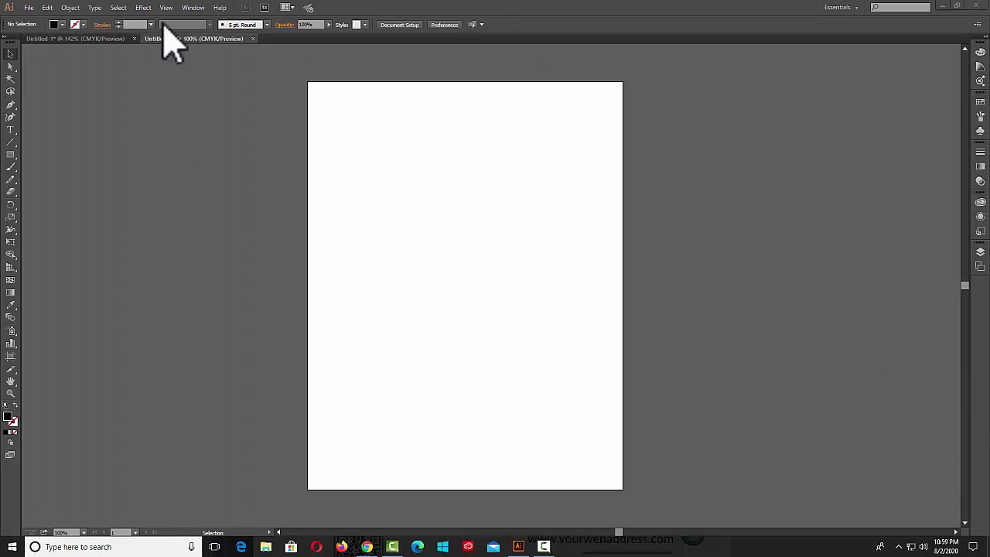
Step: Type the heading 'DRINK A GLASS OF WATER' at the artboard's top-left and select it
left_click(93, 8)
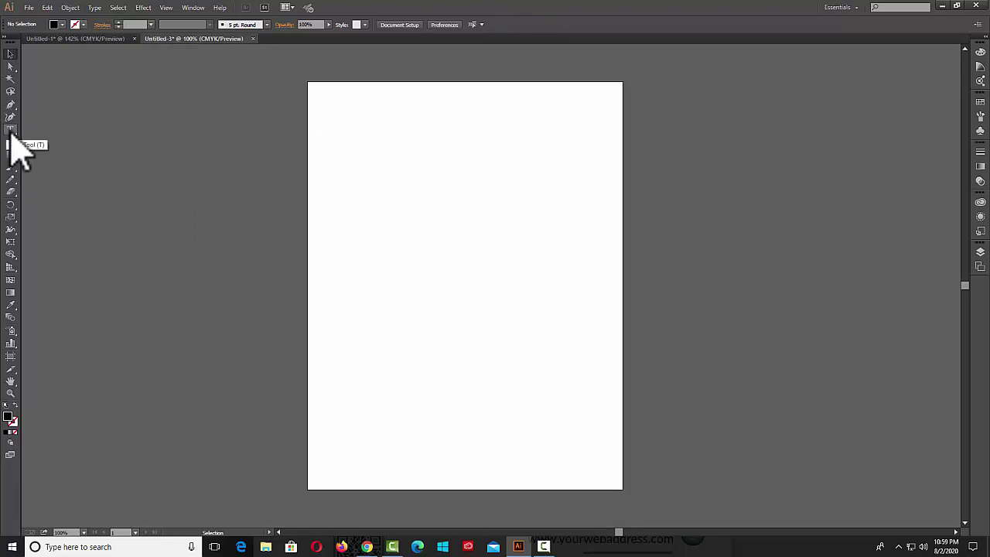
key("t")
left_click(11, 129)
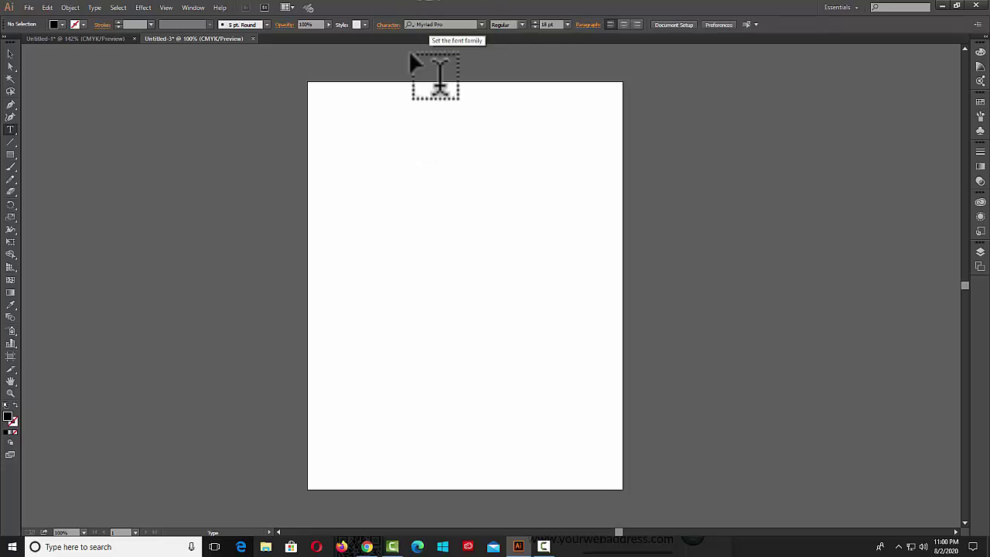
left_click(319, 91)
type("DRINK A GLASS OF WATER")
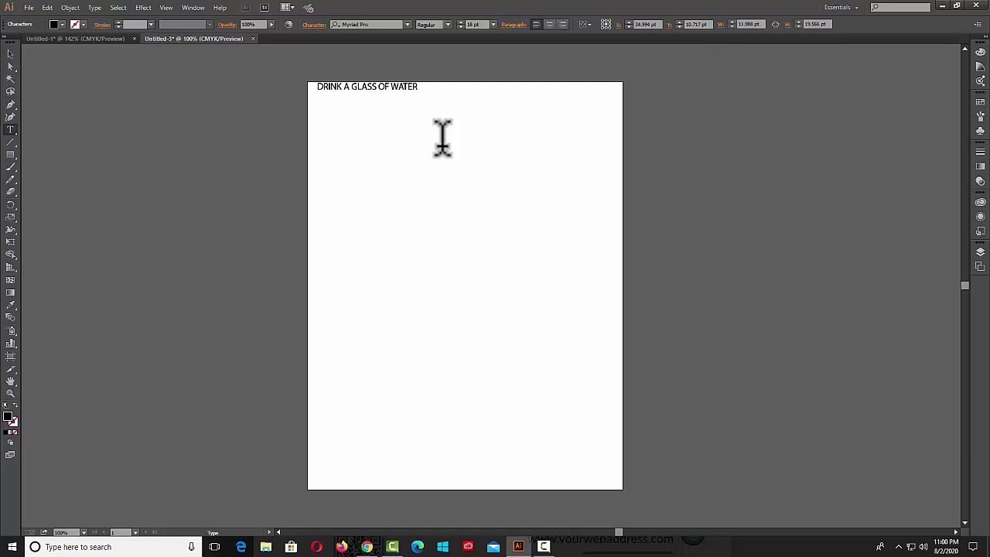
left_click(11, 129)
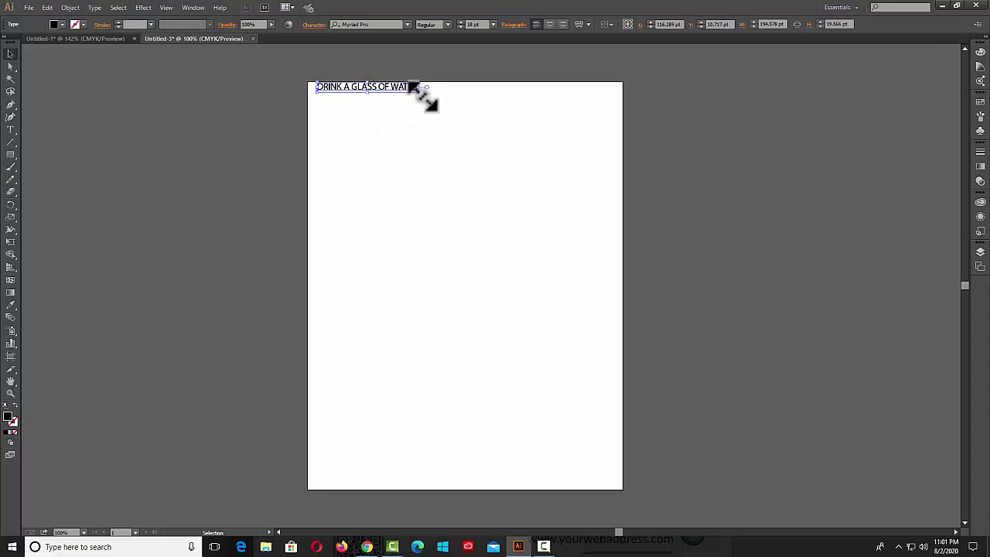
mouse_move(435, 109)
left_mouse_down()
mouse_move(620, 175)
mouse_move(613, 168)
left_mouse_up()
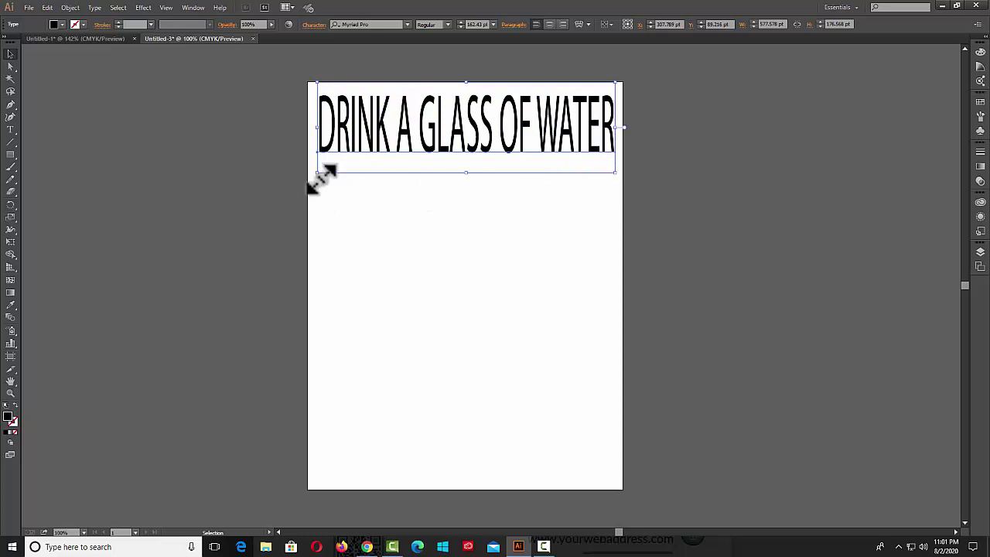
left_click_drag(319, 173, 308, 188)
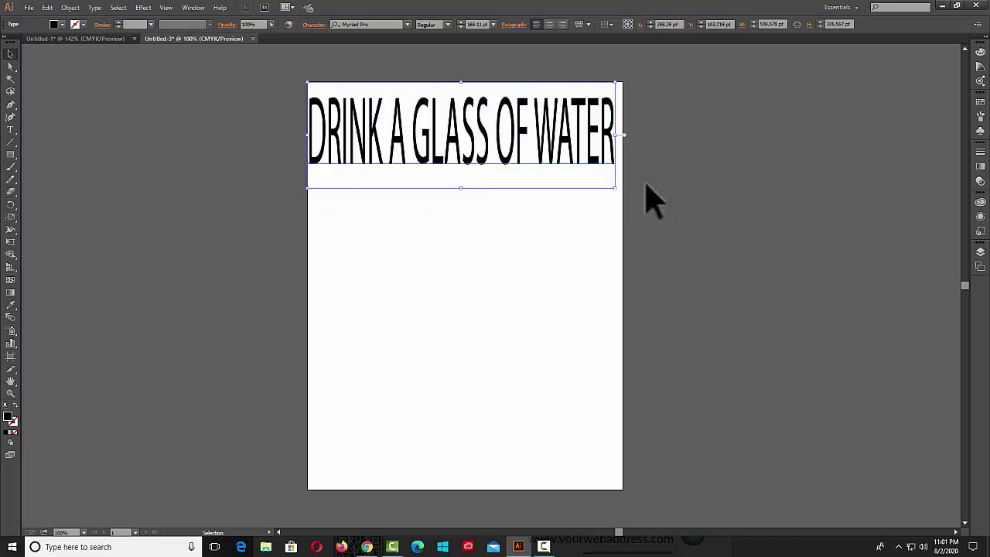
mouse_move(615, 188)
left_mouse_down()
mouse_move(624, 191)
mouse_move(420, 102)
left_mouse_up()
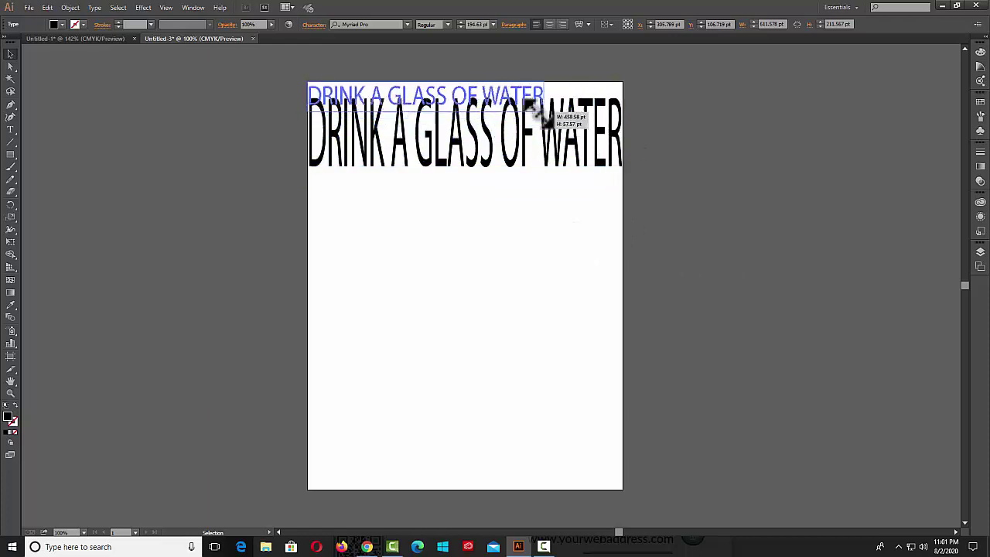
key("ctrl+z")
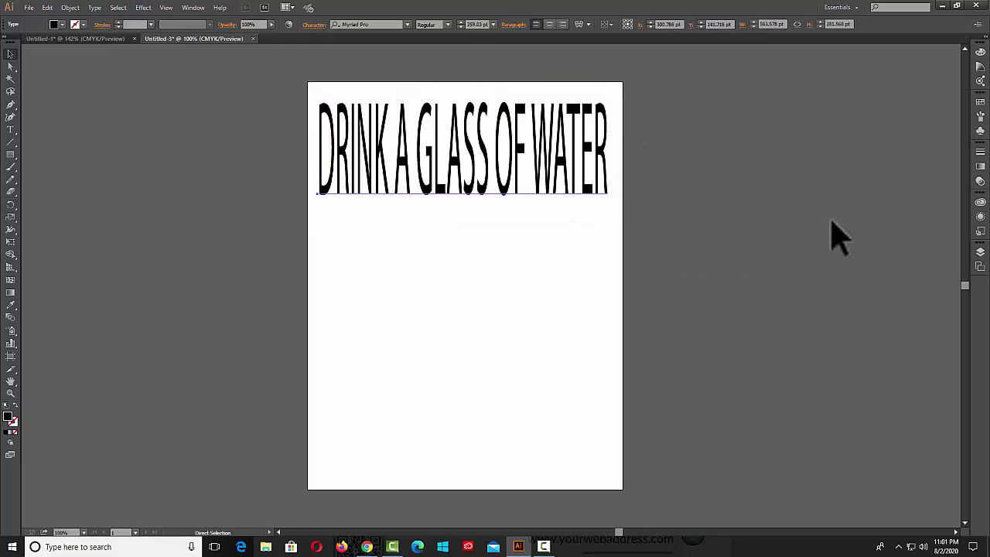
key("ctrl+z")
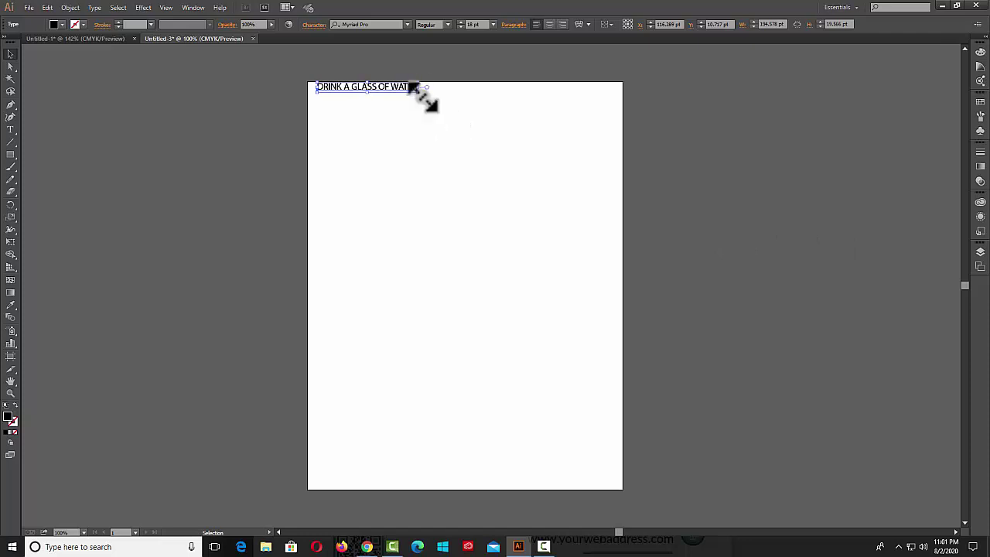
left_click_drag(423, 97, 425, 108)
key("ctrl+z")
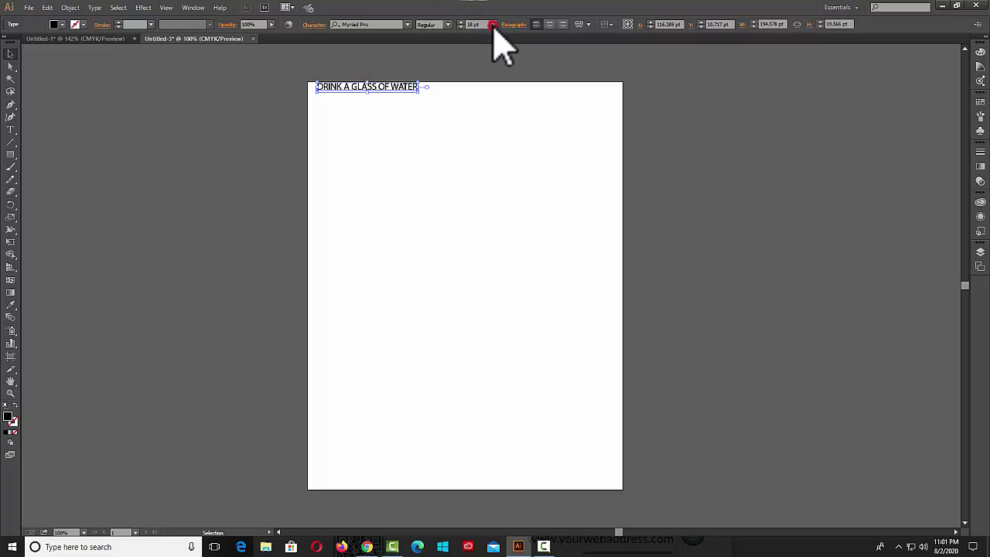
Step: Try 21 pt then 36 pt for the heading and move it down and right
left_click(493, 24)
left_click(501, 130)
left_click(495, 24)
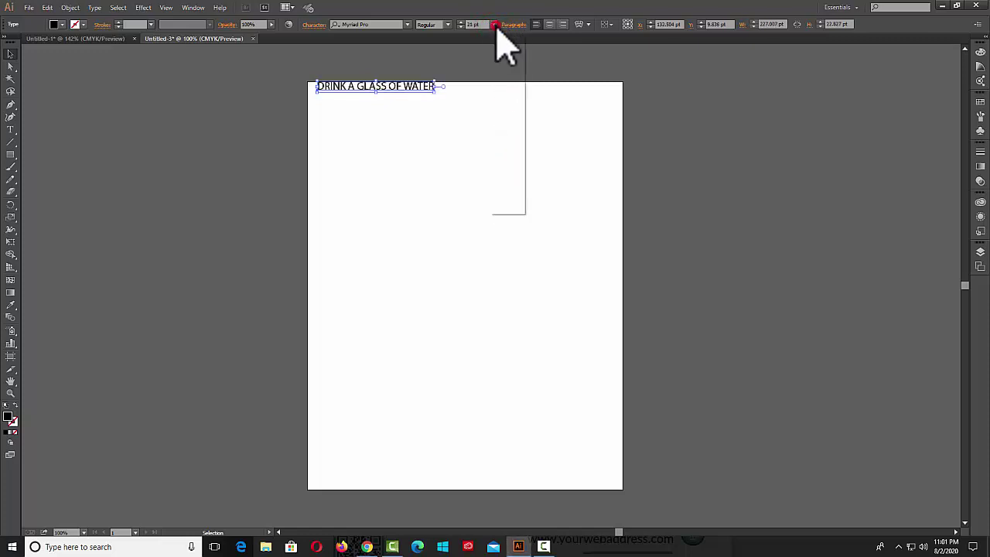
left_click(500, 172)
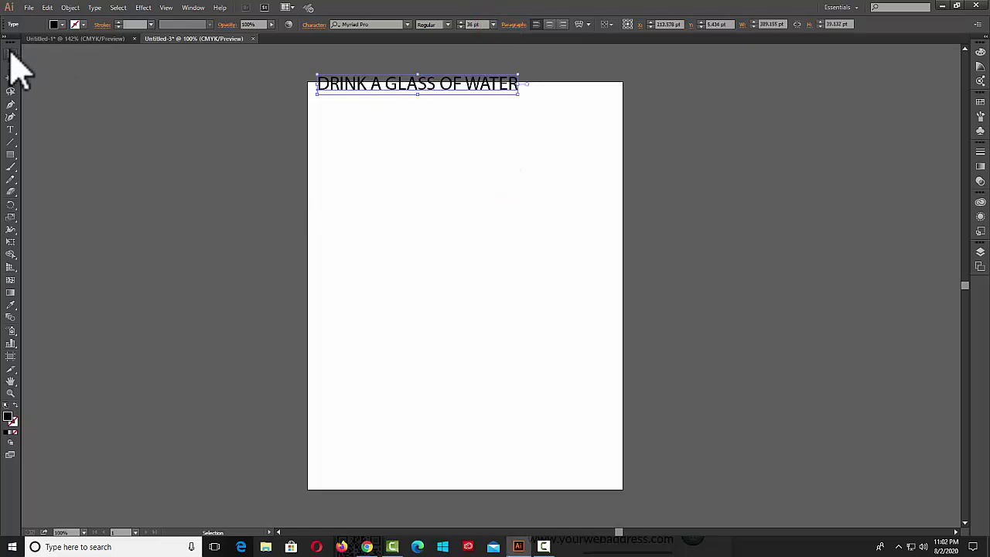
left_click(11, 54)
mouse_move(484, 91)
left_mouse_down()
mouse_move(505, 117)
mouse_move(522, 109)
left_mouse_up()
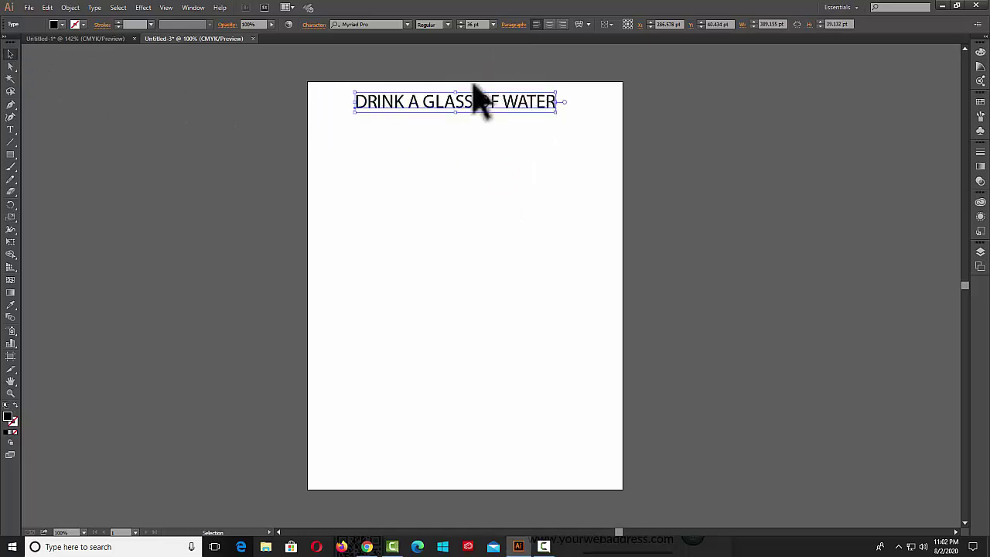
Step: Enlarge the heading to 48 pt and reposition it along the artboard's top
left_click(493, 24)
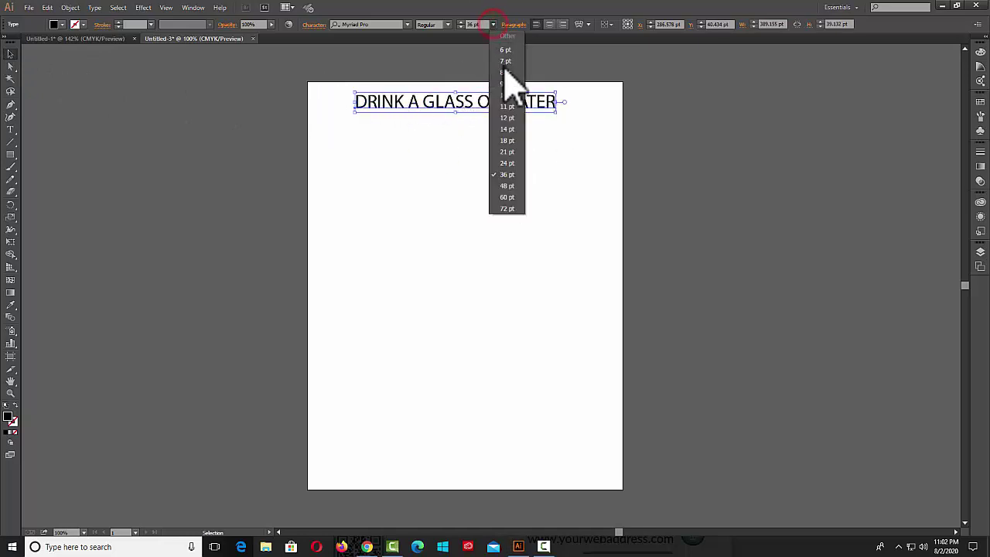
left_click(507, 186)
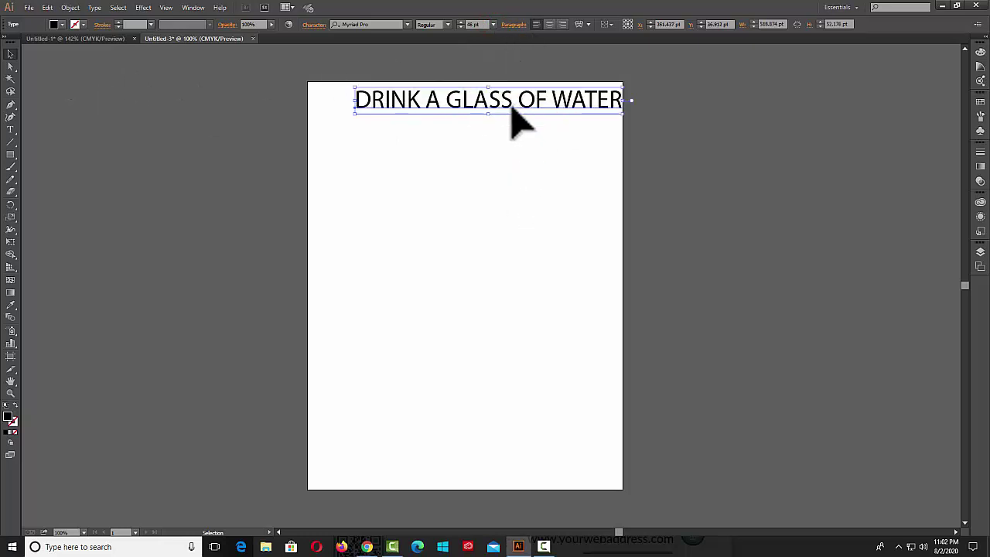
left_click_drag(510, 108, 493, 112)
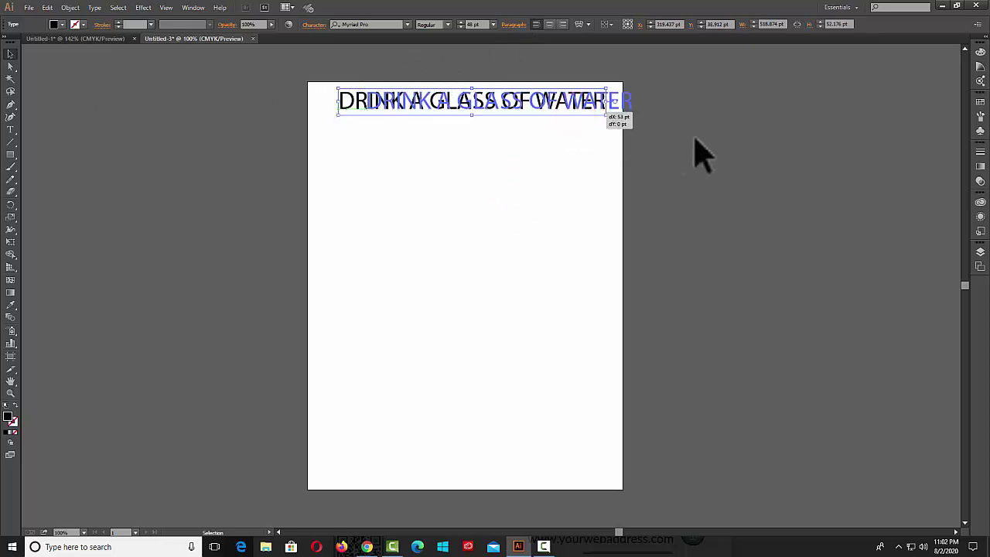
left_click_drag(551, 111, 594, 109)
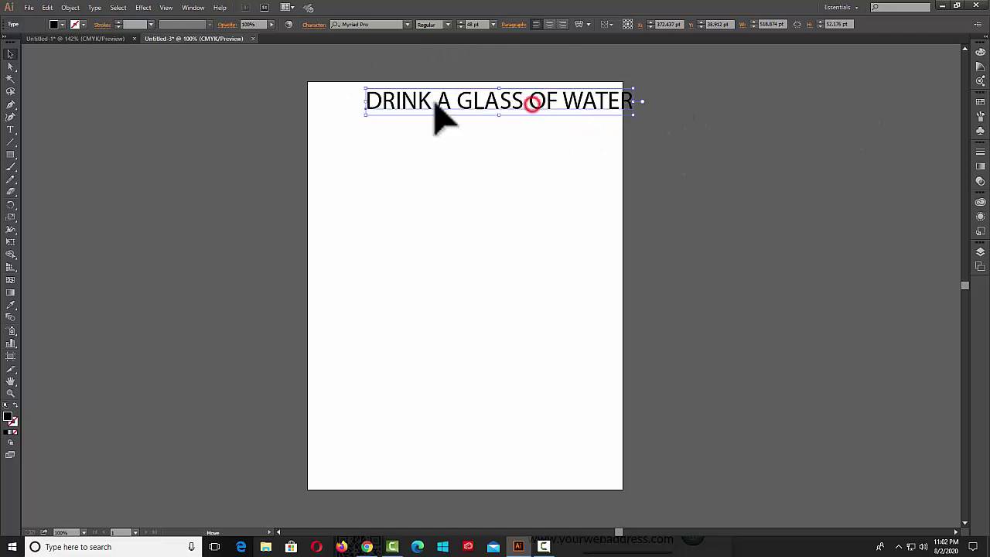
left_click_drag(433, 100, 331, 101)
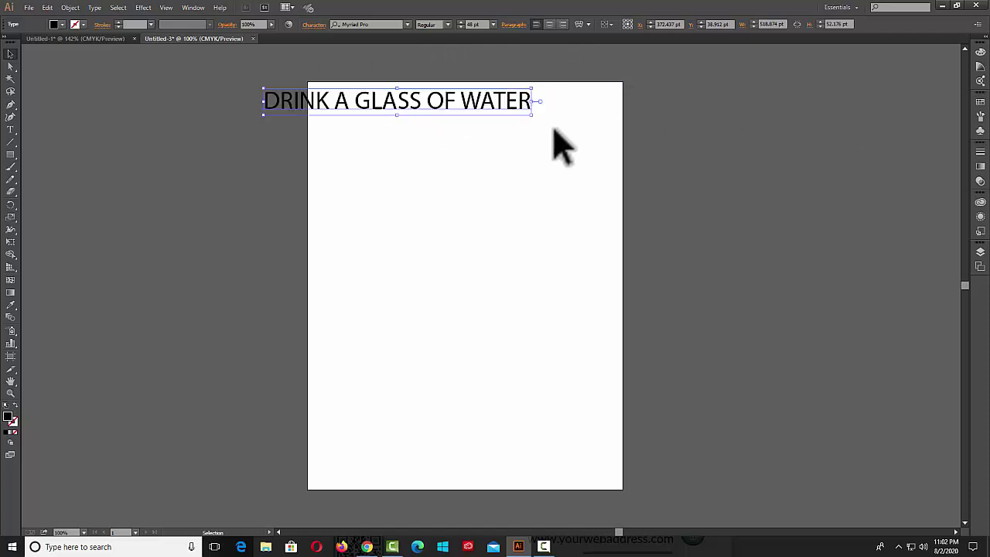
Step: Use Type > Size to try 36 pt, return to 48 pt, and move the heading onto the artboard top
left_click(95, 8)
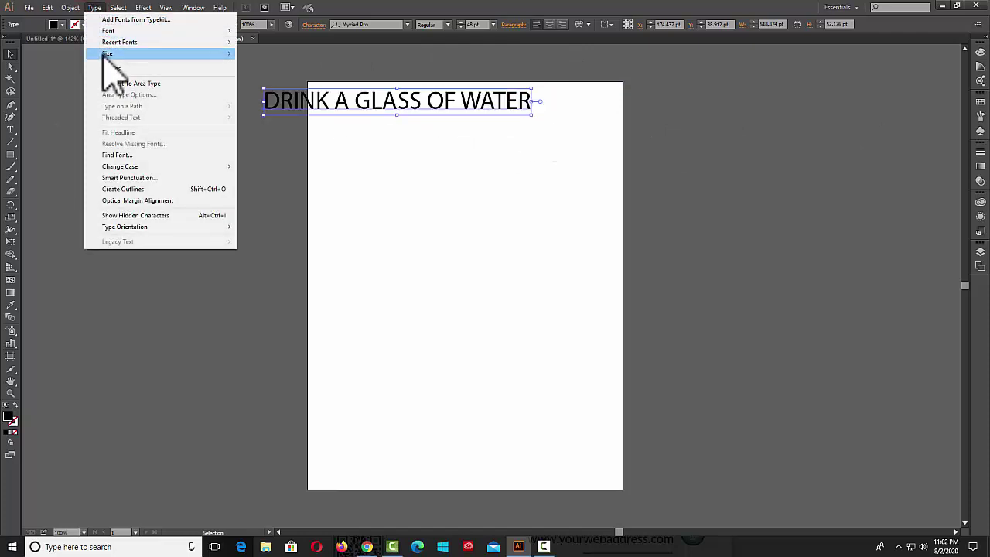
mouse_move(108, 53)
left_click(268, 193)
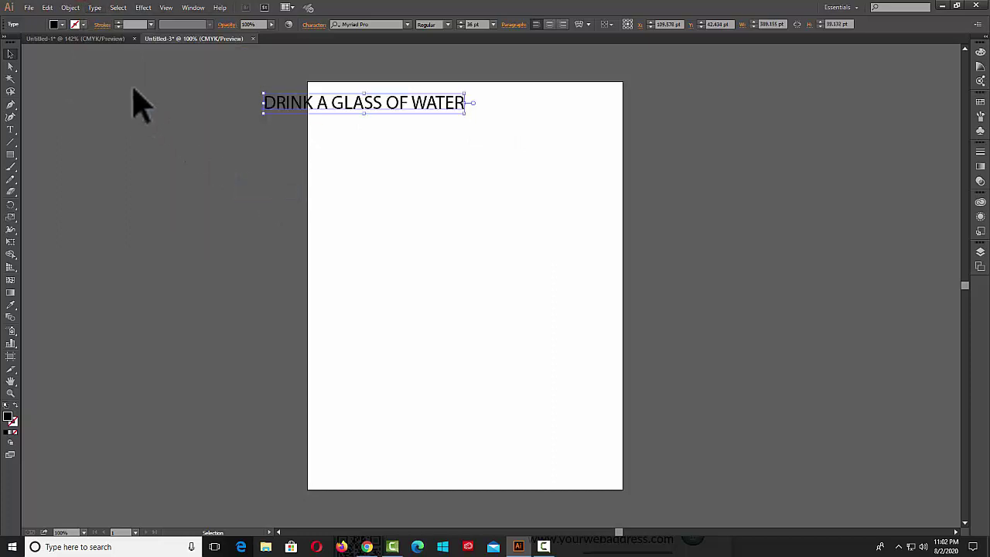
left_click(96, 9)
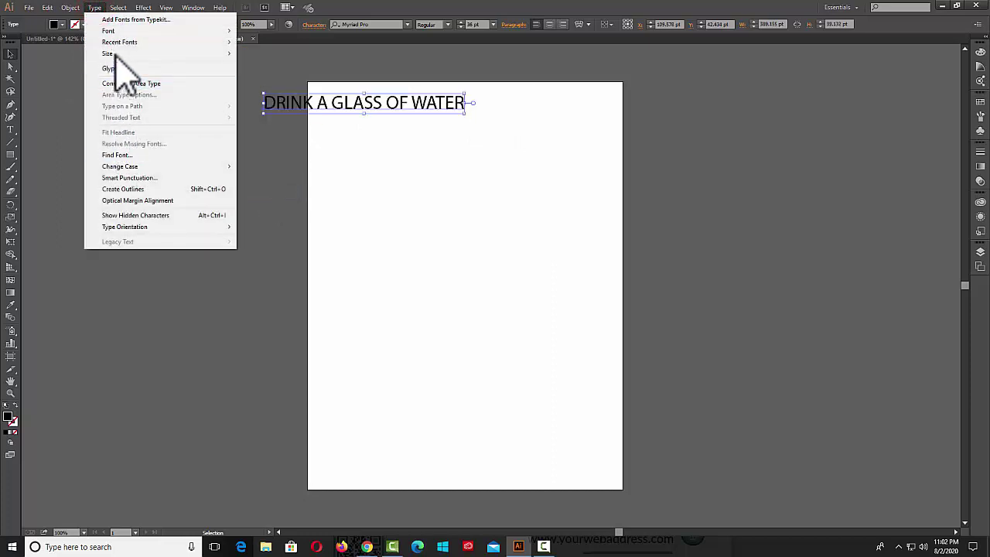
mouse_move(107, 53)
left_click(259, 205)
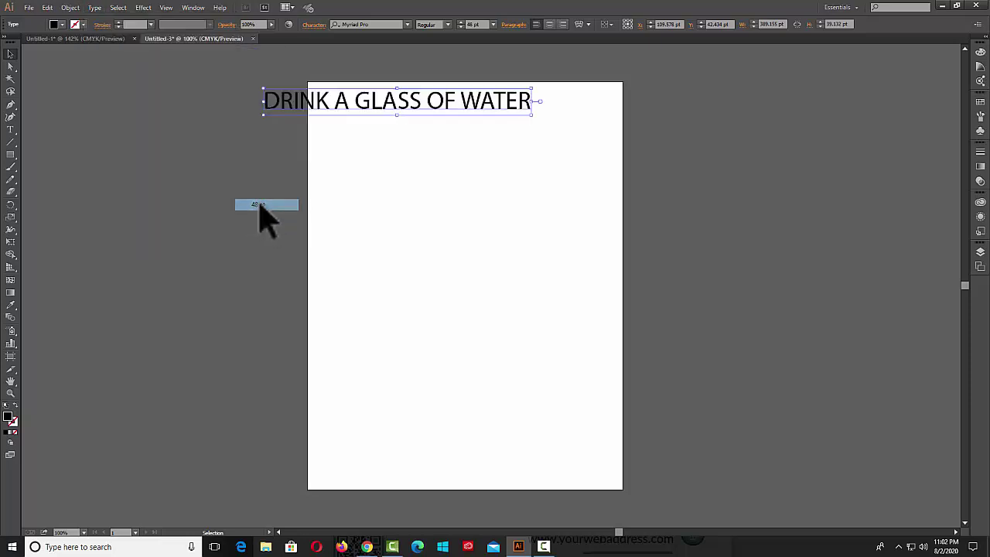
left_click_drag(507, 112, 576, 115)
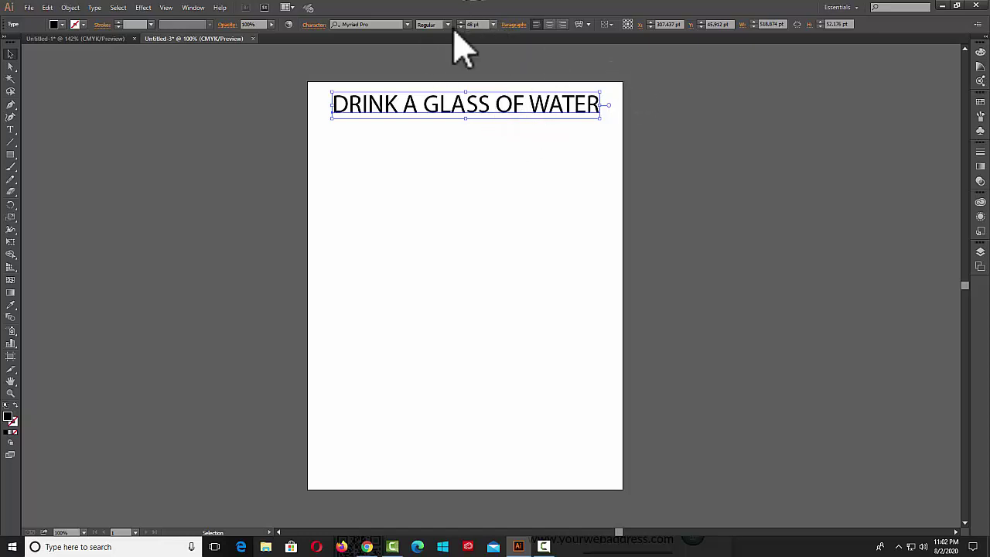
left_click(95, 8)
mouse_move(108, 53)
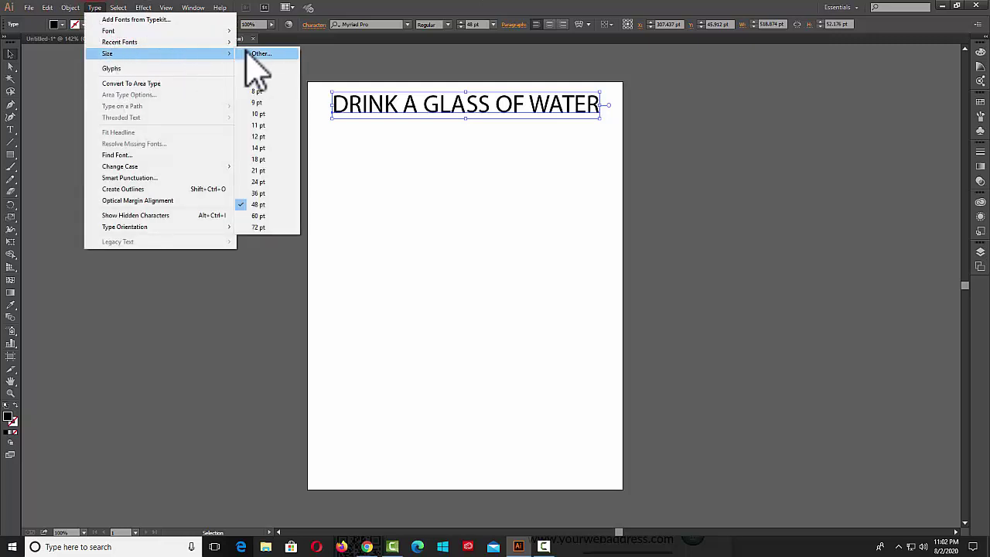
left_click(484, 15)
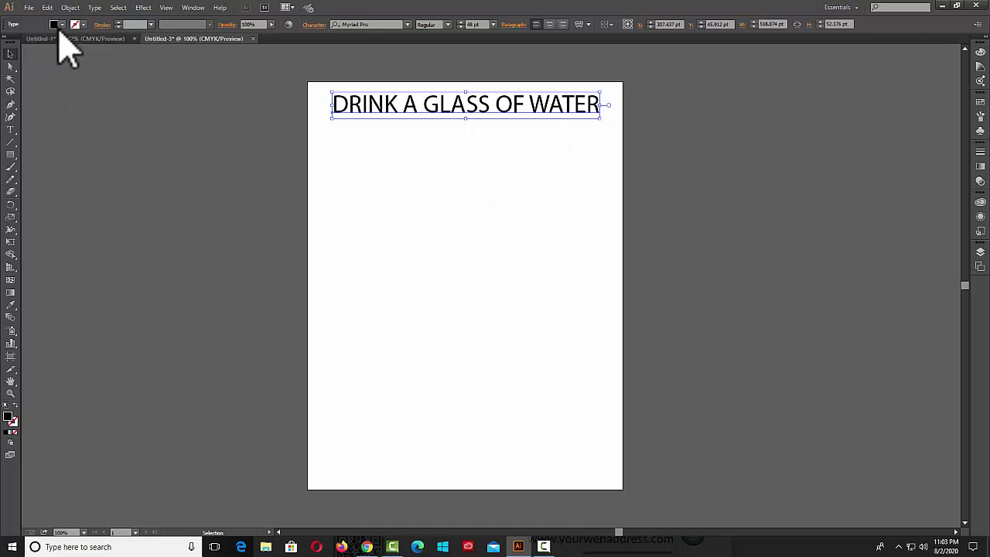
Step: Try blue, magenta and red fills on the heading, then settle on the green swatch
left_click(56, 26)
left_click(44, 51)
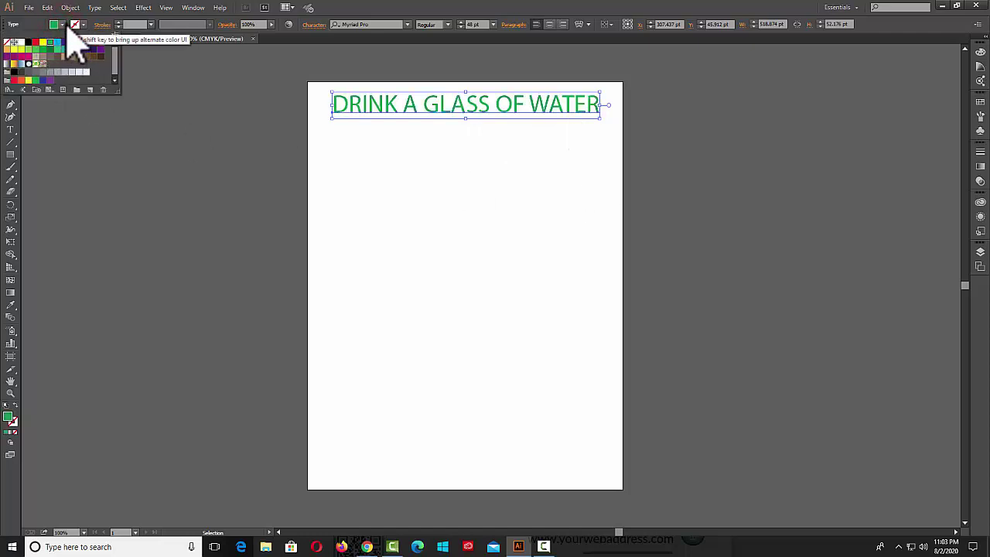
left_click(59, 45)
left_click(78, 42)
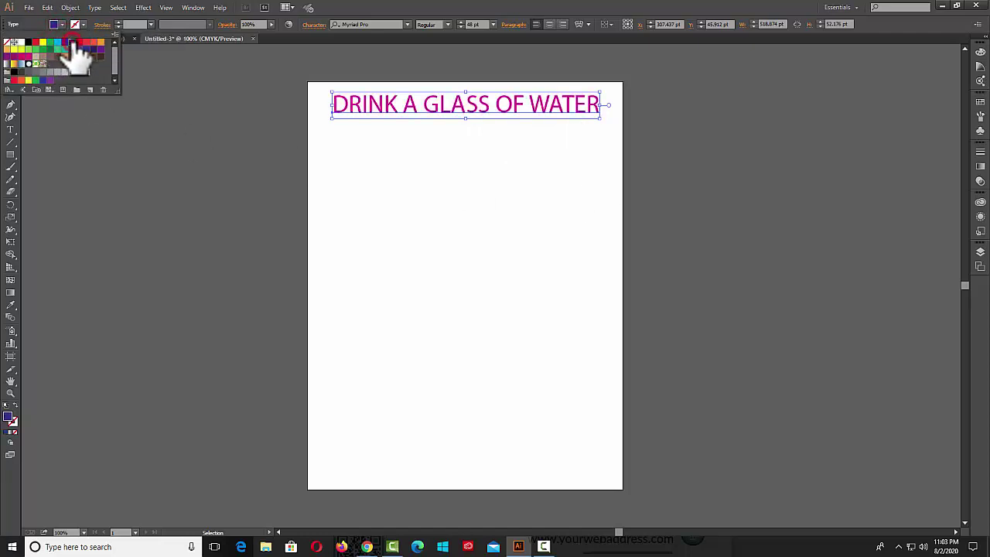
left_click(86, 43)
left_click(94, 42)
left_click(108, 43)
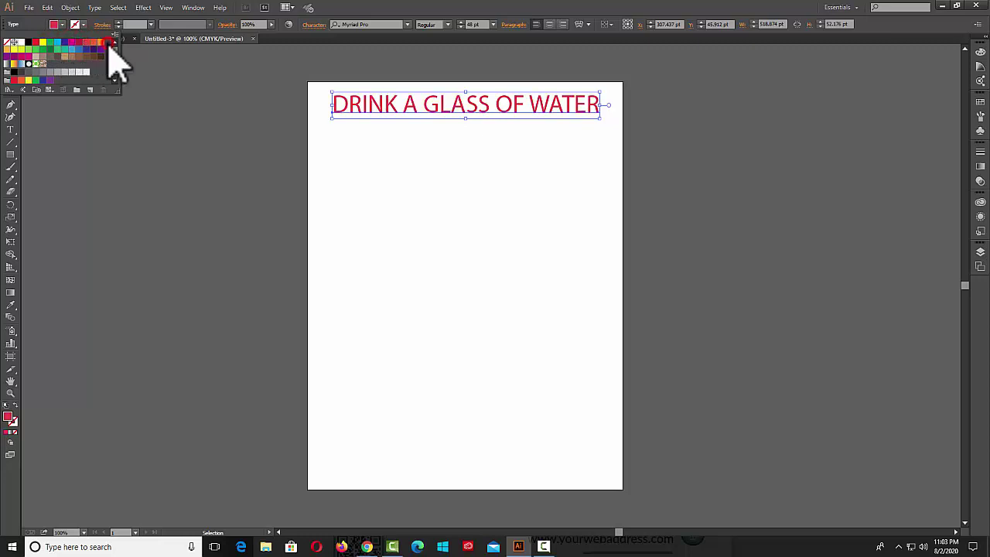
left_click(50, 42)
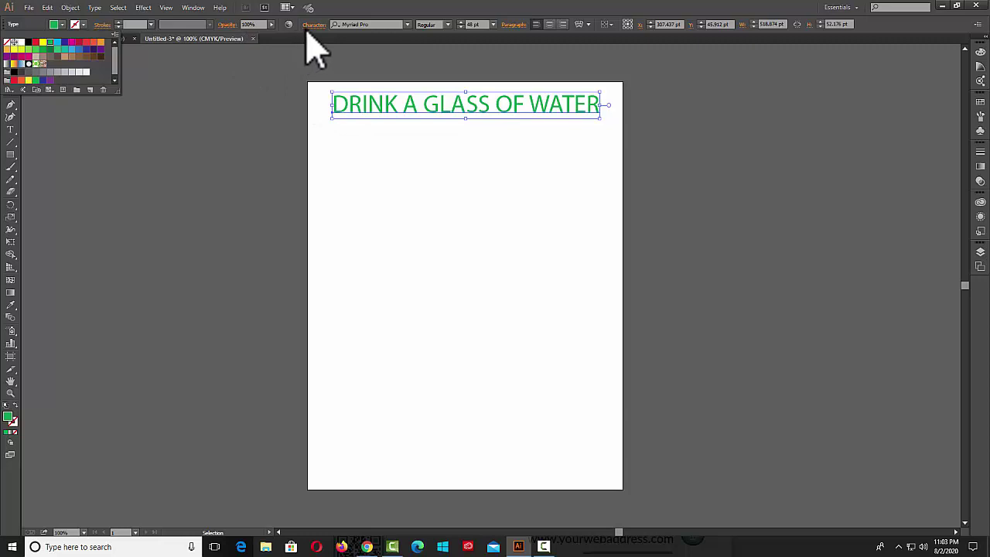
Step: Try Matura MT Script Capitals and Nexa Bold on the headline, sizing it to 36 pt
left_click(409, 33)
left_click(408, 25)
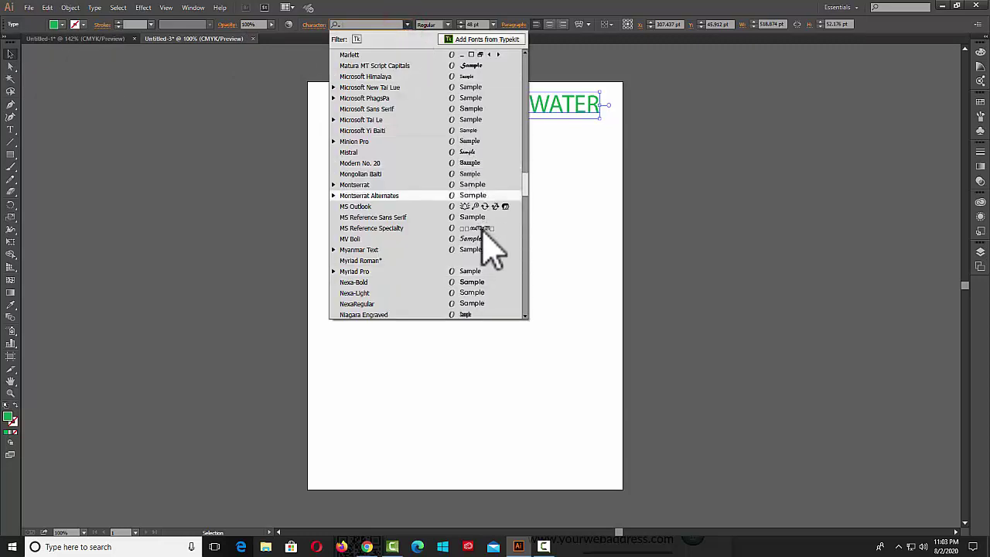
left_click(477, 66)
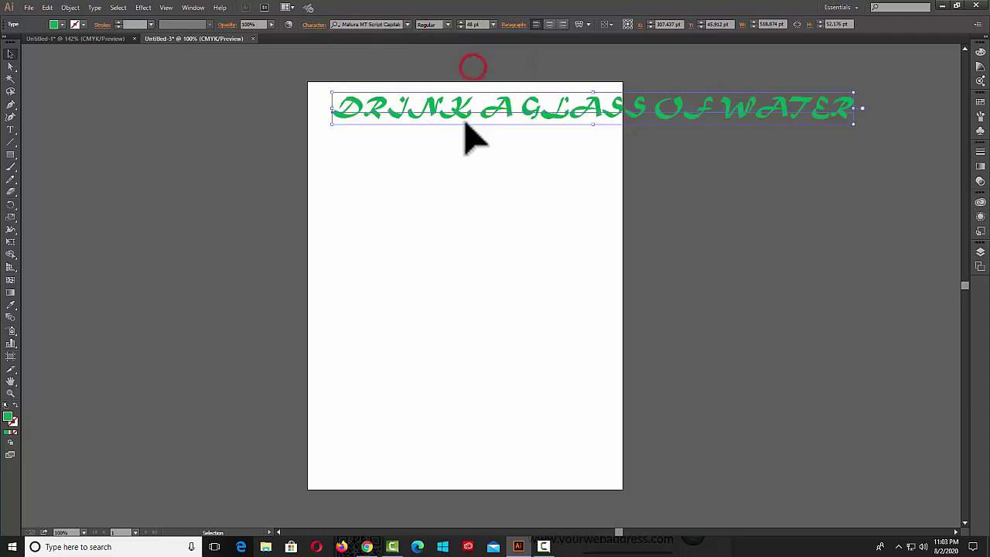
left_click(407, 25)
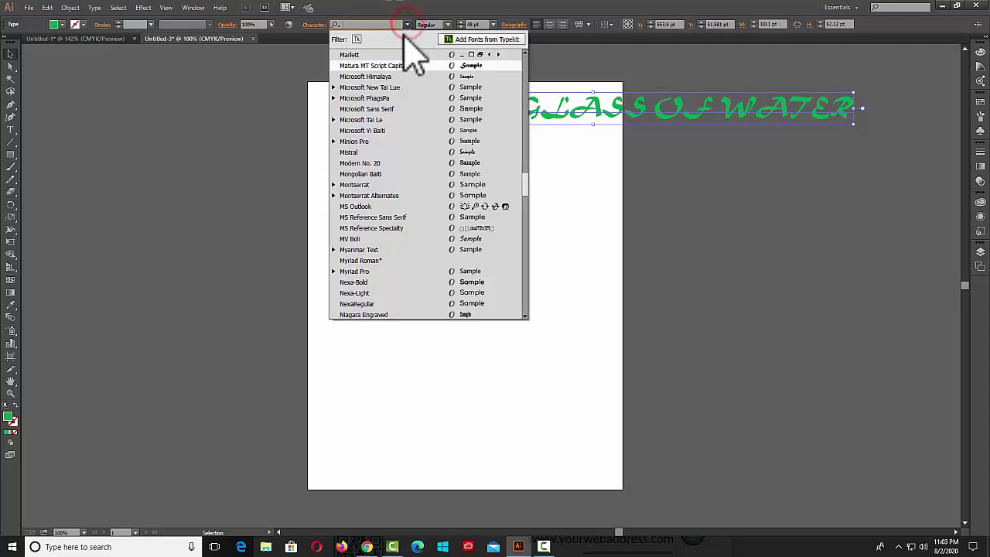
left_click(464, 291)
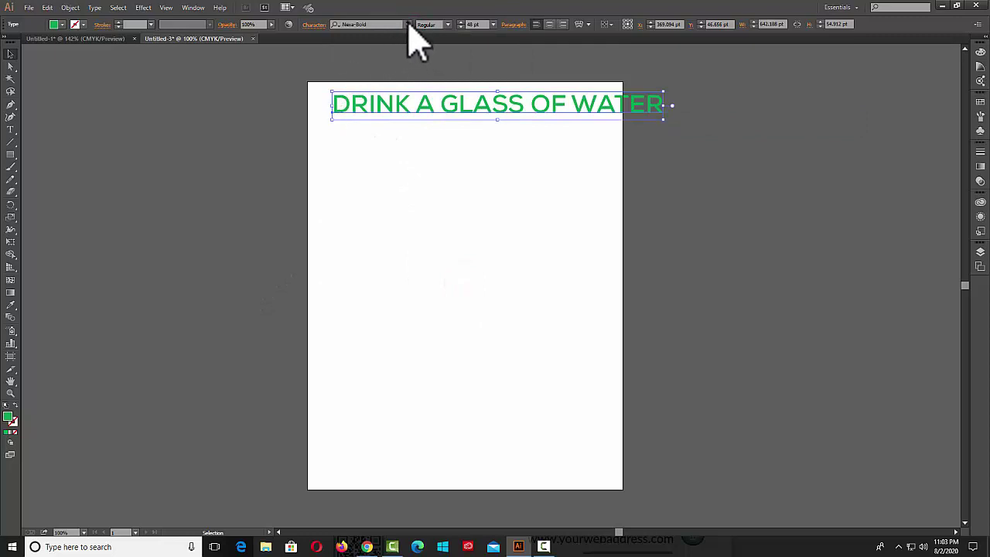
left_click(493, 25)
left_click(507, 177)
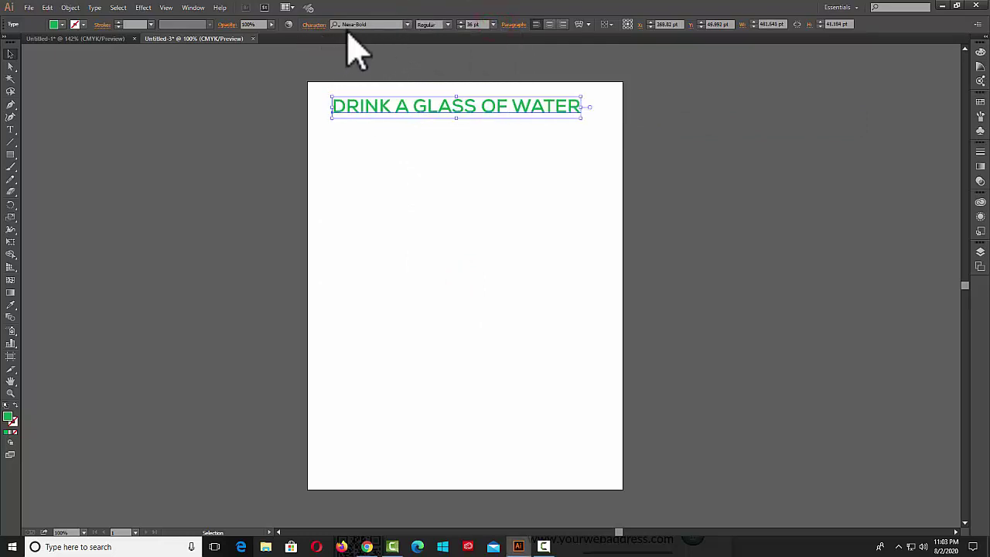
Step: Set the headline in Microsoft Tai Le Bold
left_click(448, 26)
left_click(407, 25)
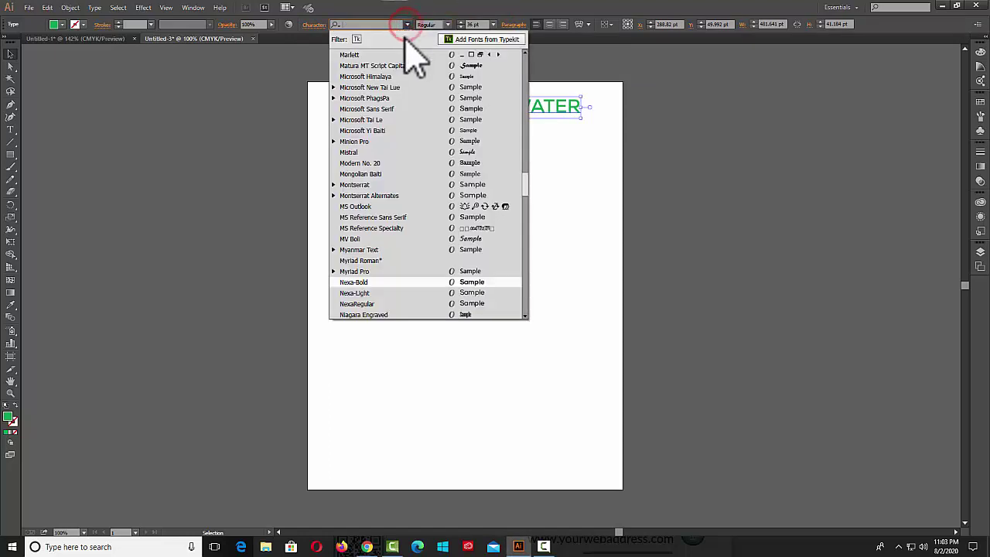
left_click(412, 121)
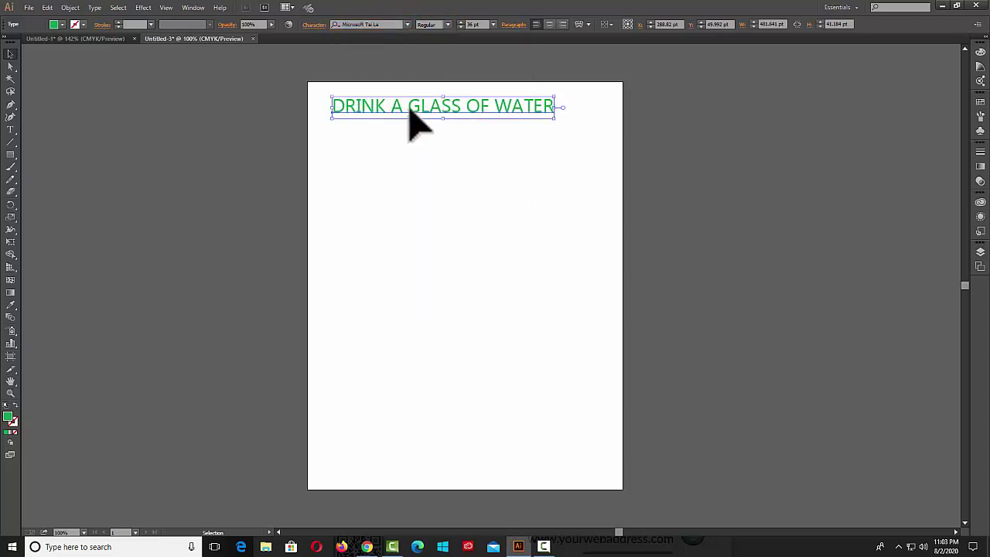
left_click(448, 24)
left_click(433, 47)
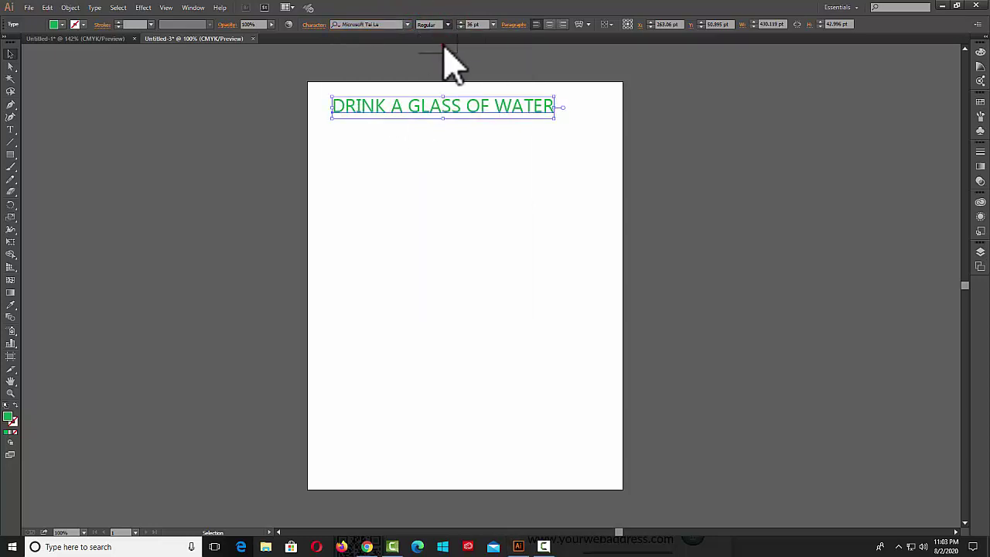
Step: Switch the headline font to Myriad Pro by typing 'MY' in the font list
left_click(405, 26)
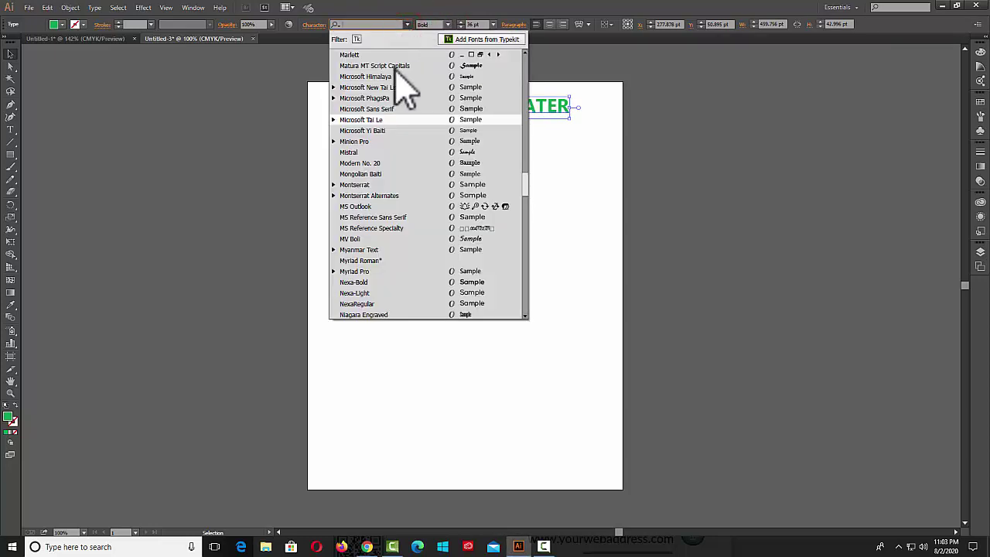
scroll(404, 174, "up", 5)
scroll(404, 221, "up", 5)
scroll(396, 108, "up", 5)
scroll(396, 108, "up", 5)
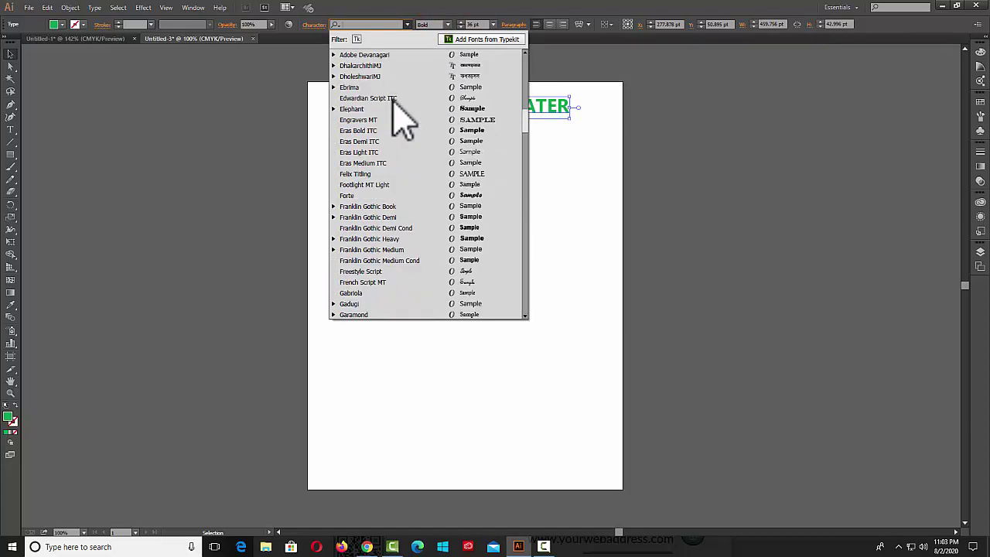
scroll(396, 108, "up", 5)
scroll(396, 108, "up", 5)
scroll(403, 116, "up", 7)
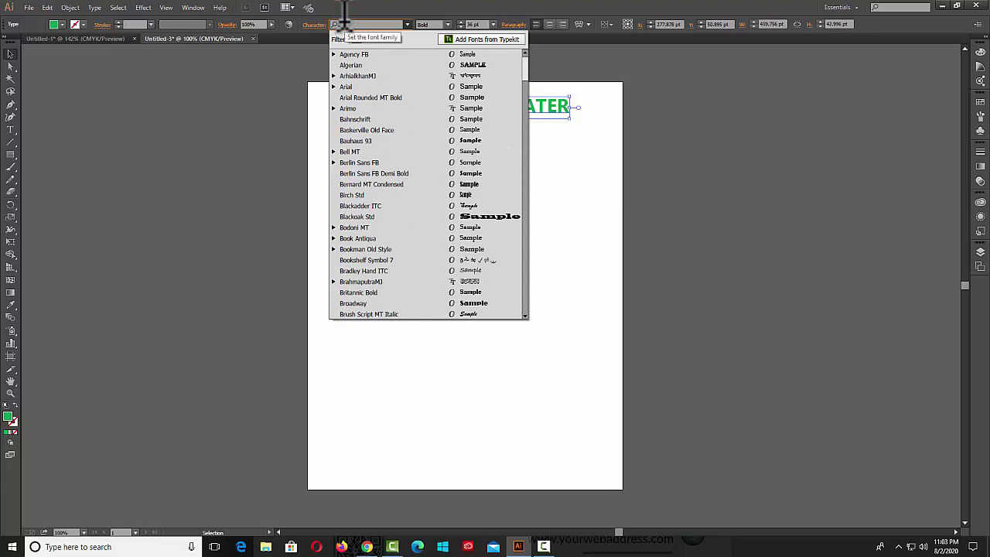
type("MY")
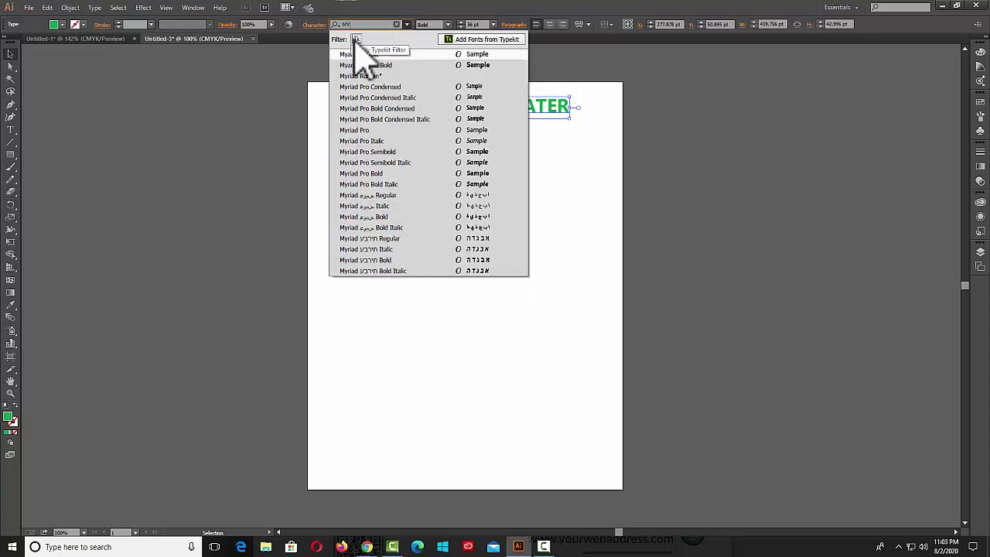
left_click(363, 130)
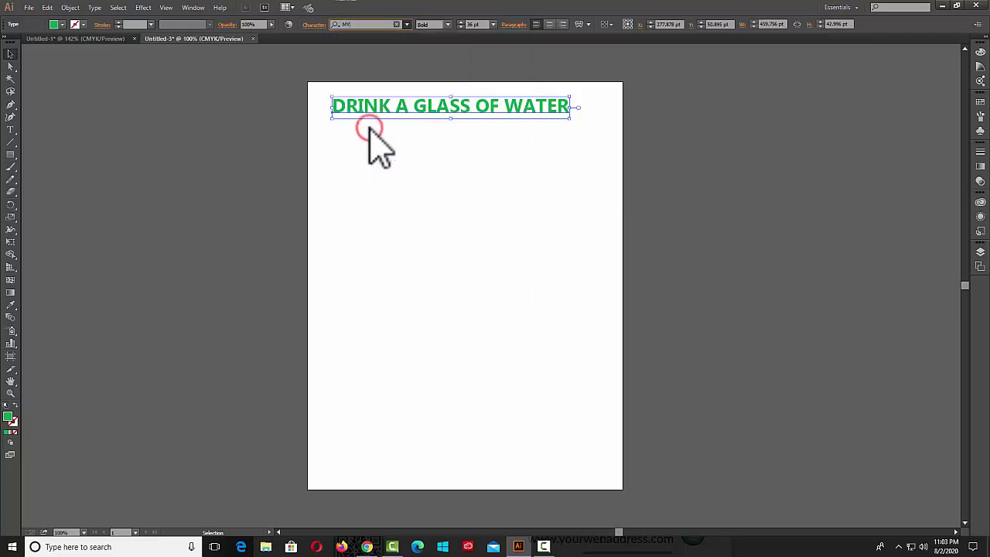
Step: Set the headline to Myriad Pro Bold at 48 pt and nudge it slightly left
left_click(448, 24)
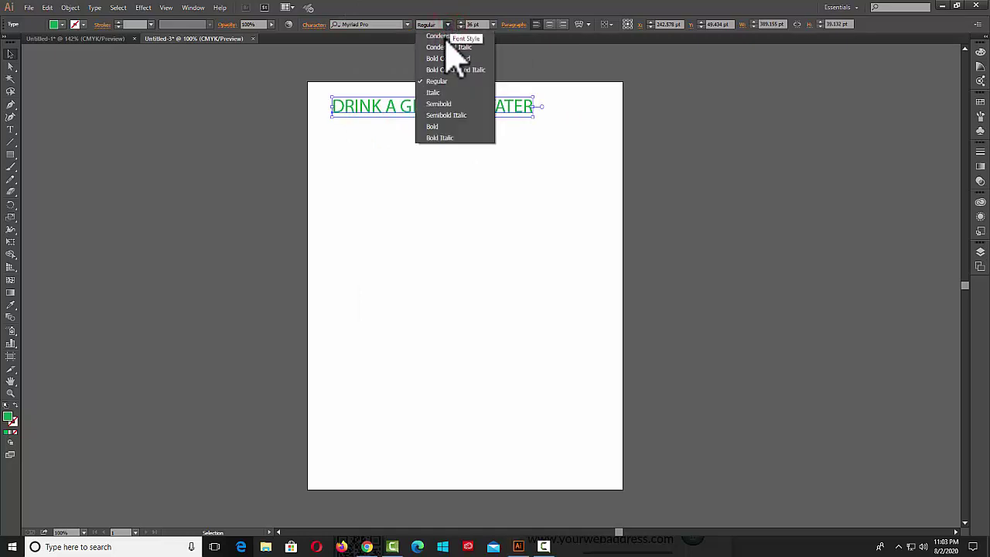
left_click(433, 126)
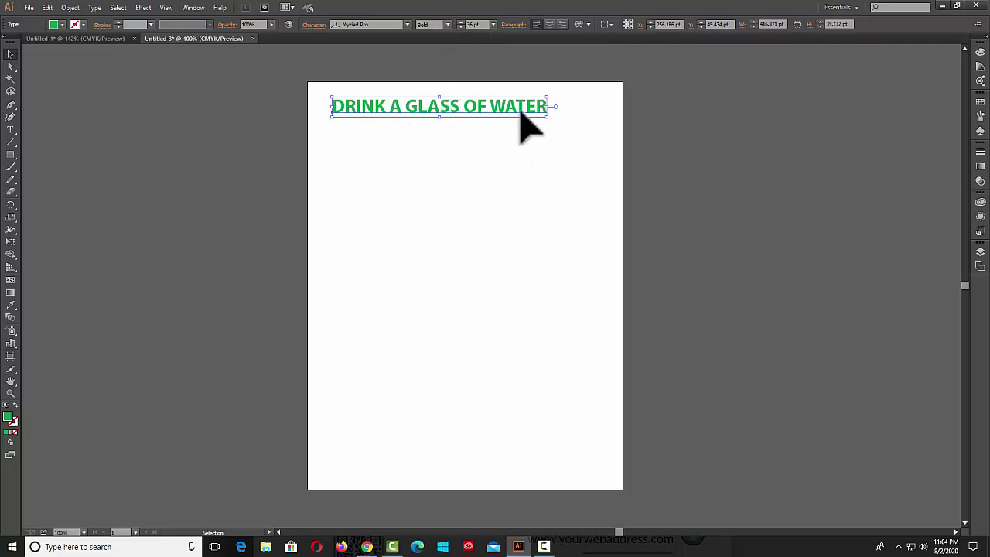
left_click(493, 24)
left_click(500, 188)
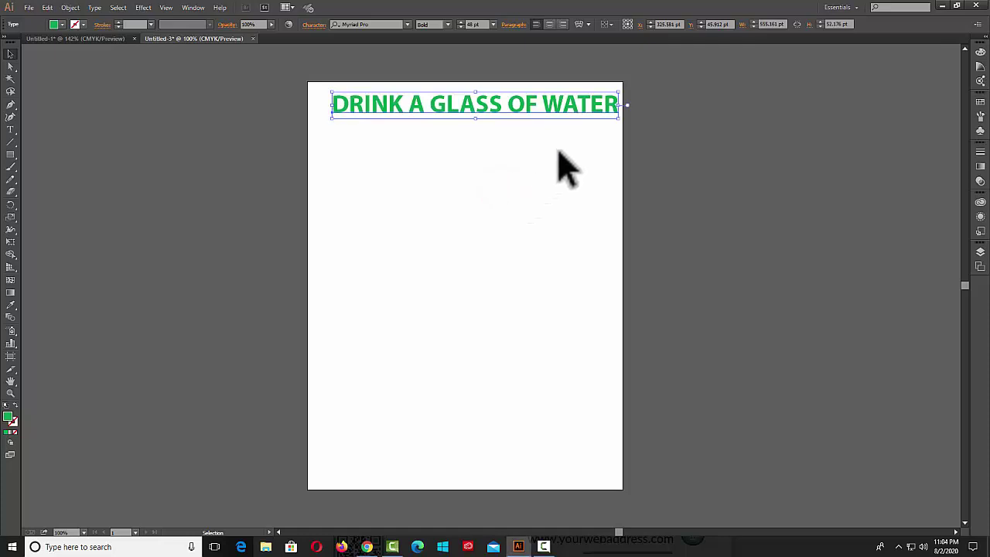
left_click_drag(522, 110, 516, 109)
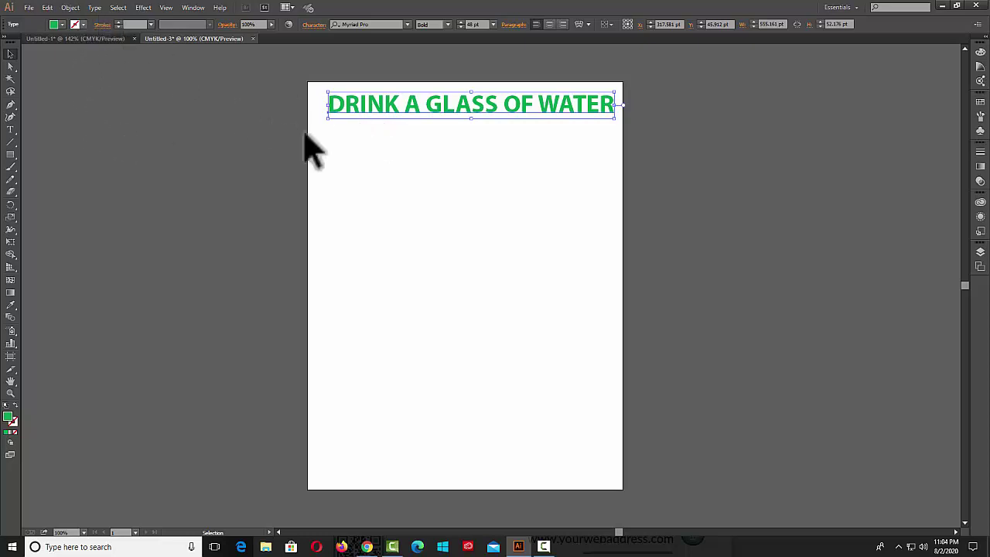
Step: Browse the Type menu's recent fonts and the font family list, leaving the headline unchanged
left_click(95, 7)
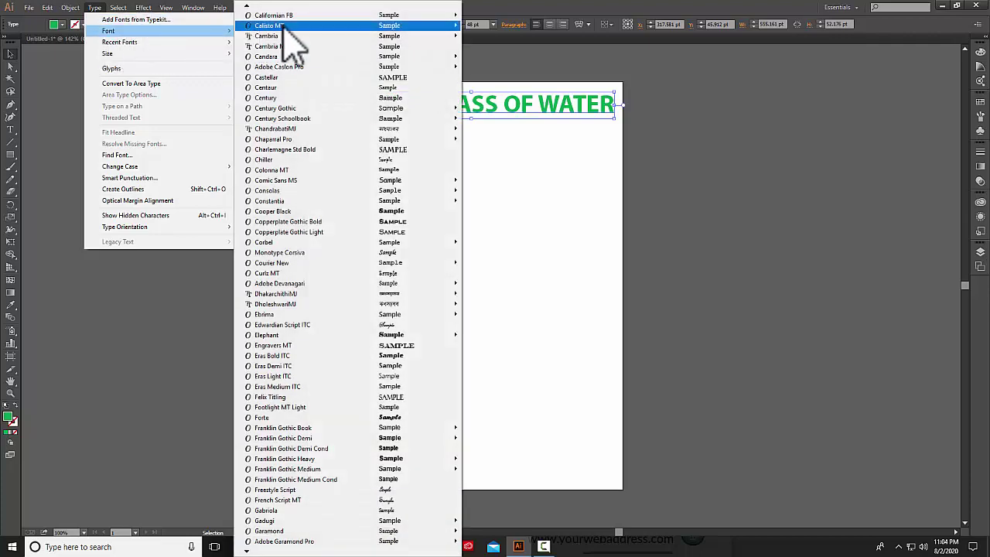
mouse_move(120, 42)
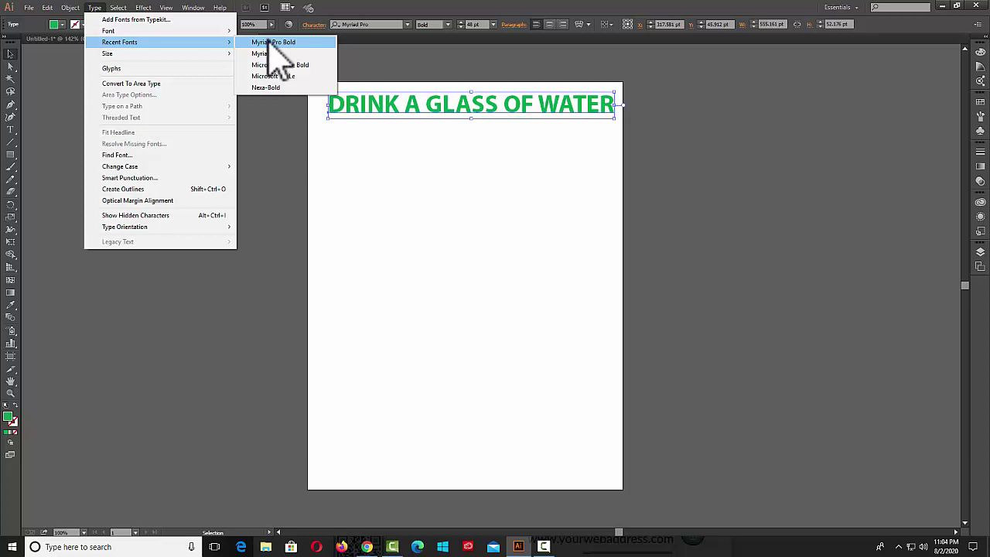
left_click(408, 24)
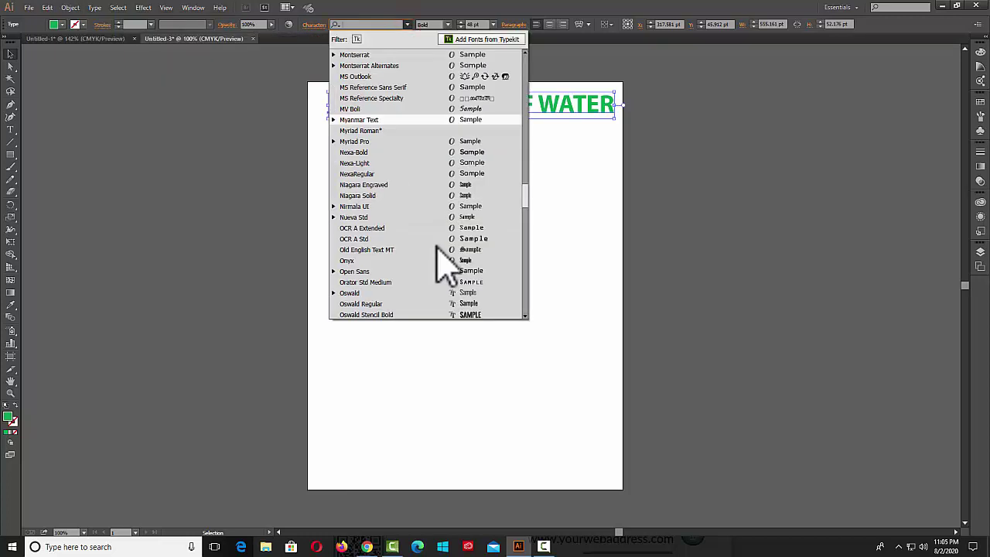
left_click(408, 23)
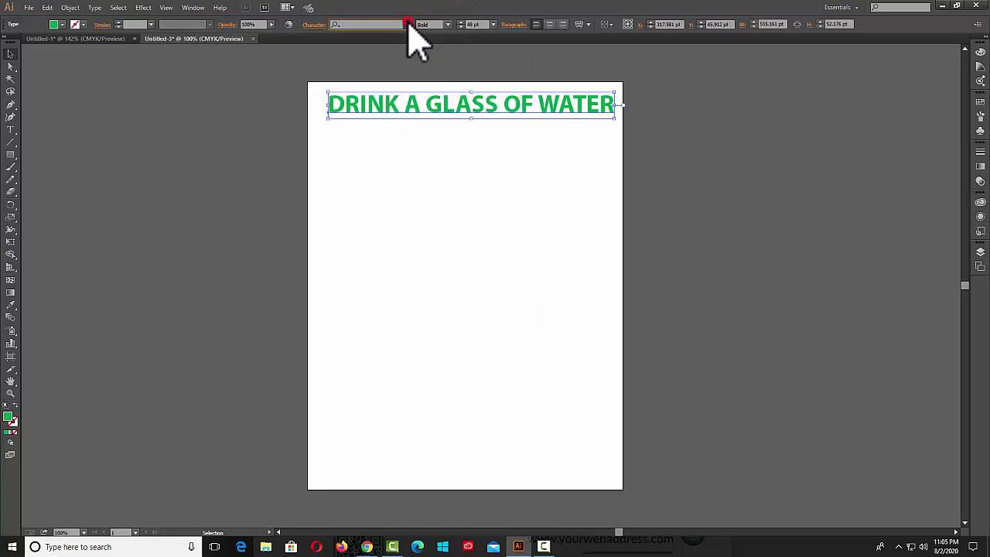
left_click(93, 8)
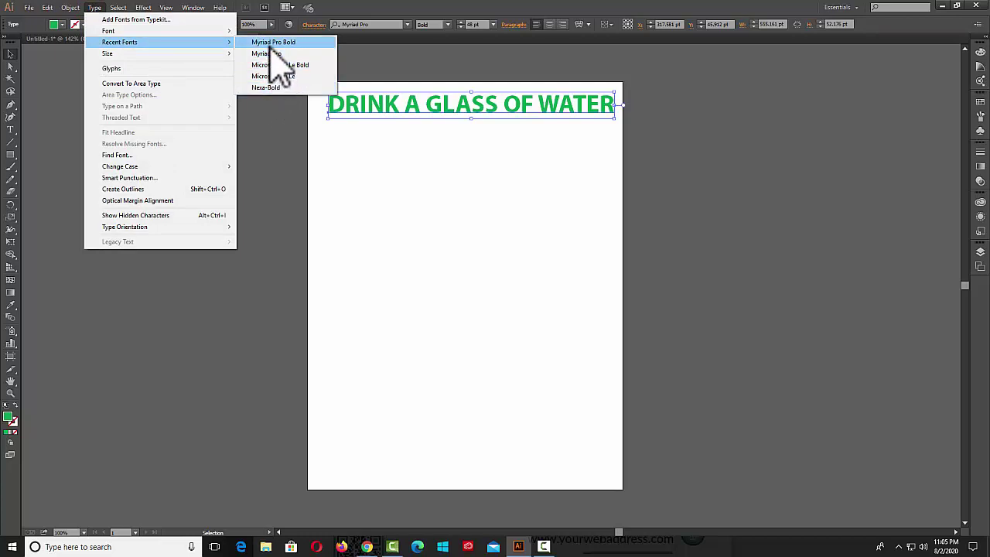
left_click(145, 69)
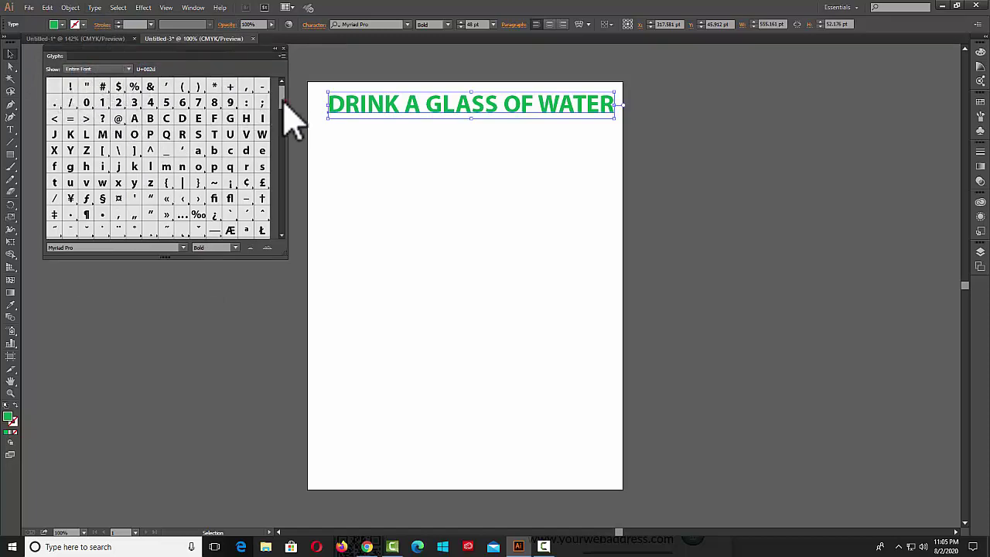
left_click_drag(283, 105, 292, 232)
scroll(267, 236, "up", 10)
left_click(596, 127)
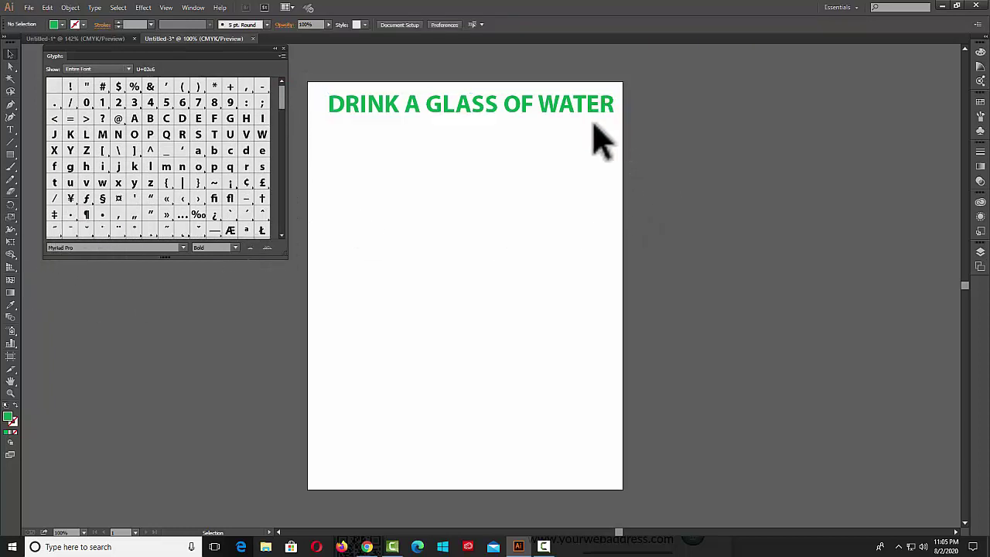
left_click(11, 129)
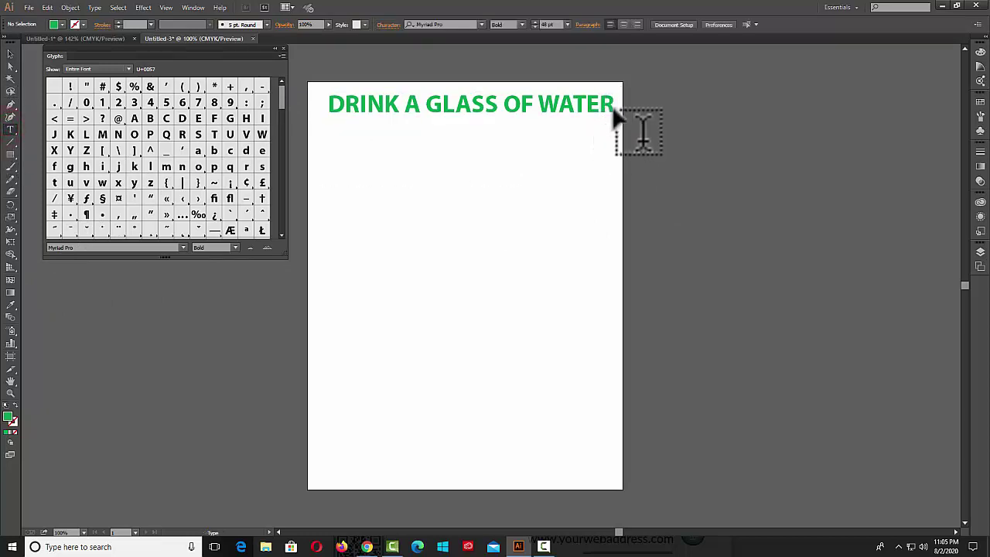
left_click(337, 166)
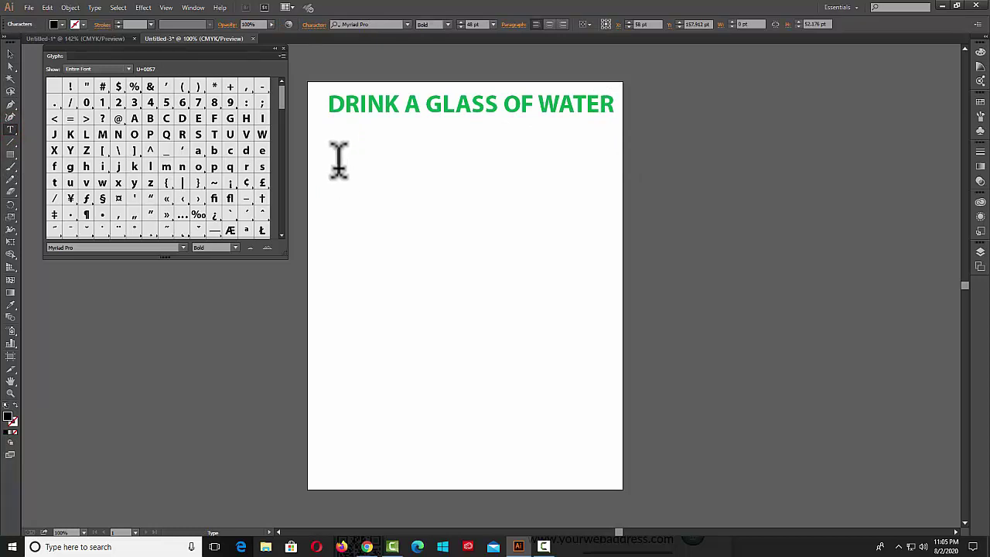
double_click(69, 197)
double_click(102, 198)
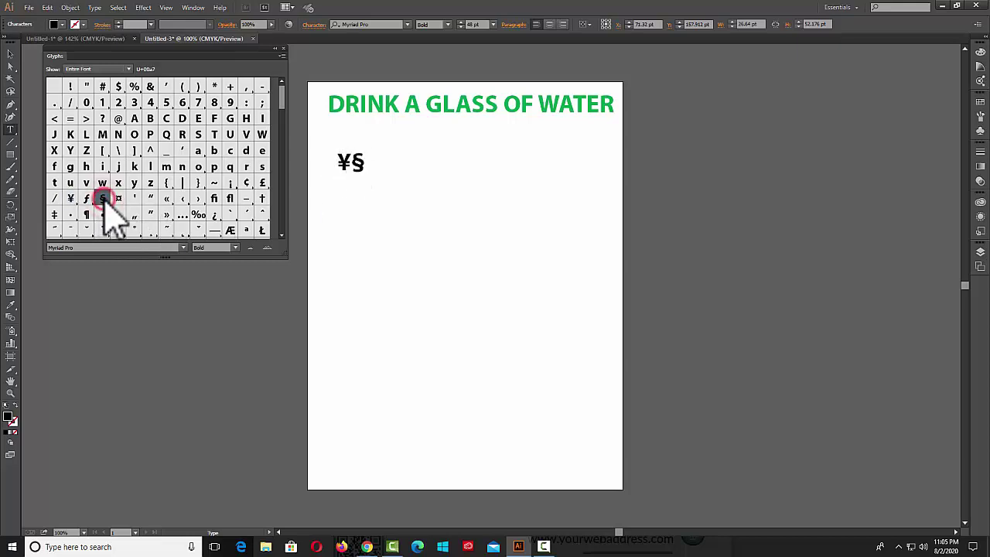
left_click(130, 70)
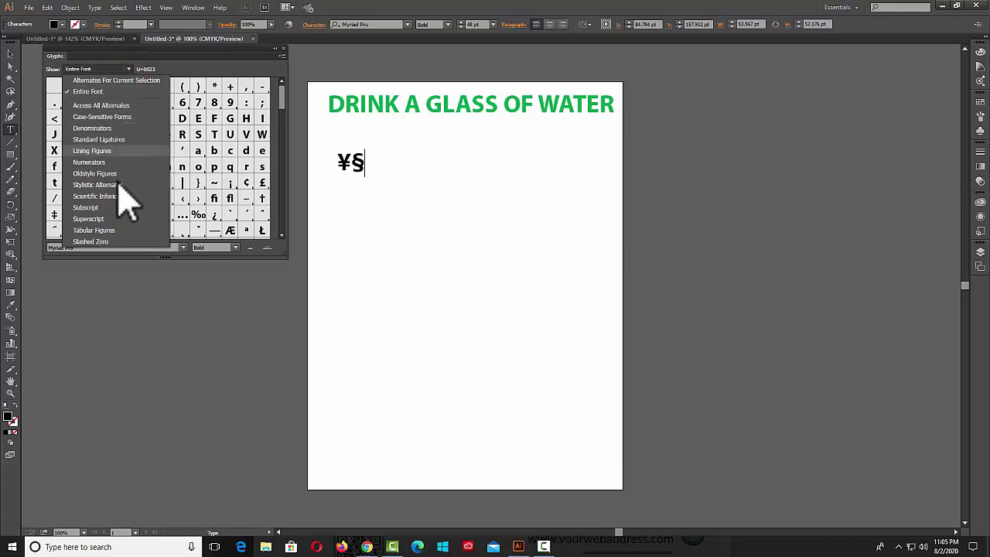
left_click(98, 174)
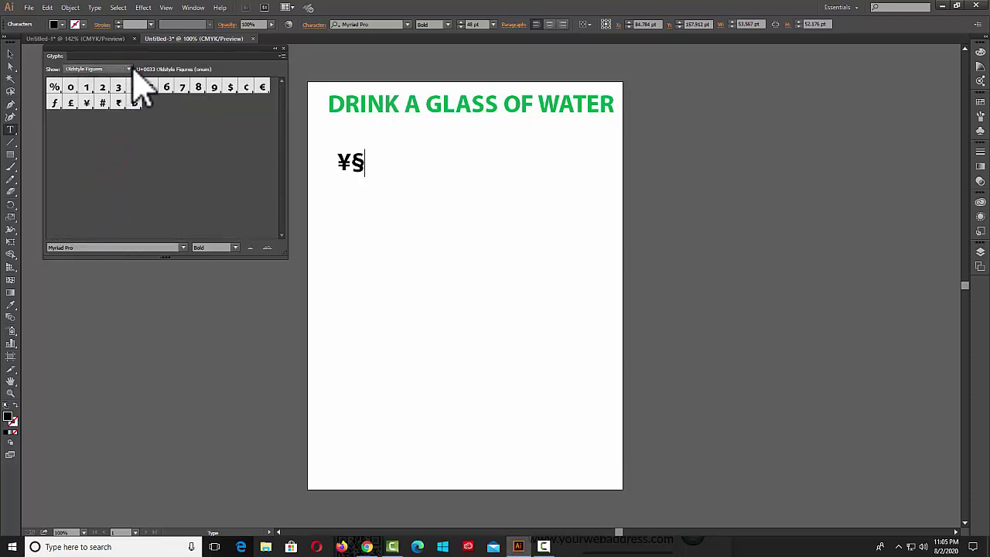
left_click(129, 70)
left_click(111, 208)
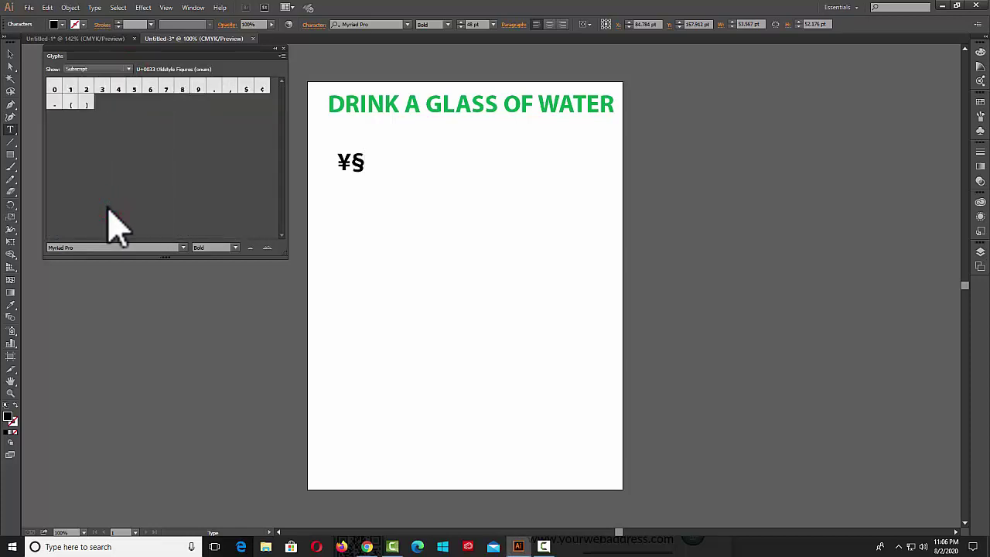
left_click(129, 70)
left_click(116, 111)
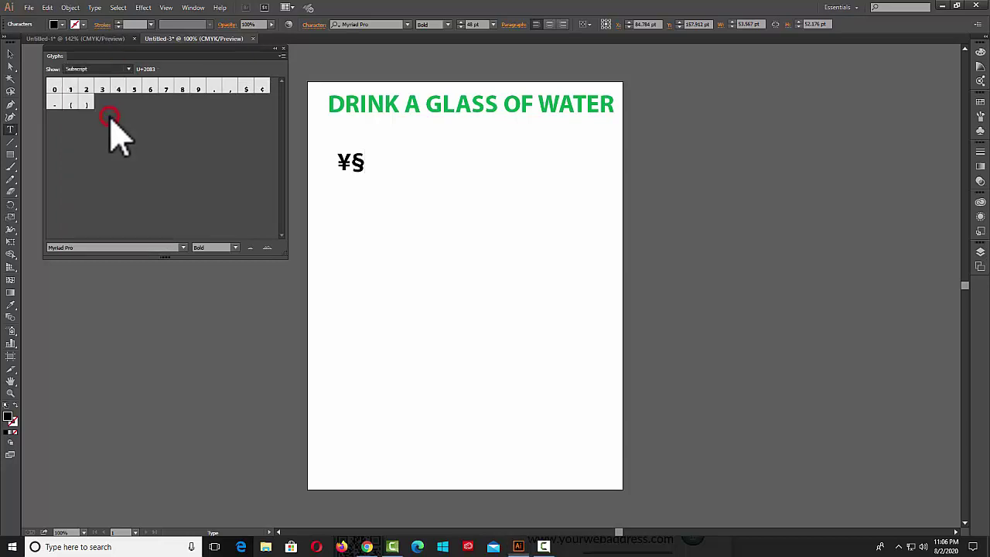
left_click(132, 70)
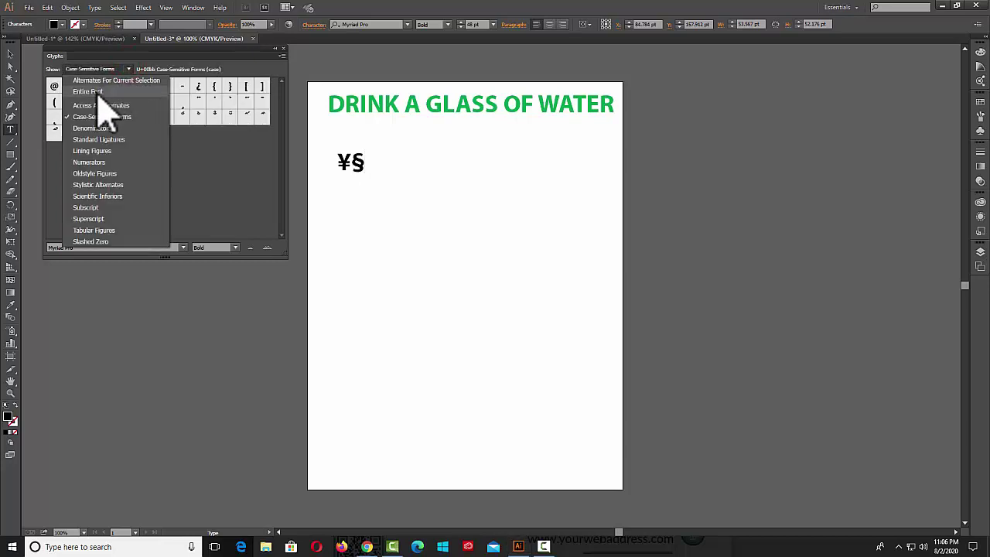
left_click(93, 92)
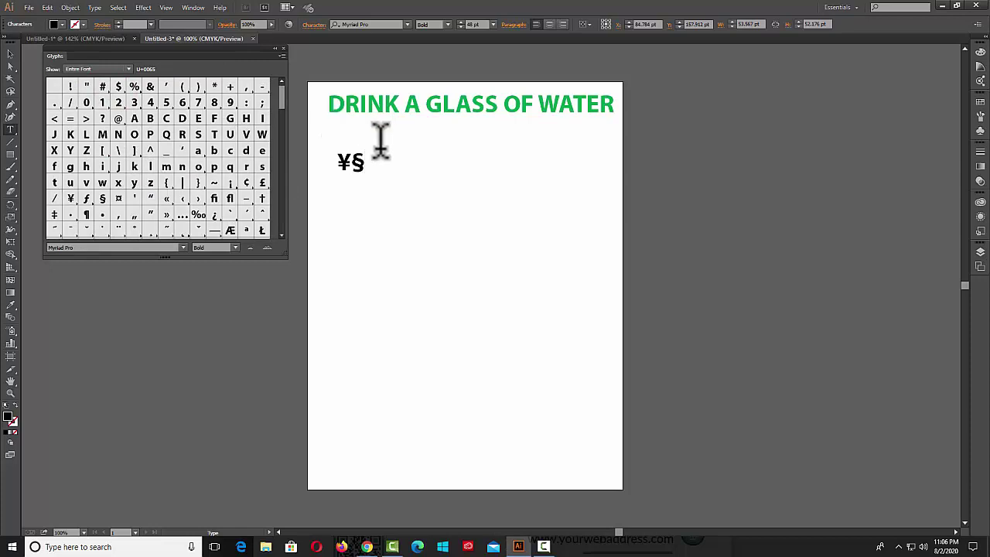
key("BackSpace")
key("BackSpace")
Step: Draw a large empty text area below the heading
left_click(283, 48)
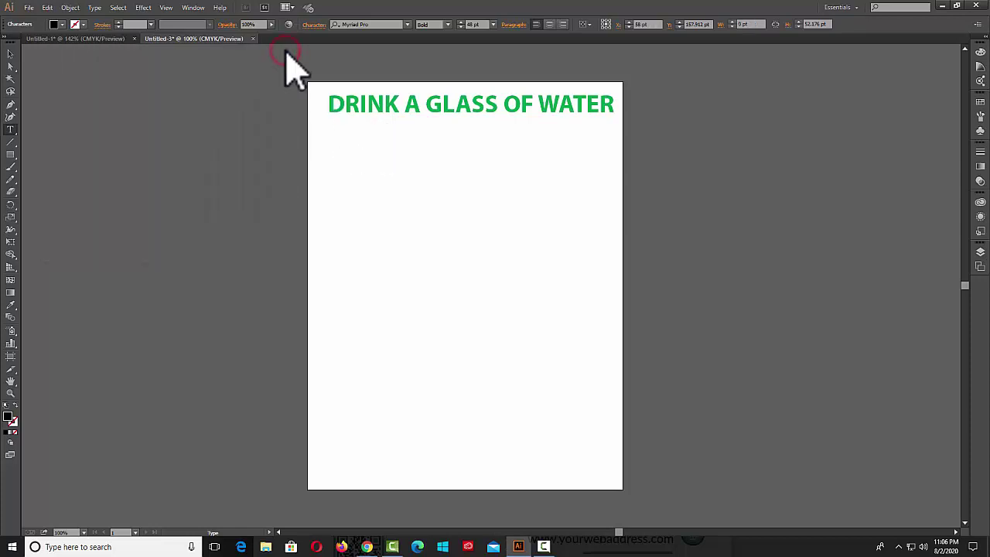
left_click(95, 7)
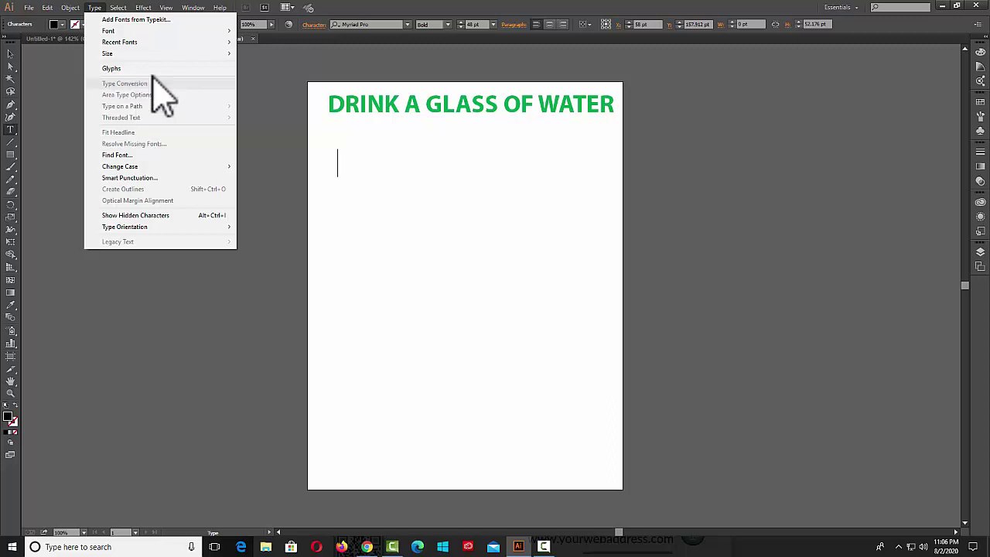
left_click(409, 4)
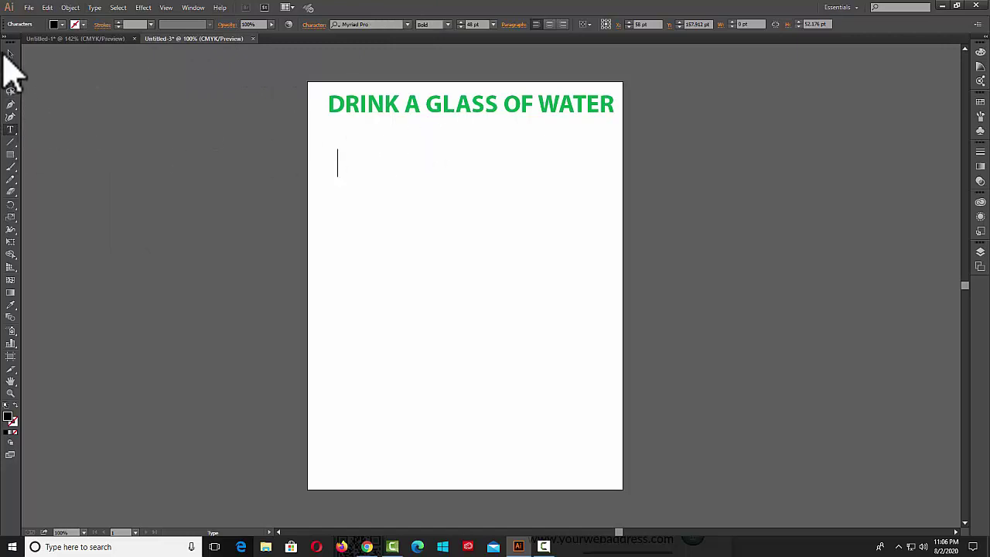
left_click(10, 54)
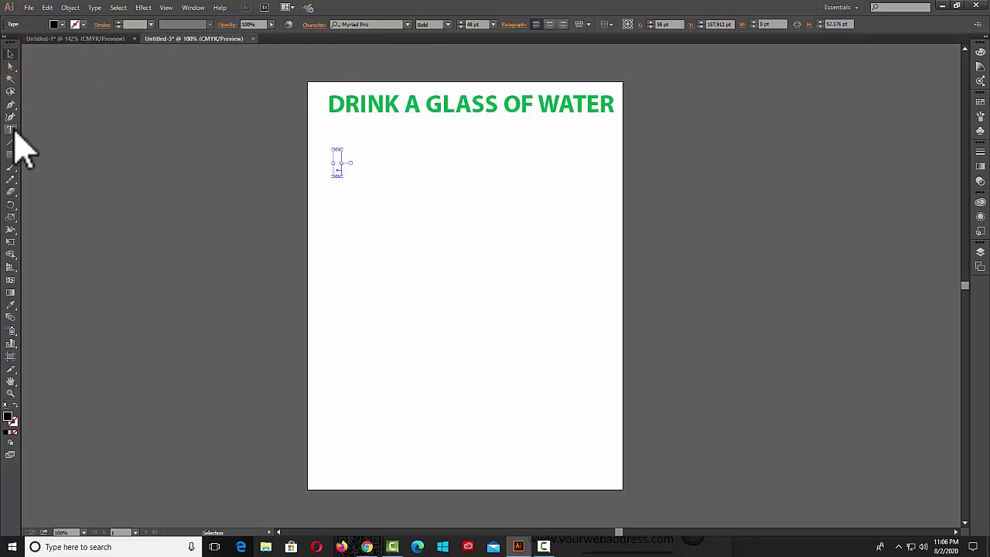
left_click(10, 130)
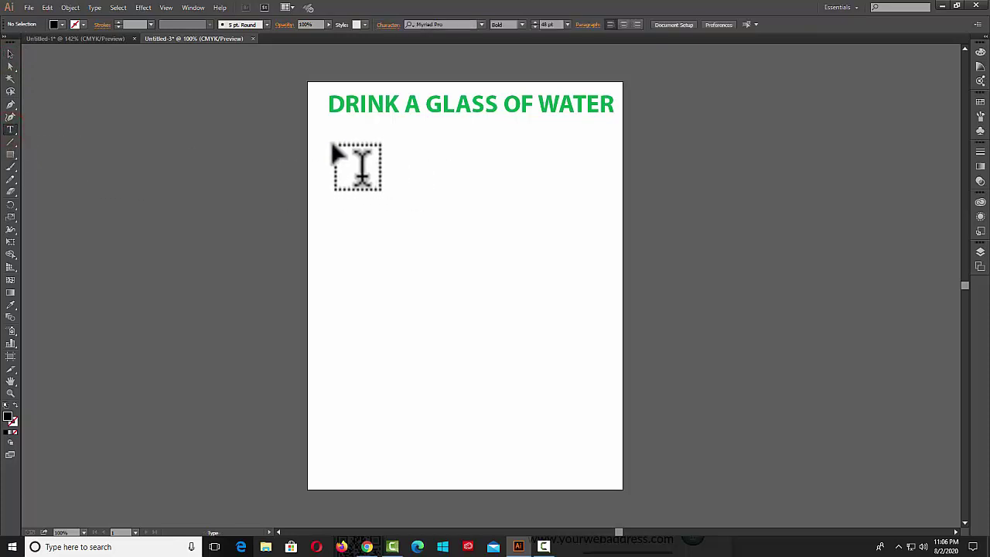
left_click_drag(325, 132, 612, 468)
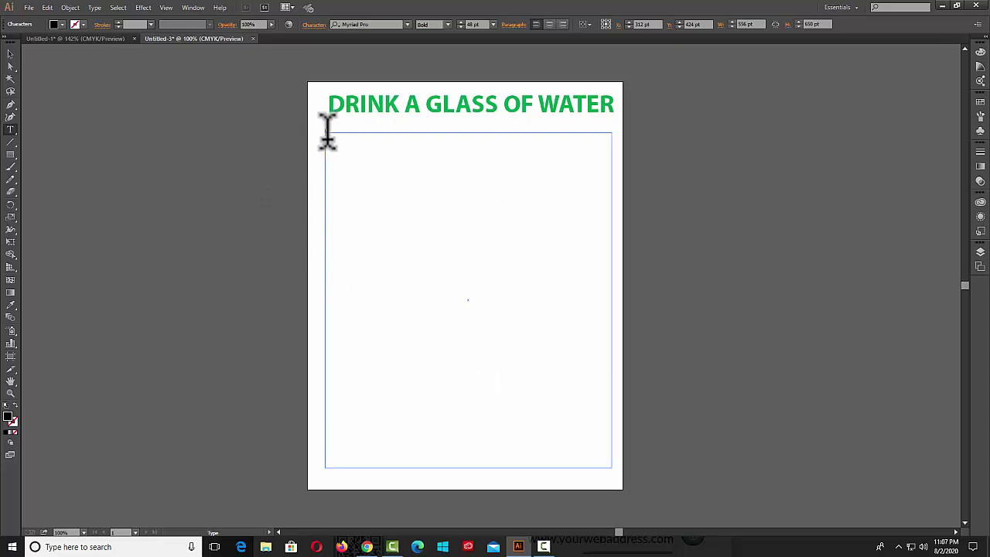
Step: Copy the selected Lorem Ipsum paragraph from lipsum.com in Chrome and return to Illustrator
left_click(369, 547)
right_click(308, 275)
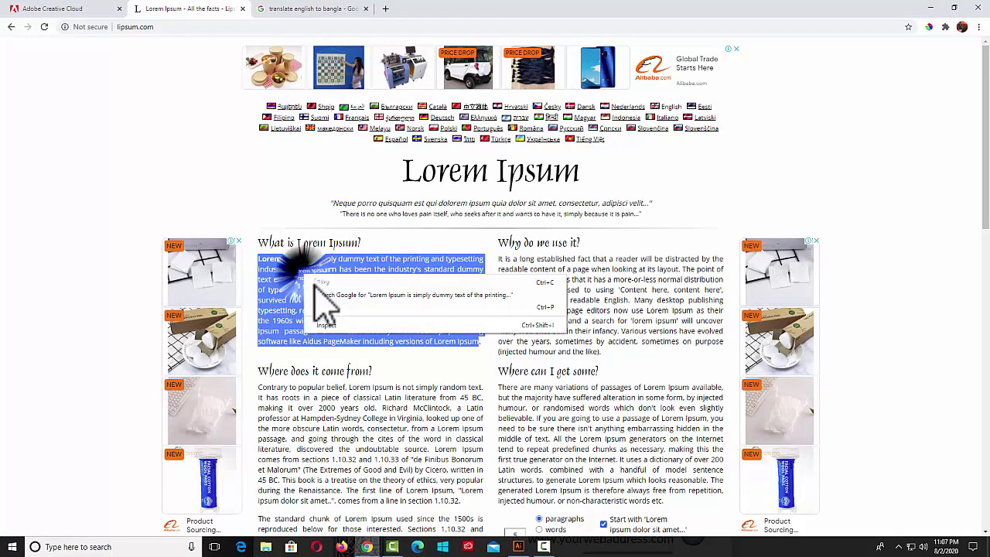
left_click(324, 281)
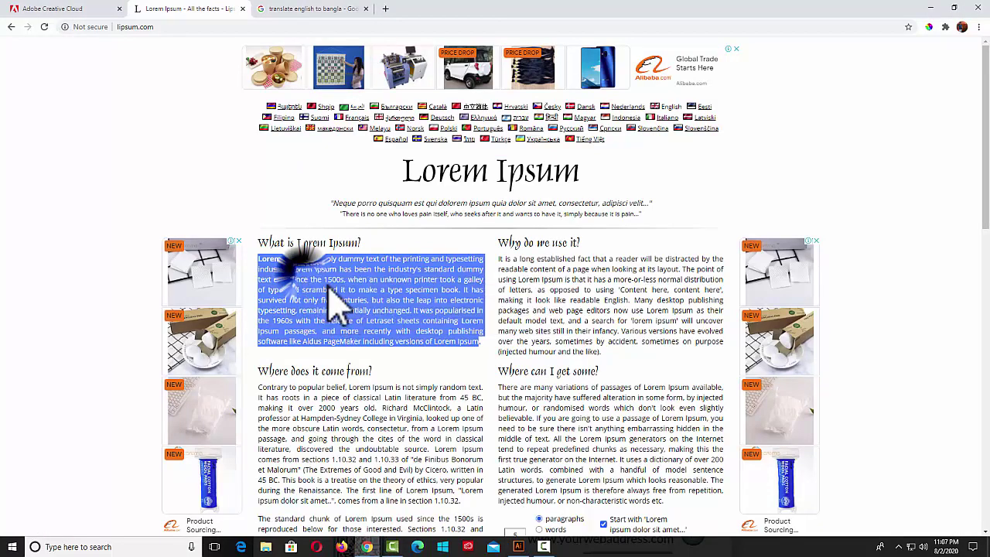
left_click(372, 548)
Step: Paste the Lorem Ipsum paragraph into the text area and try 24, 18 and 14 pt sizes
key("ctrl+v")
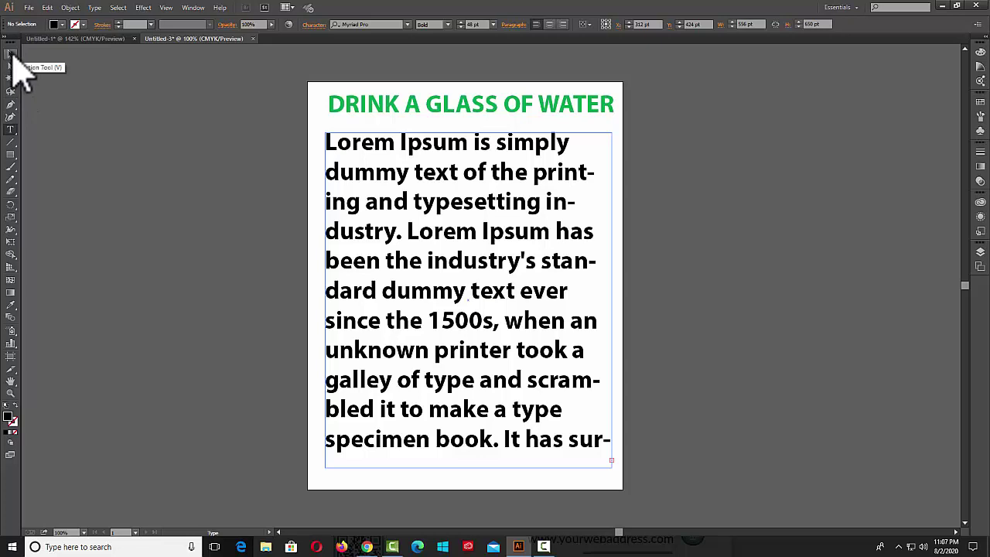
left_click(11, 54)
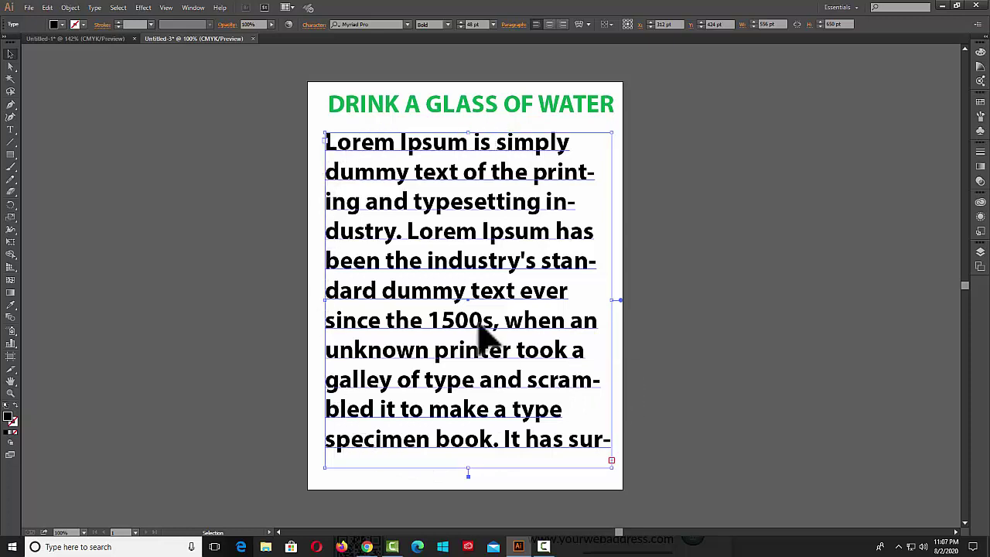
left_click(493, 24)
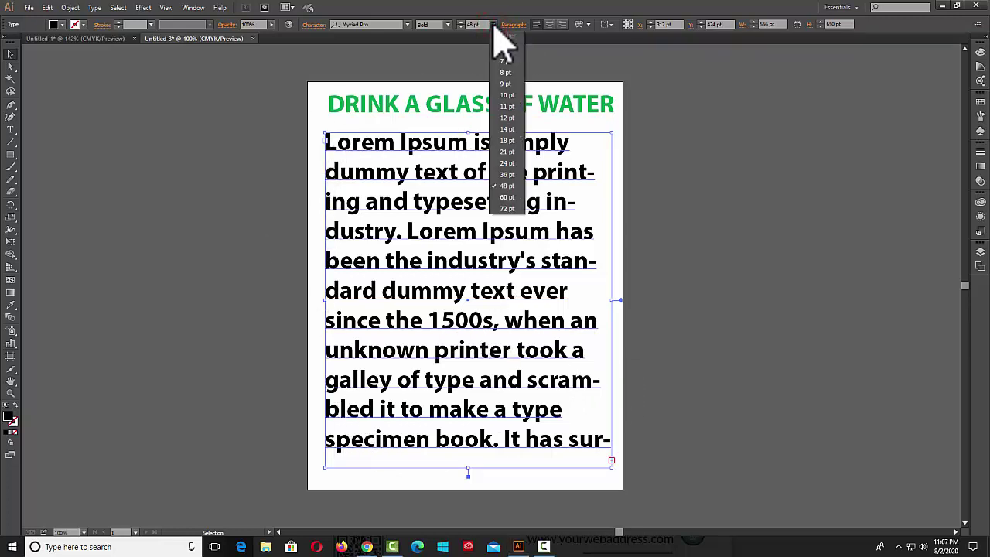
left_click(507, 163)
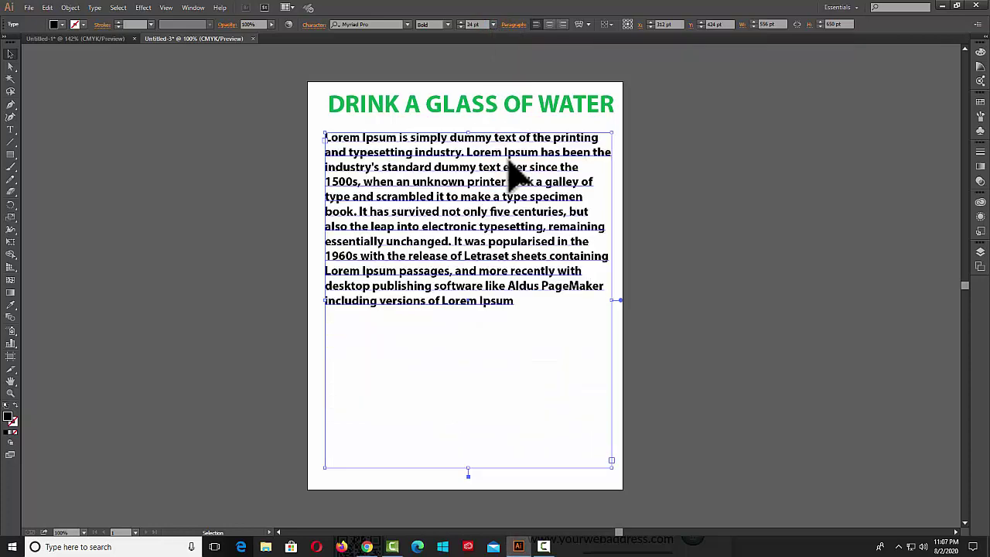
left_click(492, 25)
left_click(507, 140)
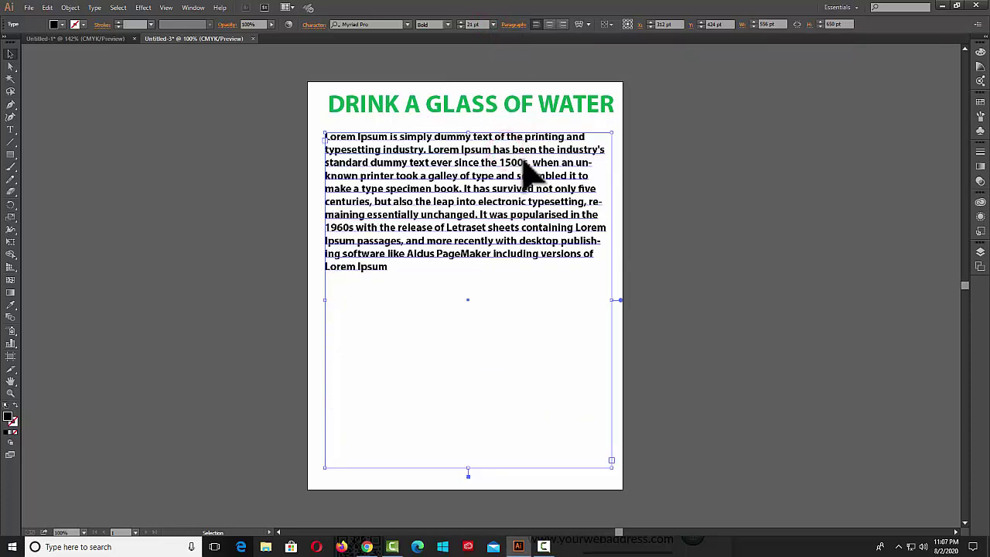
left_click(493, 25)
left_click(507, 129)
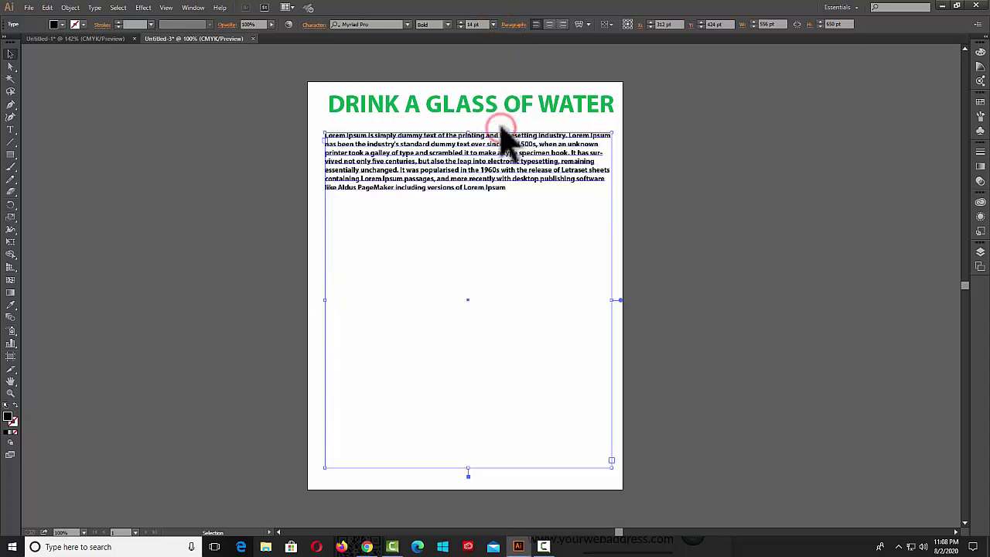
left_click(493, 24)
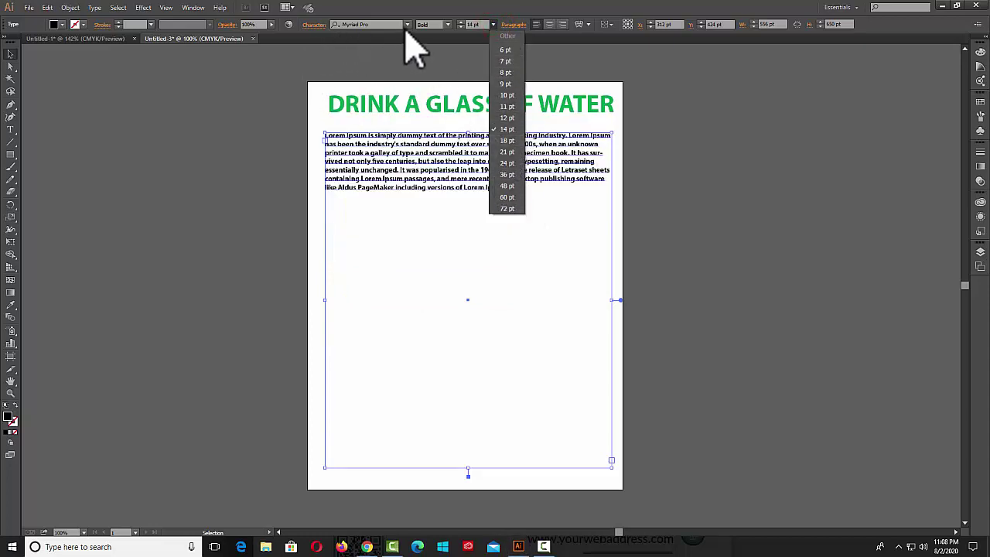
Step: Set the body text to Myriad Pro Regular at 18 pt
left_click(448, 25)
left_click(453, 70)
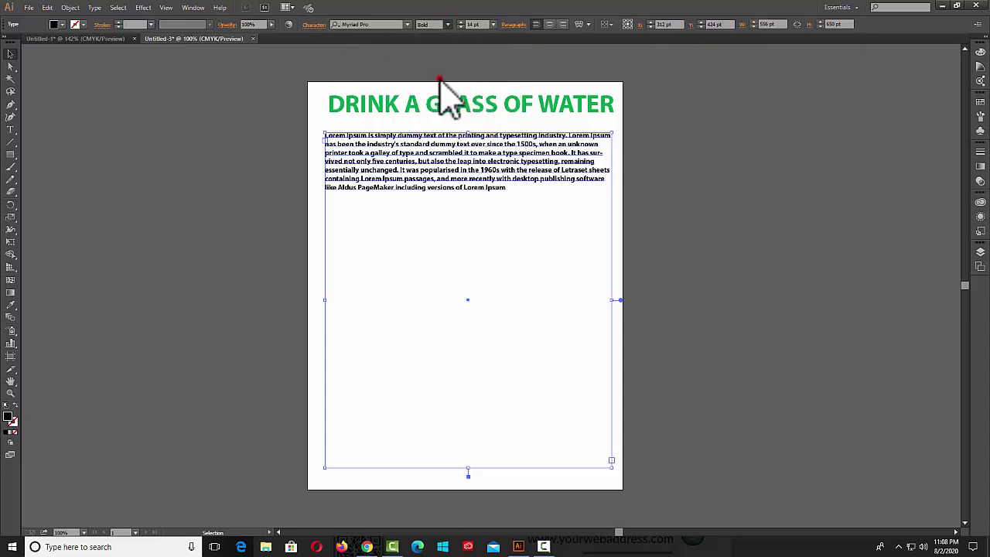
left_click(493, 24)
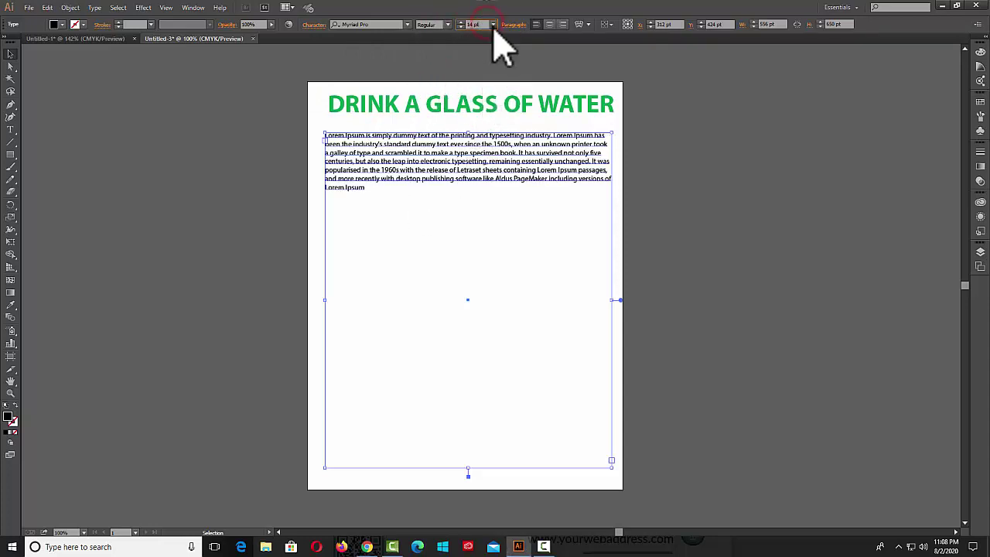
left_click(504, 141)
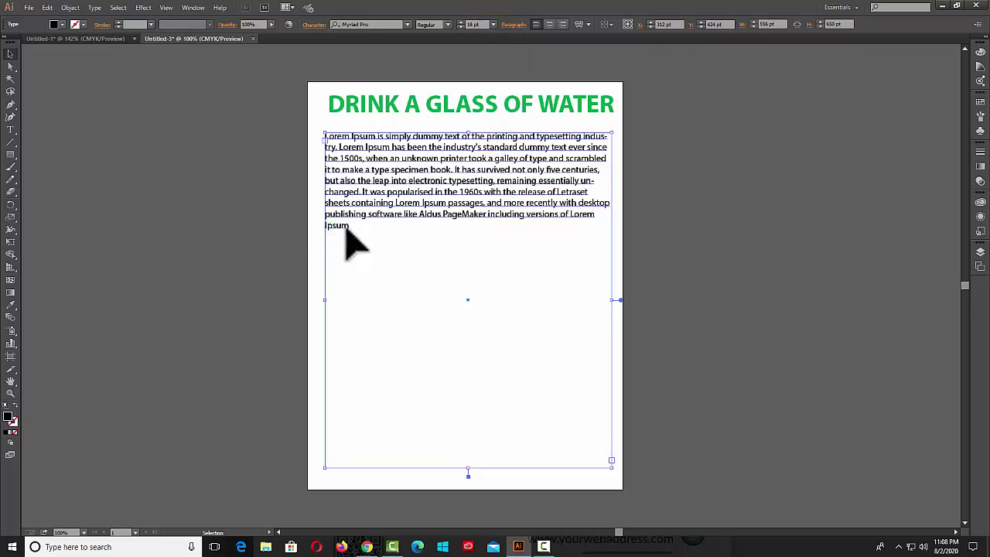
Step: Paste two more copies of the paragraph after the final 'Ipsum'
left_click(10, 129)
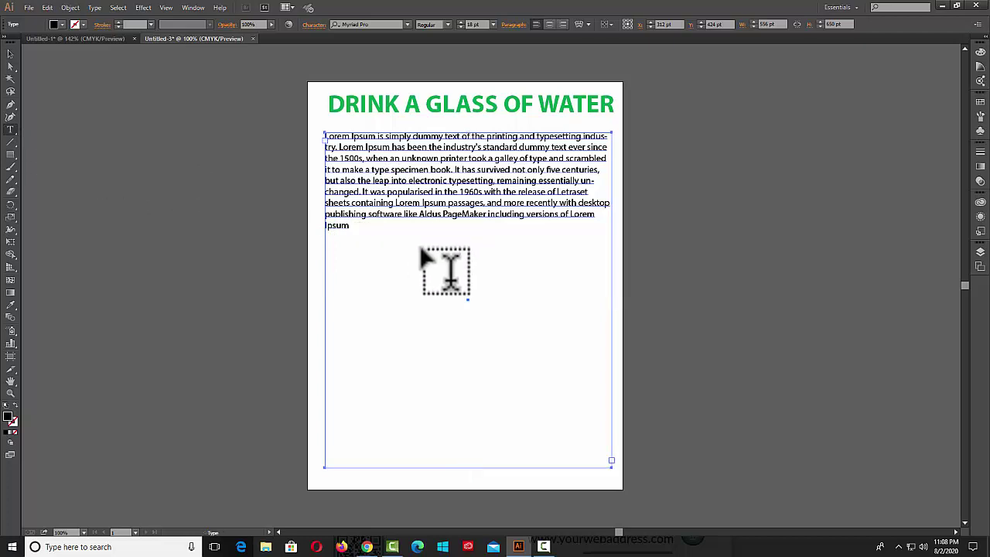
left_click(359, 226)
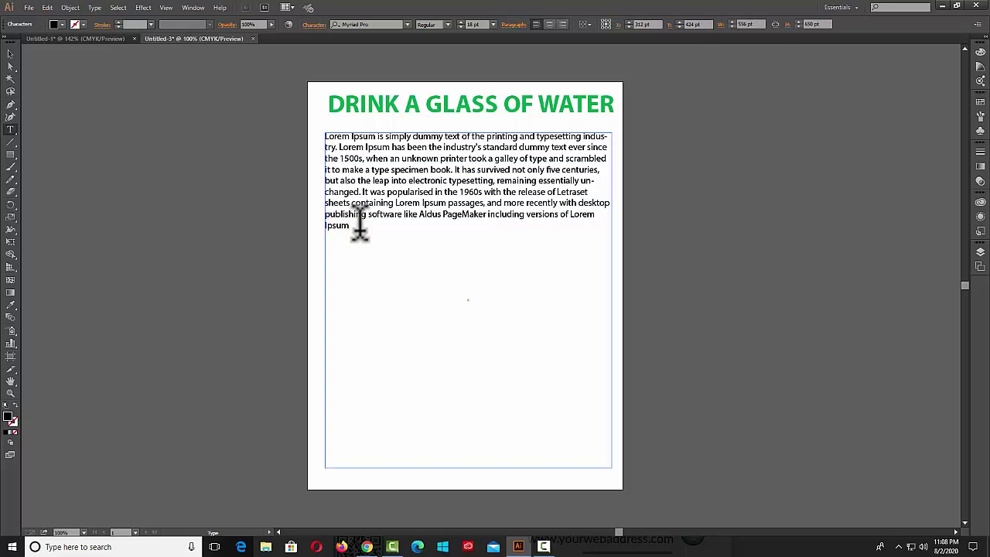
key("ctrl+v")
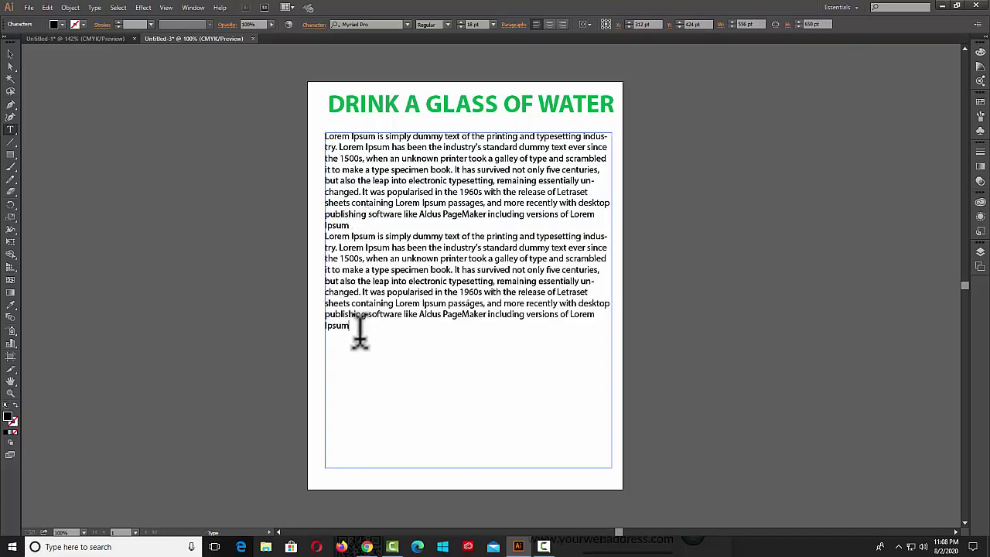
key("ctrl+v")
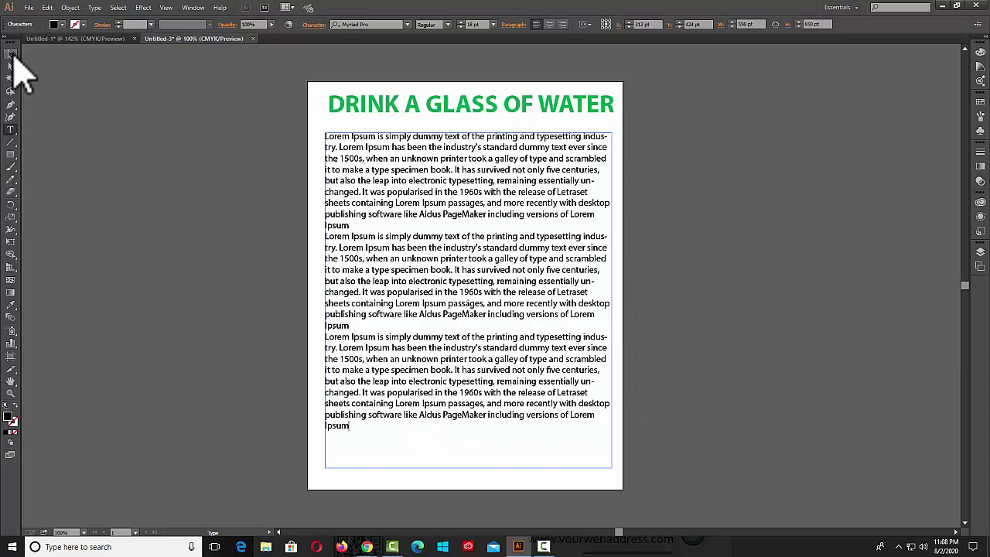
Step: Delete the body text frame, leaving only the heading
left_click(11, 54)
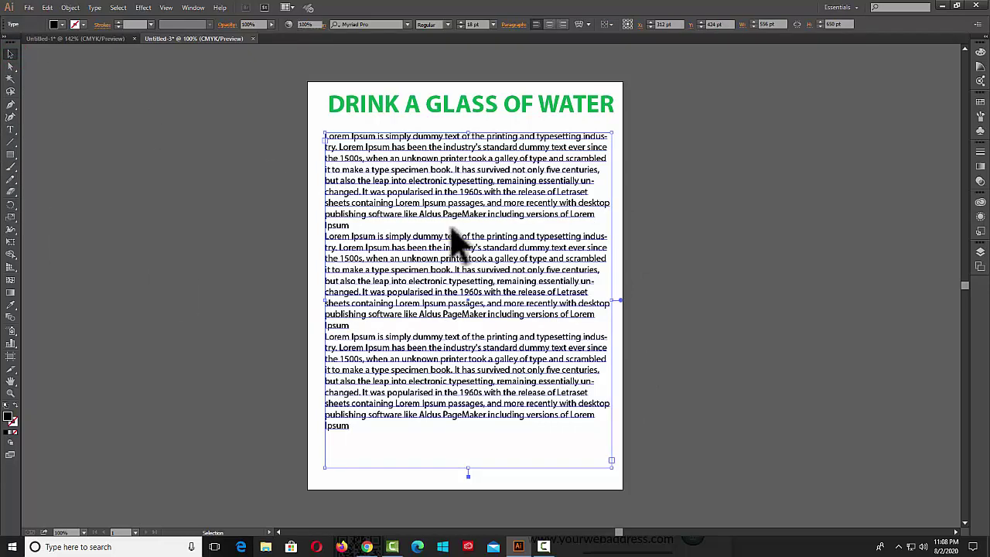
key("Delete")
left_click(11, 129)
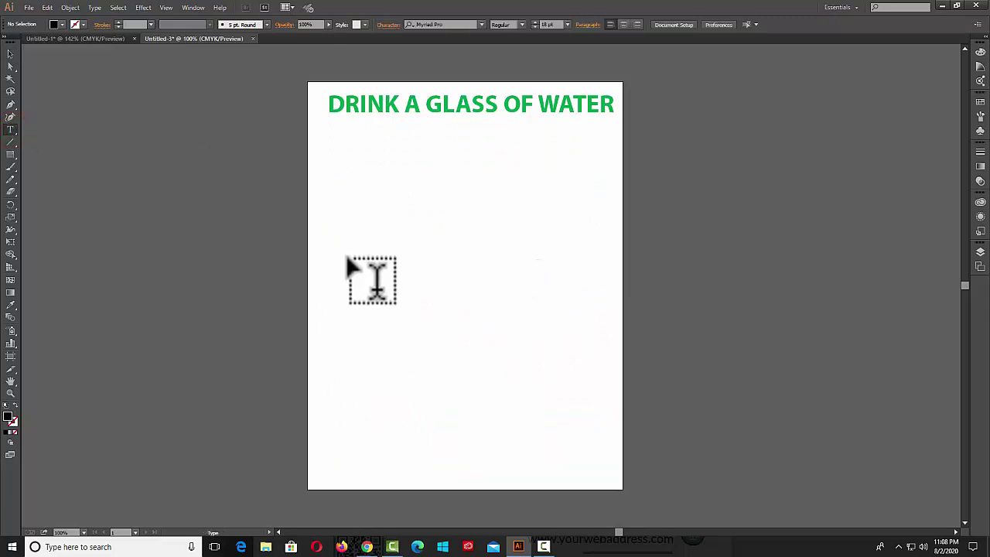
left_click(330, 190)
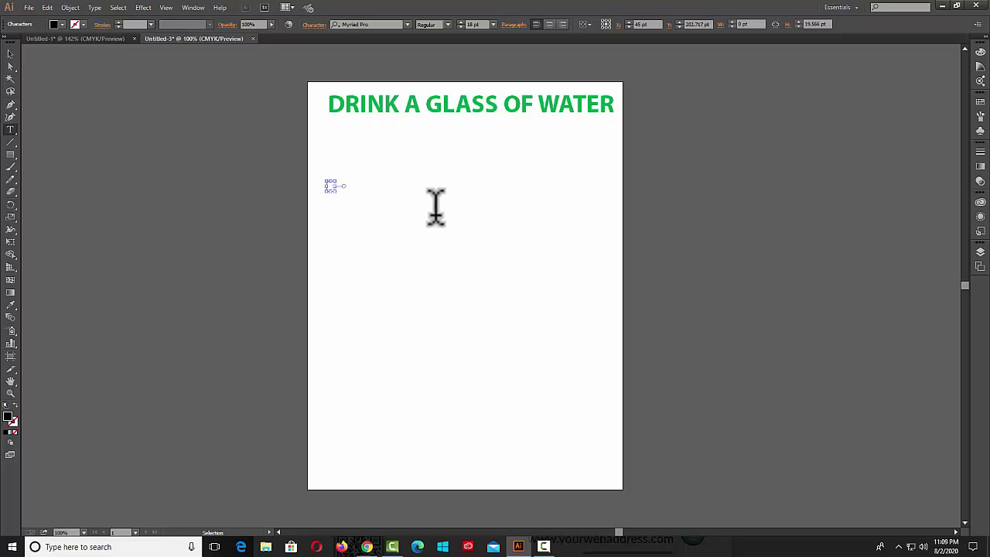
key("ctrl+v")
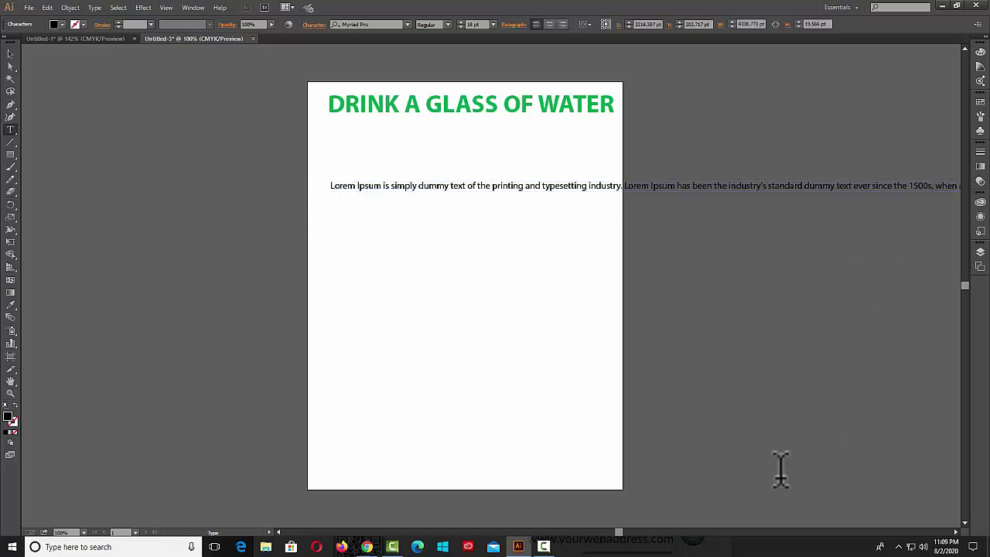
mouse_move(621, 534)
left_mouse_down()
mouse_move(667, 540)
mouse_move(636, 545)
left_mouse_up()
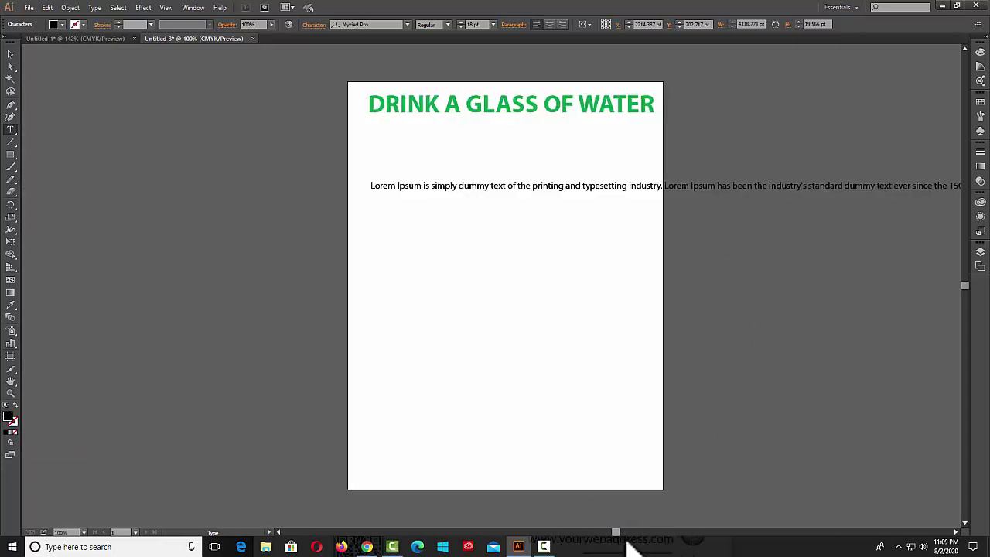
left_click(10, 54)
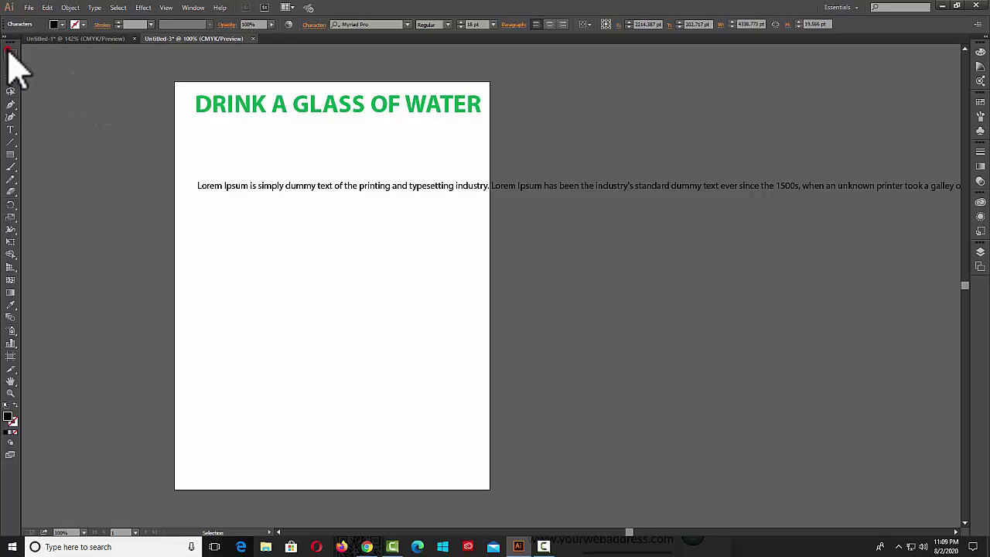
left_click(384, 189)
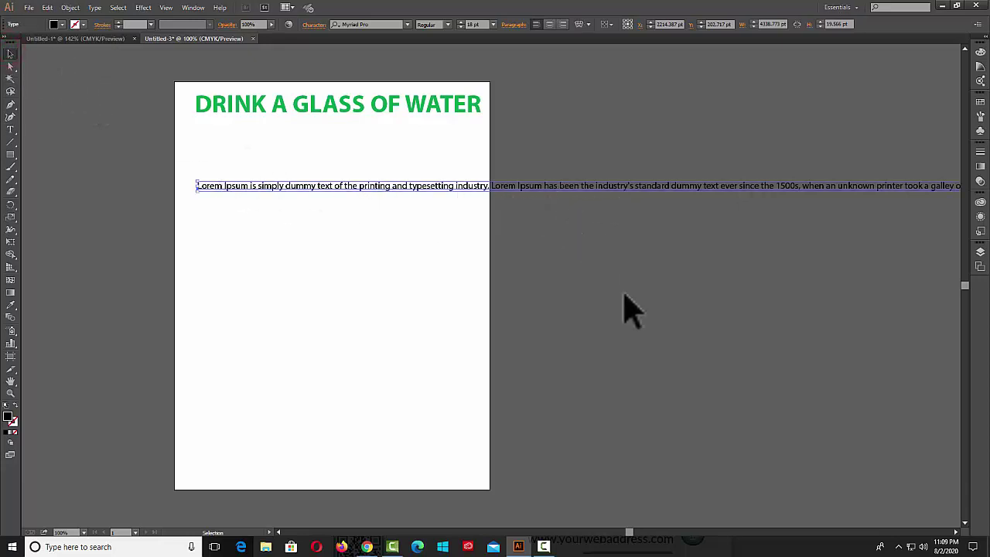
key("Delete")
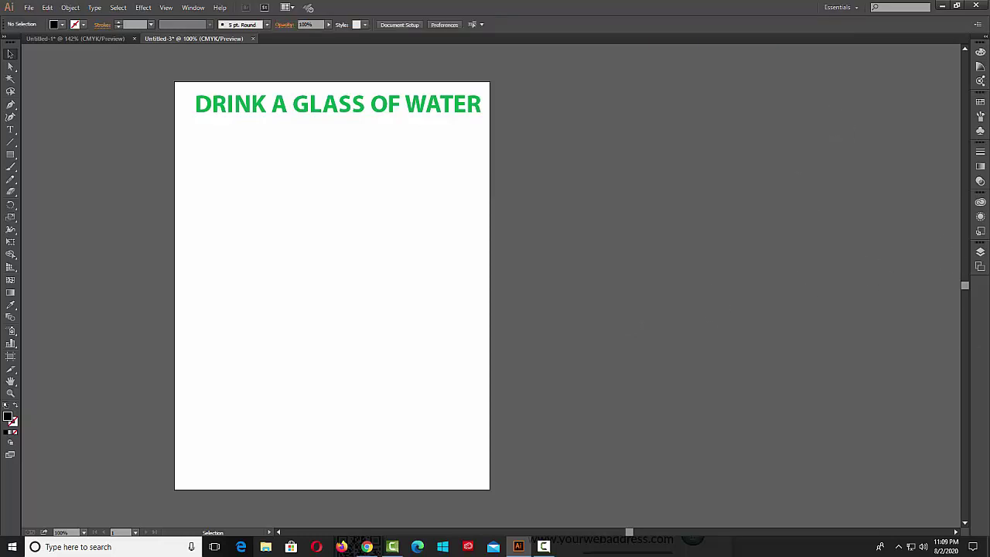
Step: Draw a new text area under the heading, paste three paragraph copies, and break the third onto its own line
left_click(10, 129)
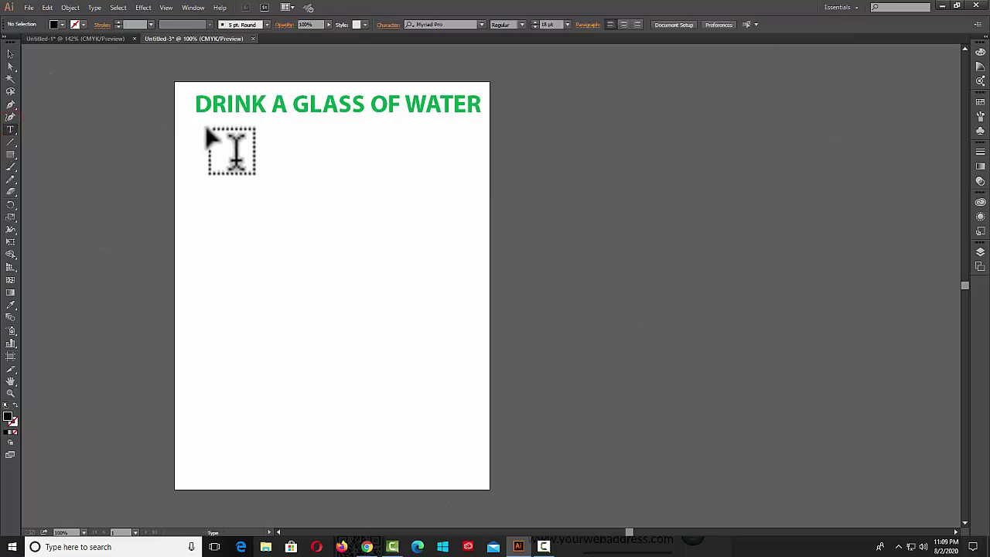
left_click_drag(189, 125, 480, 481)
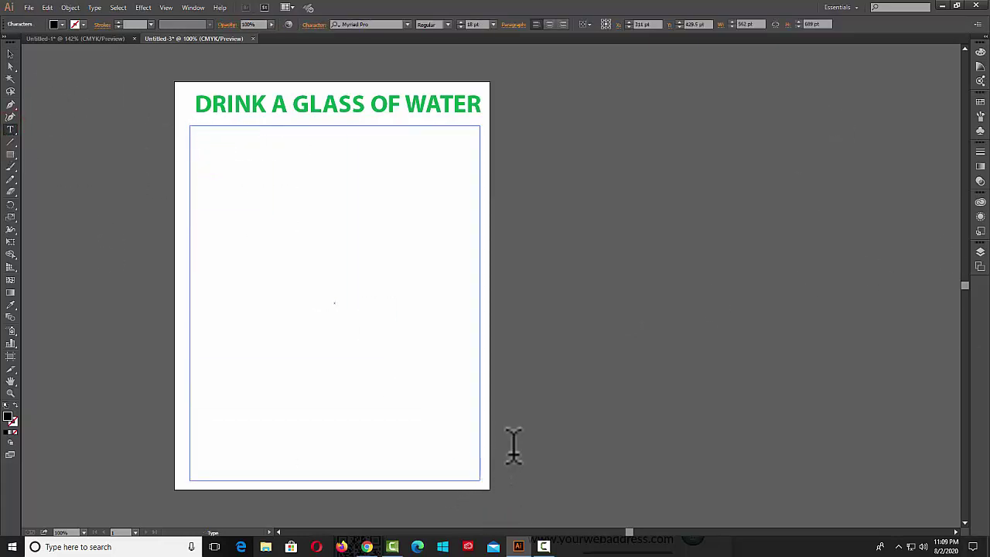
left_click(276, 217)
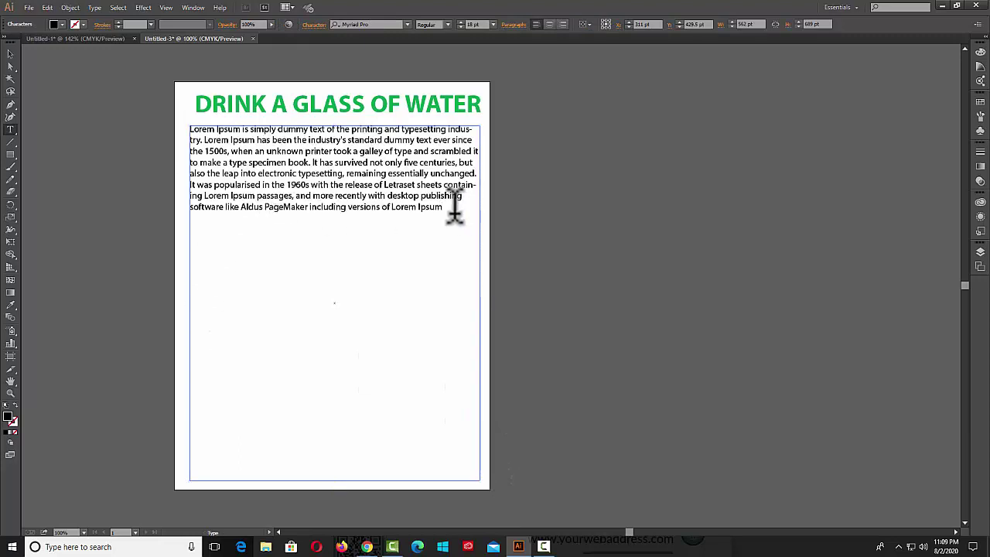
type("Lorem Ipsum is simply dummy text of the printing and typesetting industry. Lorem Ipsum has been the industry's standard dummy text ever since the 1500s, when an unknown printer took a galley of type and scrambled it to make a type specimen book. It has survived not only five centuries, but also the leap into electronic typesetting, remaining essentially unchanged. It was popularised in the 1960s with the release of Letraset sheets containing Lorem Ipsum passages, and more recently with desktop publishing software like Aldus PageMaker including versions of Lorem Ipsum")
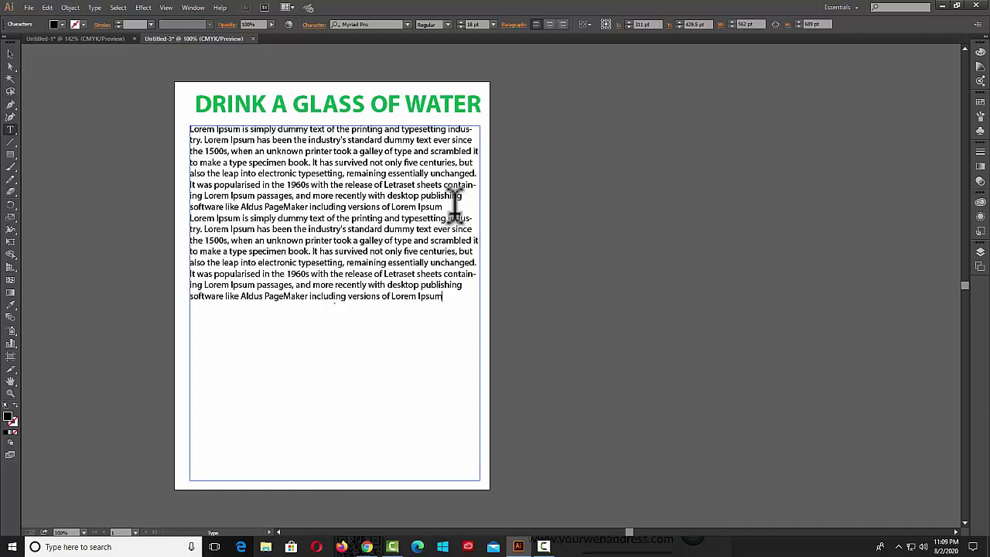
type("Lorem Ipsum is simply dummy text of the printing and typesetting industry. Lorem Ipsum has been the industry's standard dummy text ever since the 1500s, when an unknown printer took a galley of type and scrambled it to make a type specimen book. It has survived not only five centuries, but also the leap into electronic typesetting, remaining essentially unchanged. It was popularised in the 1960s with the release of Letraset sheets containing Lorem Ipsum passages, and more recently with desktop publishing software like Aldus PageMaker including versions of Lorem Ipsum")
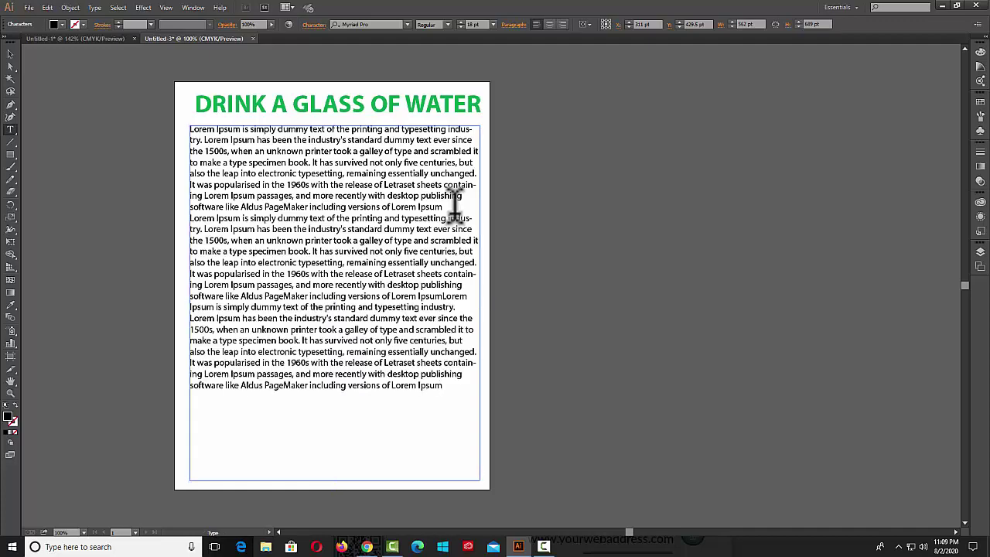
left_click(442, 295)
key("Return")
key("Escape")
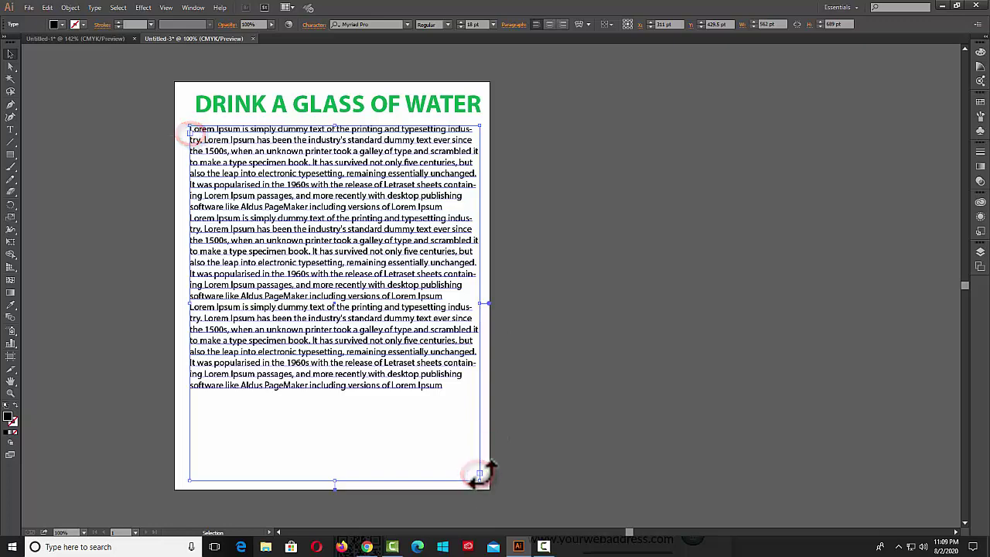
Step: Paste a fourth Lorem Ipsum paragraph at the end of the text
key("t")
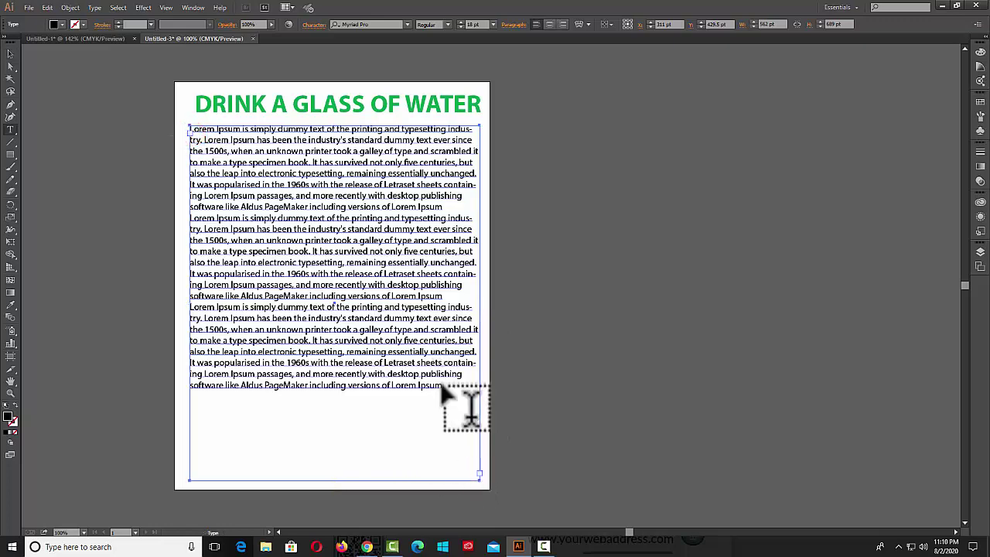
left_click(453, 387)
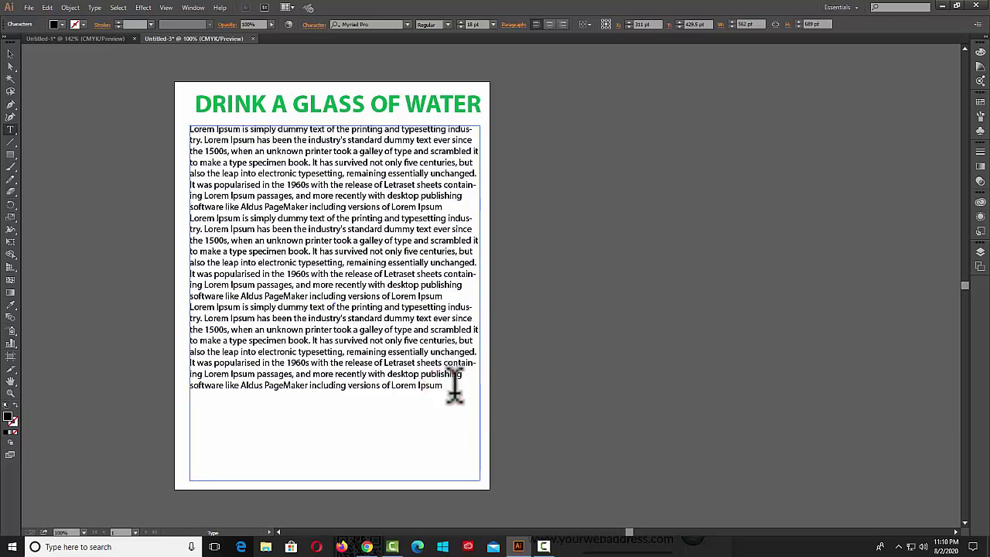
key("ctrl+v")
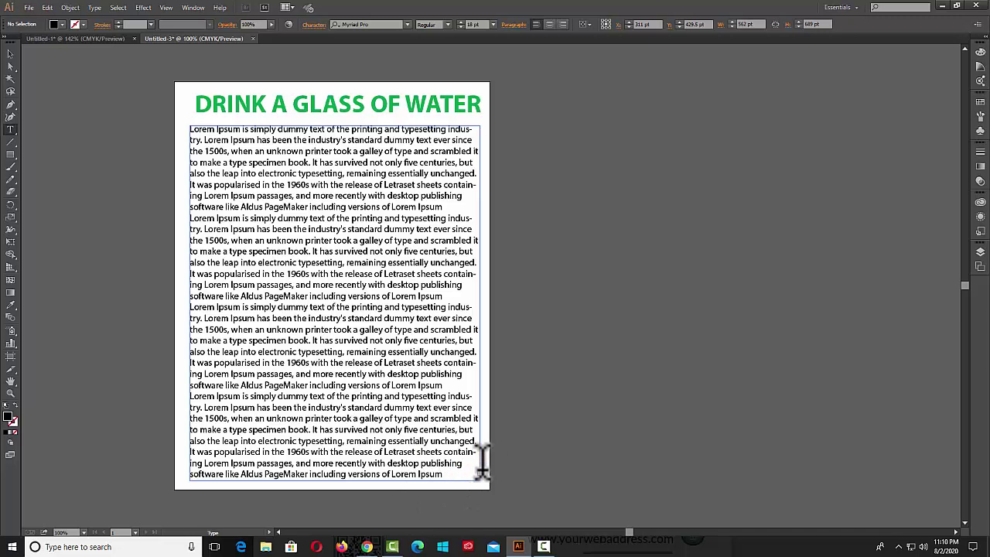
Step: Resize the Lorem Ipsum body frame to span nearly the full page width below the heading
left_click(10, 54)
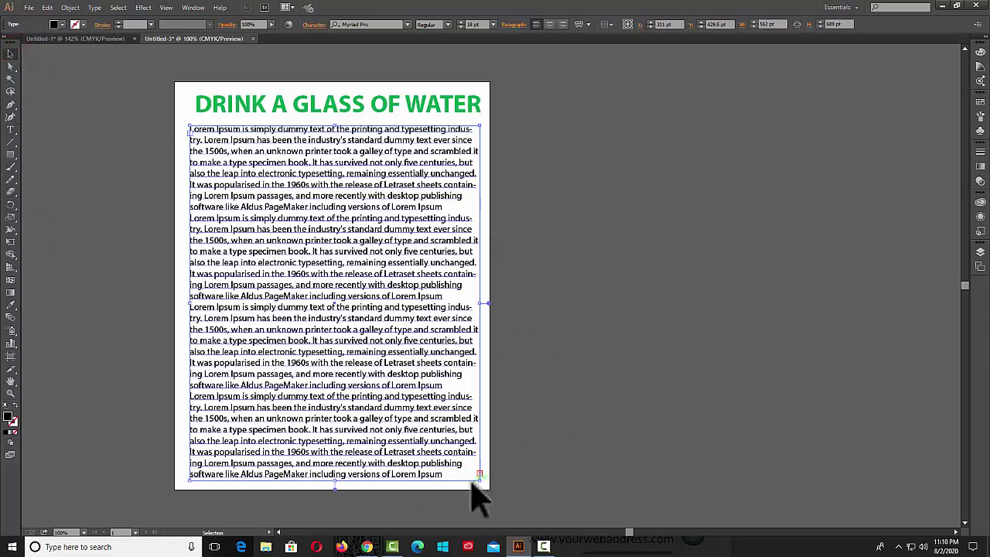
mouse_move(479, 474)
left_mouse_down()
mouse_move(334, 326)
mouse_move(410, 455)
left_mouse_up()
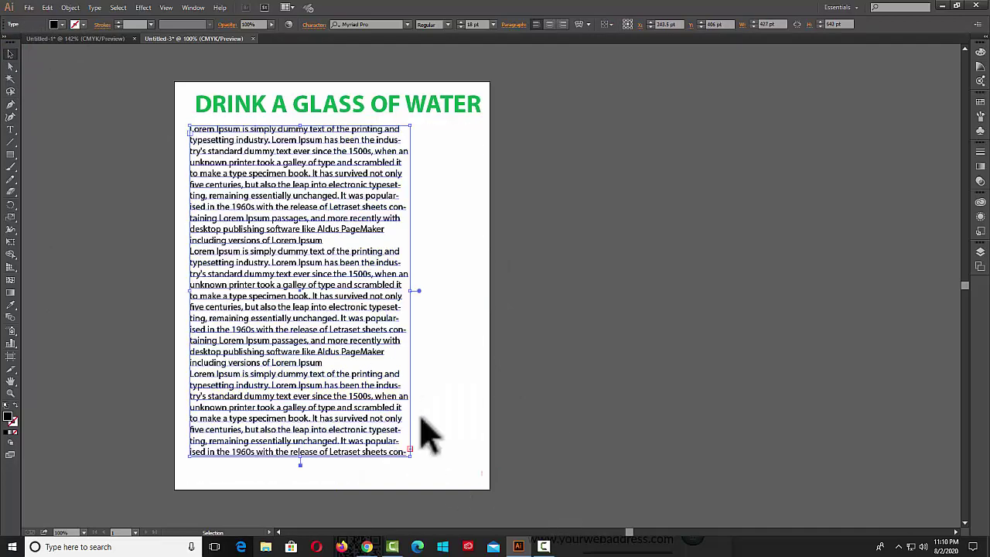
left_click_drag(410, 454, 276, 274)
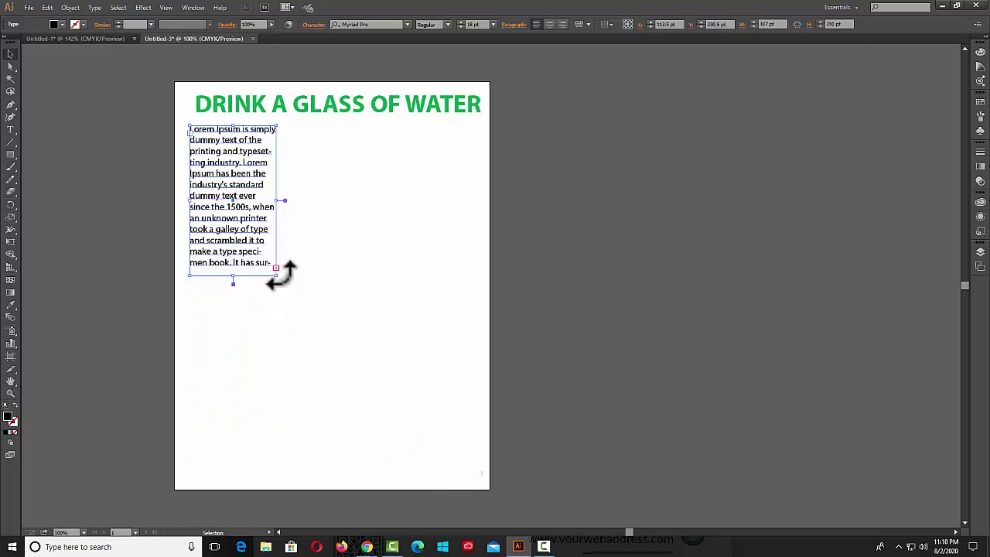
left_click(276, 268)
left_click_drag(276, 274, 483, 351)
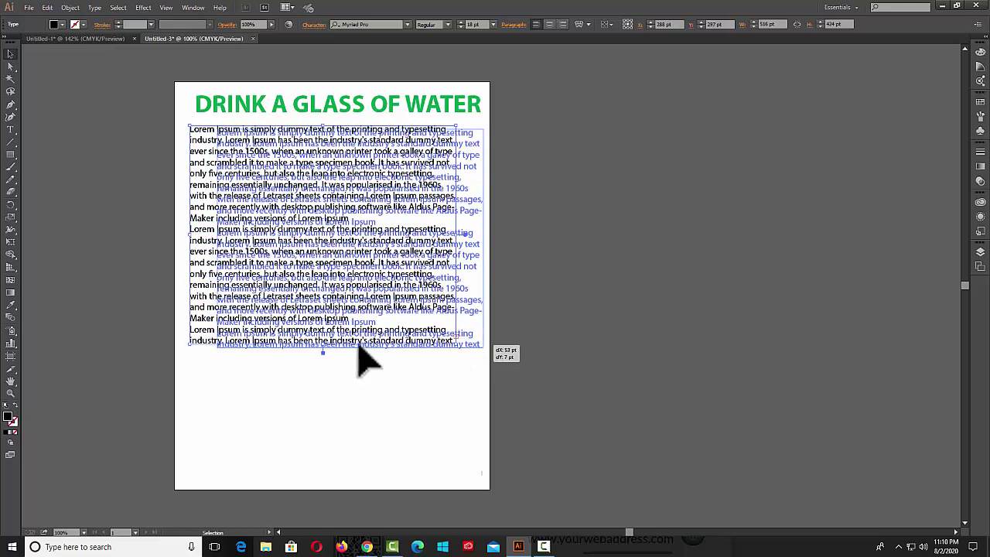
left_click_drag(217, 239, 186, 238)
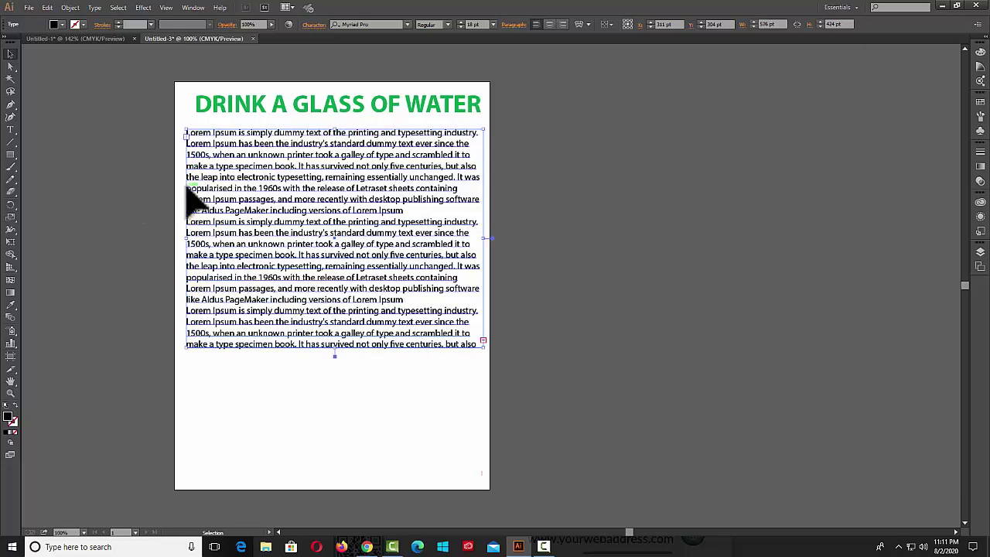
Step: Convert the body frame to point type, accepting lost overflow, and scale the text to the page width
left_click(94, 7)
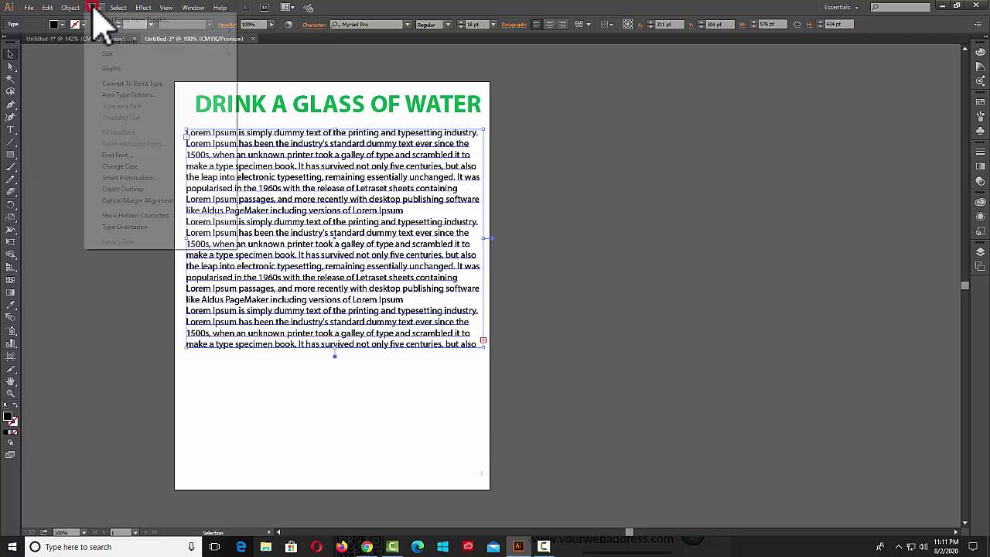
left_click(144, 86)
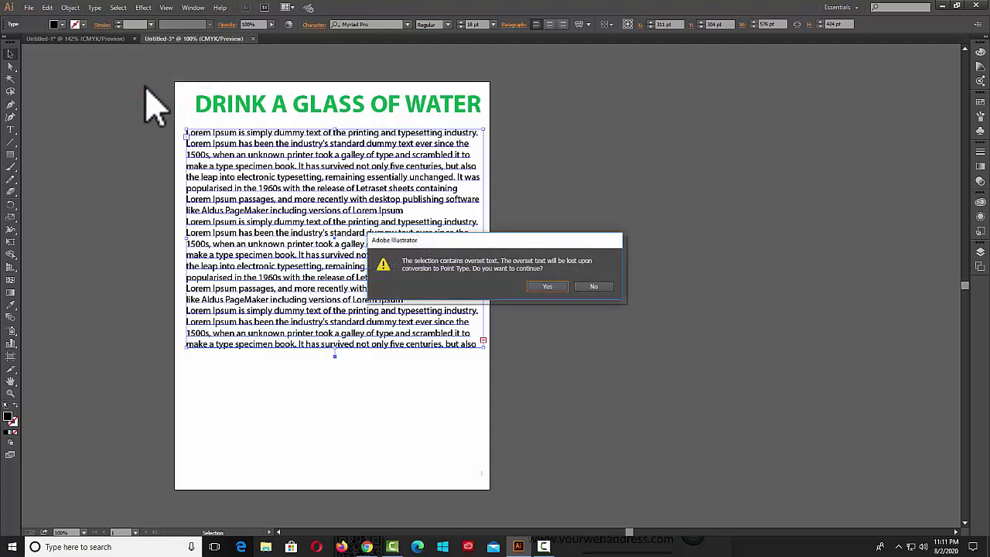
left_click(562, 286)
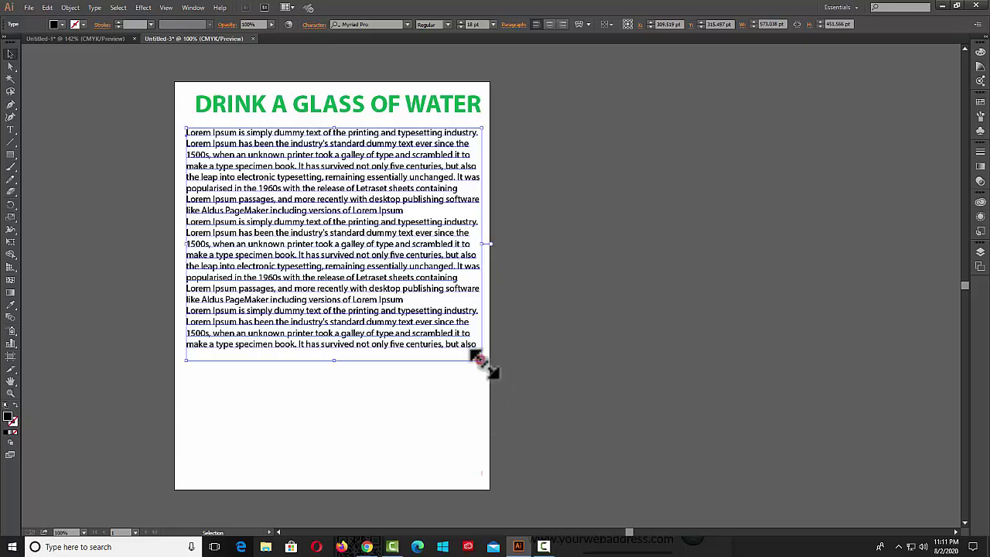
mouse_move(481, 359)
left_mouse_down()
mouse_move(637, 456)
mouse_move(460, 323)
left_mouse_up()
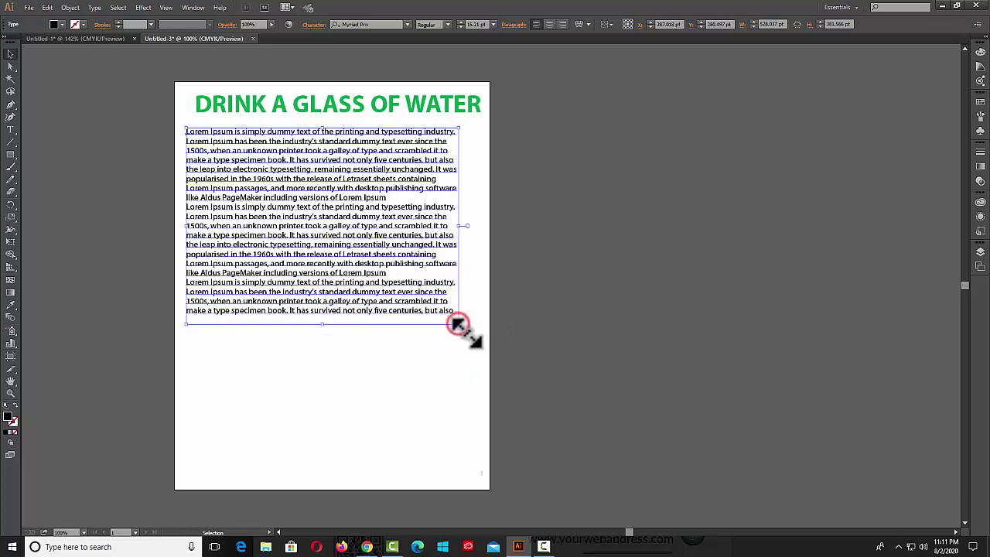
left_click_drag(459, 324, 485, 340)
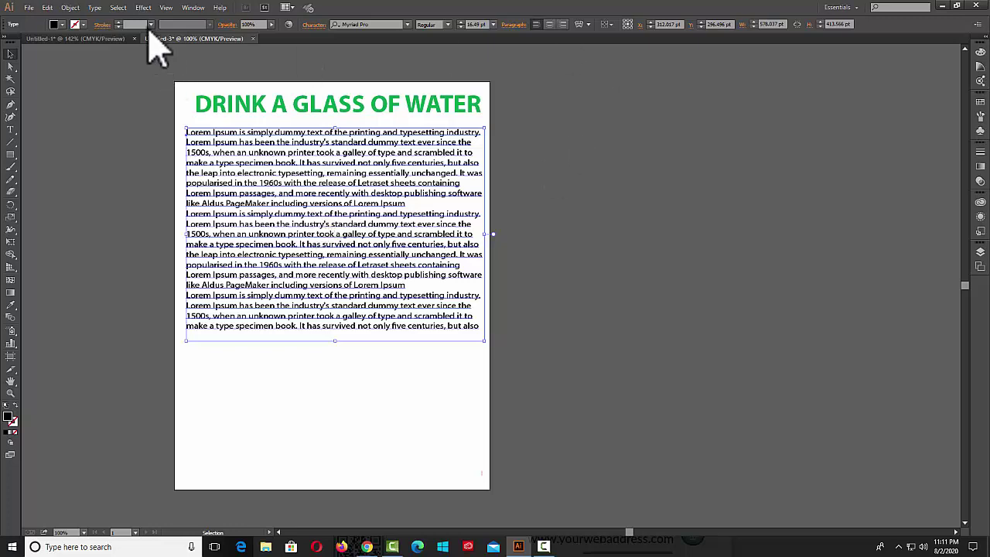
Step: Convert the point text back to area type and check that resizing reflows the text without scaling it
left_click(96, 8)
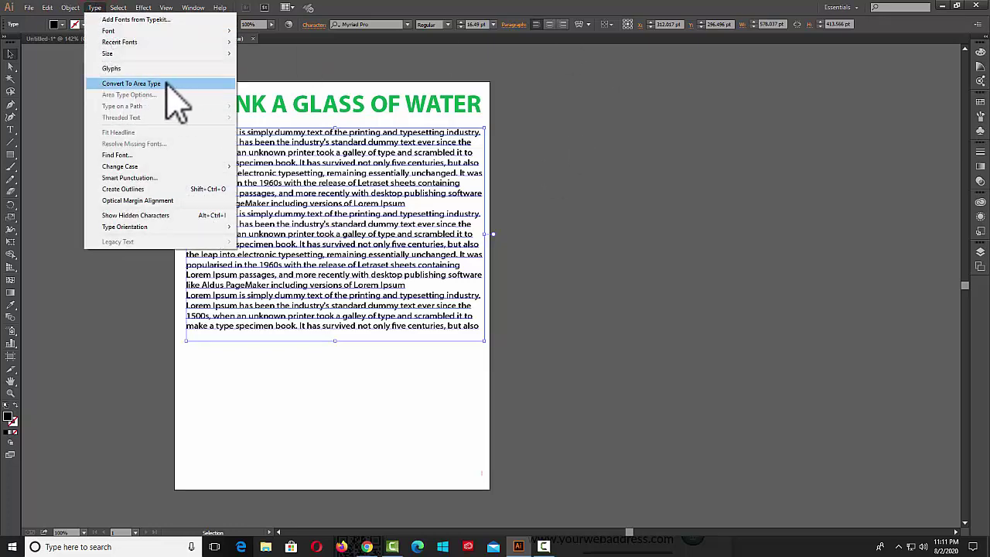
left_click(600, 14)
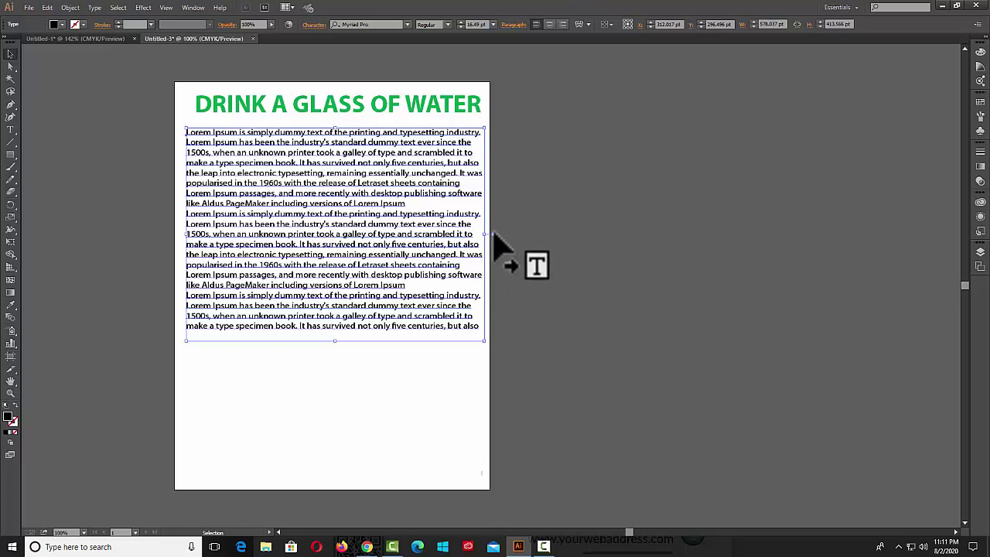
left_click(486, 234)
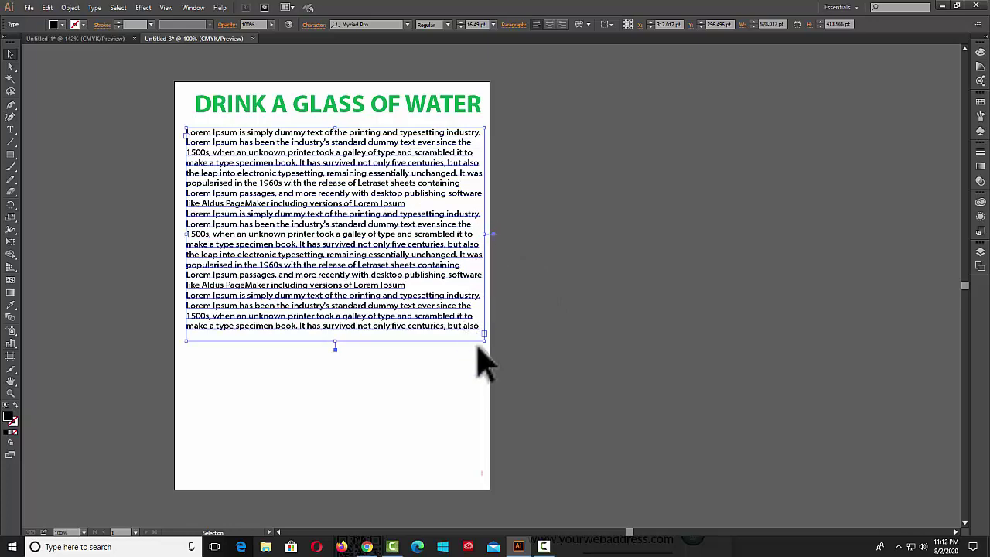
left_click_drag(486, 340, 485, 445)
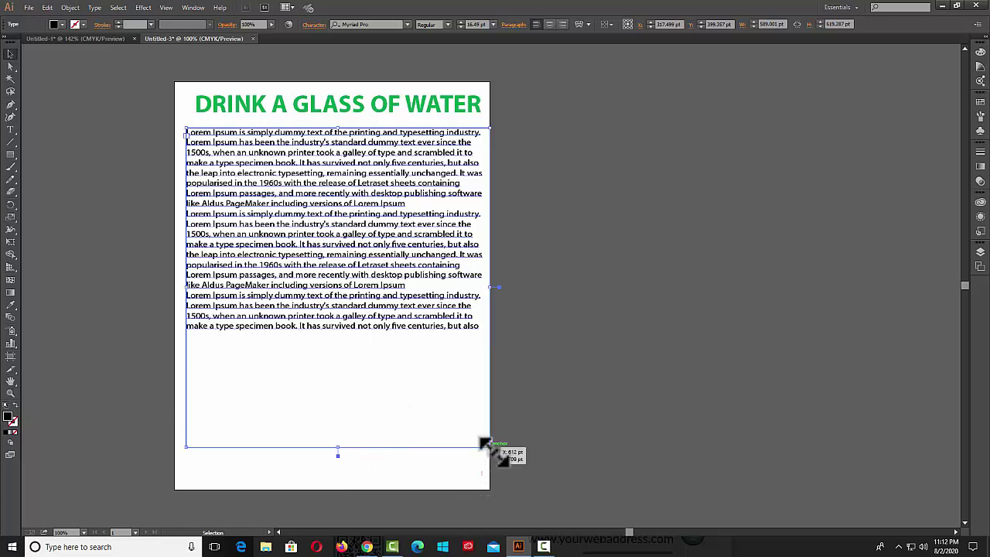
left_click_drag(490, 447, 490, 356)
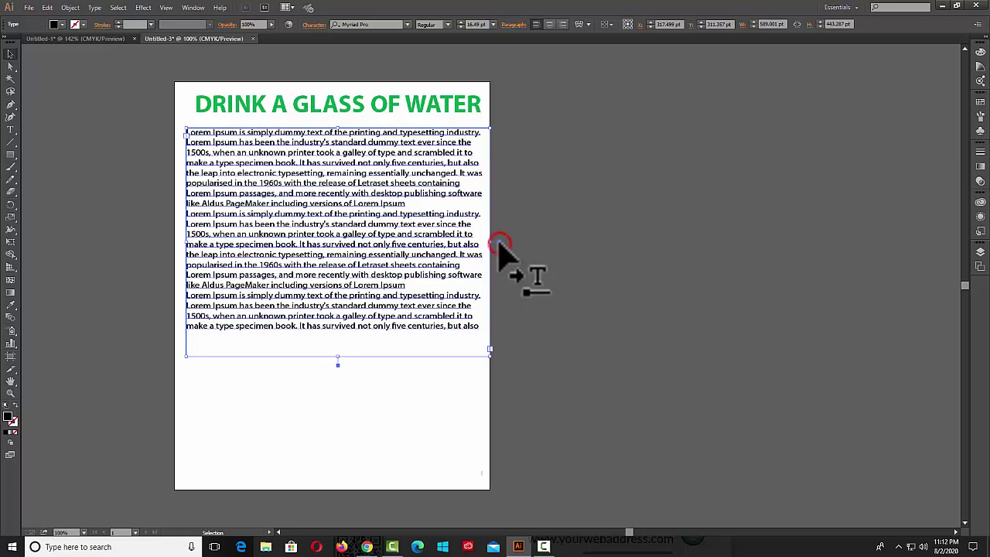
left_click(499, 242)
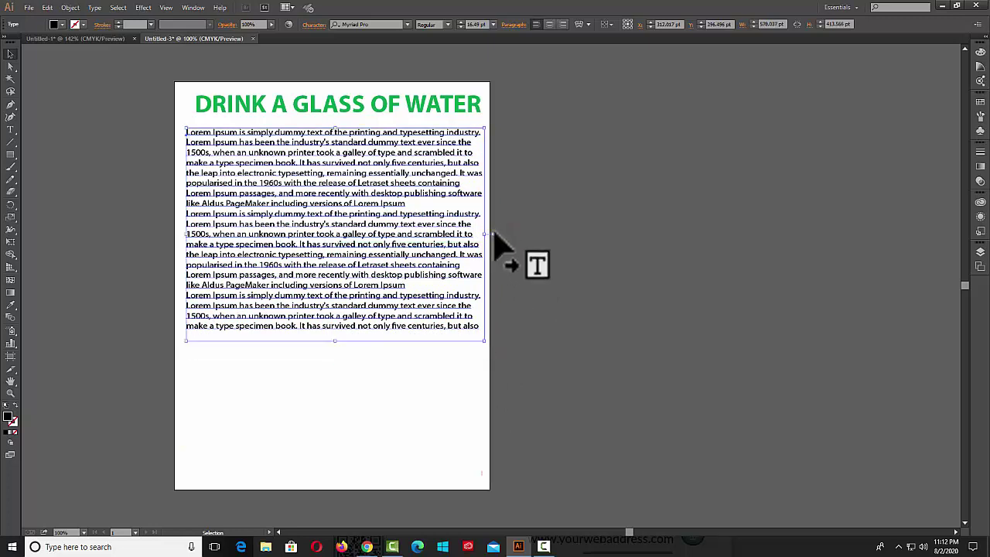
left_click(492, 235)
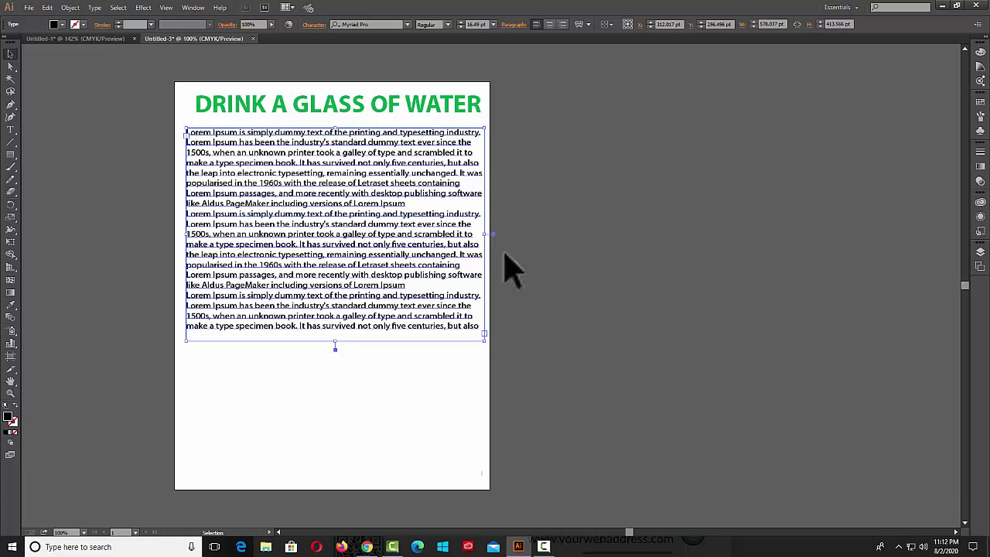
Step: Lengthen the body text frame down toward the bottom of the artboard
left_click_drag(480, 335, 486, 459)
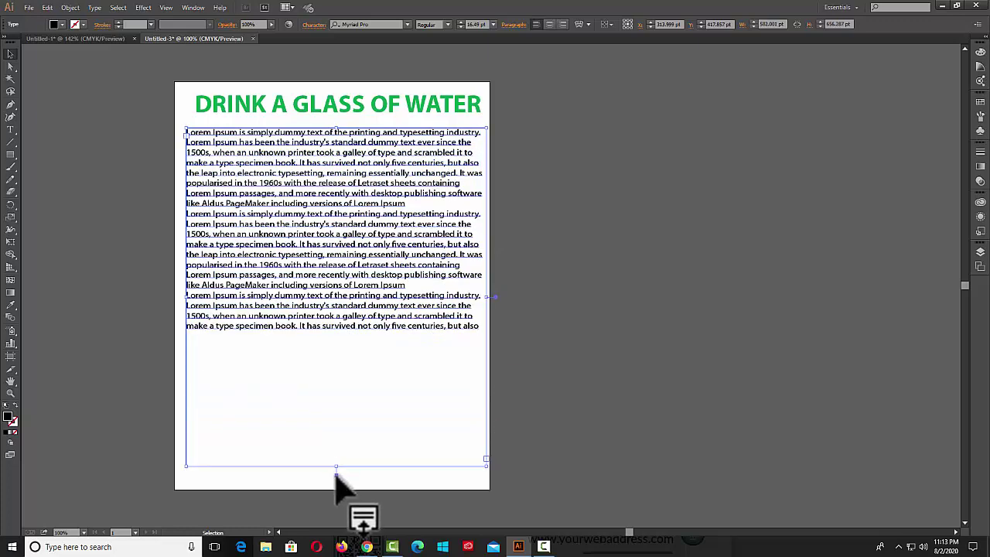
double_click(337, 466)
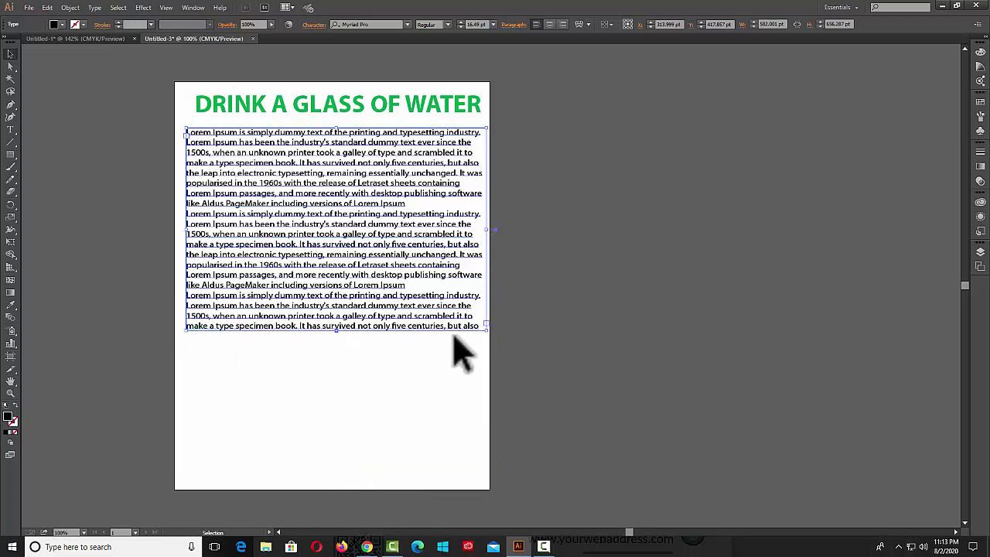
left_click_drag(334, 331, 352, 455)
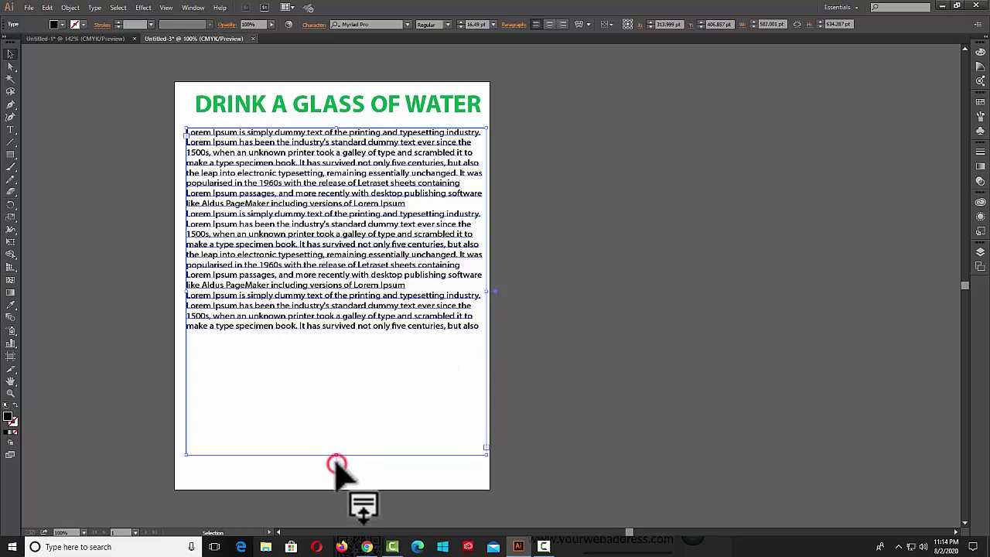
double_click(336, 462)
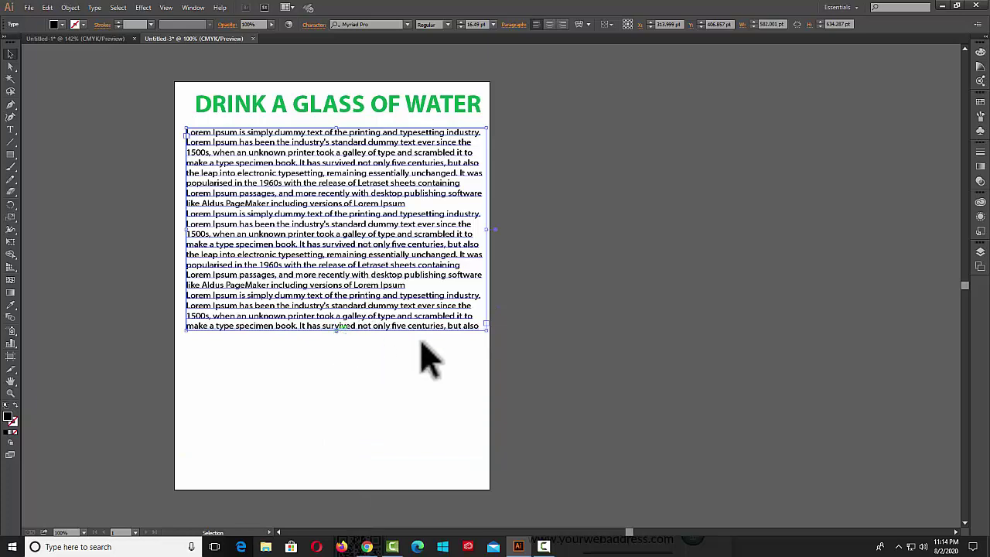
left_click_drag(486, 329, 483, 468)
Step: Paste two more Lorem Ipsum blocks at the end of the body text
key("t")
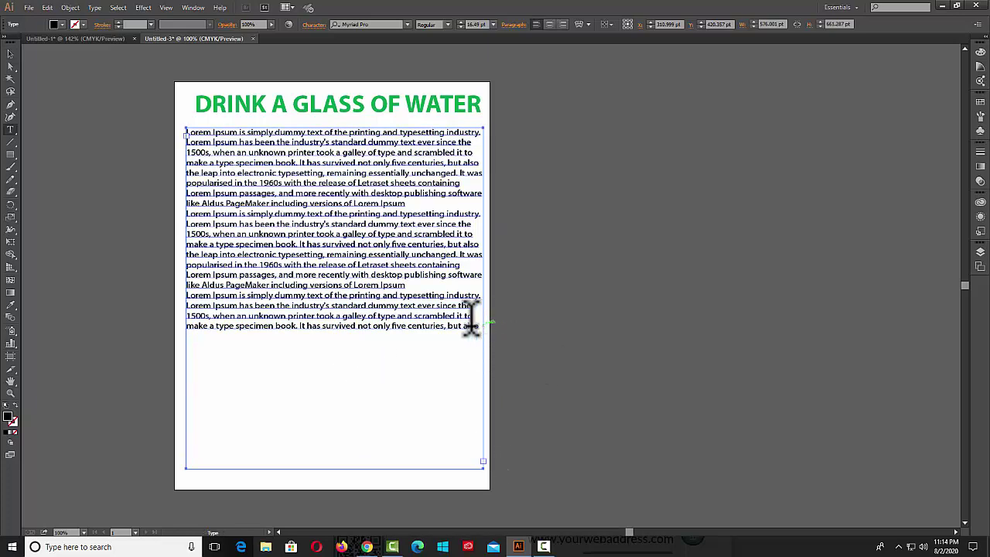
left_click(477, 321)
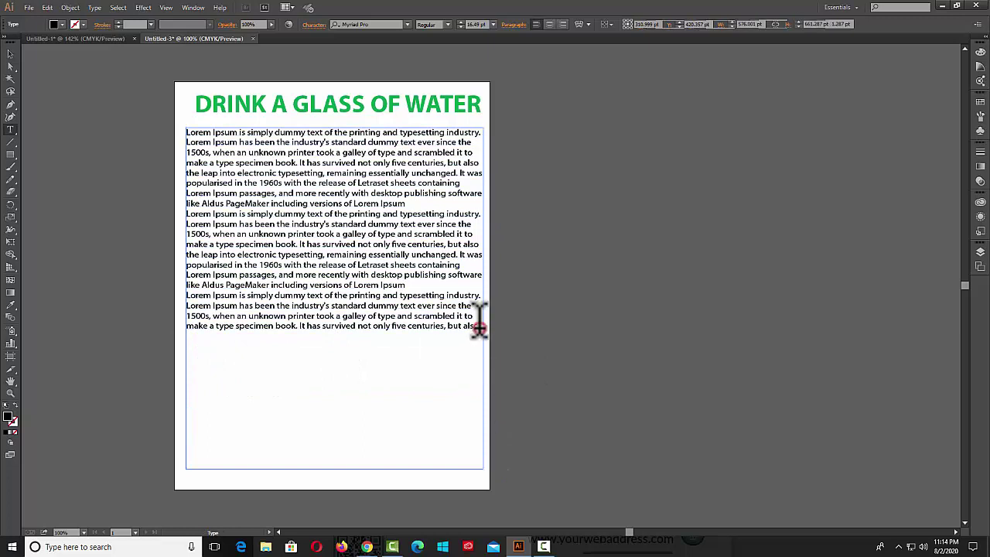
key("Escape")
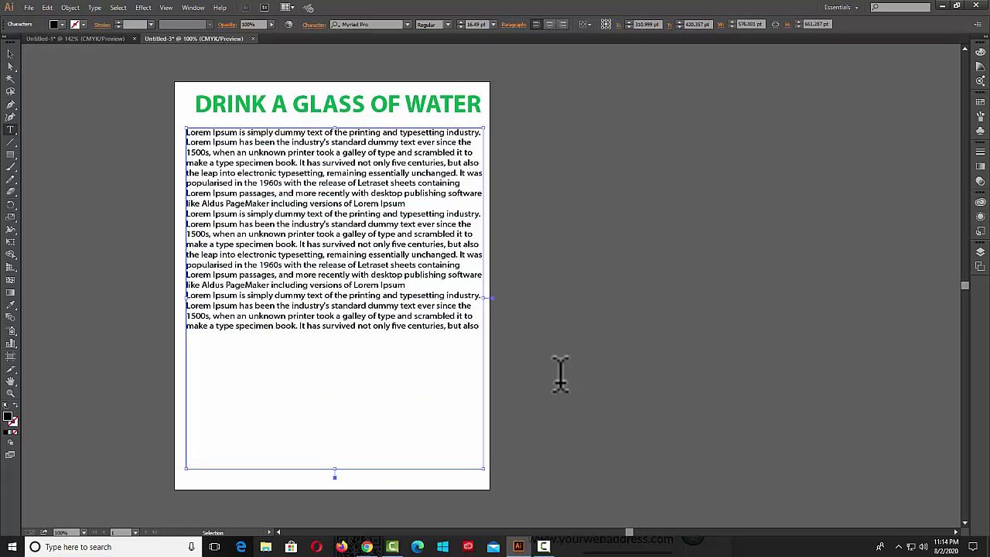
key("ctrl+v")
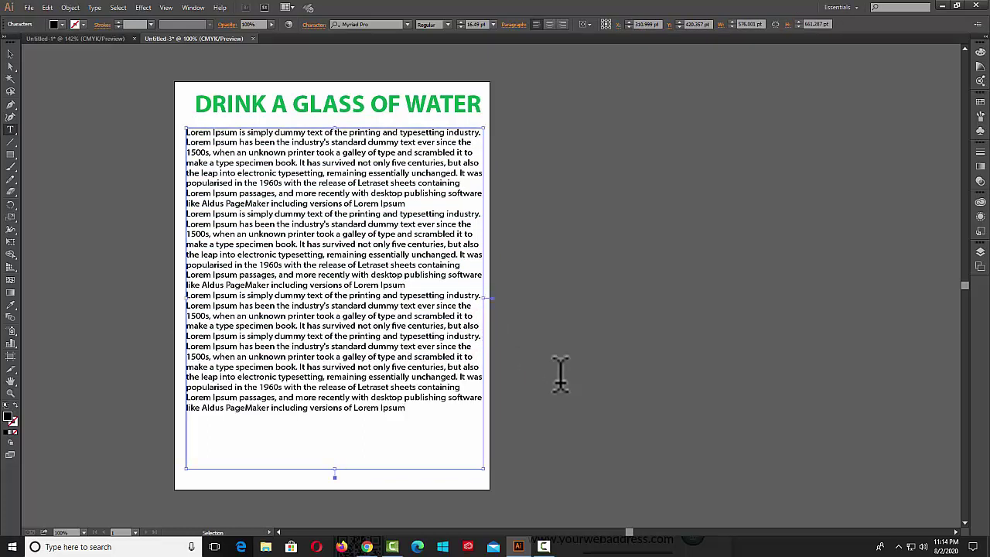
key("ctrl+v")
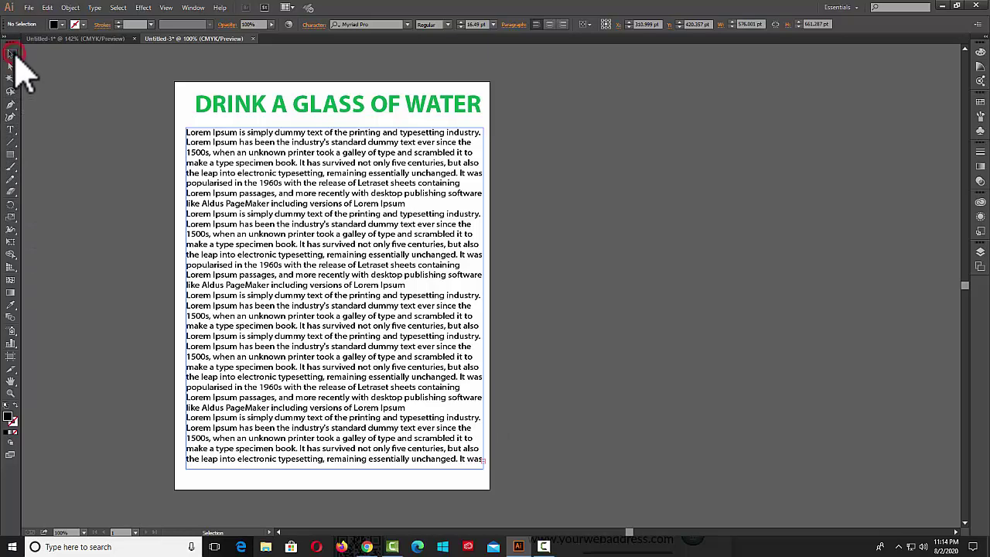
Step: Shorten the body frame to end two-thirds down, widen it to the page edge, and load its overflow
left_click(11, 53)
left_click_drag(485, 460, 360, 338)
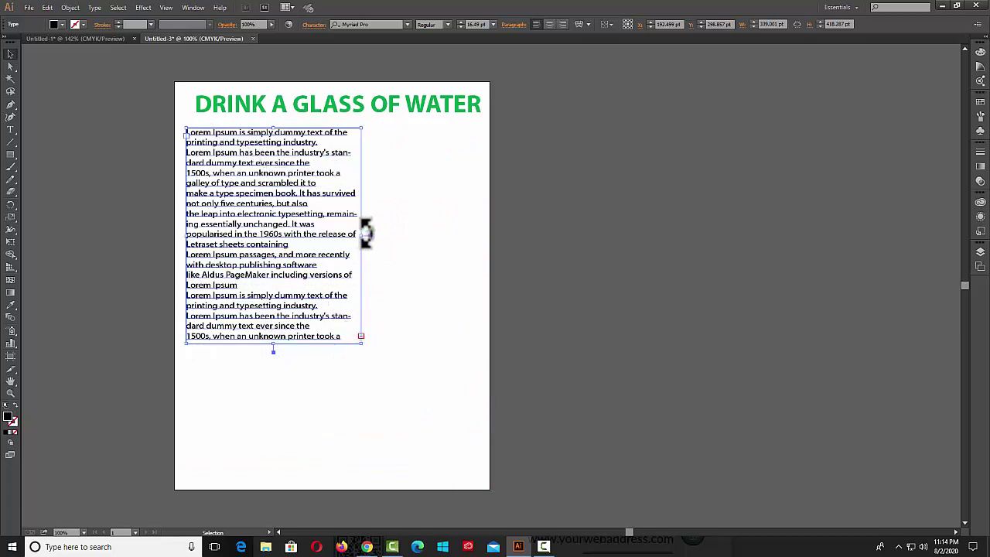
left_click_drag(365, 241, 485, 240)
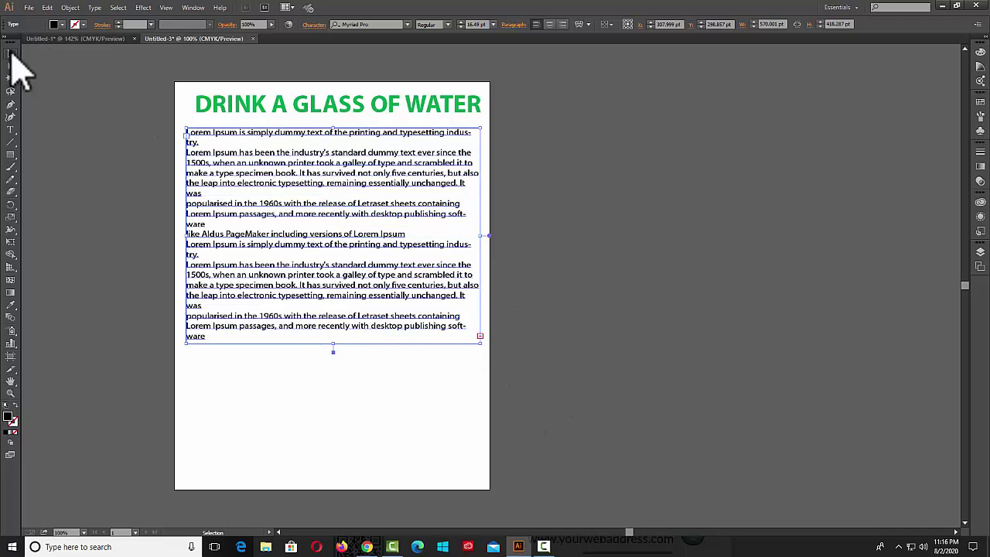
left_click(479, 337)
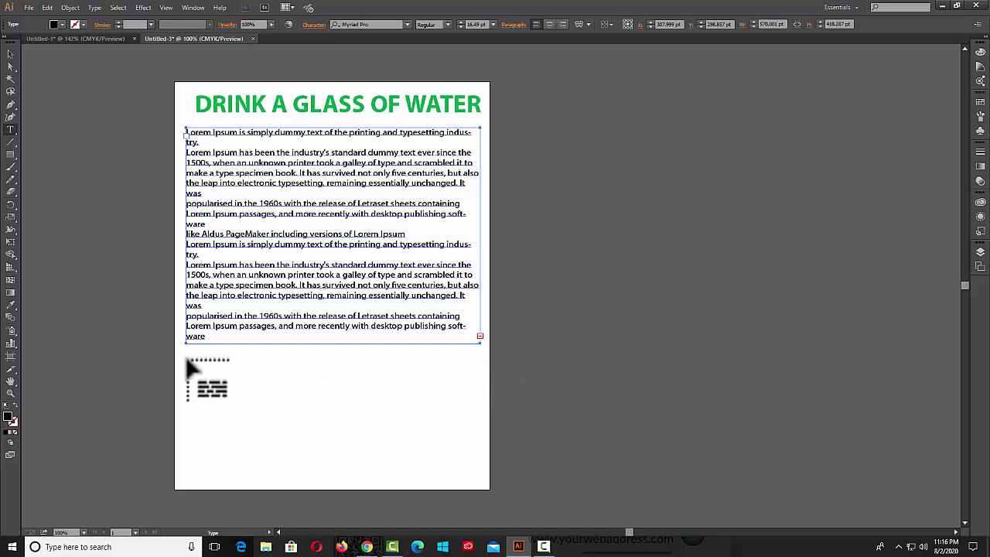
left_click_drag(186, 361, 266, 448)
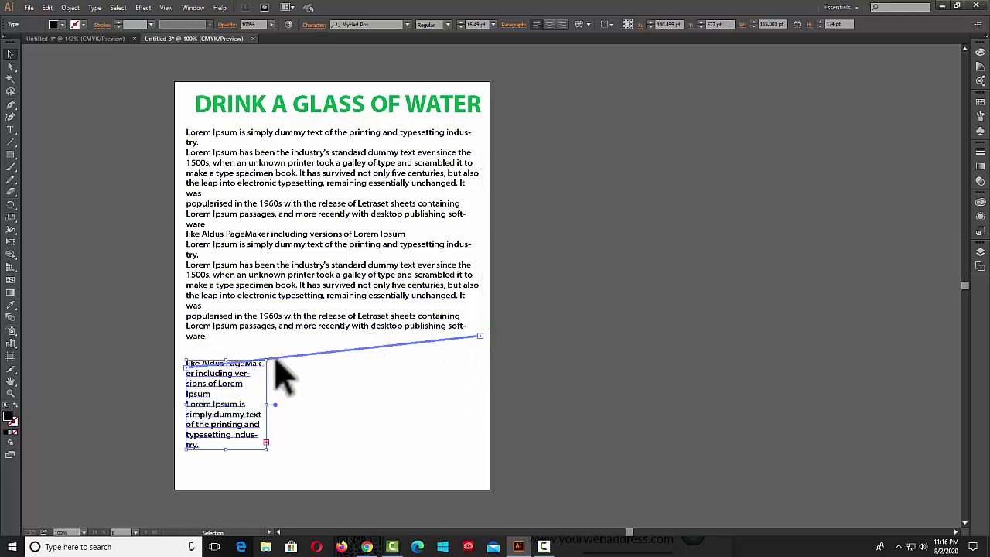
left_click(313, 424)
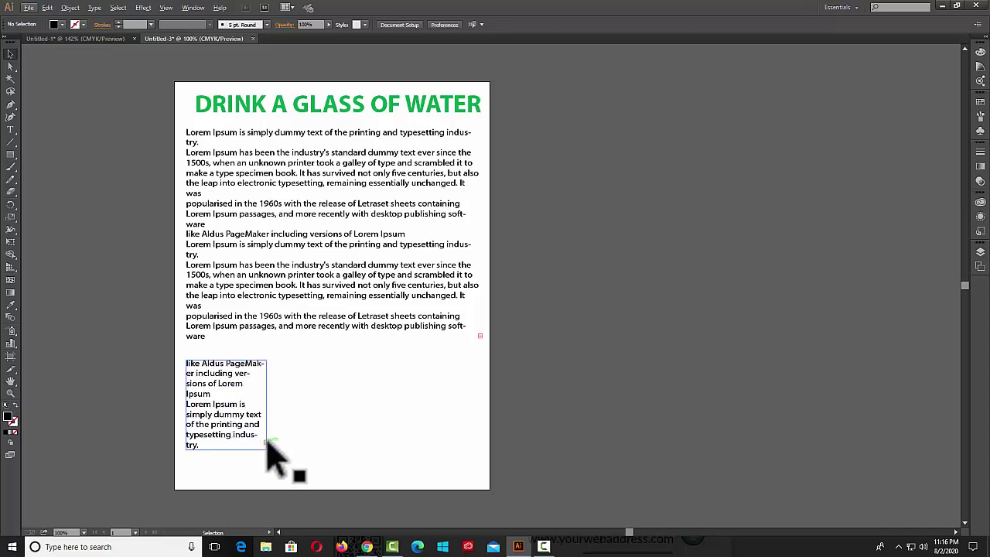
left_click(269, 447)
key("t")
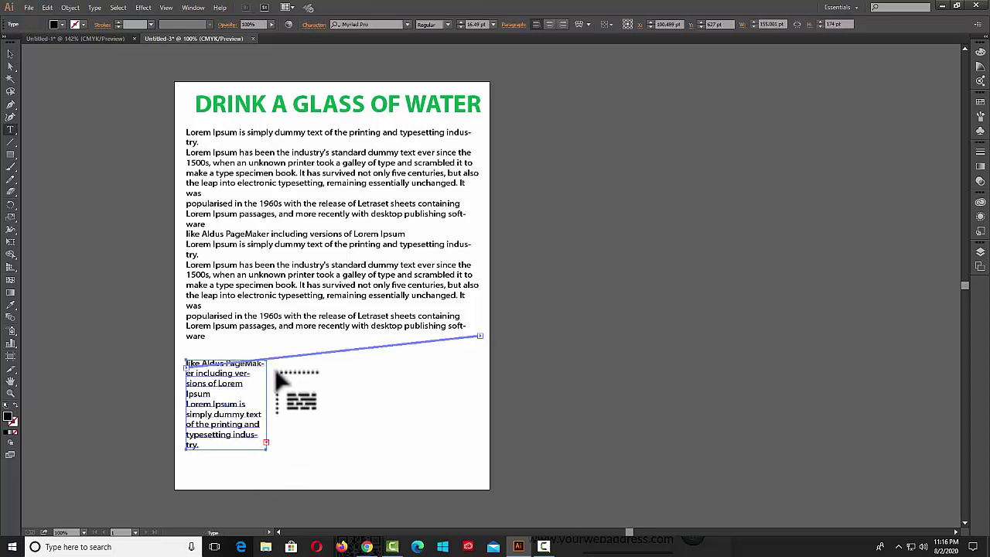
left_click_drag(274, 359, 356, 446)
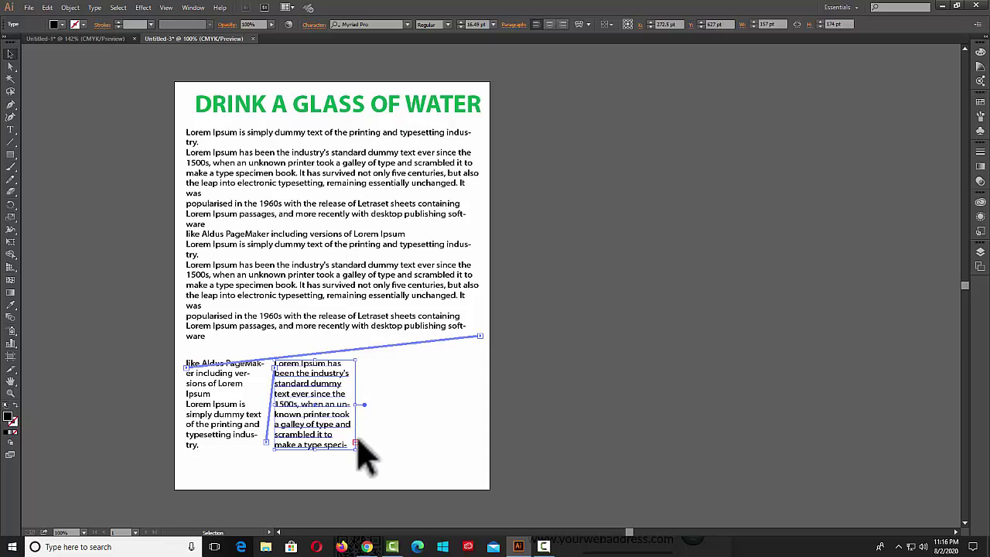
key("t")
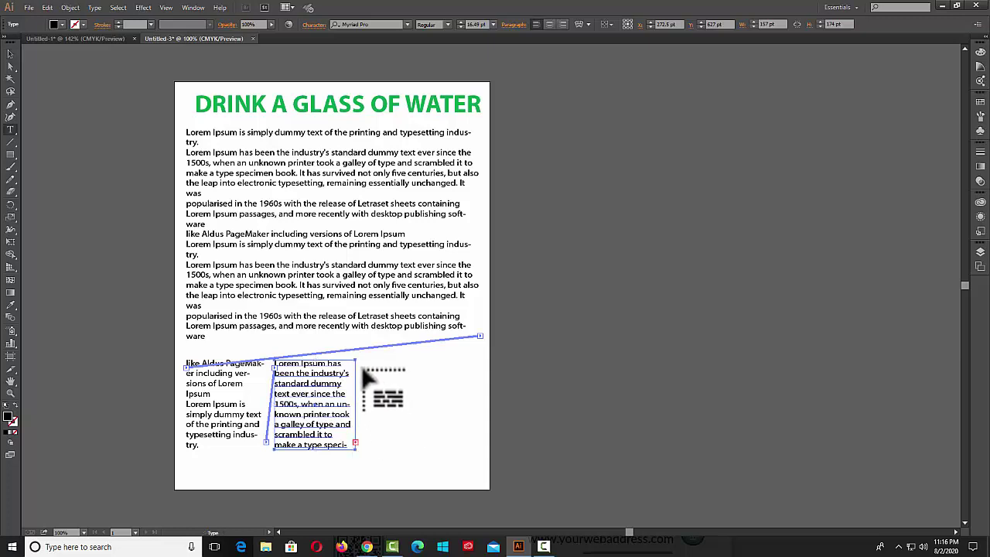
mouse_move(363, 360)
left_mouse_down()
mouse_move(433, 425)
mouse_move(476, 448)
left_mouse_up()
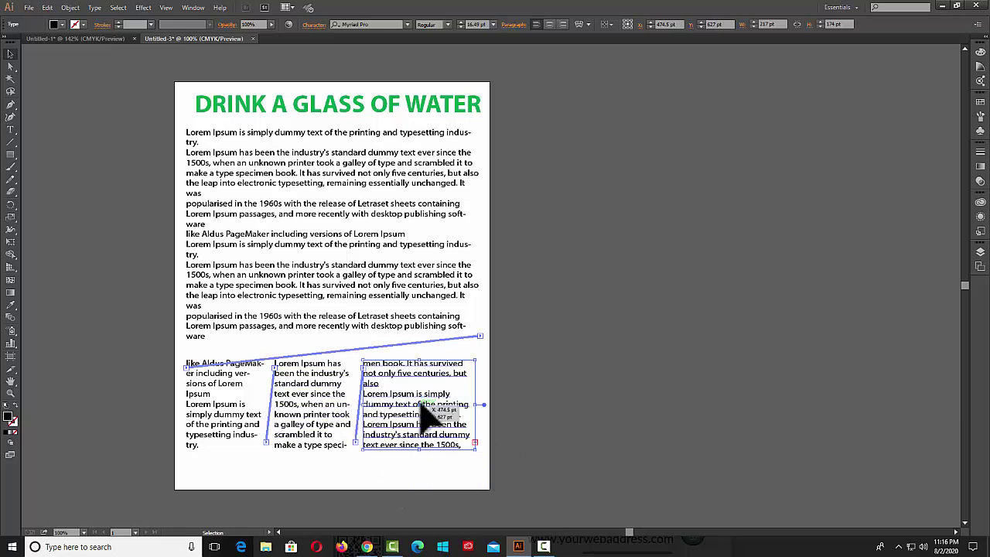
key("ctrl+z")
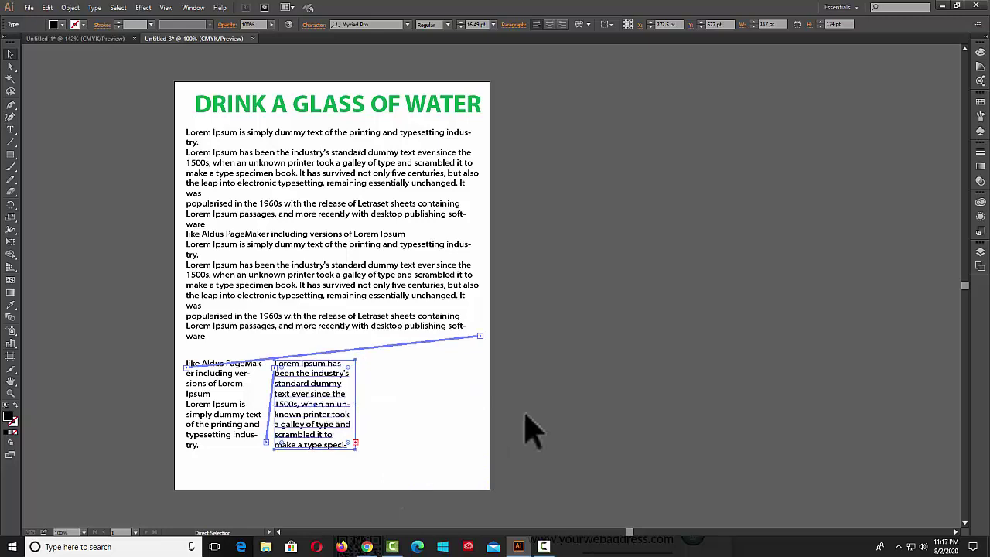
key("ctrl+z")
key("ctrl+z")
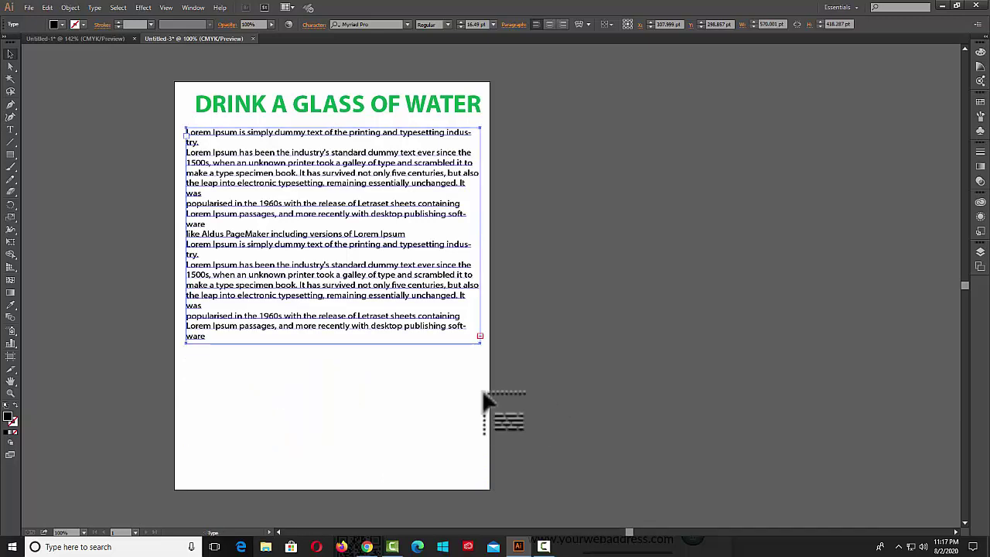
Step: Flow the overflow into a full-width frame at the page bottom and add a second artboard to the right
left_click_drag(182, 355, 485, 487)
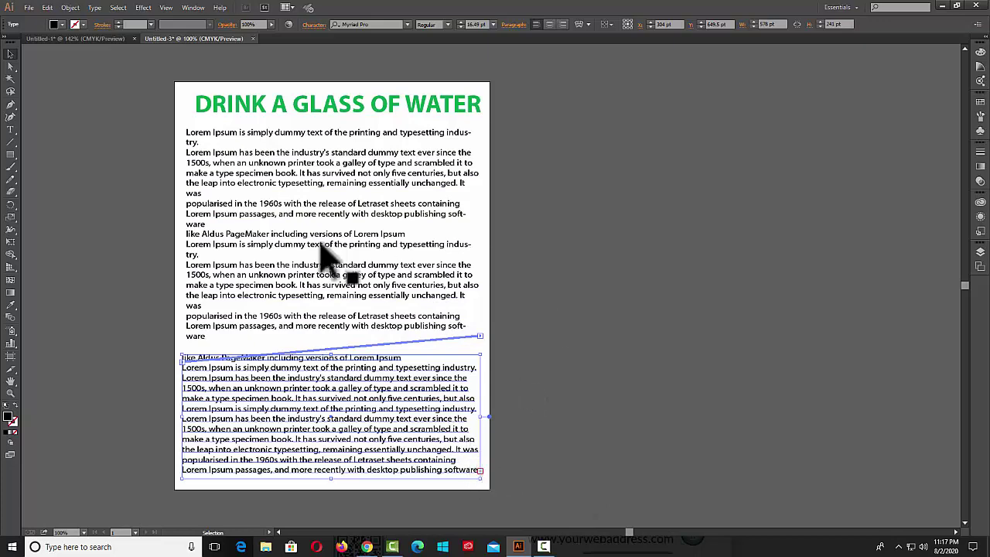
key("shift+o")
left_click_drag(516, 84, 801, 492)
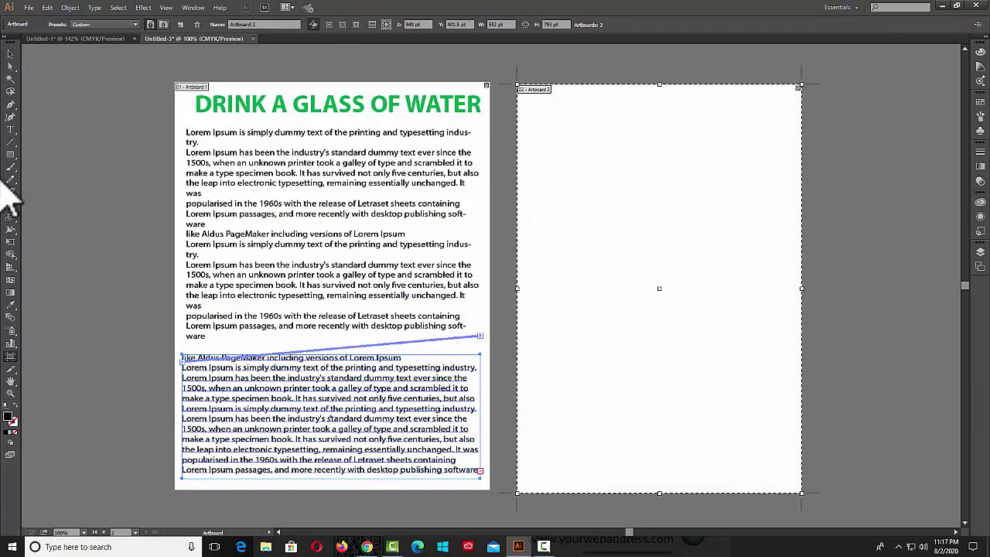
Step: Thread the lower frame's overflow into a large third frame on Artboard 2
left_click(10, 53)
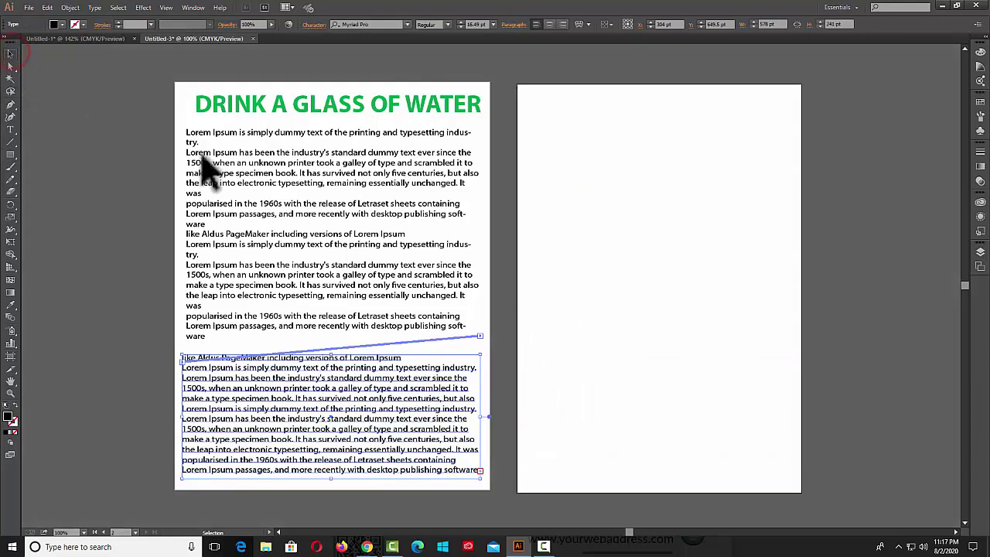
left_click(480, 470)
left_click_drag(530, 97, 789, 467)
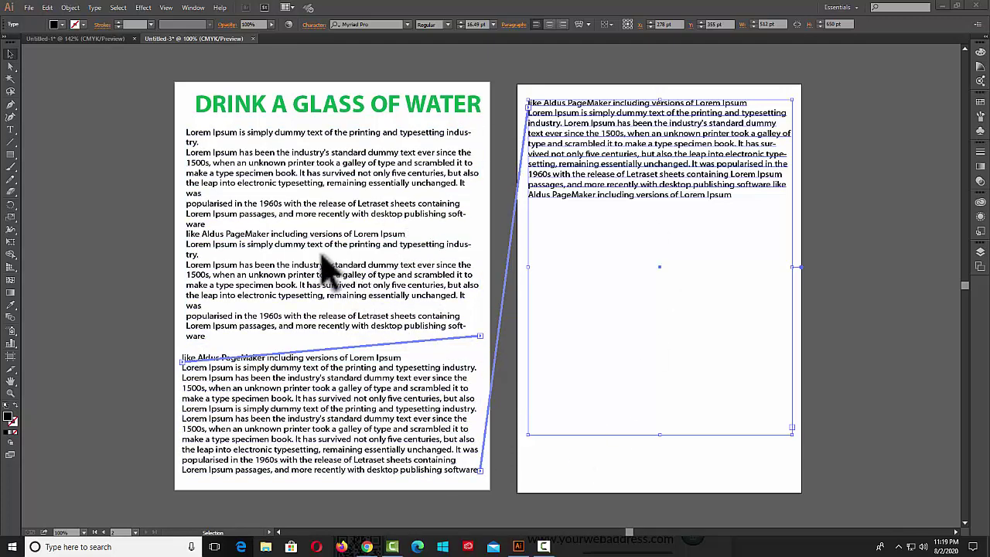
left_click(94, 7)
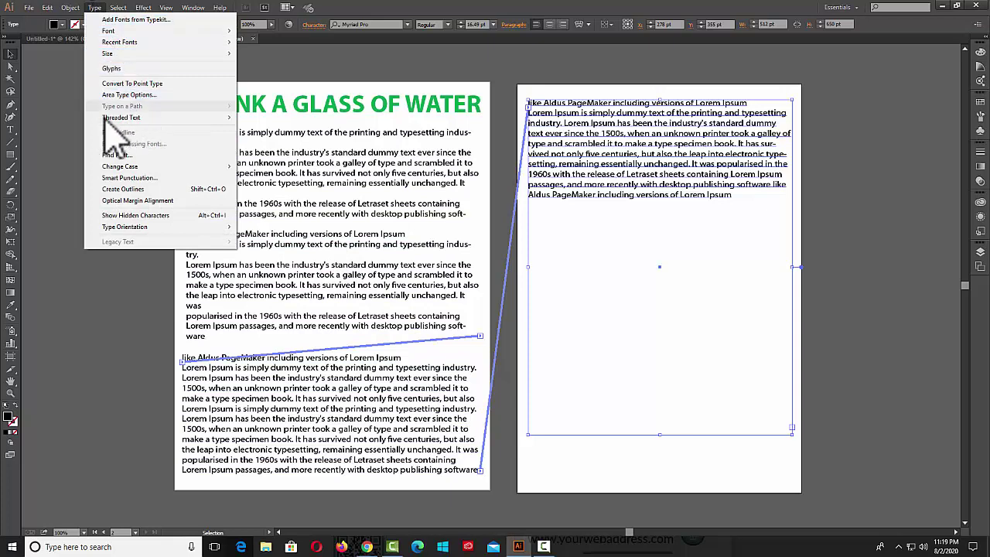
mouse_move(121, 118)
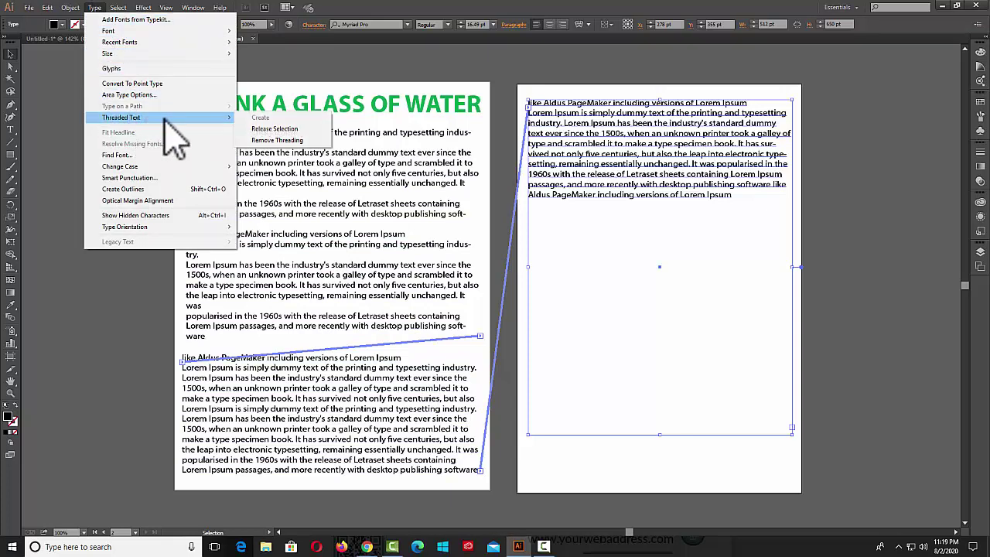
left_click(685, 232)
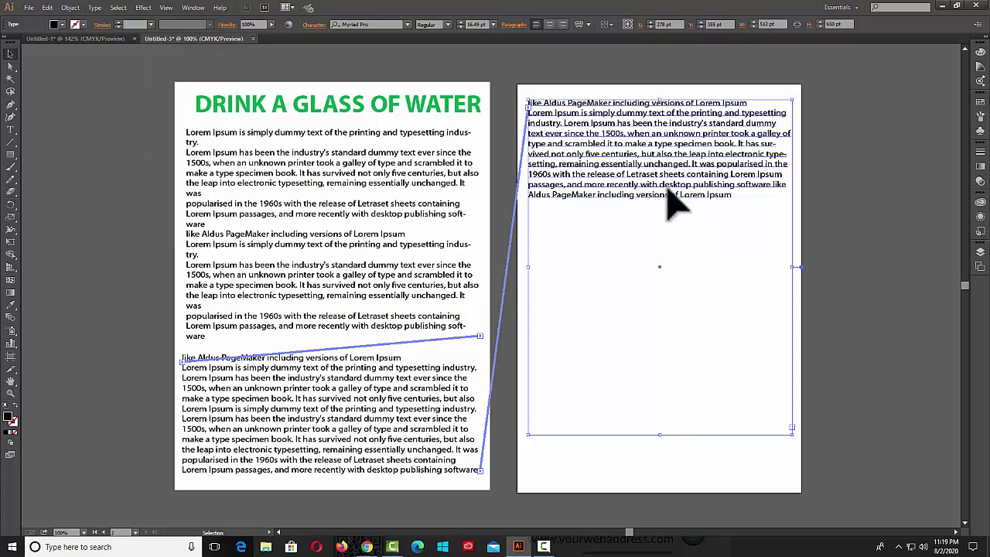
Step: Set the first paragraphs of the body text to 21 pt
left_click(411, 207)
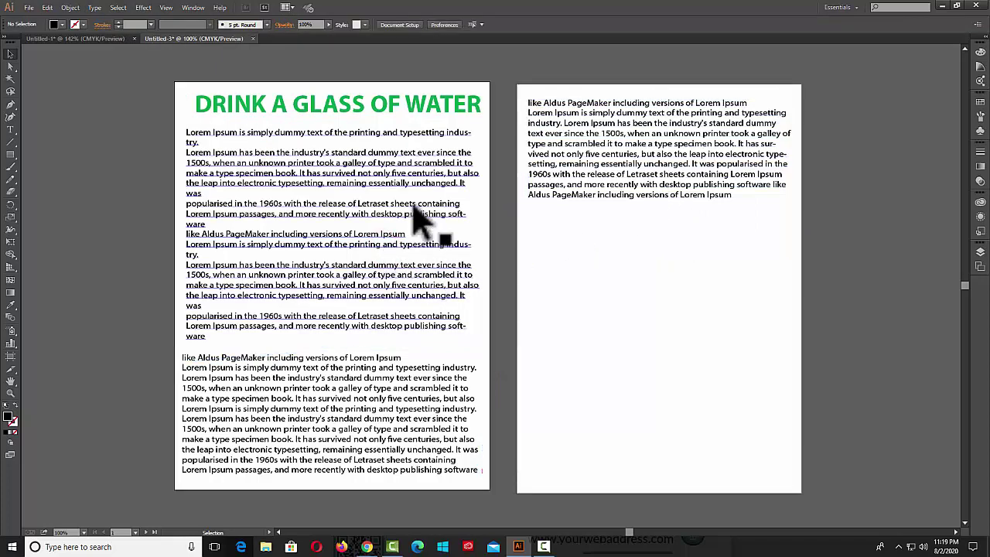
left_click(254, 161)
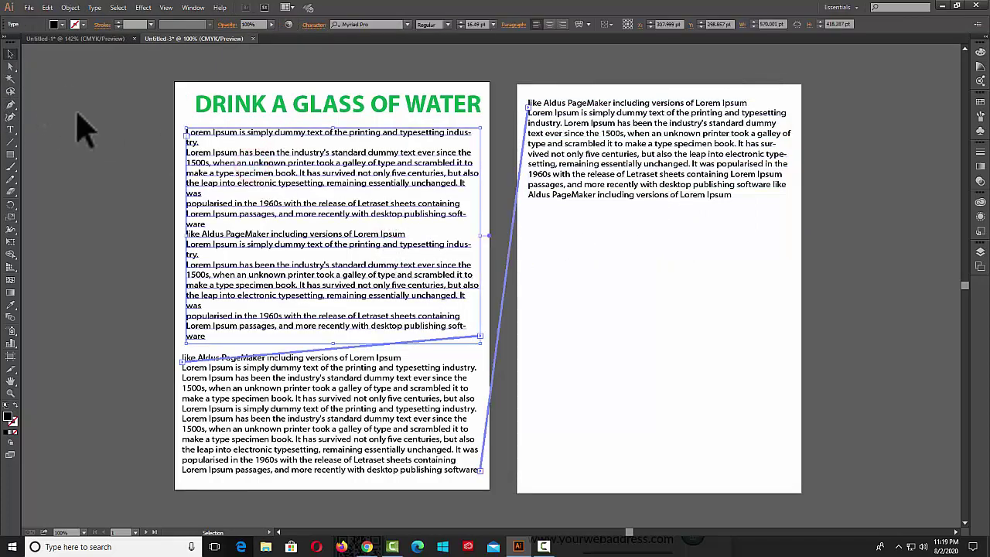
left_click(11, 129)
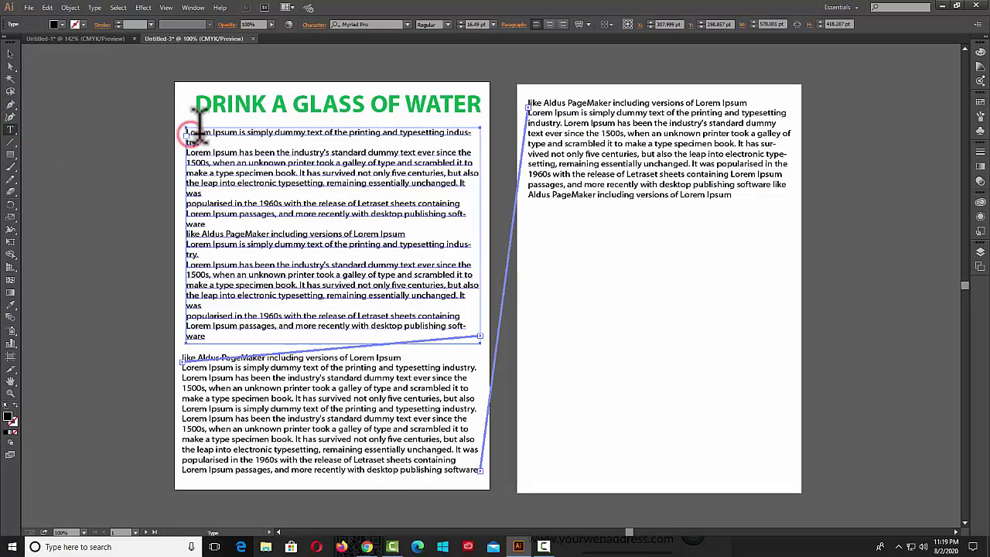
mouse_move(188, 133)
left_mouse_down()
mouse_move(479, 184)
mouse_move(477, 246)
left_mouse_up()
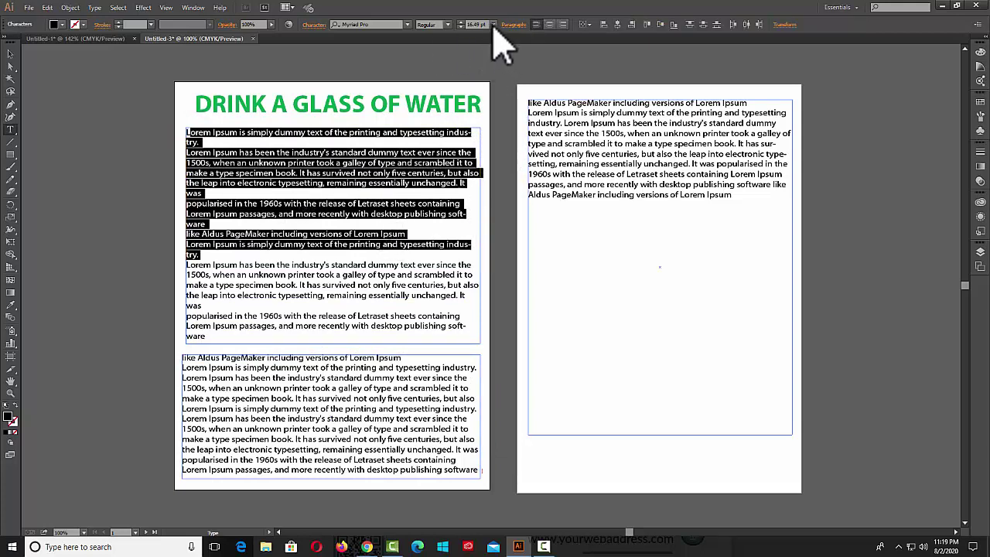
left_click(494, 25)
left_click(499, 145)
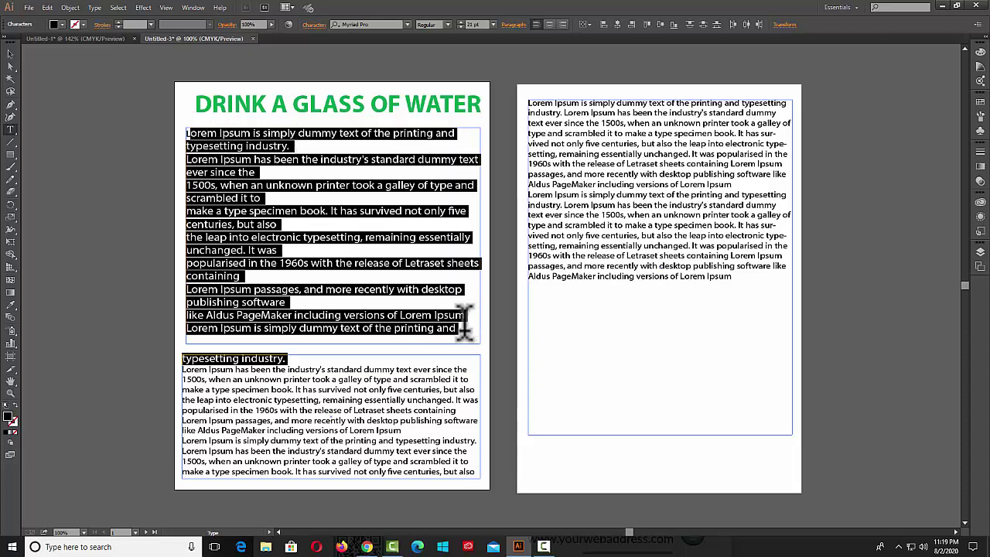
key("Right")
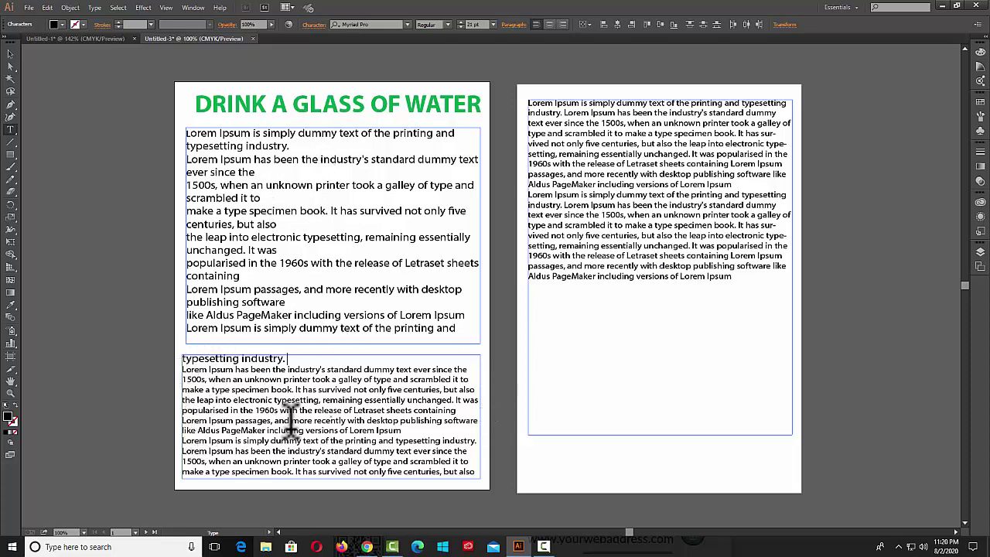
Step: Undo the font size changes and the text frame on Artboard 2
left_click(10, 53)
key("ctrl+a")
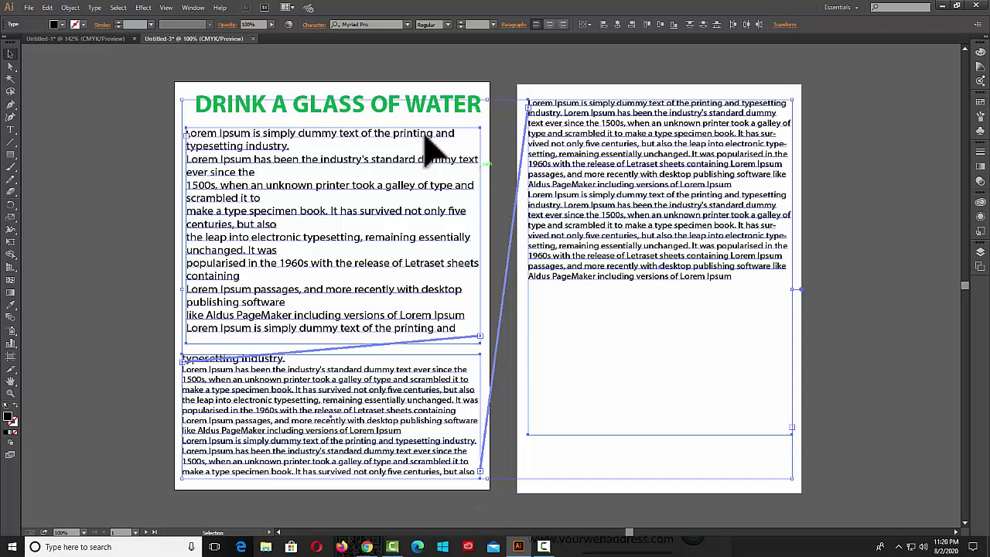
double_click(423, 328)
left_click_drag(458, 330, 157, 216)
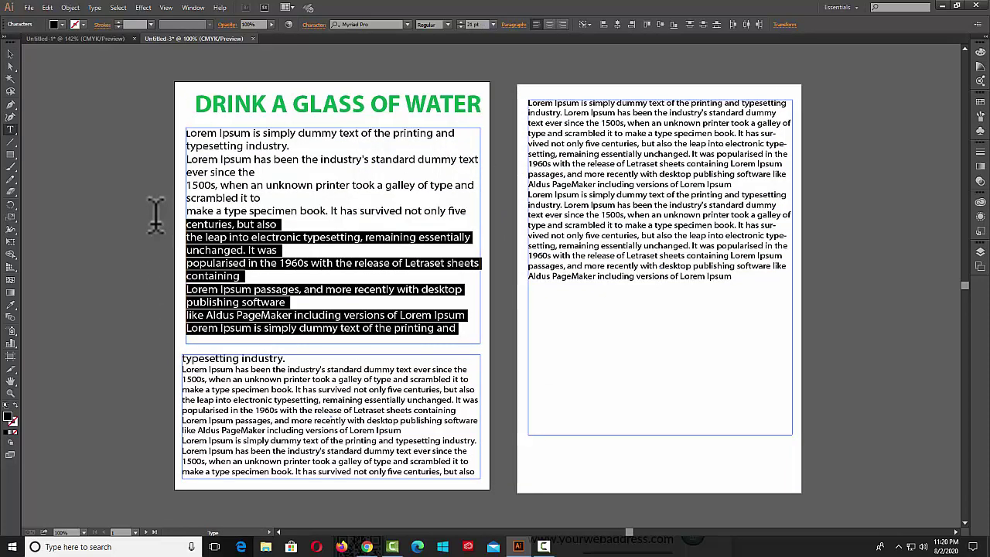
key("ctrl+z")
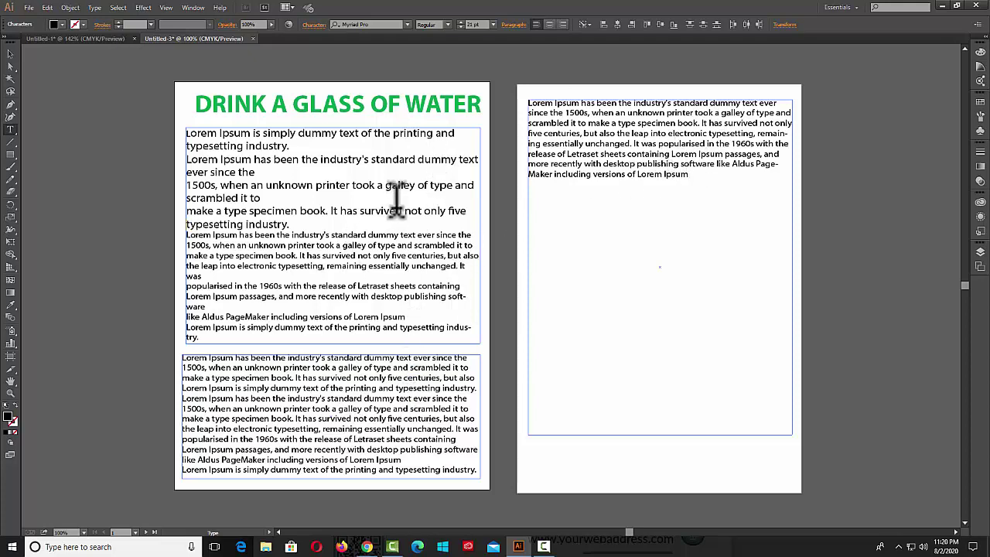
key("ctrl+z")
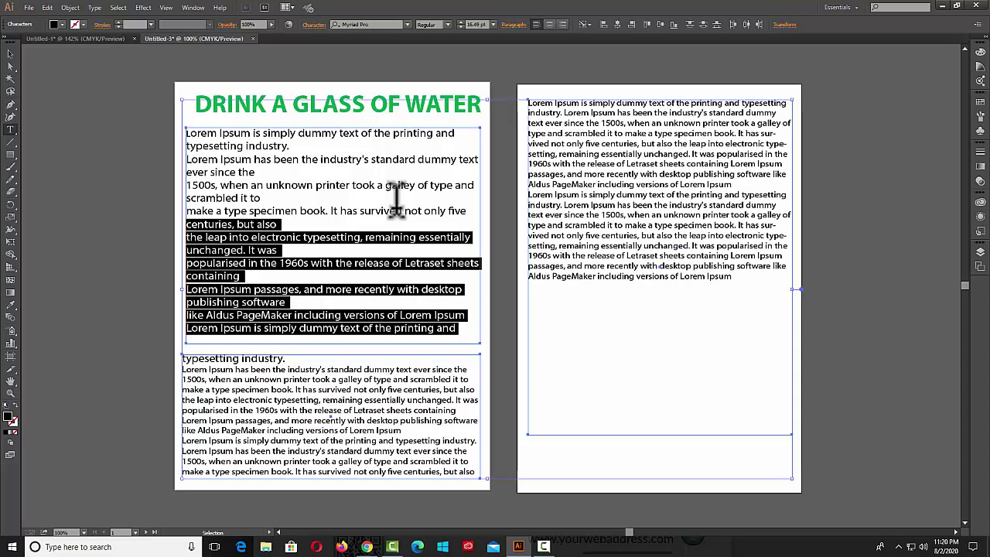
key("ctrl+z")
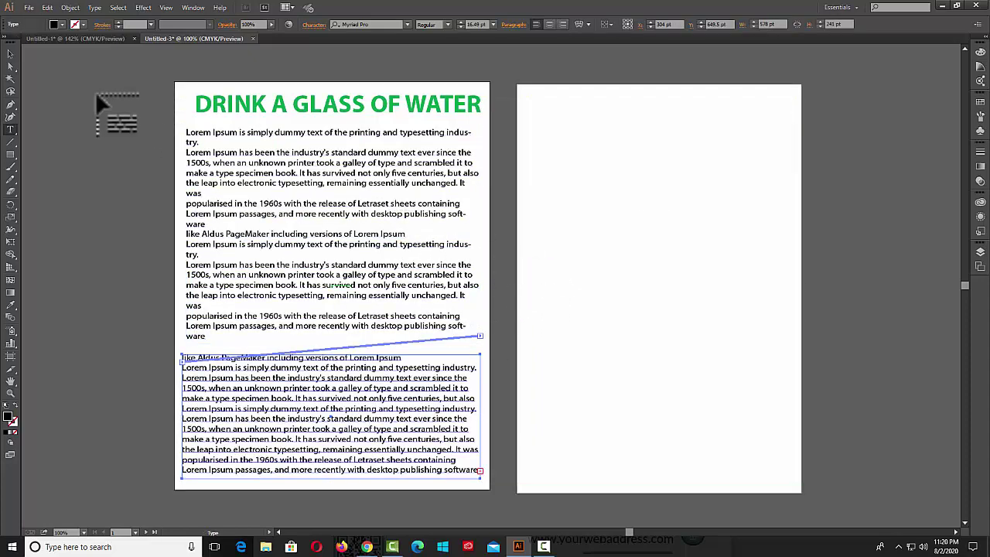
Step: Delete the second artboard
left_click(10, 53)
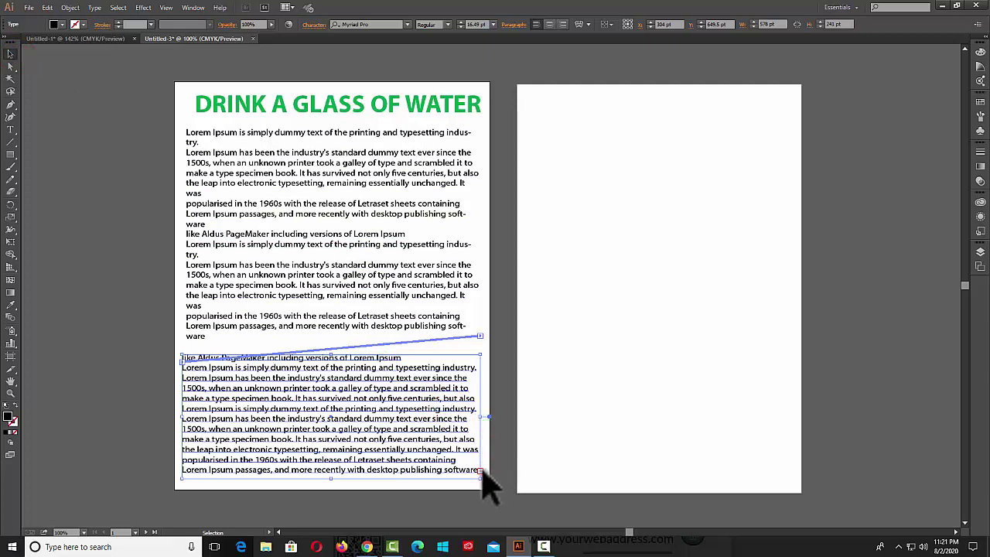
left_click(605, 271)
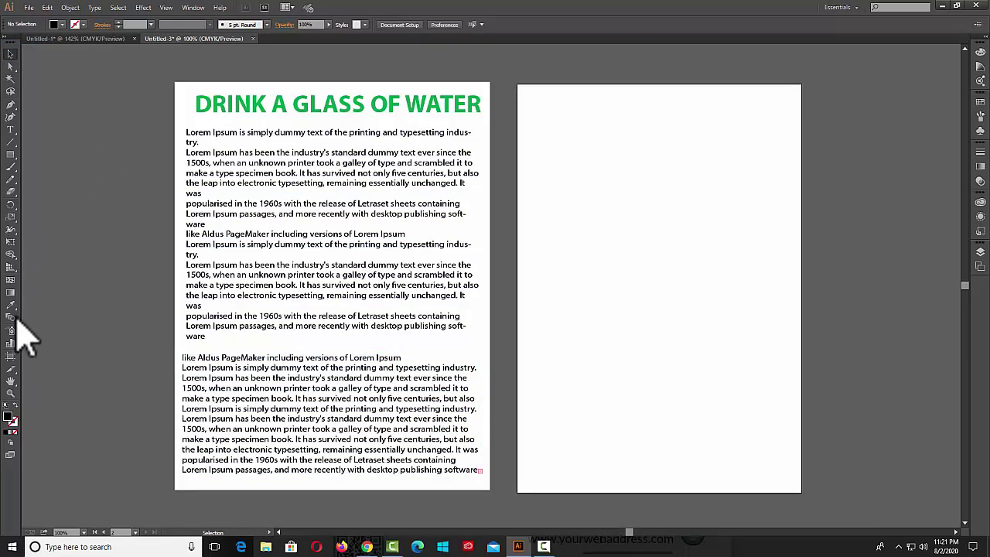
left_click(10, 356)
key("Delete")
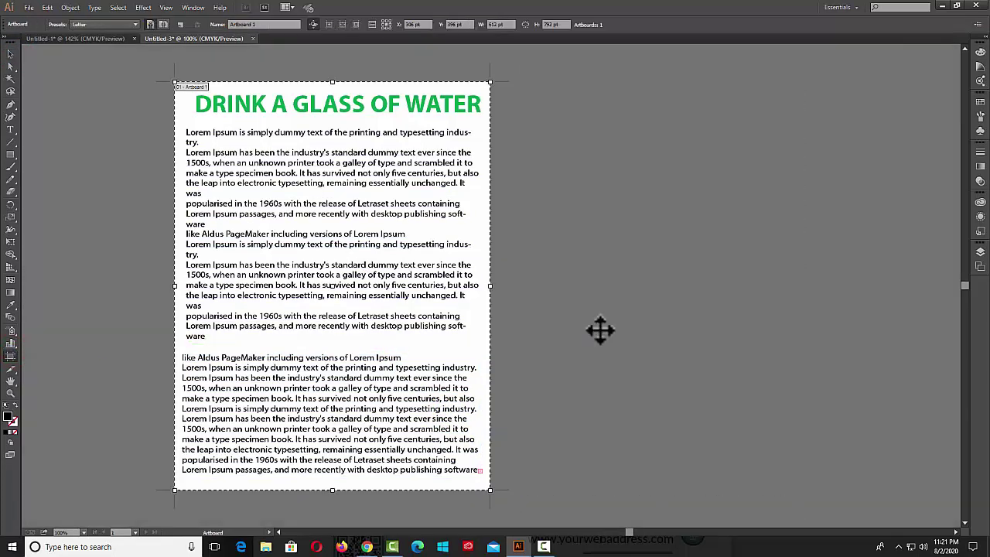
left_click(10, 54)
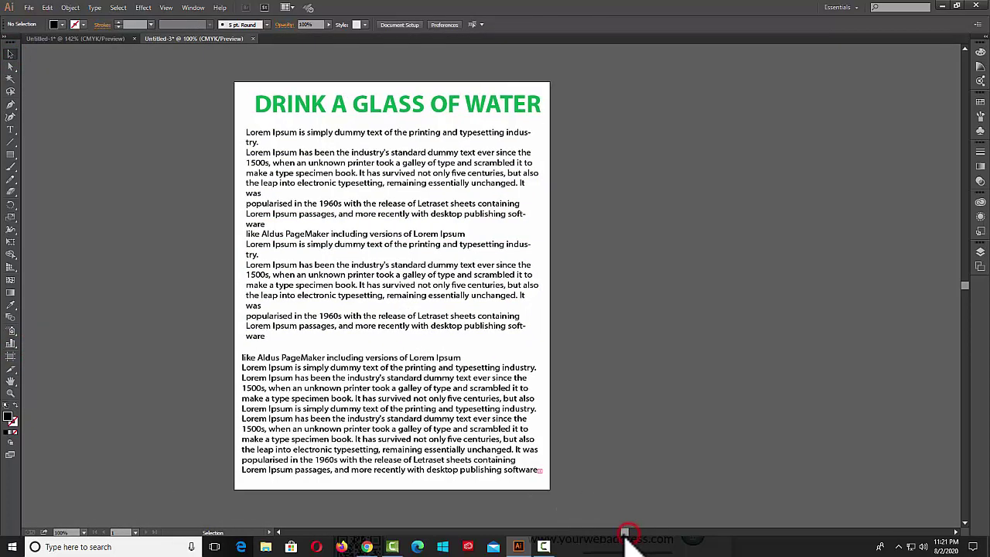
Step: Delete the lower threaded text frame at the bottom of the page
left_click_drag(631, 533, 617, 533)
left_click(520, 249)
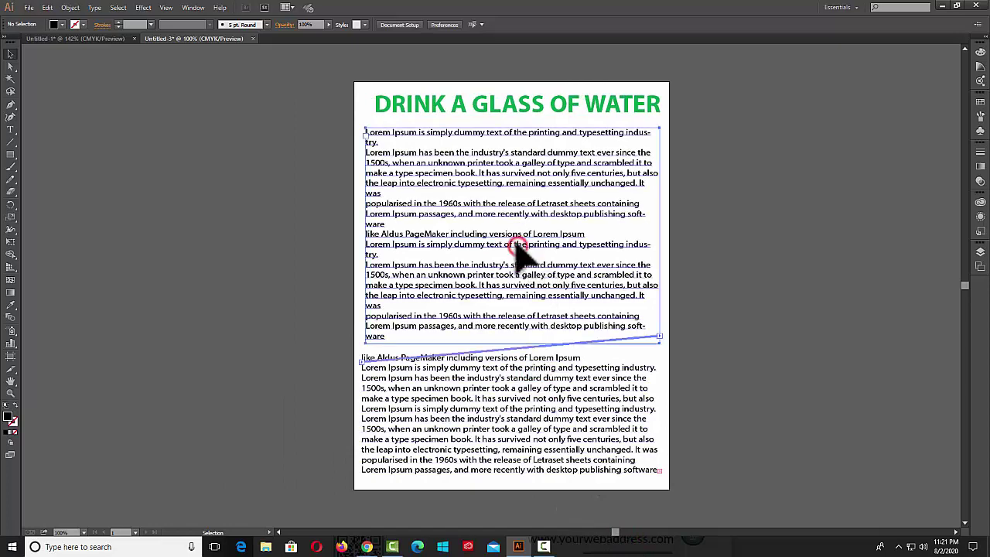
left_click(484, 414)
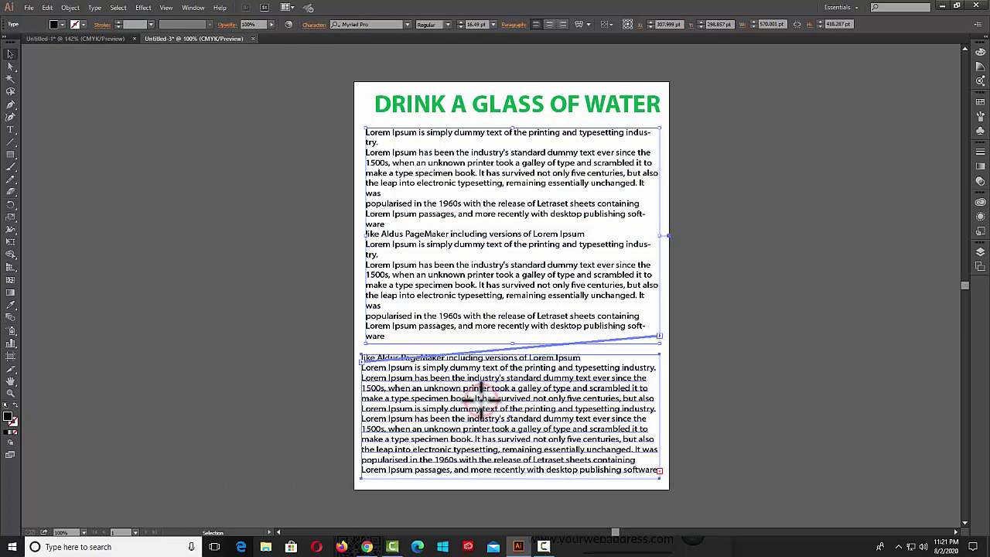
left_click(497, 195)
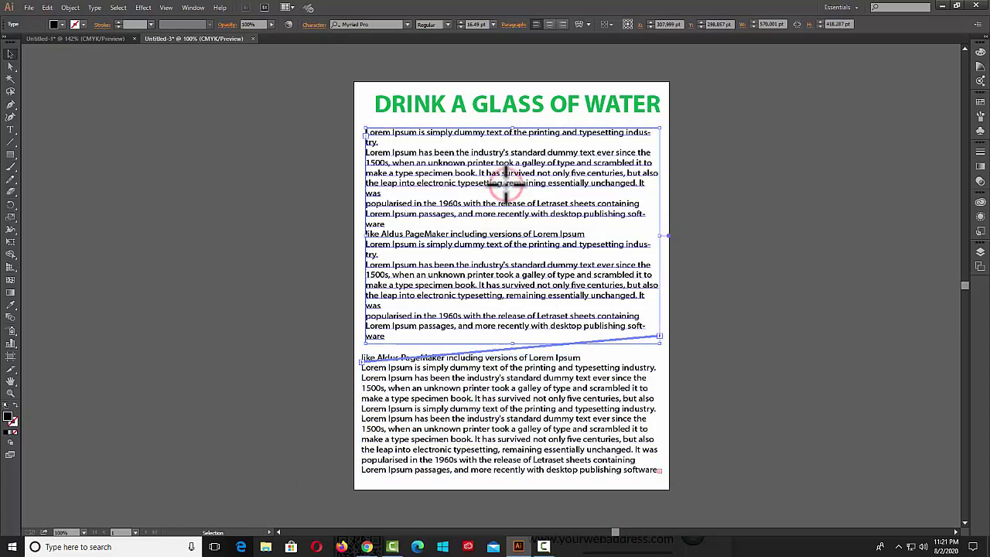
left_click(557, 393)
key("Delete")
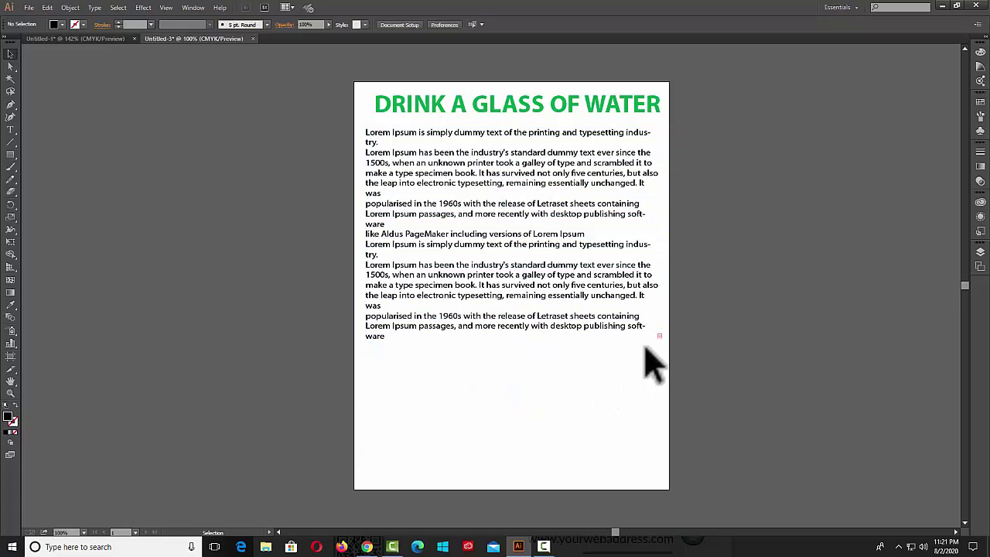
Step: Stretch the remaining body text frame down to the bottom of the page
left_click(486, 313)
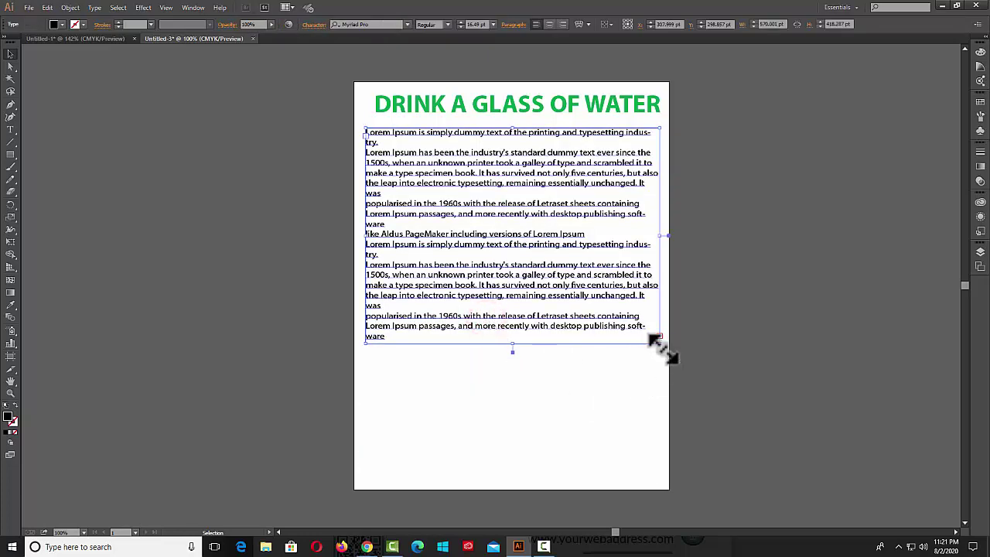
mouse_move(659, 343)
left_mouse_down()
mouse_move(663, 491)
mouse_move(701, 487)
left_mouse_up()
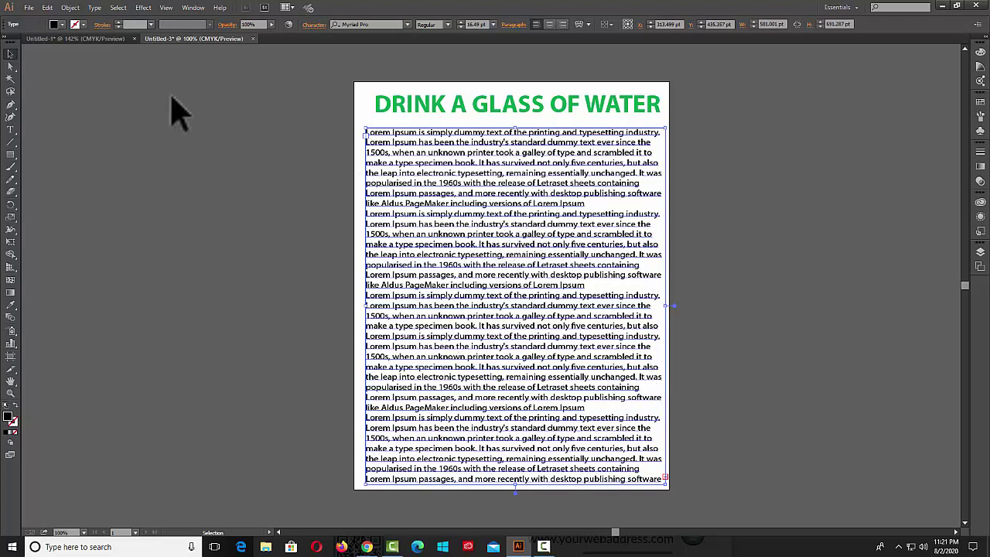
left_click(95, 7)
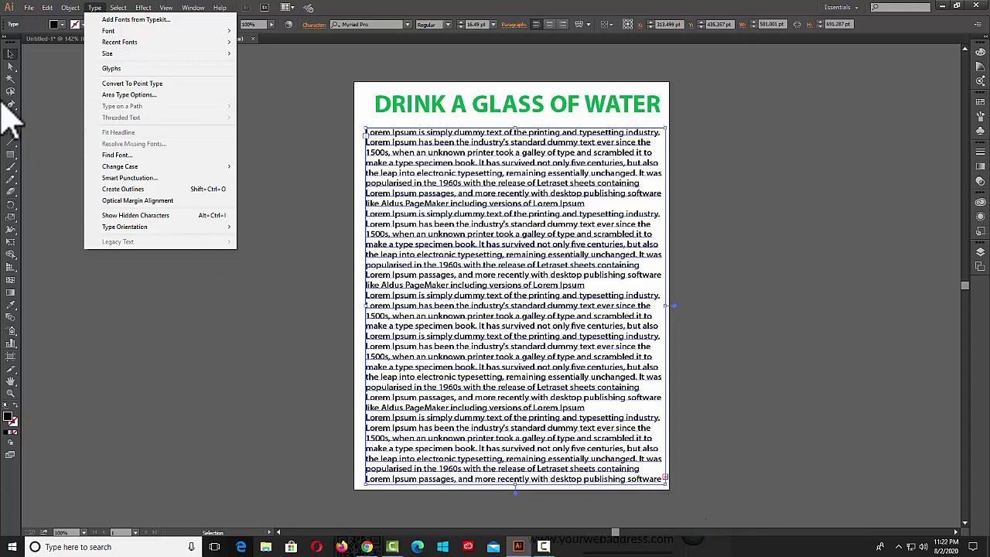
Step: Pull the body frame's bottom up to two-thirds page height and set its Lorem Ipsum to 14 pt
left_click(10, 53)
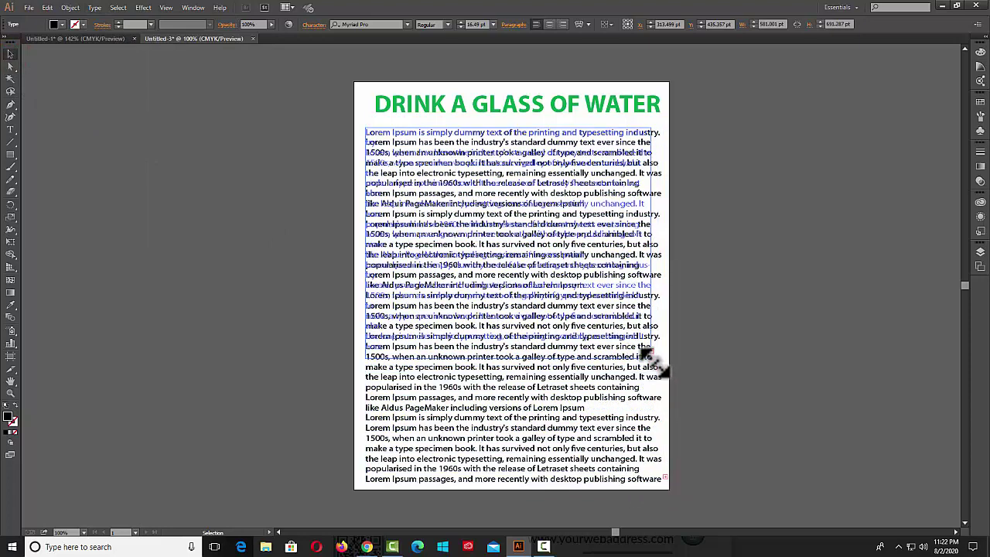
mouse_move(662, 481)
left_mouse_down()
mouse_move(652, 353)
mouse_move(669, 355)
left_mouse_up()
left_click(493, 24)
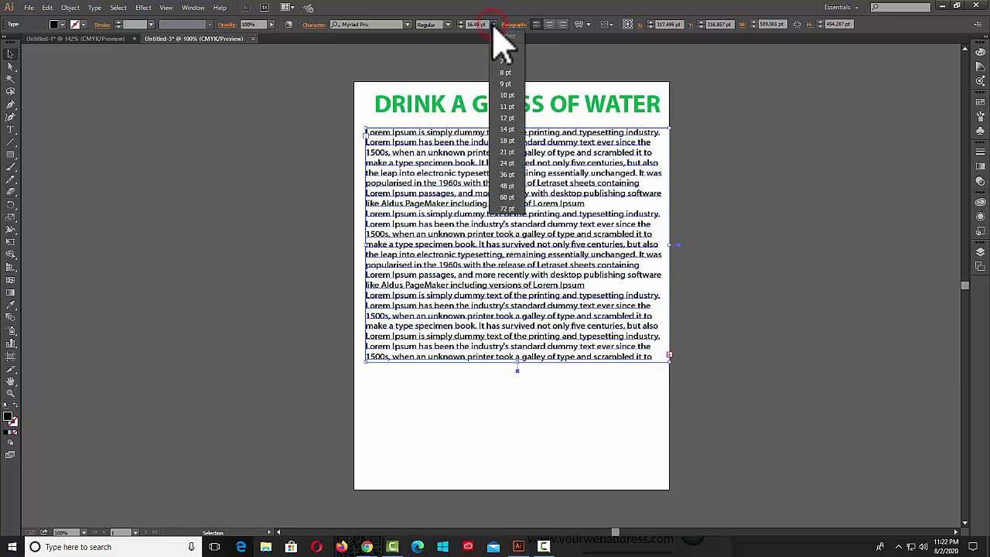
left_click(511, 128)
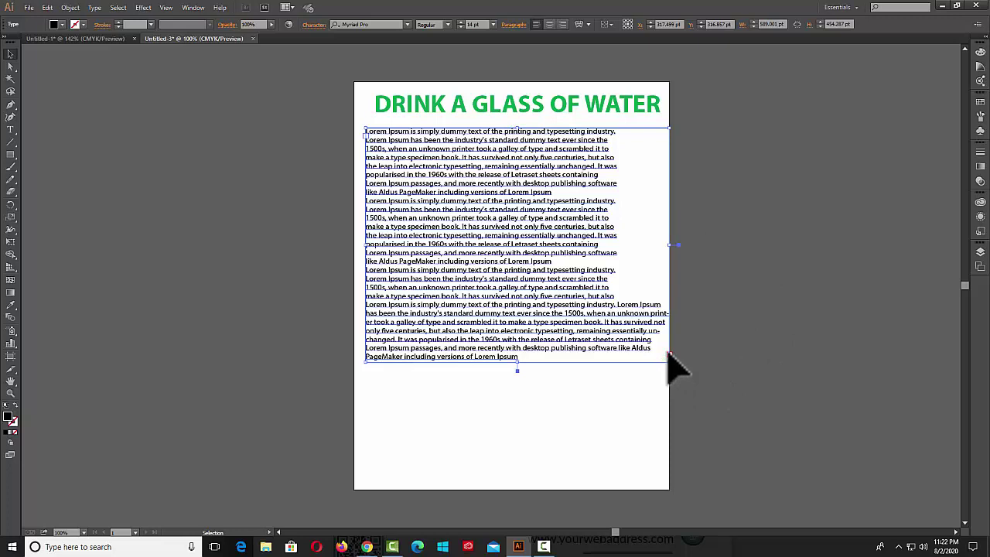
Step: Thread the overflow text into two side-by-side frames below the body block, then reselect the main frame
key("t")
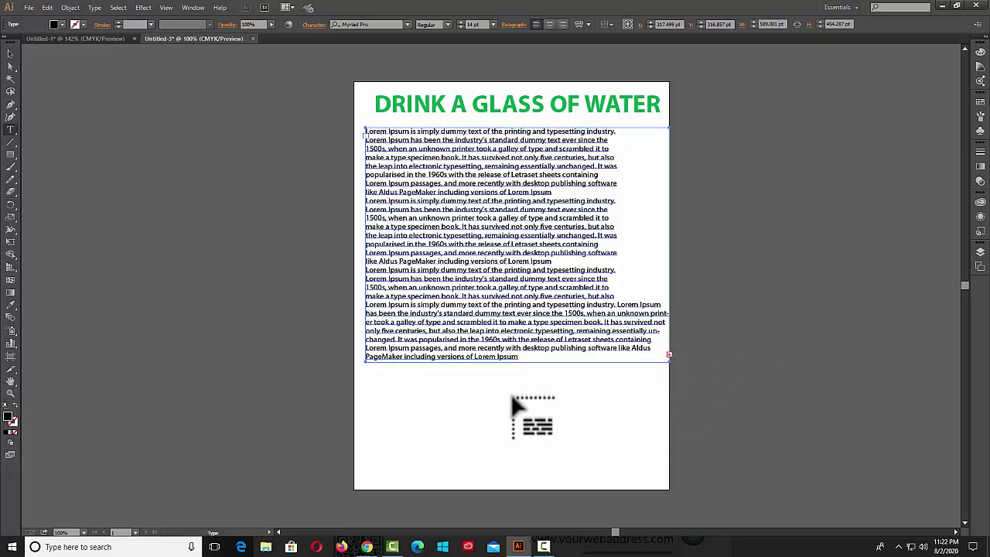
left_click_drag(362, 373, 460, 478)
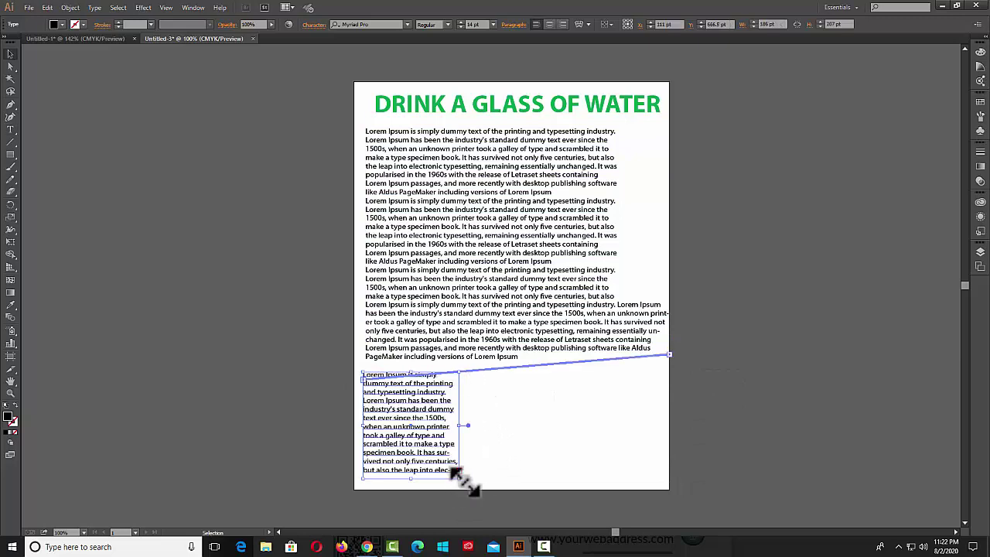
left_click(459, 471)
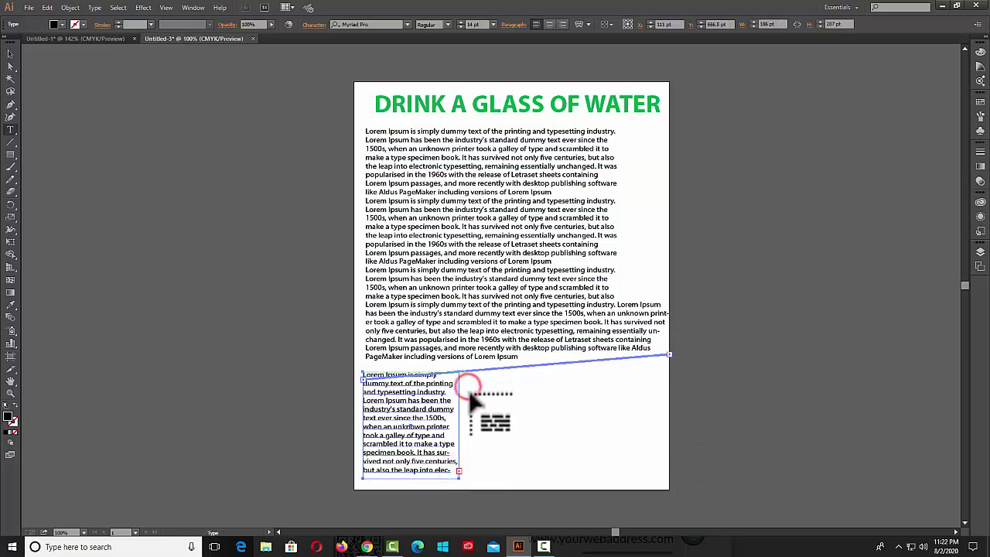
mouse_move(464, 373)
left_mouse_down()
mouse_move(540, 479)
mouse_move(559, 470)
left_mouse_up()
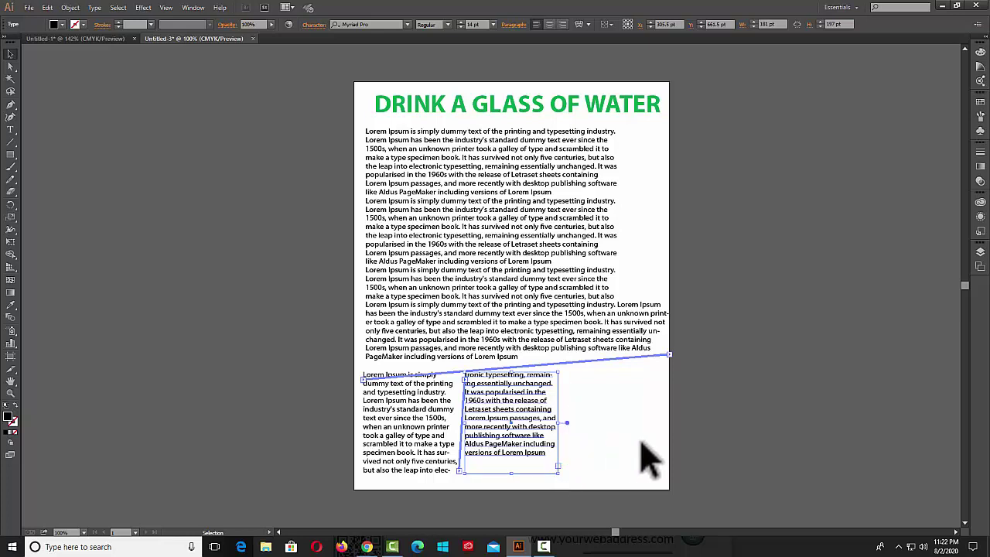
left_click(408, 155)
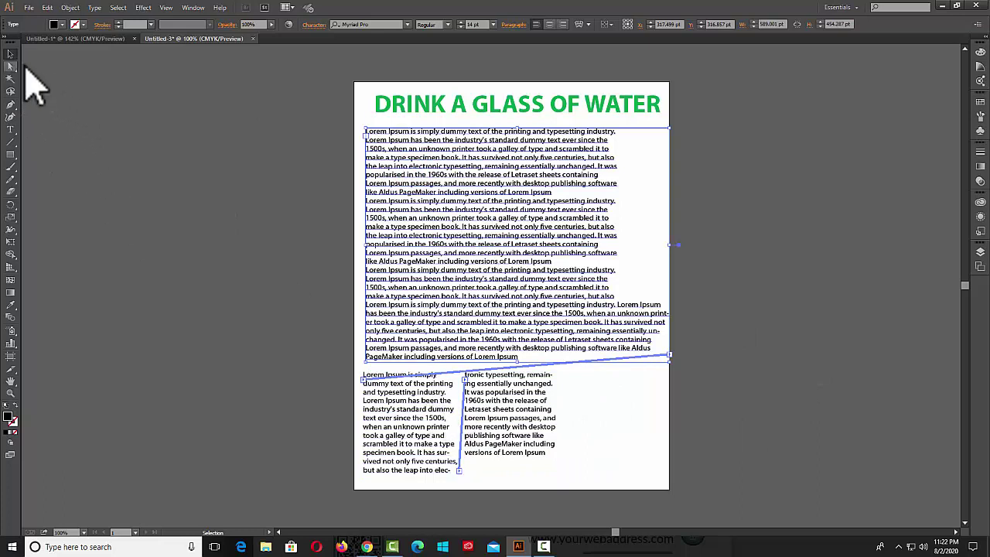
left_click(96, 8)
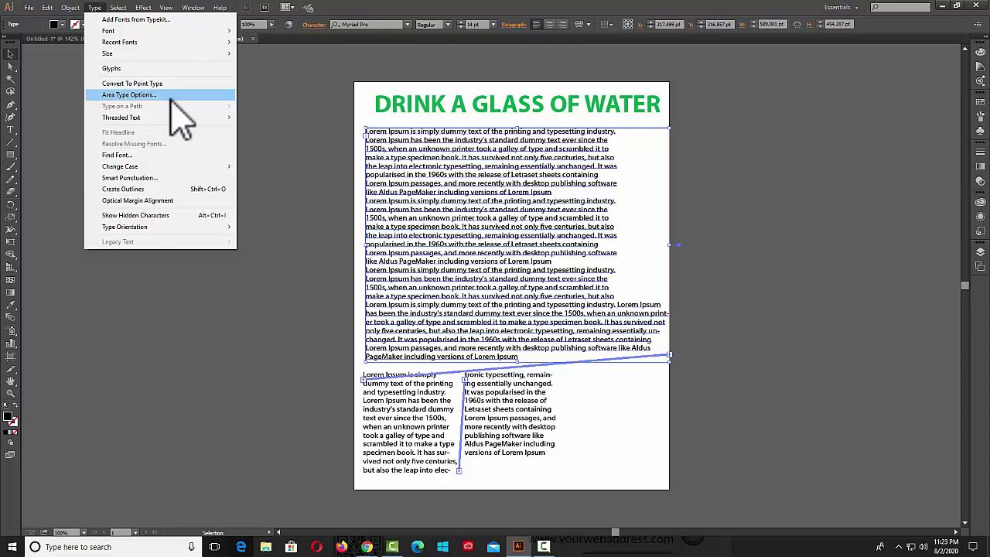
Step: Preview the main body text in Area Type Options as 3 columns across 2 rows
left_click(134, 95)
mouse_move(876, 116)
left_mouse_down()
mouse_move(294, 120)
mouse_move(280, 101)
left_mouse_up()
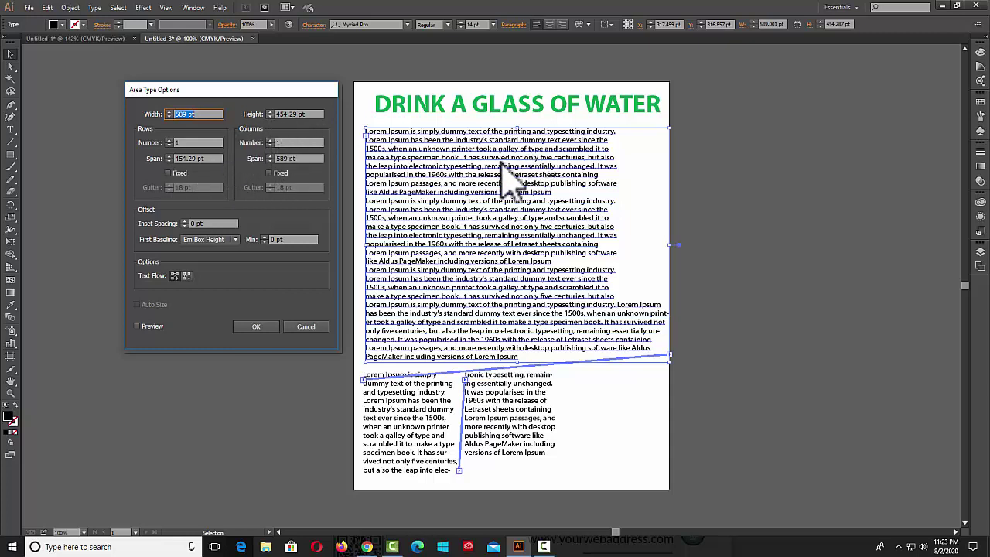
left_click(271, 140)
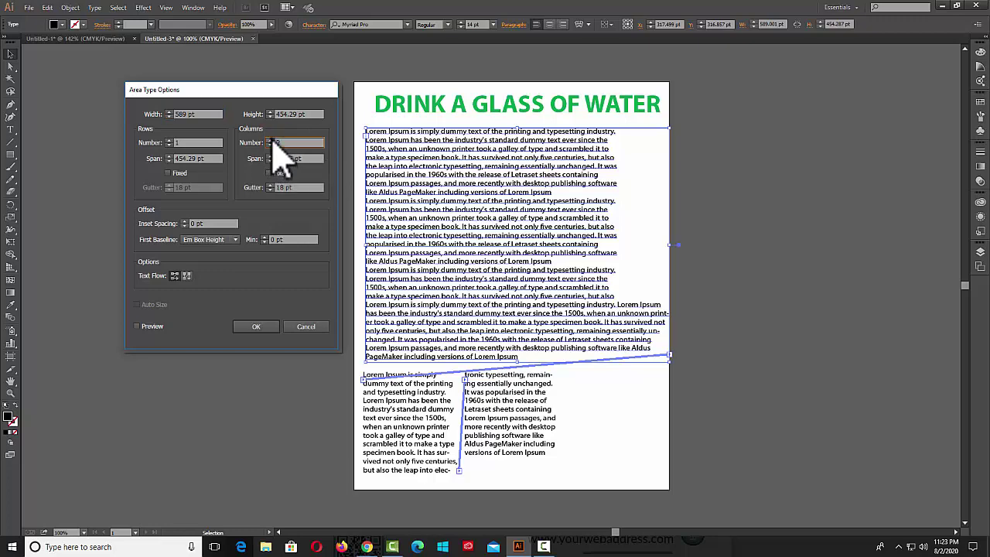
left_click(137, 326)
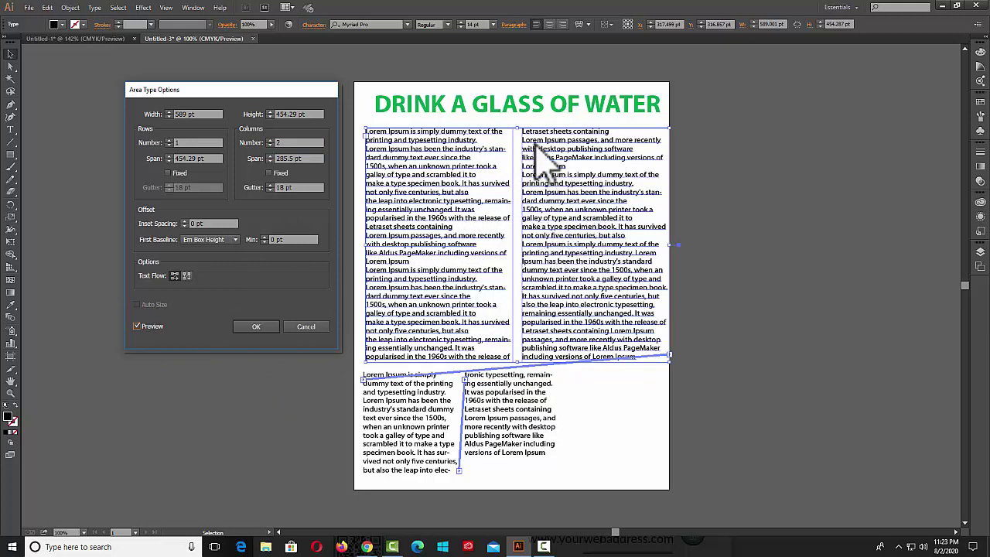
left_click(270, 142)
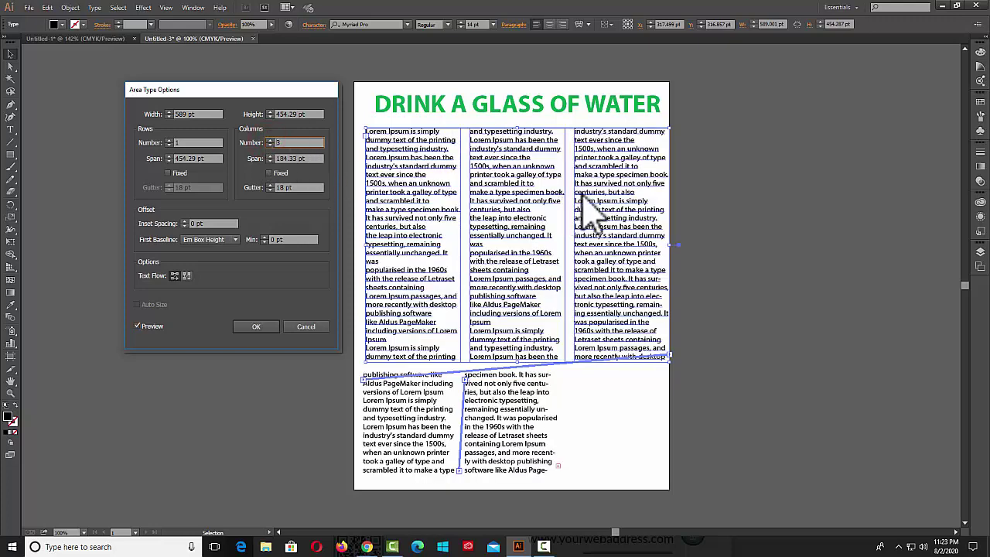
left_click(168, 141)
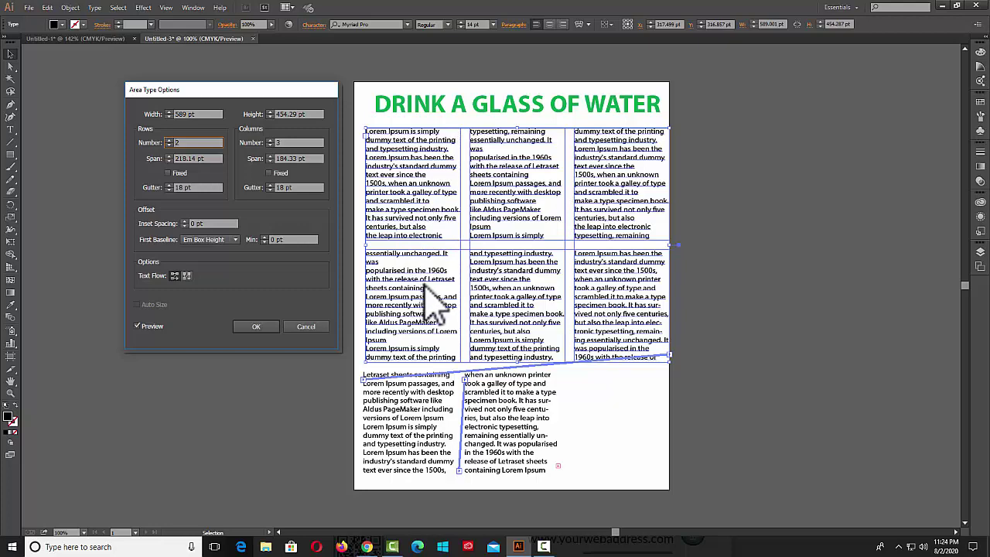
Step: Return to a single row, edit the column span, check Fixed, and enter 2 columns
left_click(169, 144)
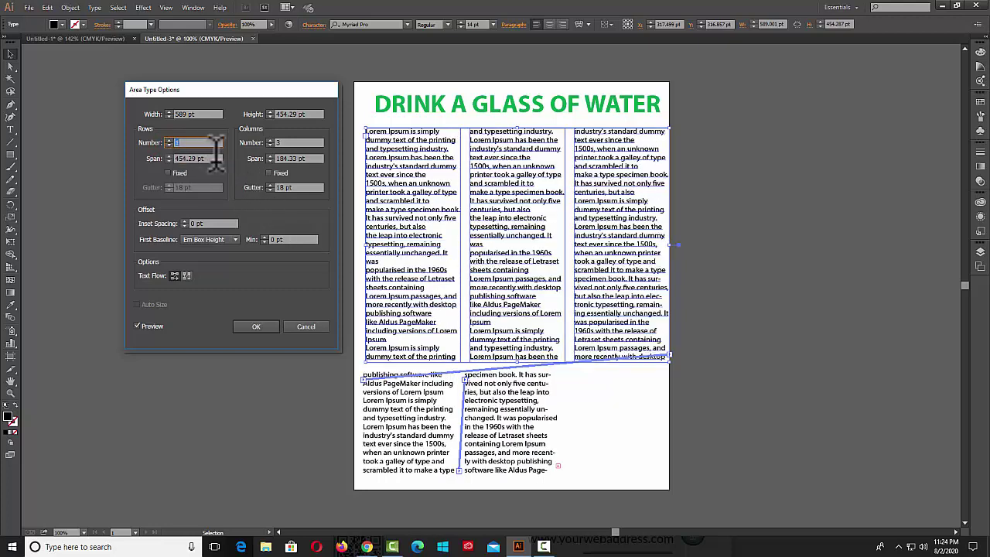
left_click(270, 146)
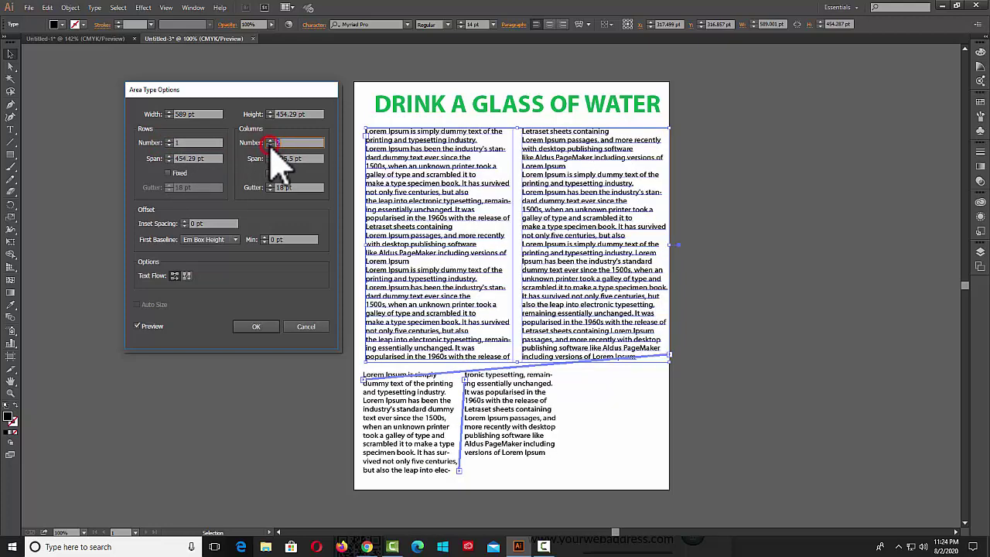
left_click(270, 145)
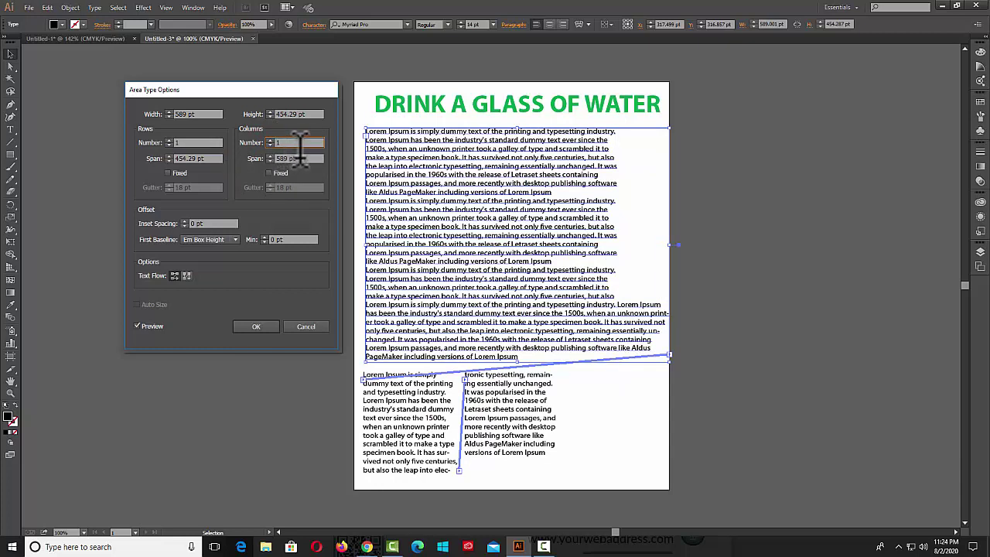
left_click_drag(300, 159, 259, 159)
type("300")
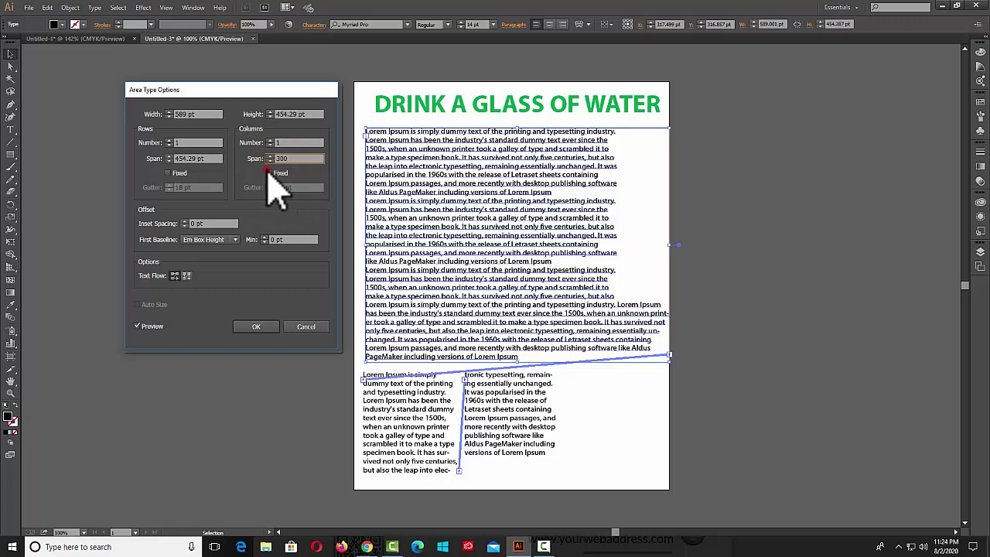
left_click(269, 173)
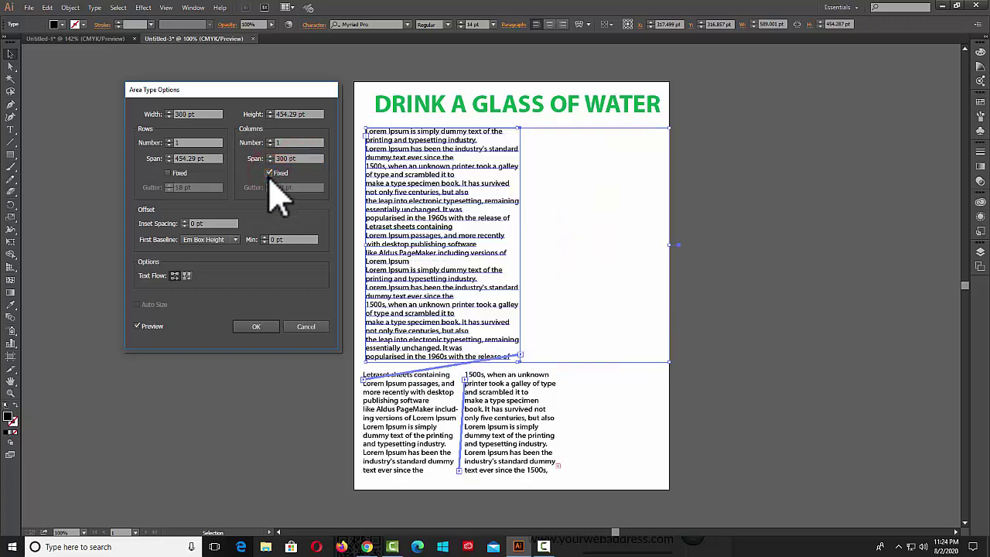
left_click(272, 143)
type("2")
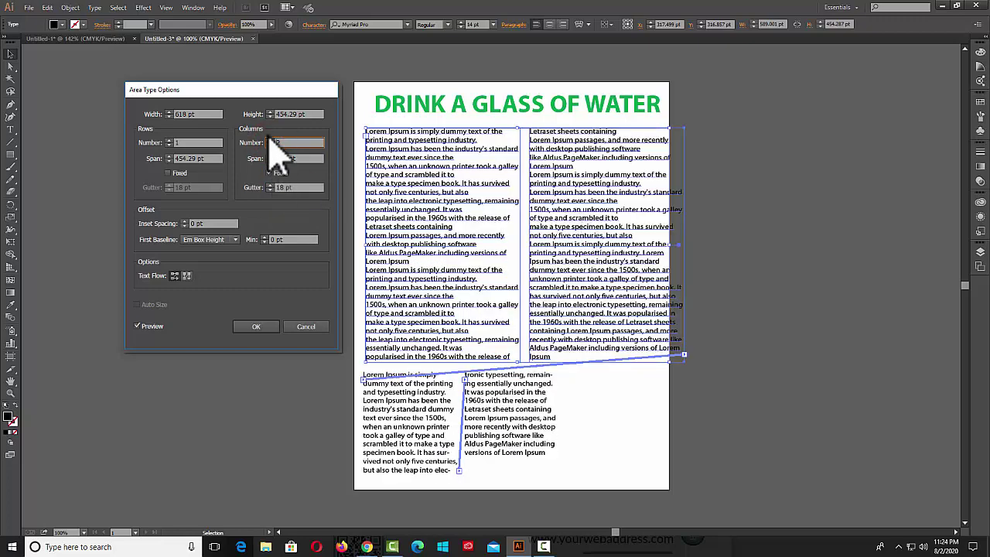
Step: Try 1 to 5 columns, then settle on two fixed 250 pt columns
left_click(270, 141)
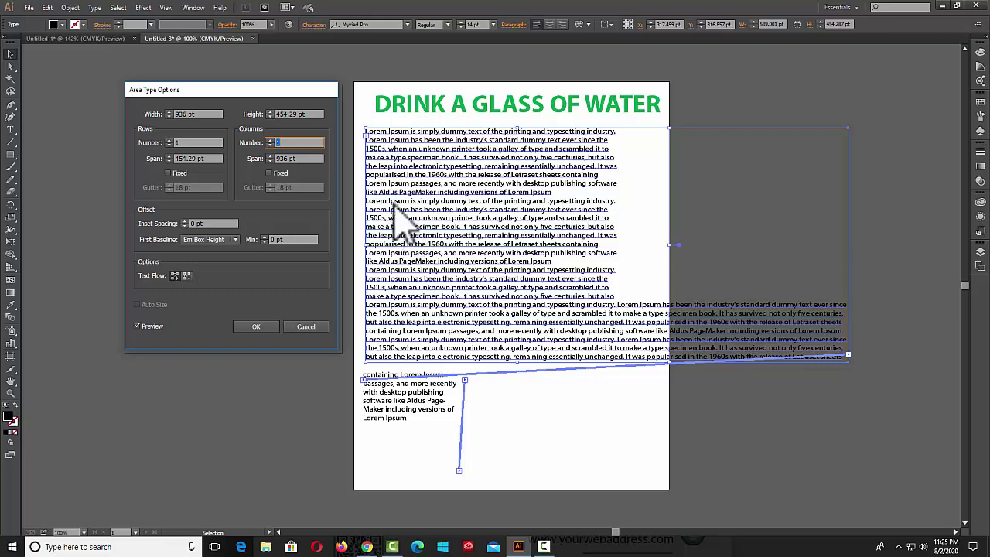
left_click(280, 143)
left_click(270, 140)
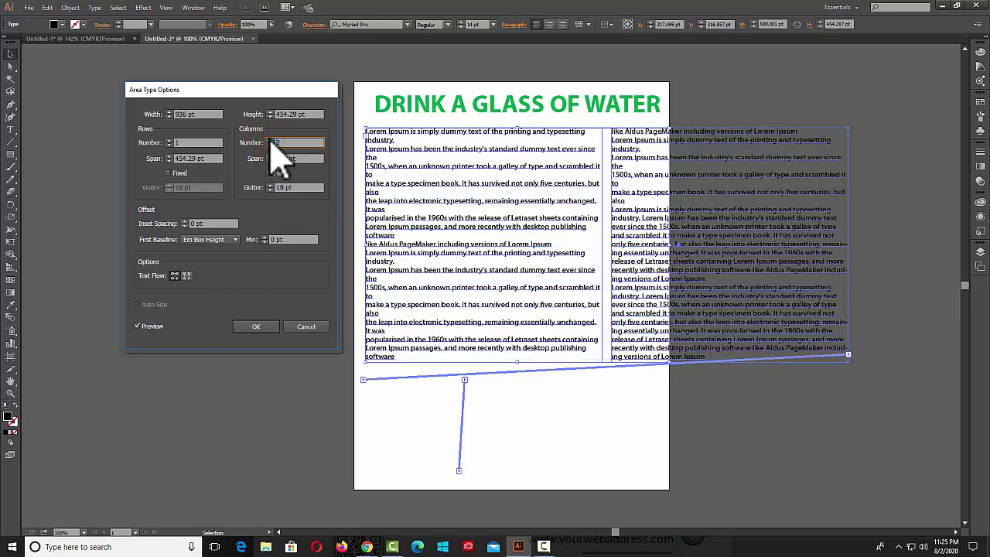
left_click(270, 141)
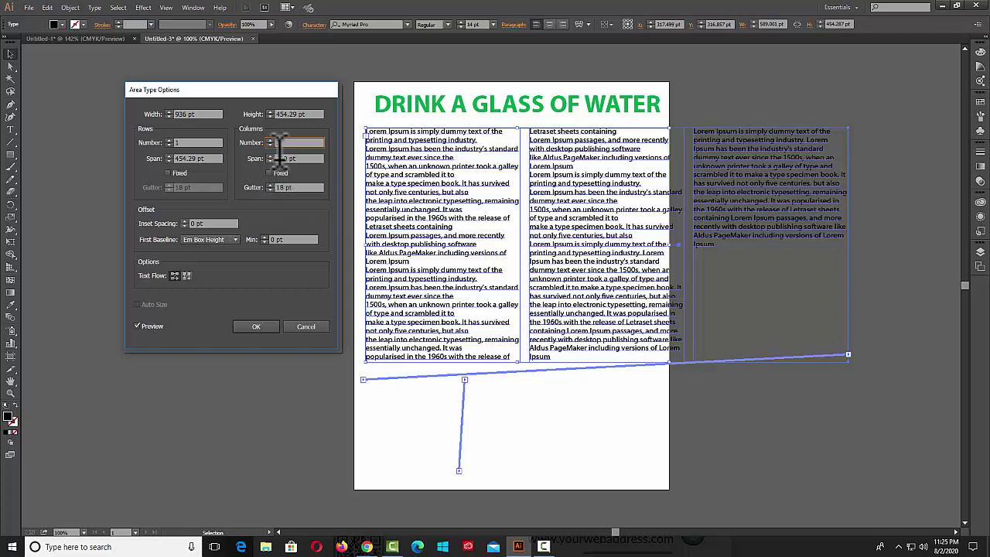
left_click(270, 140)
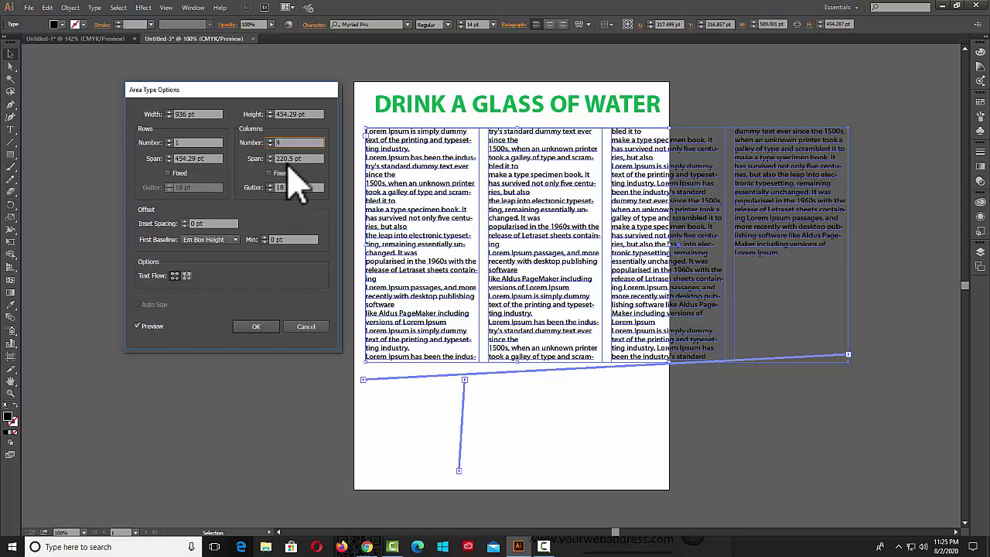
left_click(271, 141)
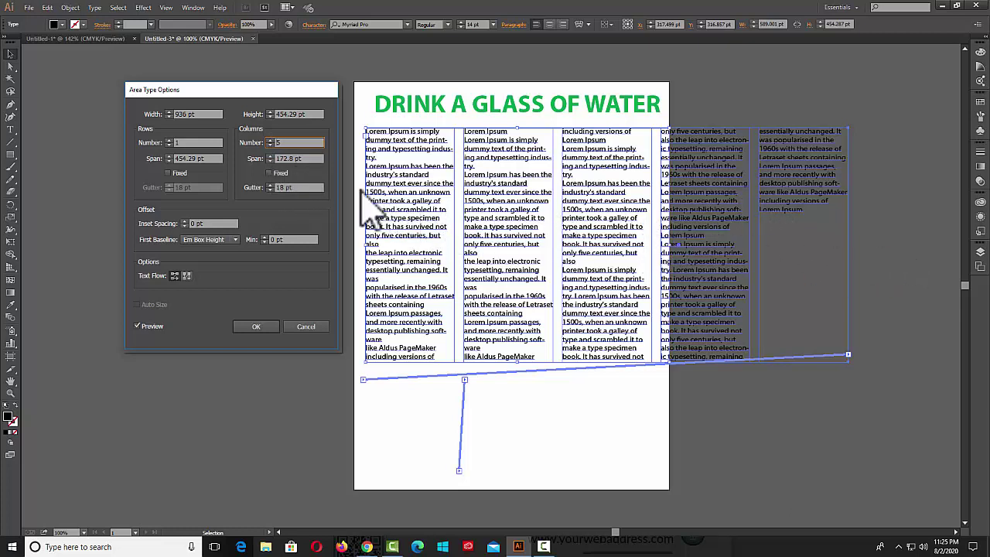
left_click(270, 145)
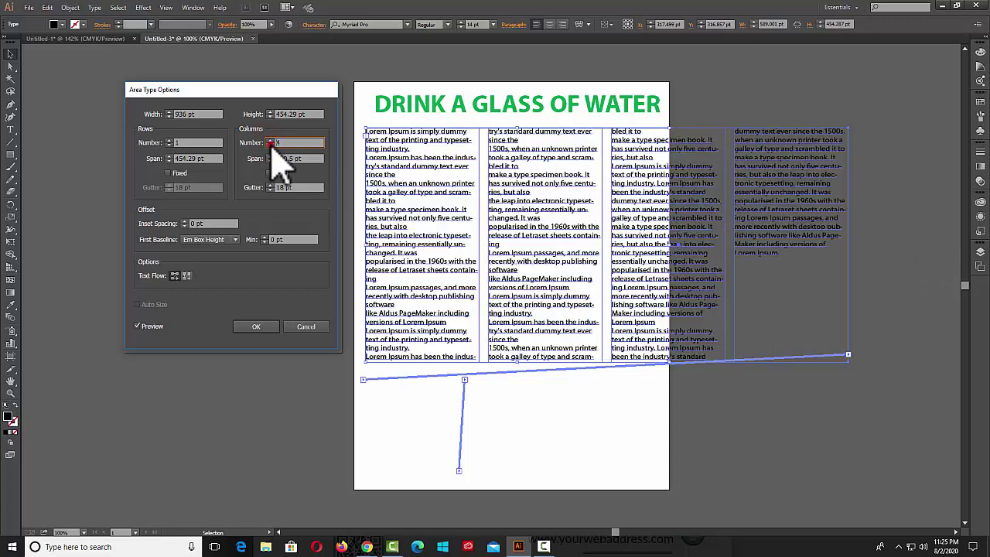
left_click(270, 146)
left_click(271, 145)
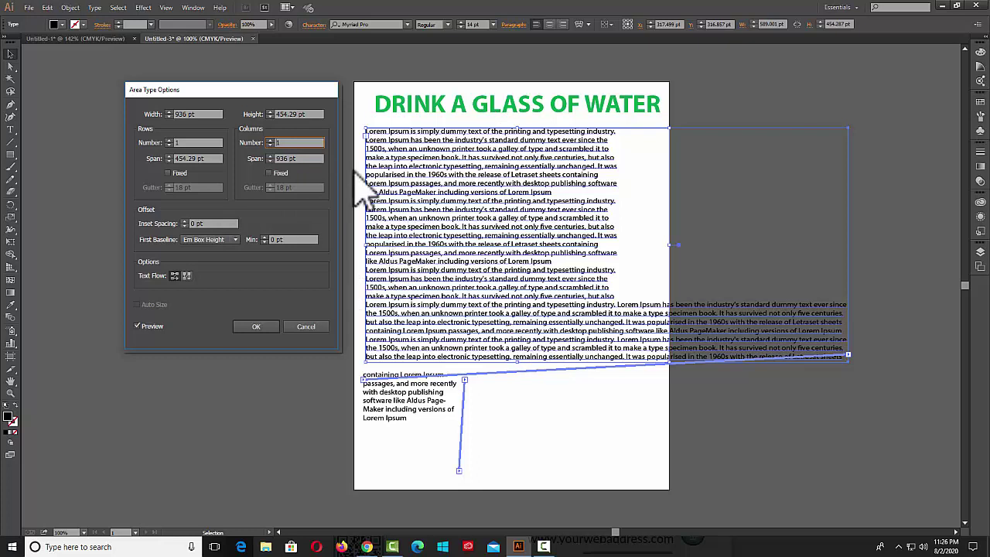
double_click(286, 158)
type("250")
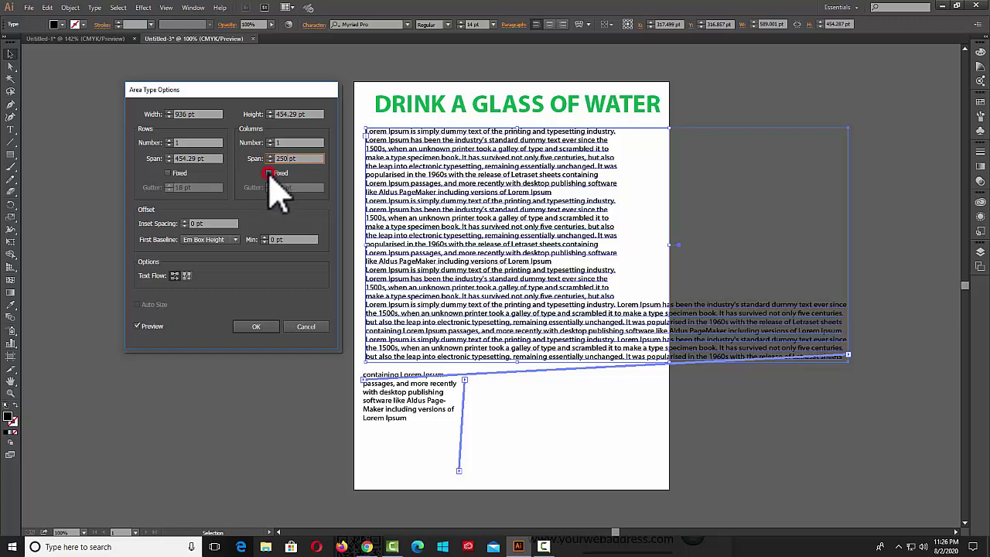
left_click(271, 140)
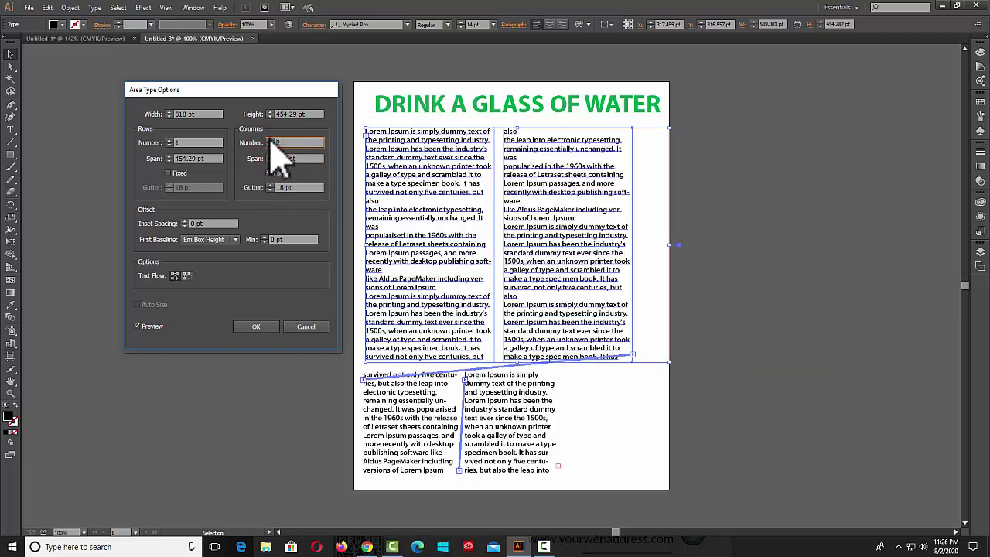
left_click(190, 158)
type("200")
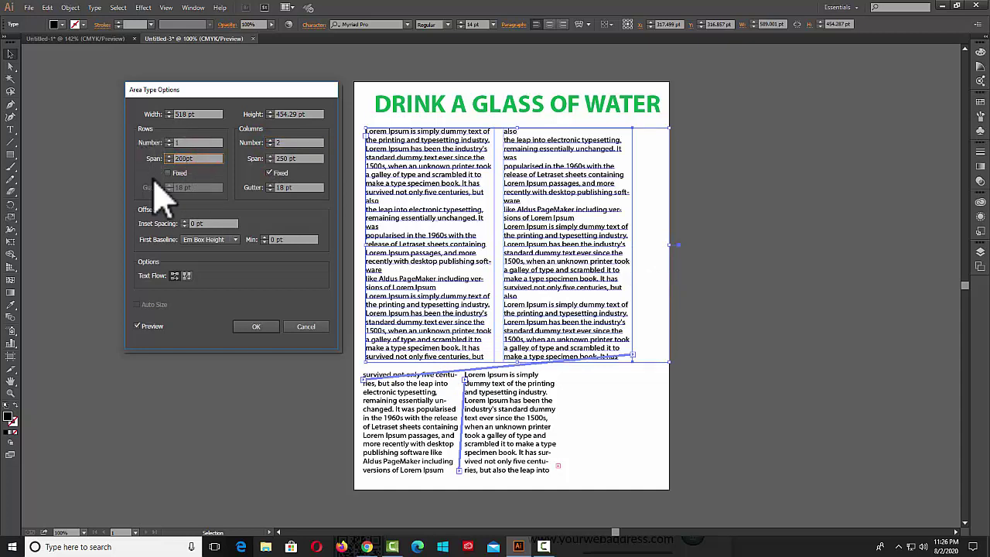
Step: Fix the row span at 200 pt and try two and three rows
left_click(167, 172)
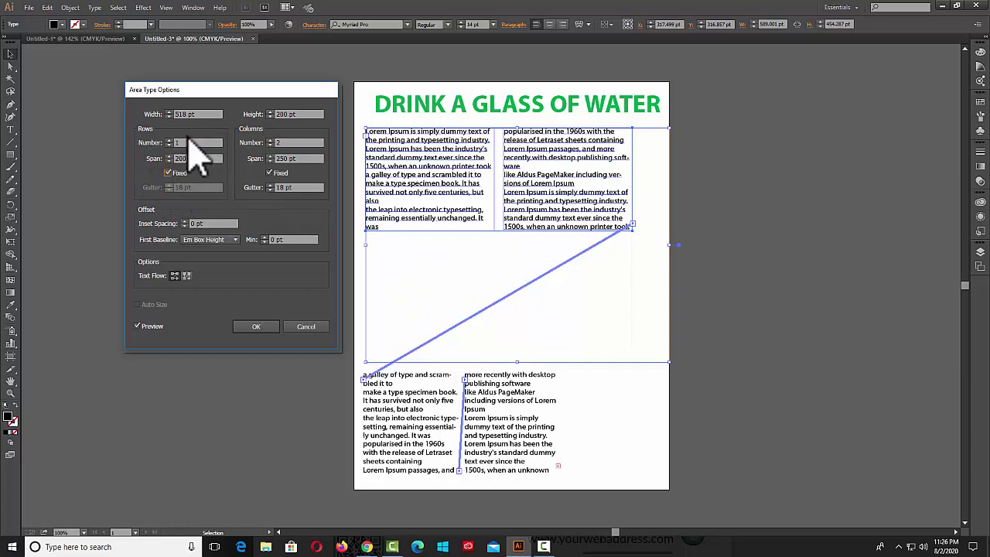
left_click(169, 140)
left_click(168, 140)
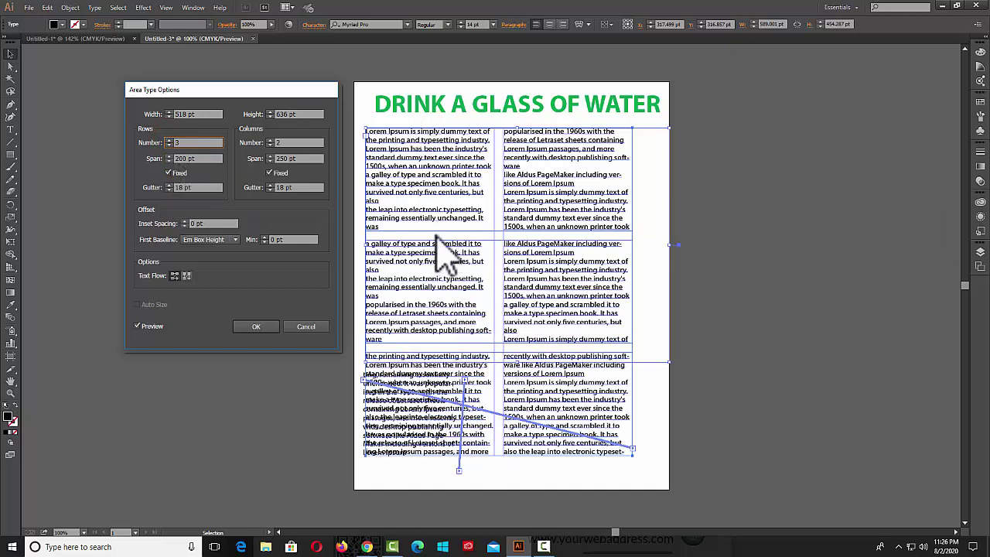
Step: Test widening the column gutter up to 33 pt, ending at 32 pt
left_click(270, 186)
left_click(270, 185)
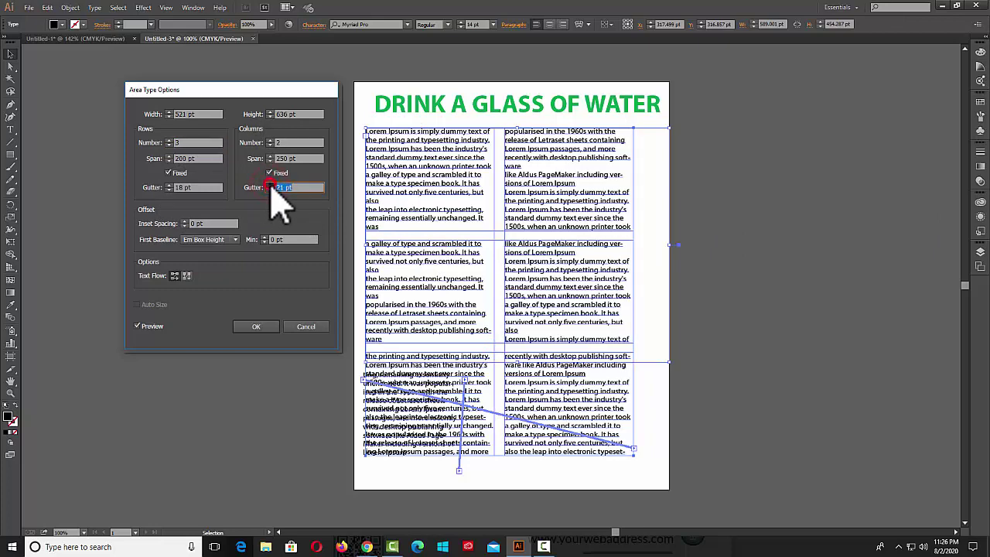
left_click(270, 186)
left_click(270, 186)
left_click(270, 186)
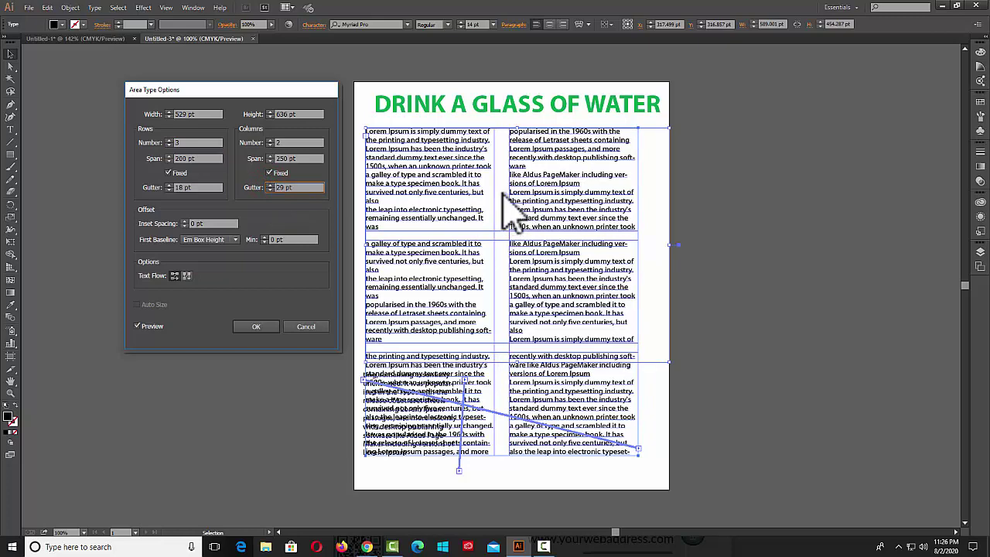
left_click(270, 186)
left_click(270, 186)
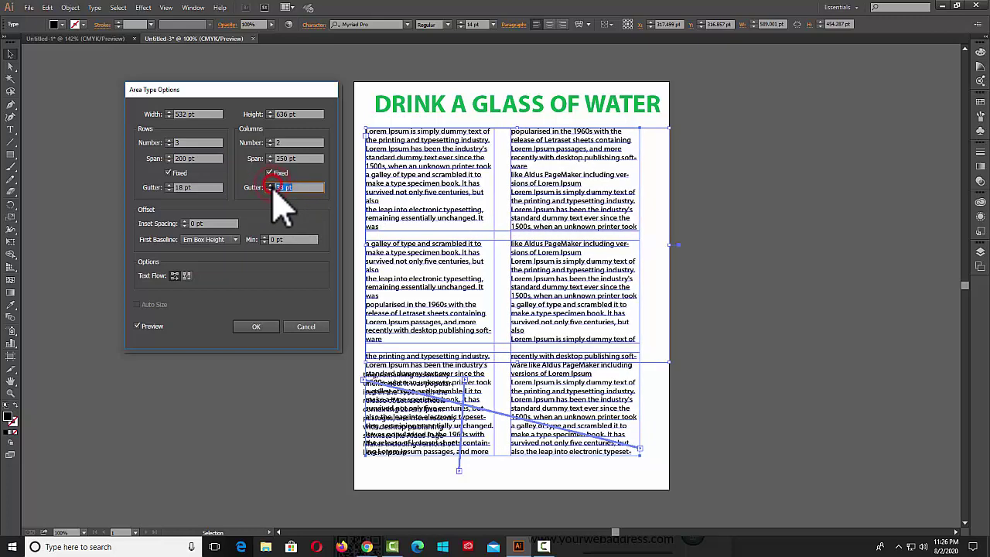
left_click(270, 186)
left_click(270, 186)
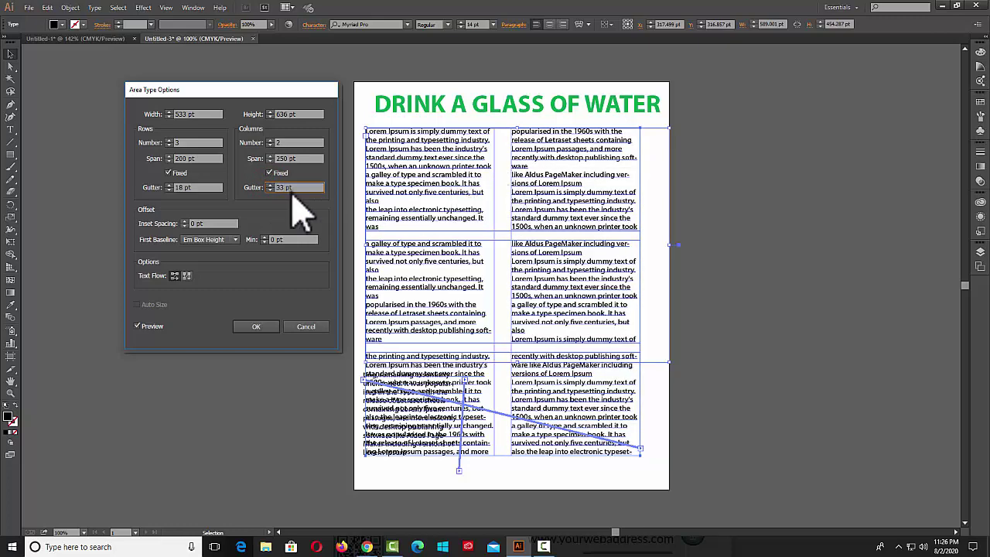
left_click(270, 189)
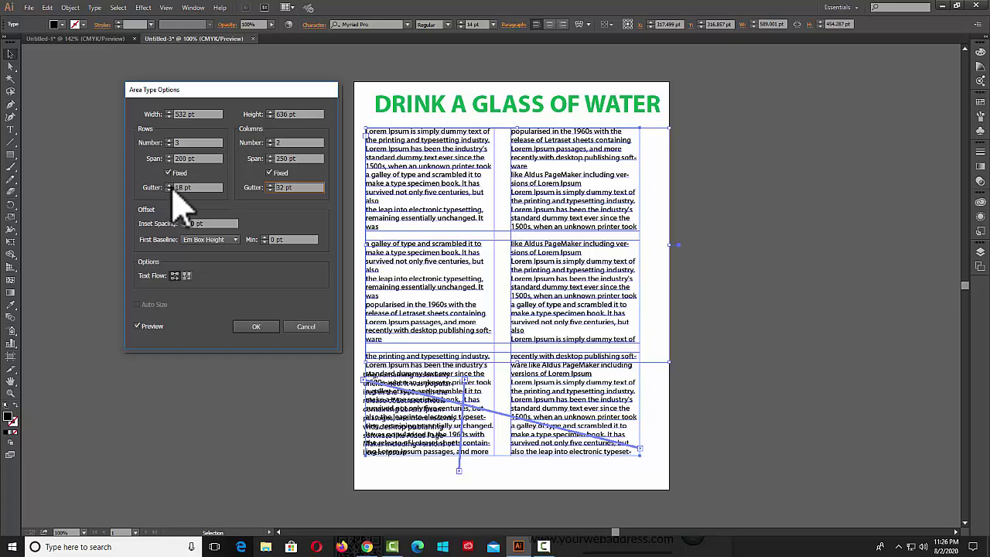
Step: Set the row gutter to 23 pt, return to a single column, and apply the settings
left_click(169, 186)
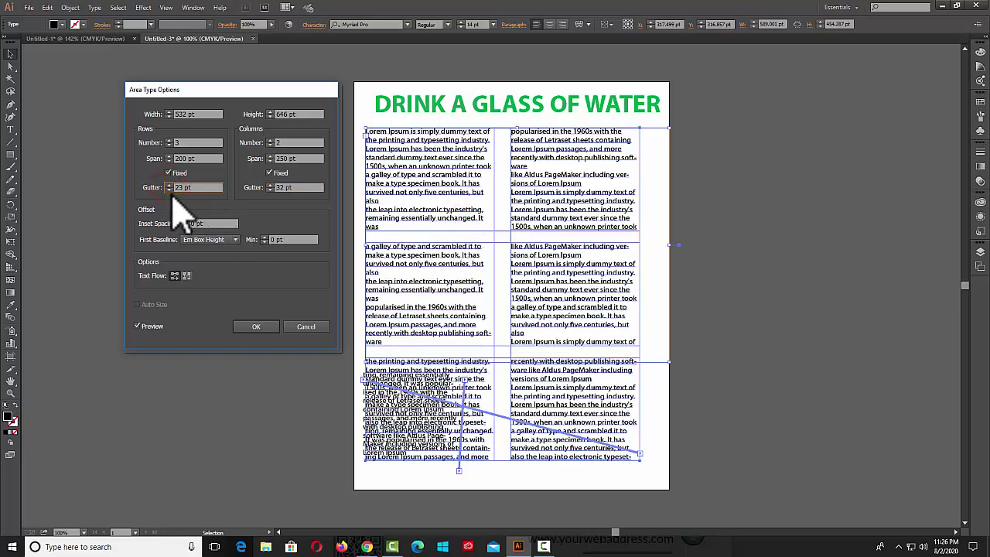
left_click(168, 186)
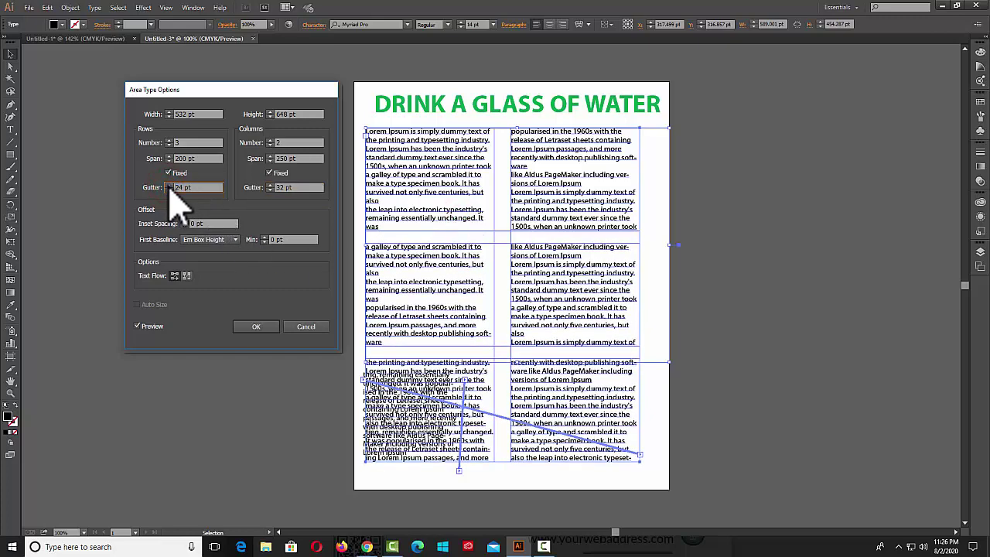
left_click(169, 190)
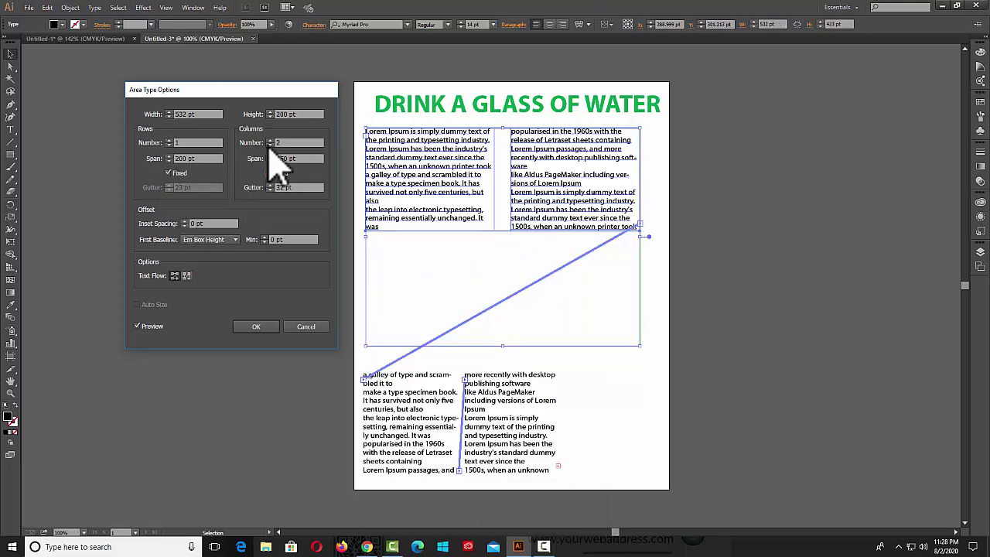
left_click(269, 146)
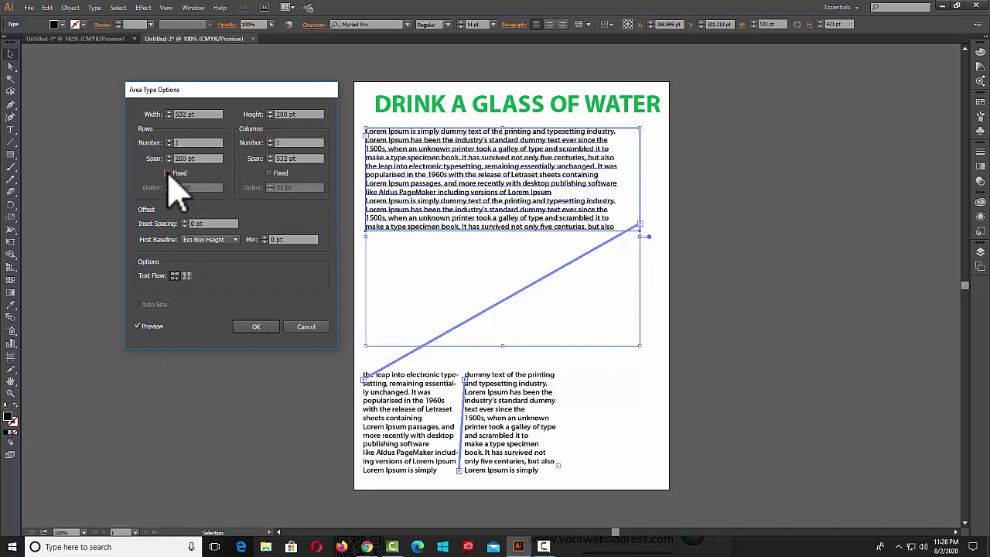
left_click(258, 326)
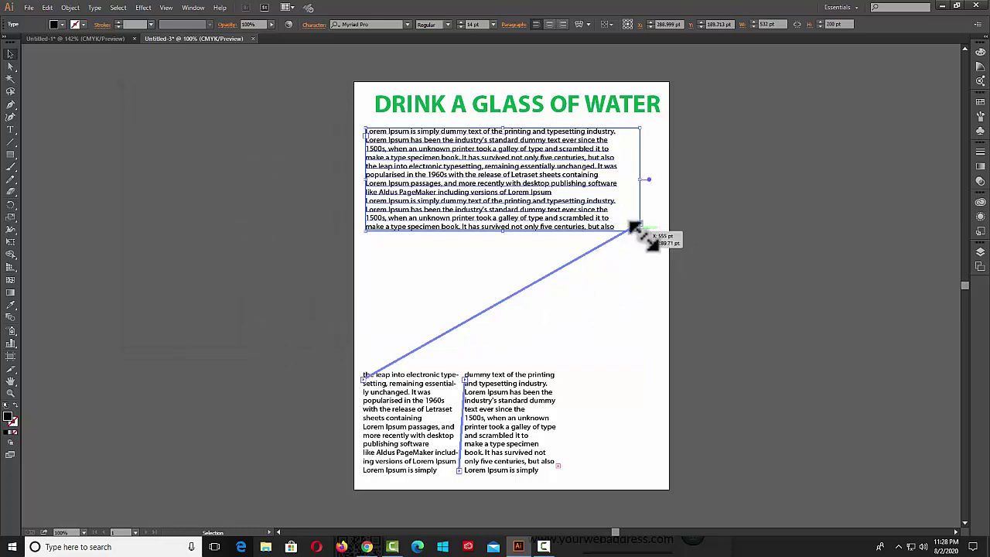
Step: Resize the main text frame from its corner so it extends down to the two lower columns
mouse_move(639, 226)
left_mouse_down()
mouse_move(659, 283)
mouse_move(651, 359)
mouse_move(664, 379)
left_mouse_up()
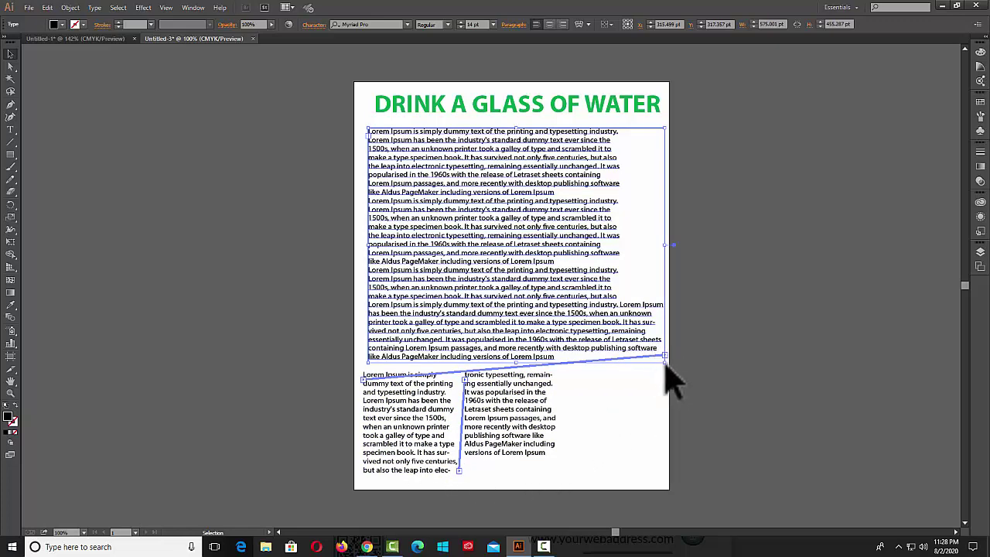
left_click_drag(666, 369, 581, 214)
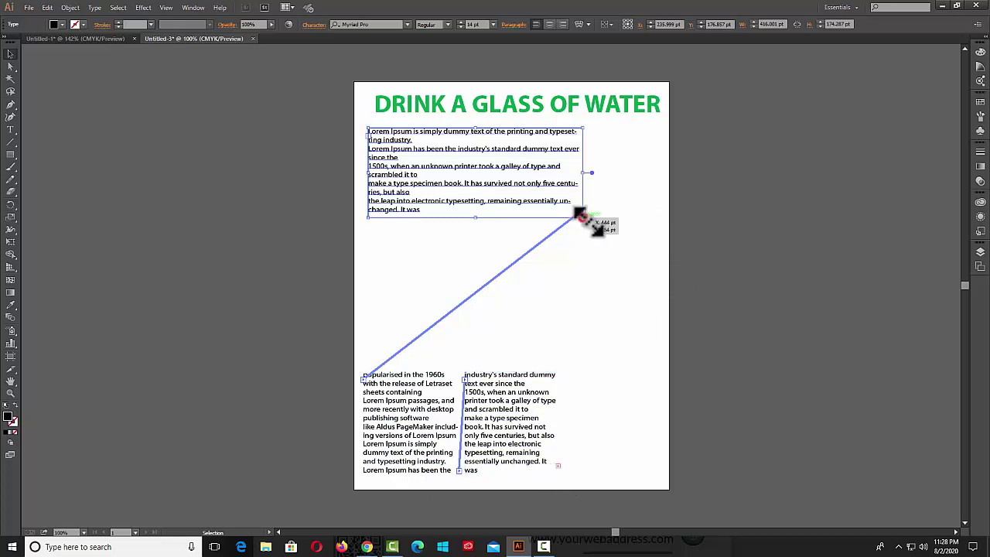
mouse_move(583, 216)
left_mouse_down()
mouse_move(632, 283)
mouse_move(663, 370)
mouse_move(630, 359)
left_mouse_up()
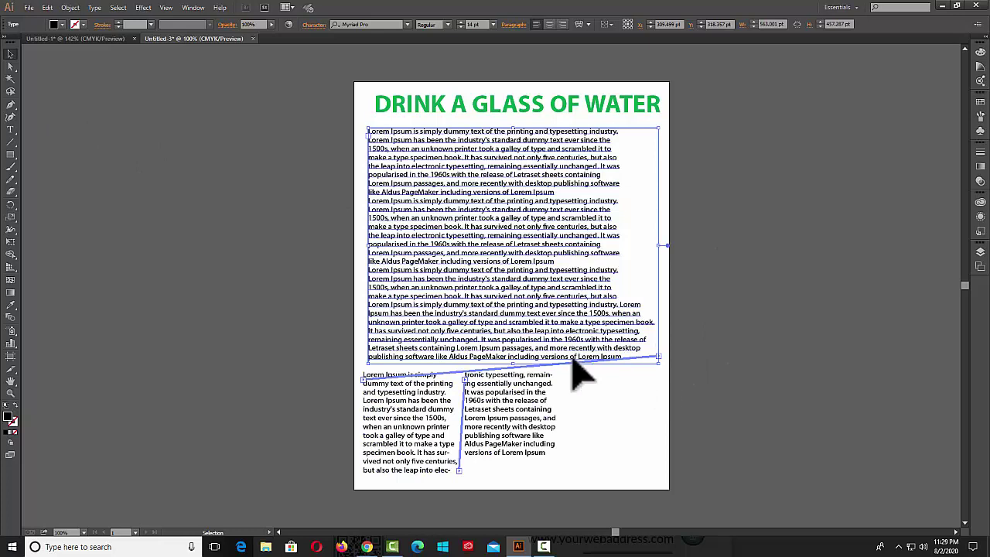
left_click(96, 8)
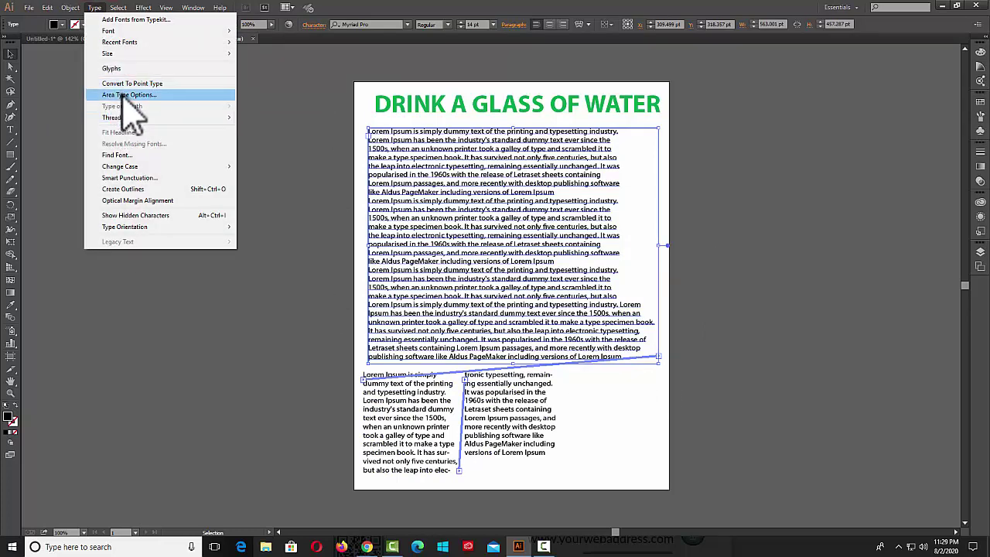
Step: Preview the main text frame split into three columns in Area Type Options
left_click(123, 95)
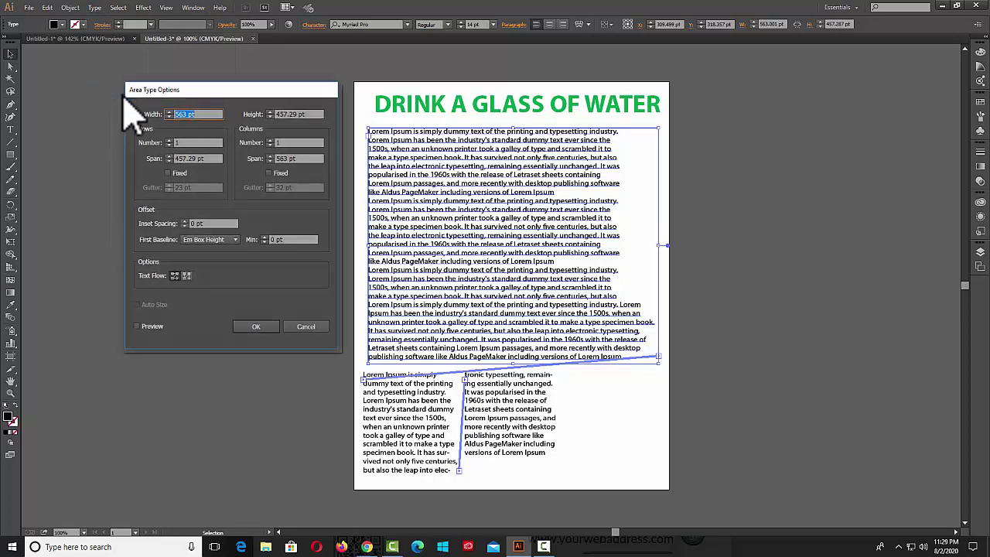
left_click(149, 327)
left_click(270, 141)
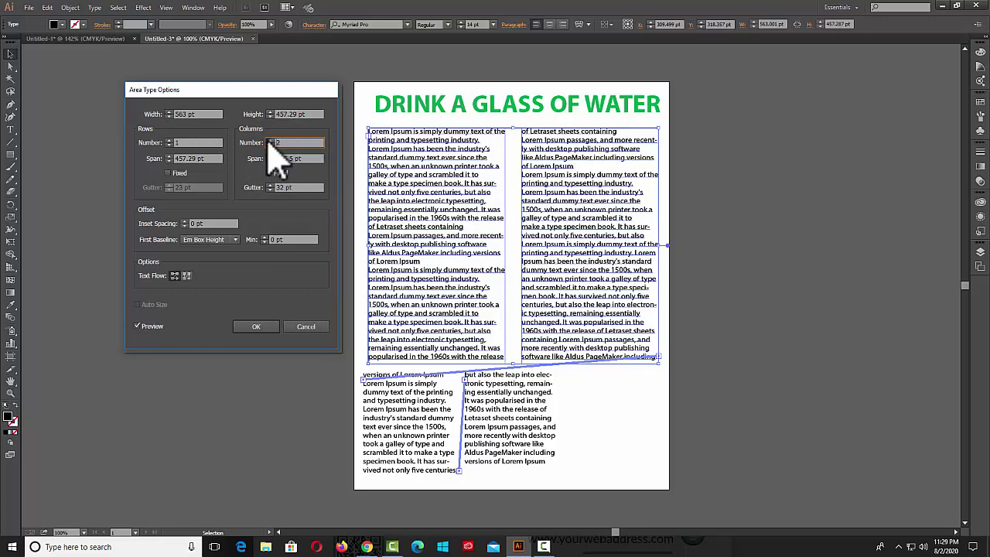
left_click(270, 141)
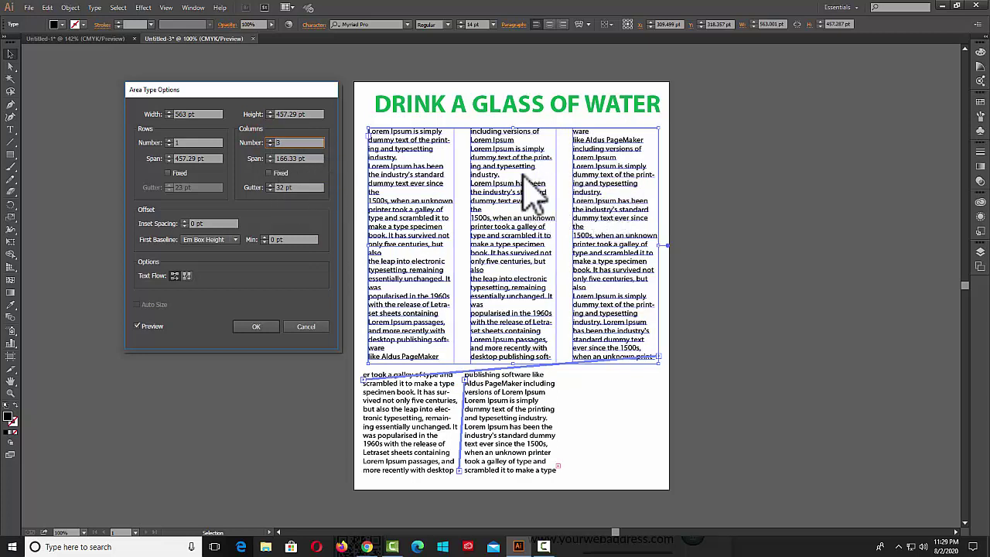
Step: Narrow the column gutter step by step down to 15 pt
left_click(270, 191)
left_click(270, 190)
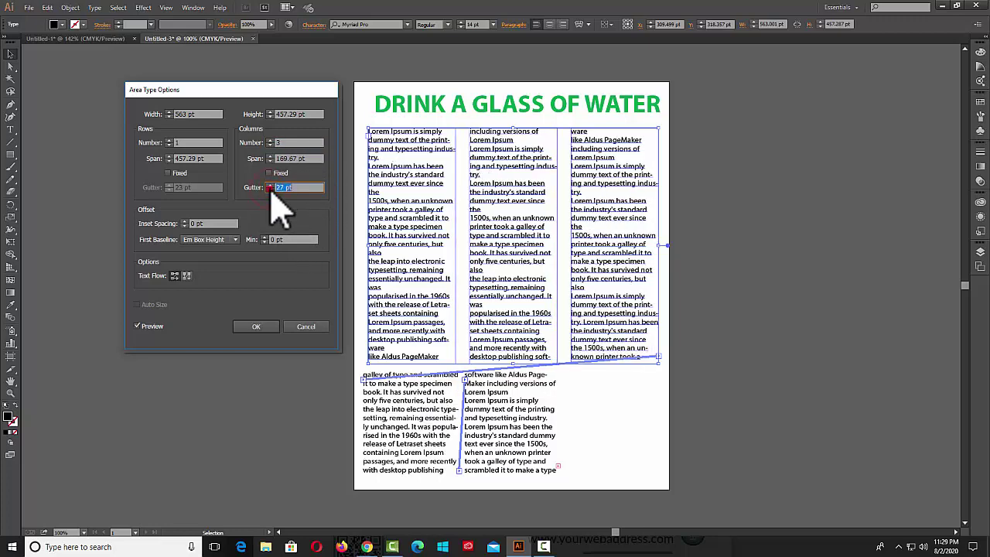
left_click(270, 190)
left_click(270, 191)
left_click(270, 190)
left_click(270, 190)
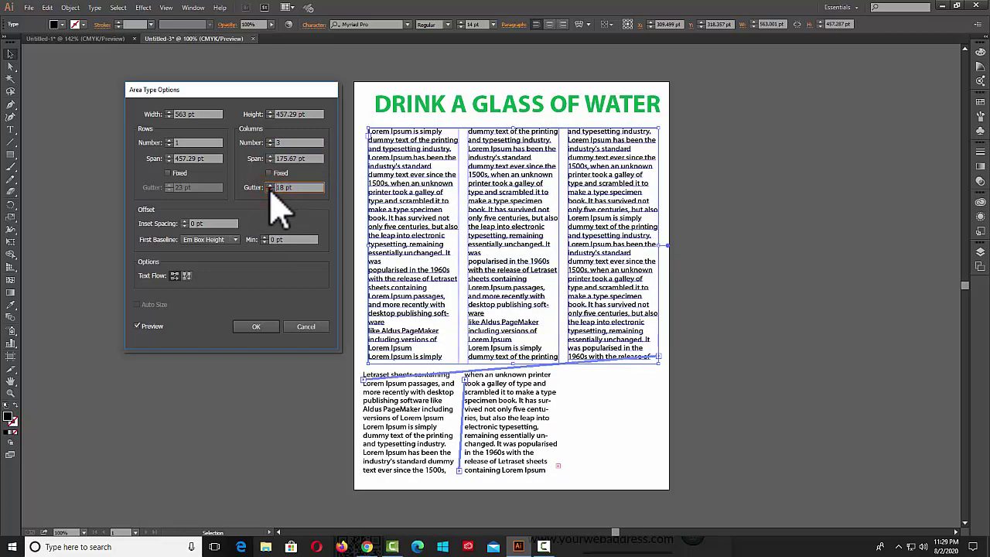
left_click(270, 191)
left_click(270, 191)
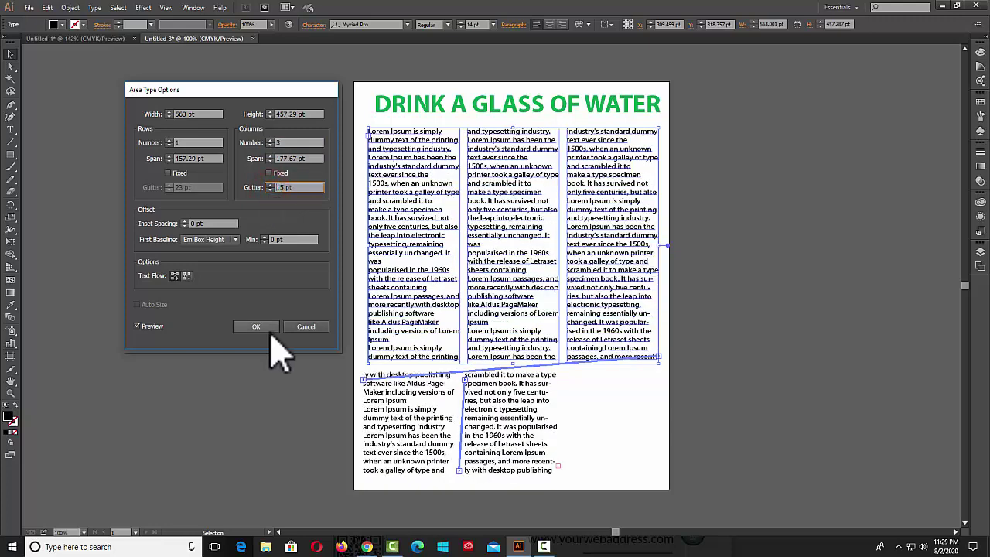
Step: Try inset spacing of 3 pt and 14 pt, then bring it back to 3 pt
left_click(184, 221)
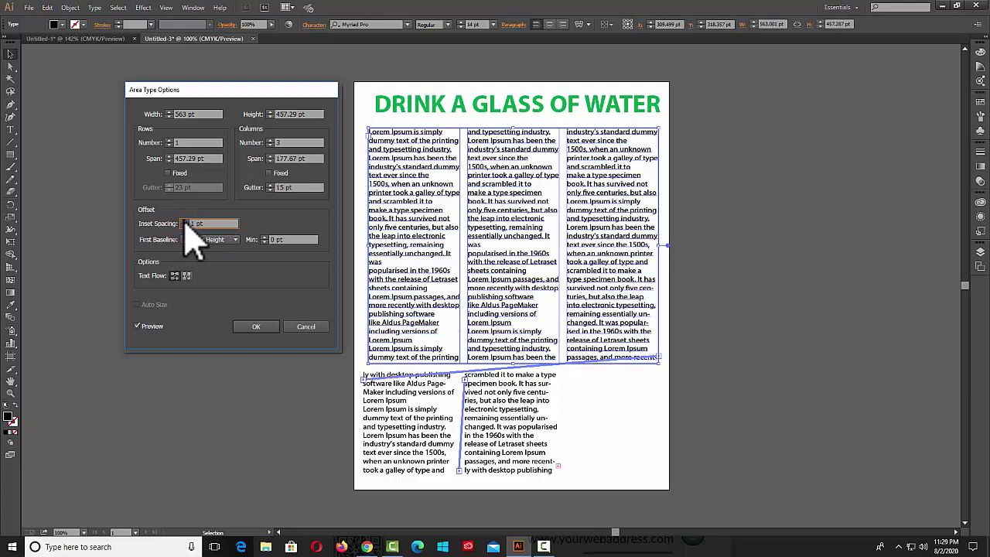
left_click(184, 221)
left_click(184, 221)
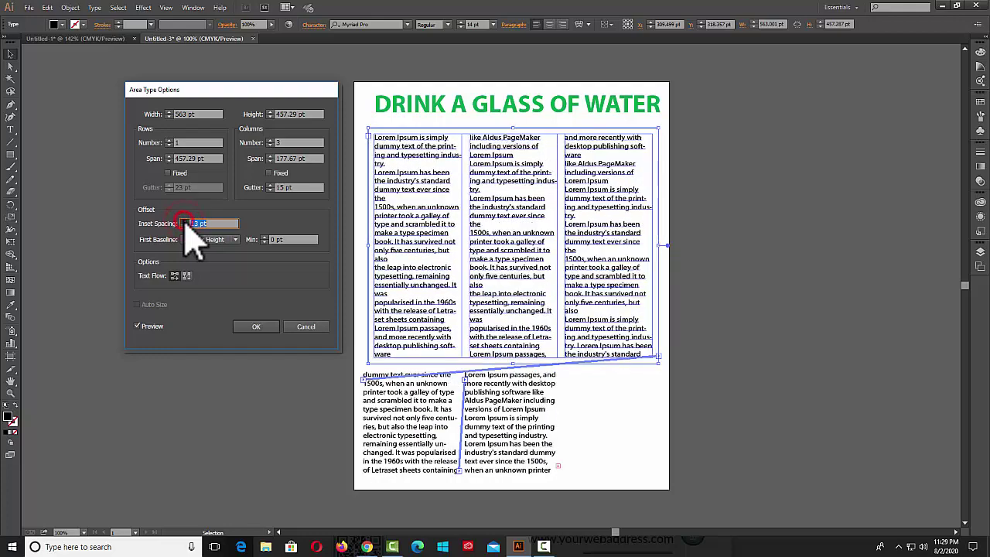
type("14")
key("Tab")
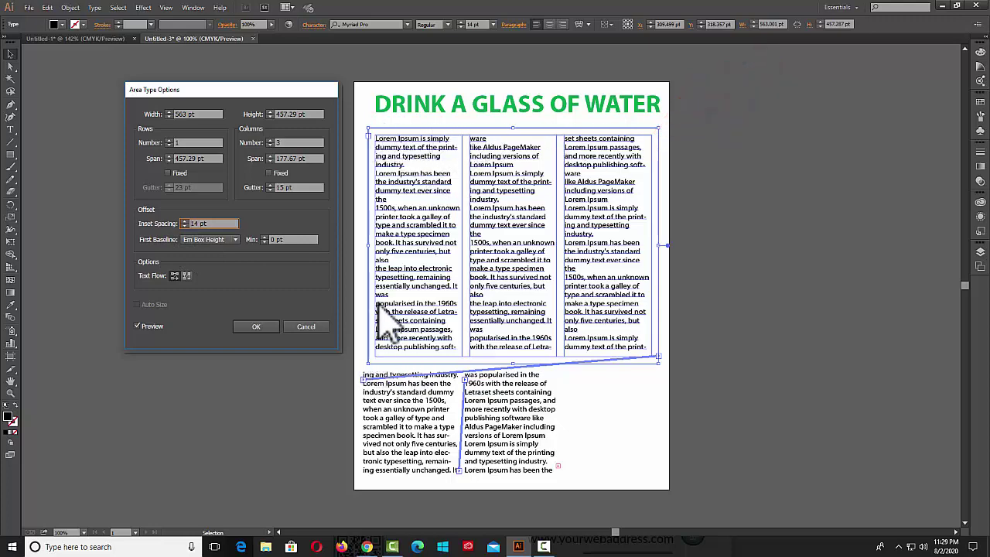
left_click(184, 226)
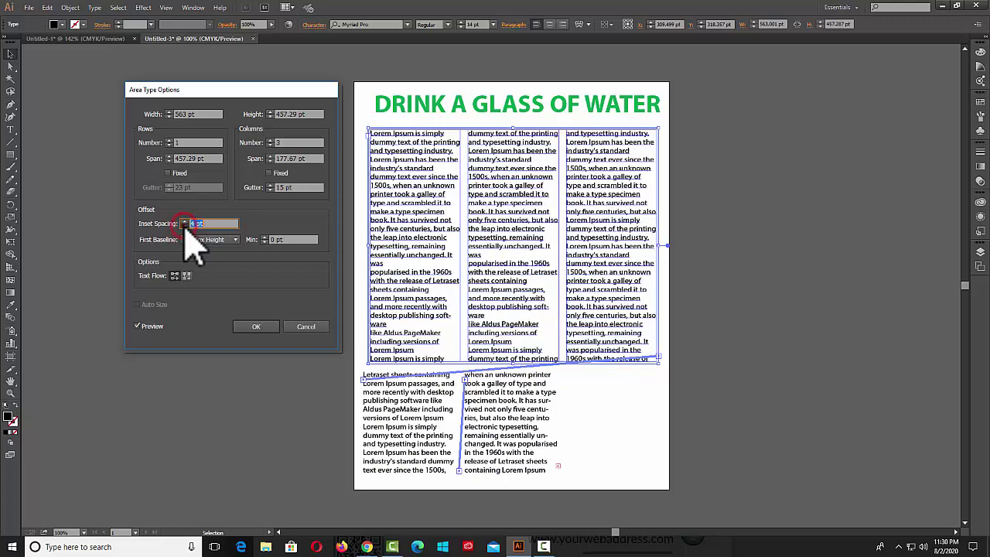
left_click(184, 226)
Step: Adjust the inset spacing between 5 pt and zero, returning to 1 pt
left_click(184, 221)
left_click(184, 221)
left_click(184, 226)
left_click(184, 226)
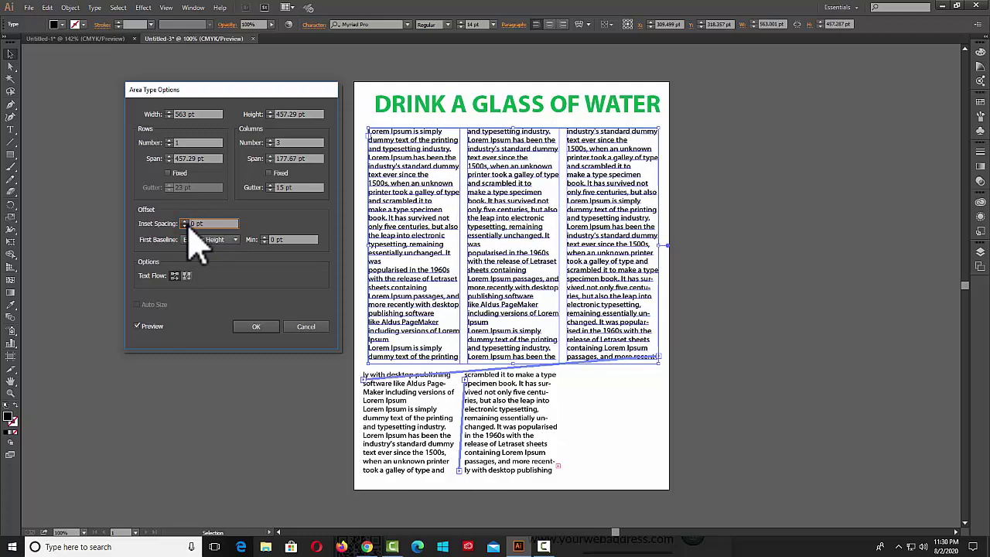
left_click(184, 226)
left_click(184, 226)
left_click(184, 221)
left_click(184, 222)
left_click(184, 221)
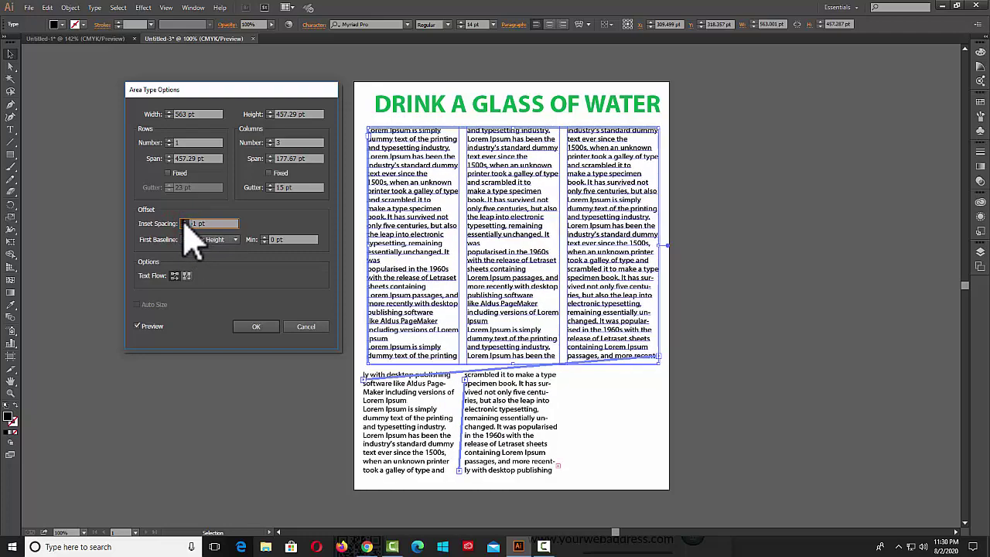
left_click(184, 222)
left_click(184, 222)
left_click(184, 221)
Step: Try negative inset values, then raise the inset spacing to 7 pt
left_click(185, 226)
left_click(185, 226)
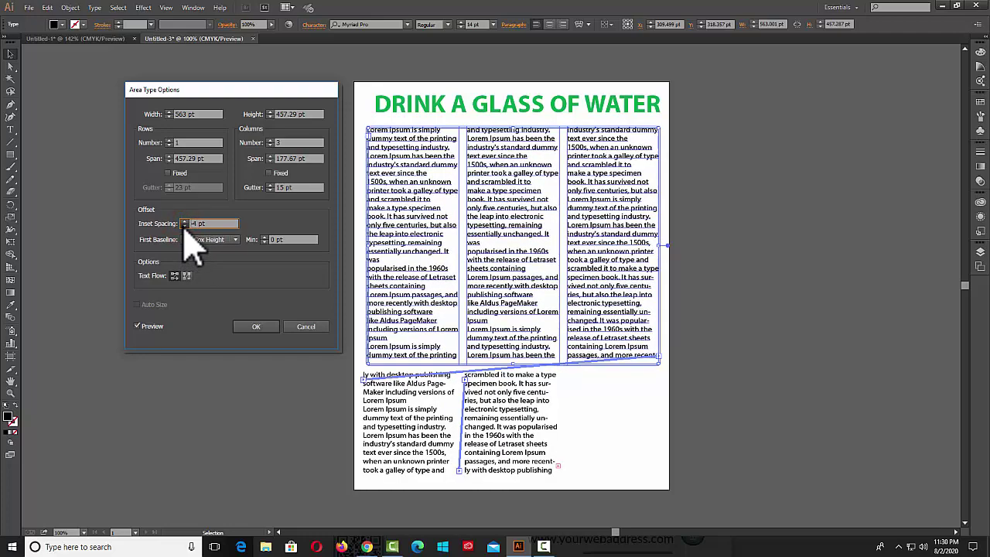
left_click(185, 226)
left_click(184, 225)
left_click(184, 226)
left_click(184, 222)
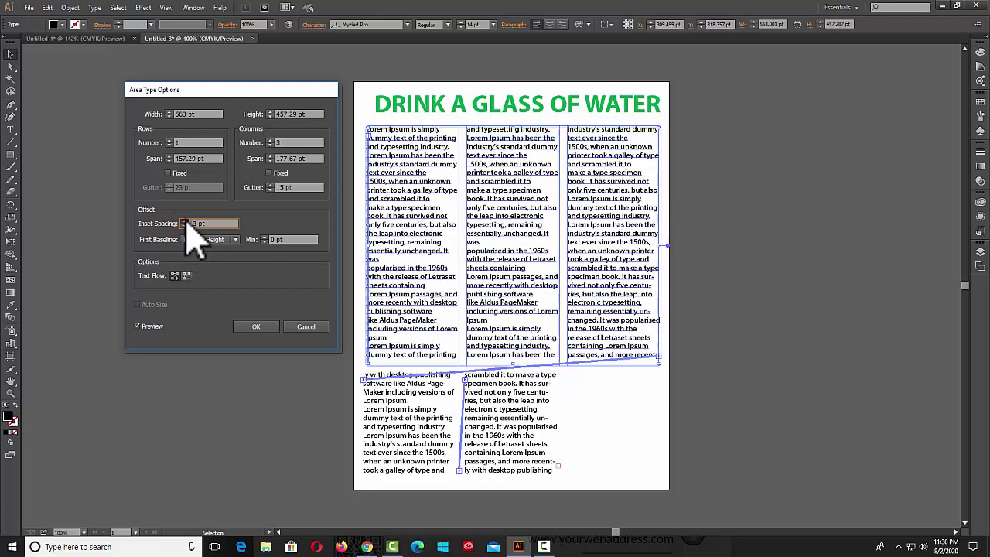
left_click(184, 221)
left_click(184, 221)
left_click(185, 221)
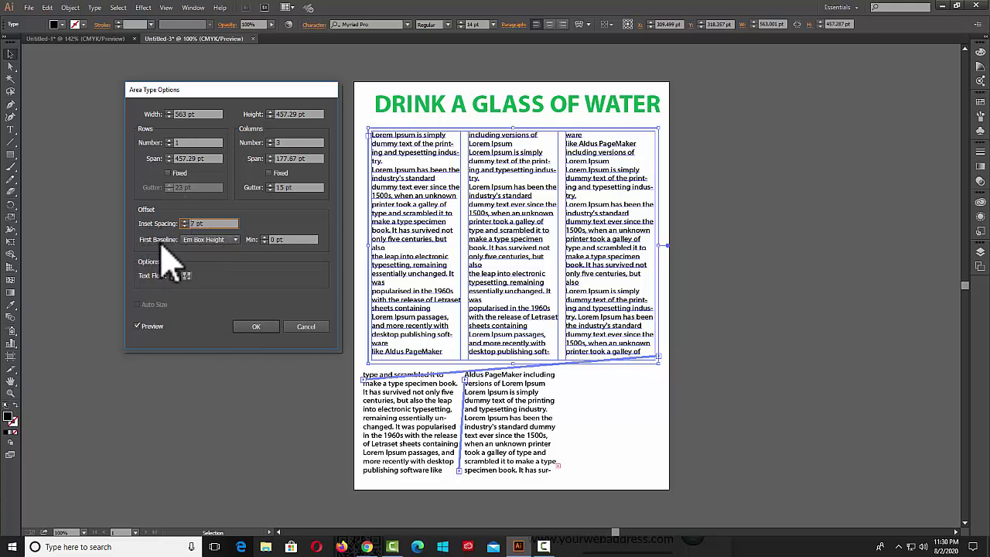
Step: Try the Leading, Fixed, Legacy and Cap Height first baseline options
left_click(234, 240)
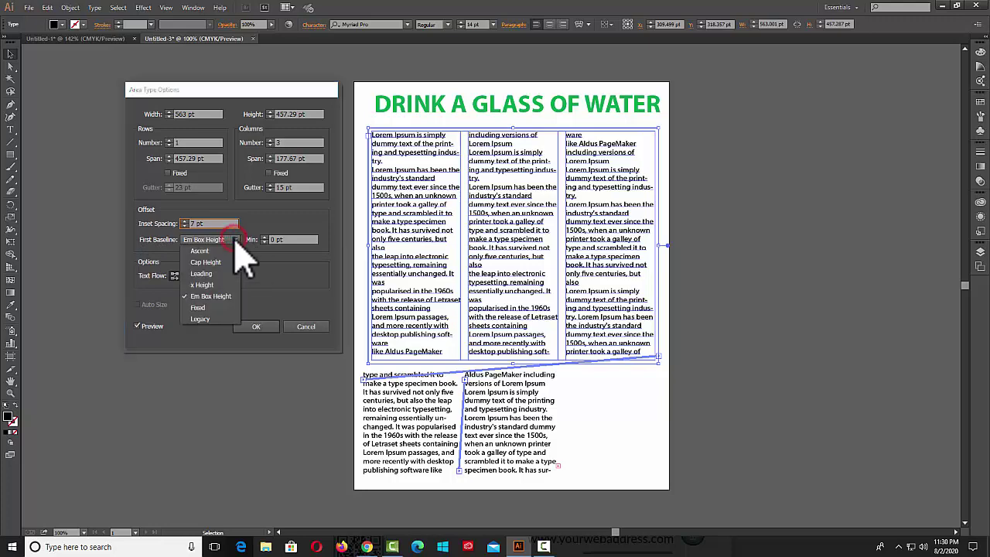
left_click(202, 273)
left_click(235, 240)
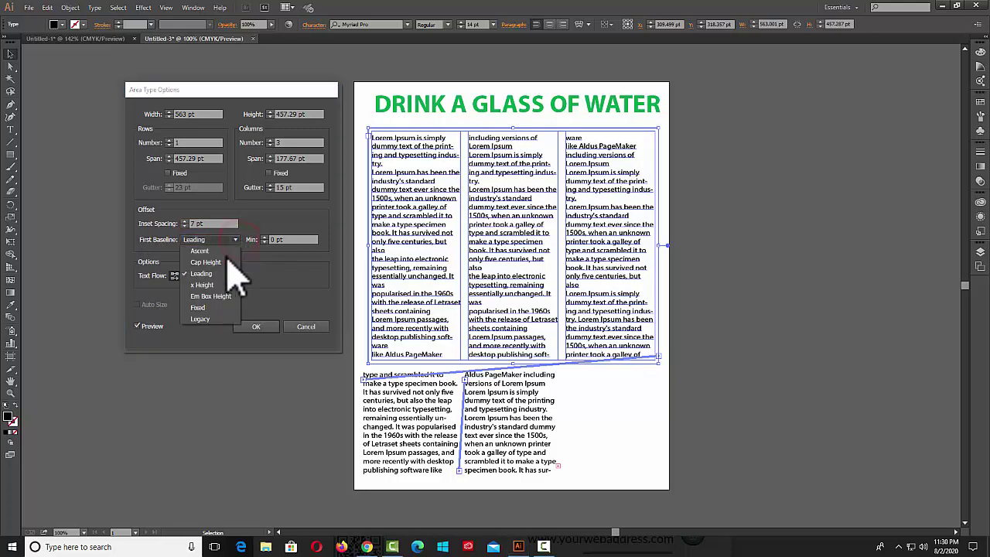
left_click(203, 307)
left_click(234, 240)
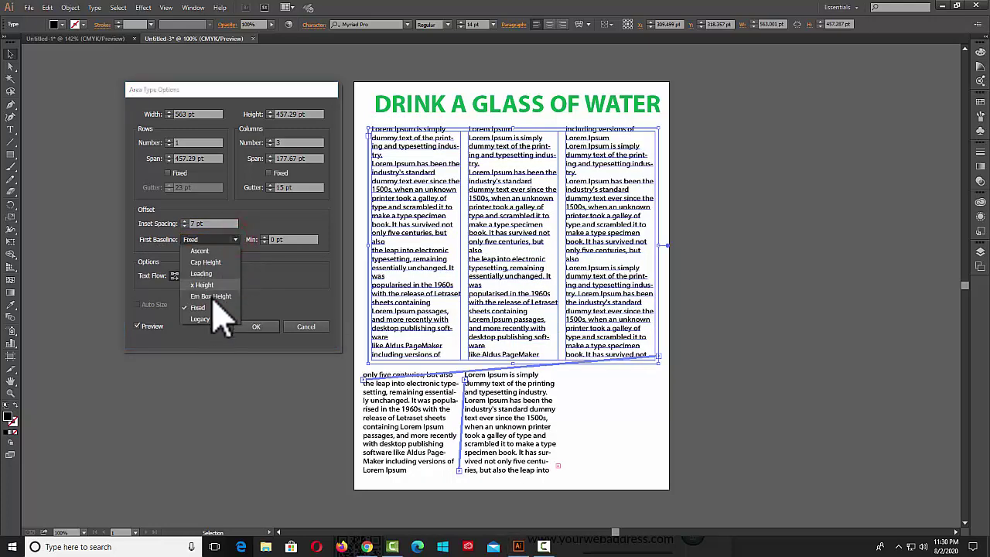
left_click(201, 318)
left_click(234, 240)
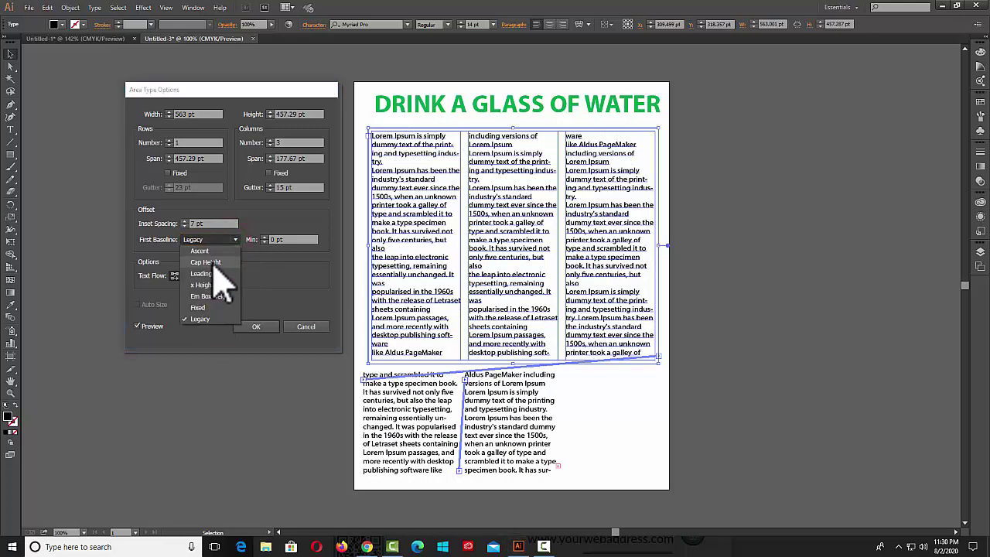
left_click(217, 263)
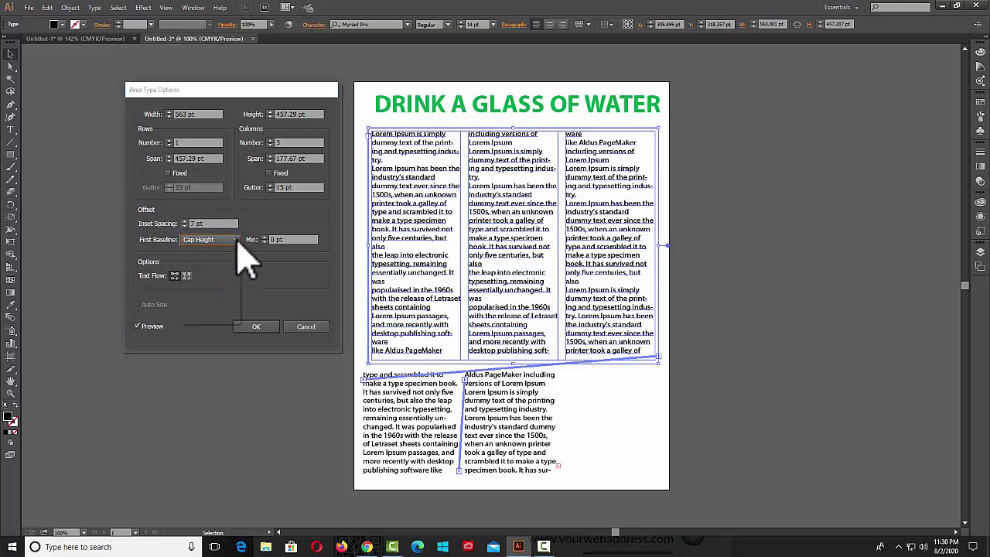
Step: Choose Ascent as the first baseline, set the text flow order, and apply the settings
left_click(234, 240)
left_click(220, 251)
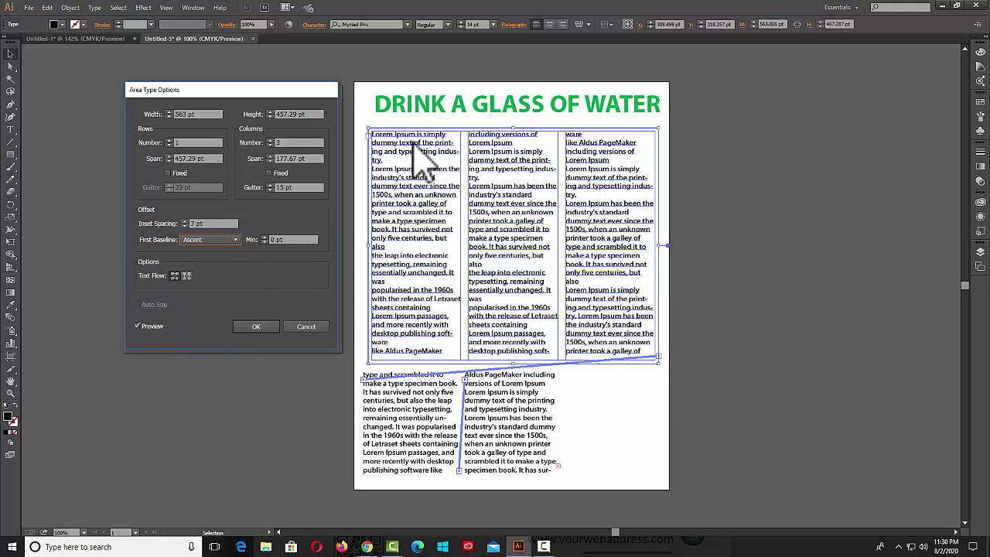
left_click(187, 275)
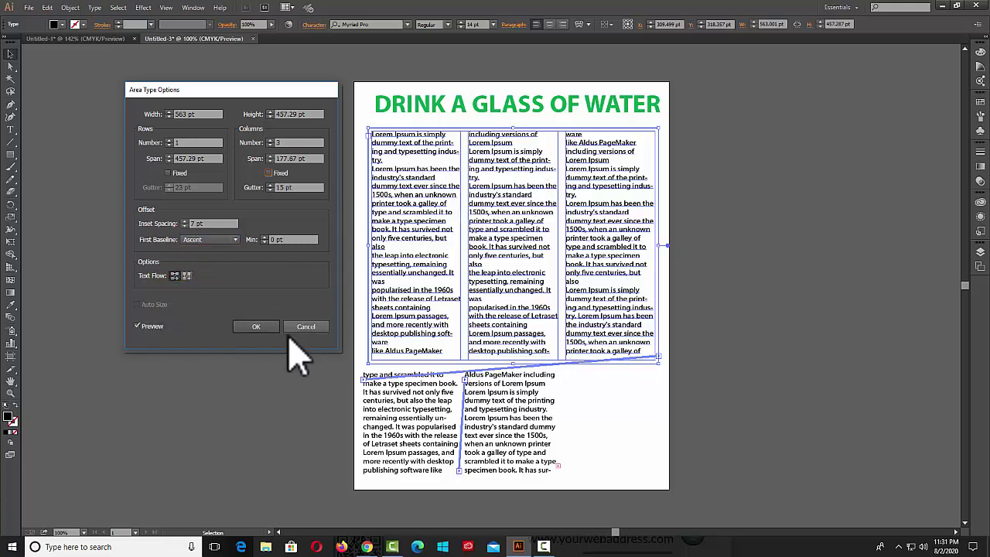
left_click(252, 326)
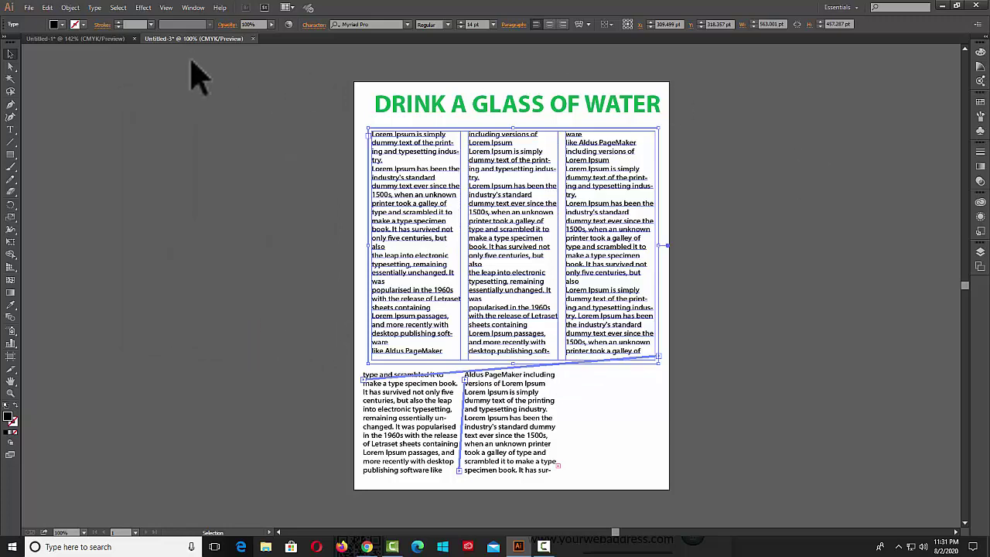
Step: Place glass.png from drive E: onto the page
left_click(29, 8)
left_click(60, 187)
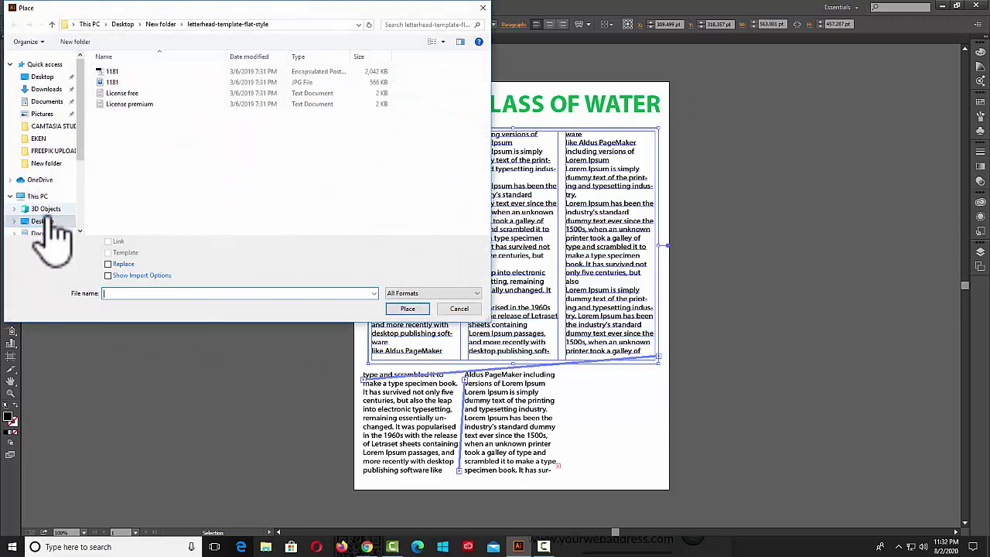
left_click_drag(80, 143, 90, 198)
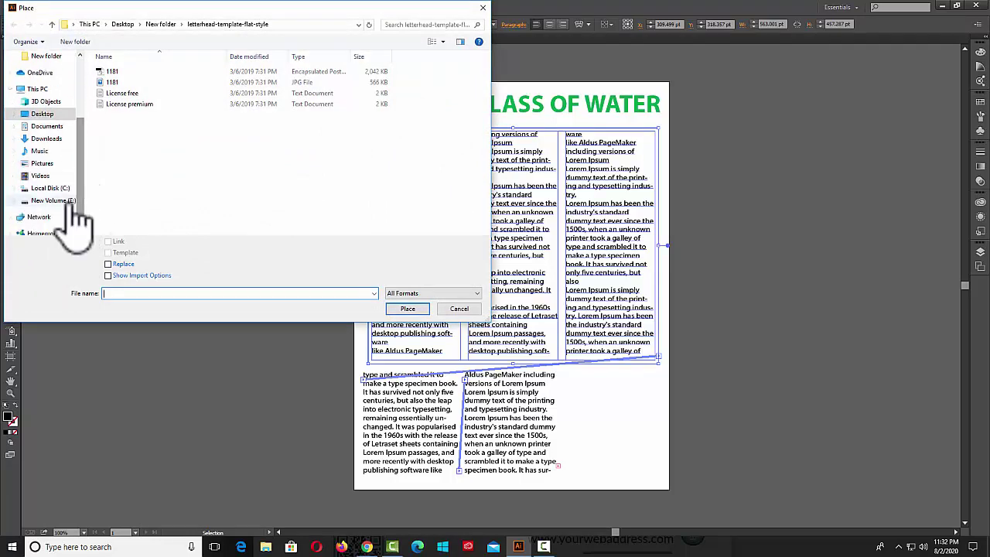
left_click(54, 201)
double_click(124, 154)
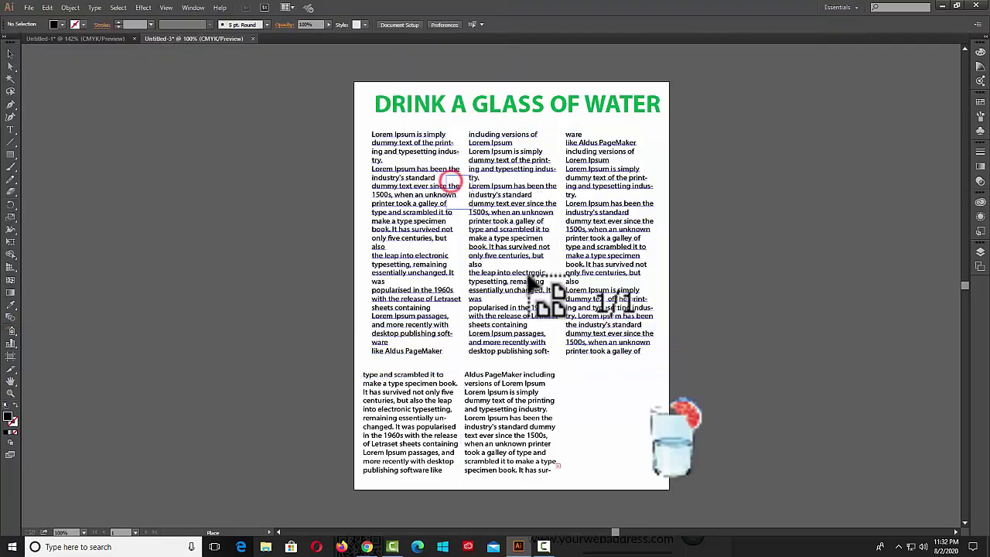
left_click(628, 346)
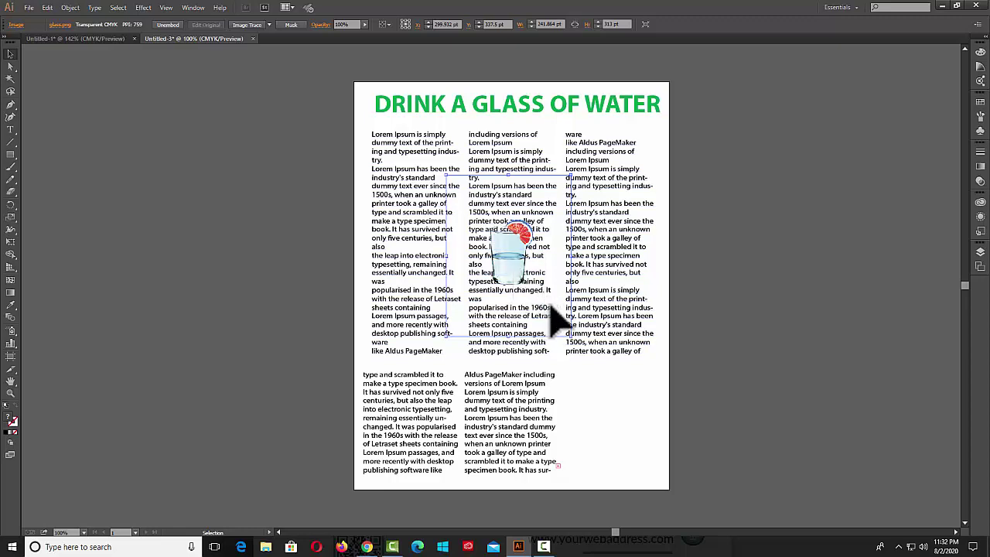
Step: Enlarge the glass image over the middle column and select it together with the text frames
left_click_drag(570, 337, 615, 403)
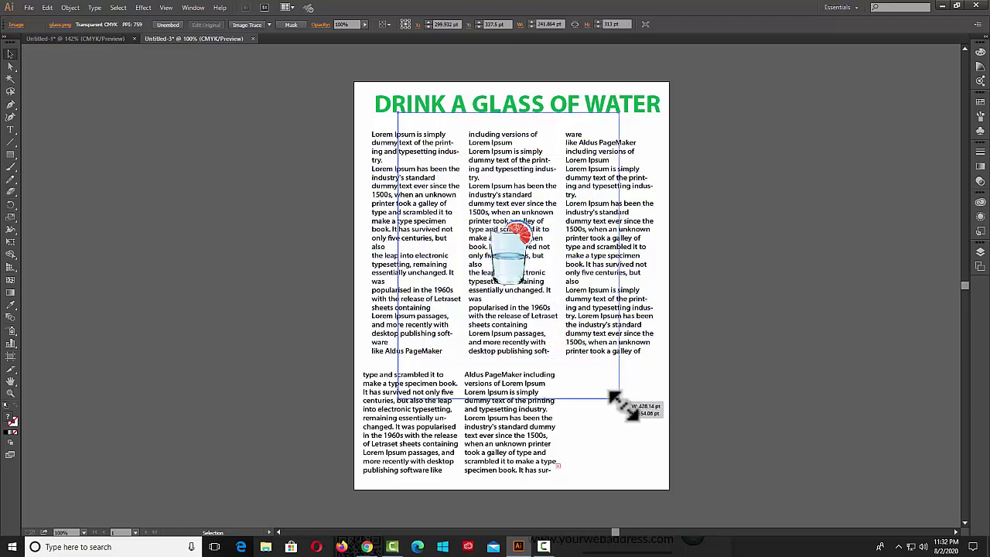
mouse_move(518, 300)
left_mouse_down()
mouse_move(519, 325)
mouse_move(554, 348)
left_mouse_up()
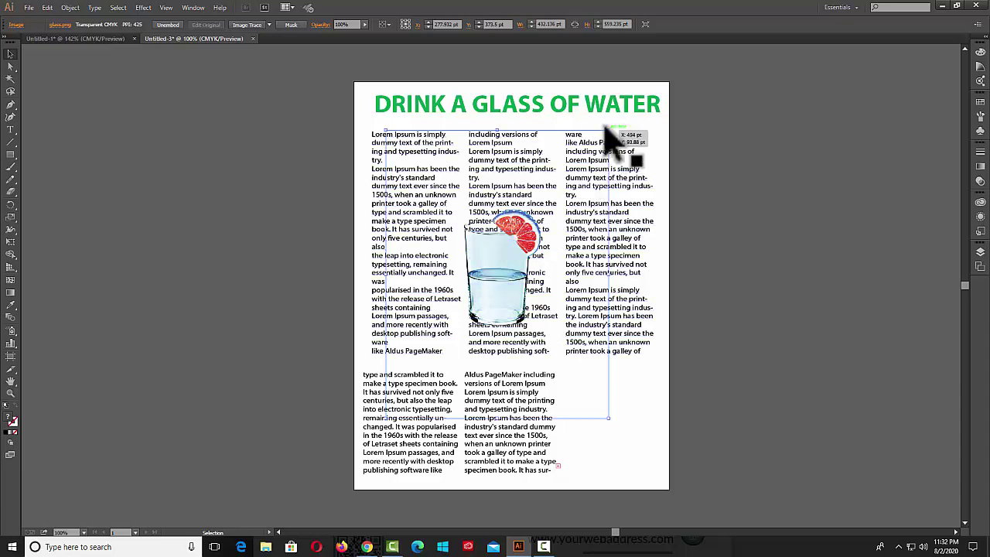
left_click_drag(610, 145, 619, 149)
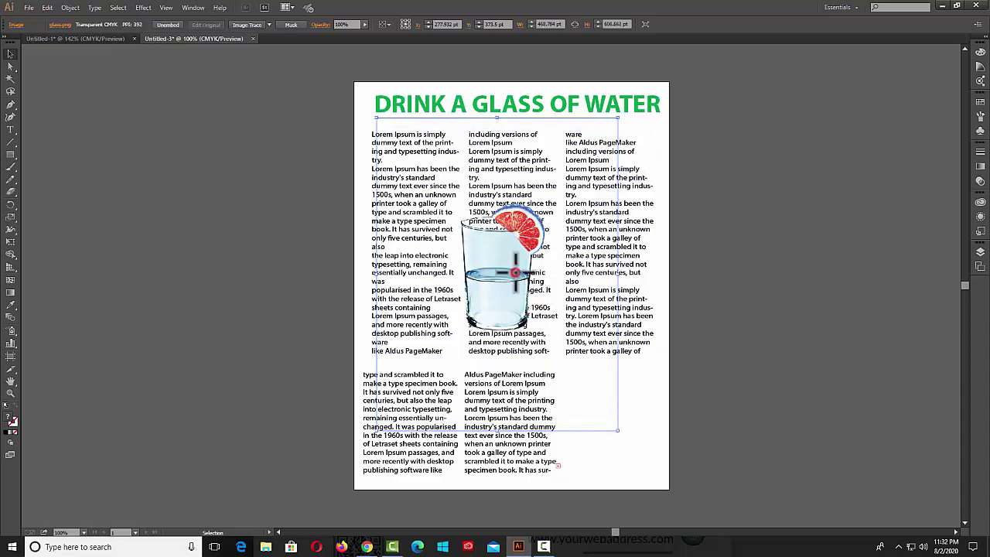
left_click_drag(526, 280, 532, 275)
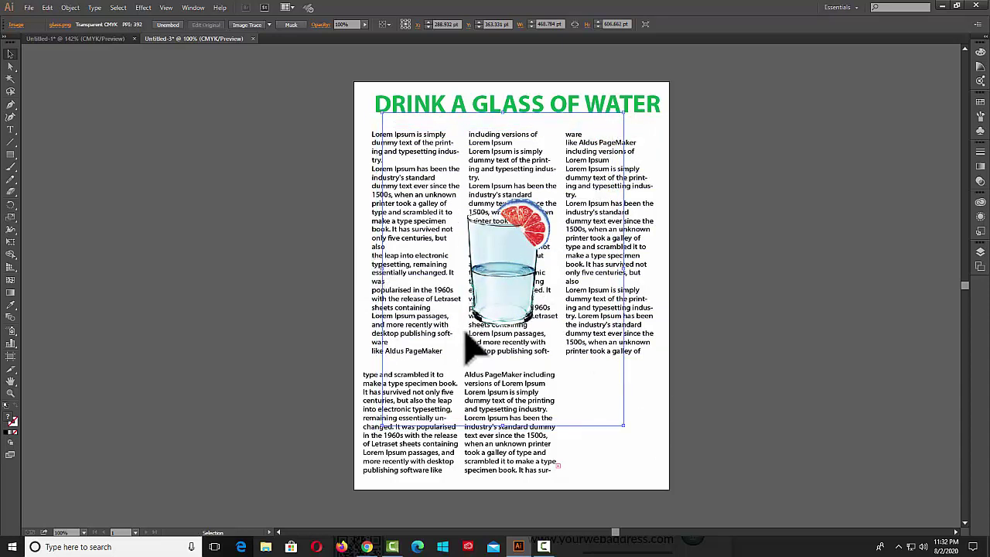
left_click(642, 313, "shift")
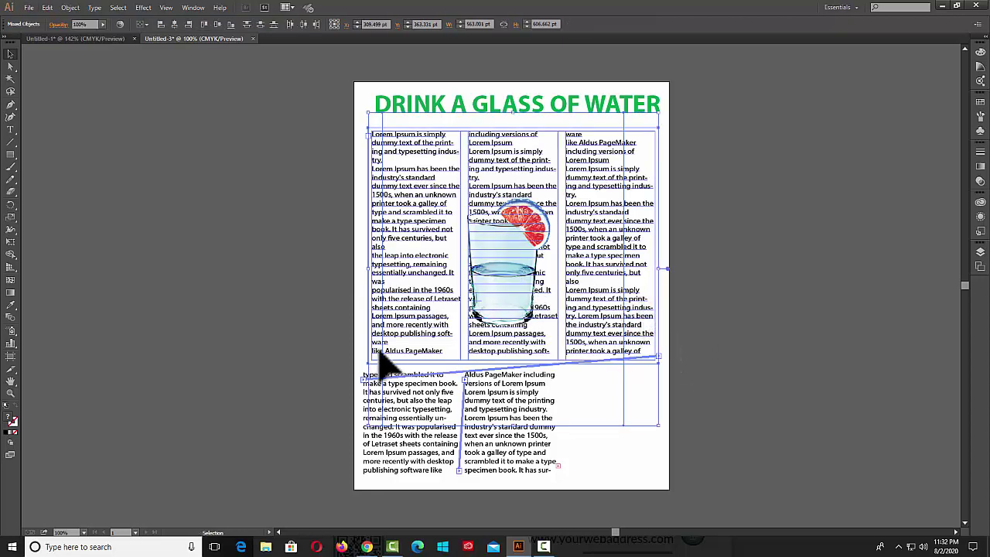
Step: Apply Object > Text Wrap > Make around the glass image and dismiss the warning
left_click(69, 7)
mouse_move(89, 306)
left_click(222, 307)
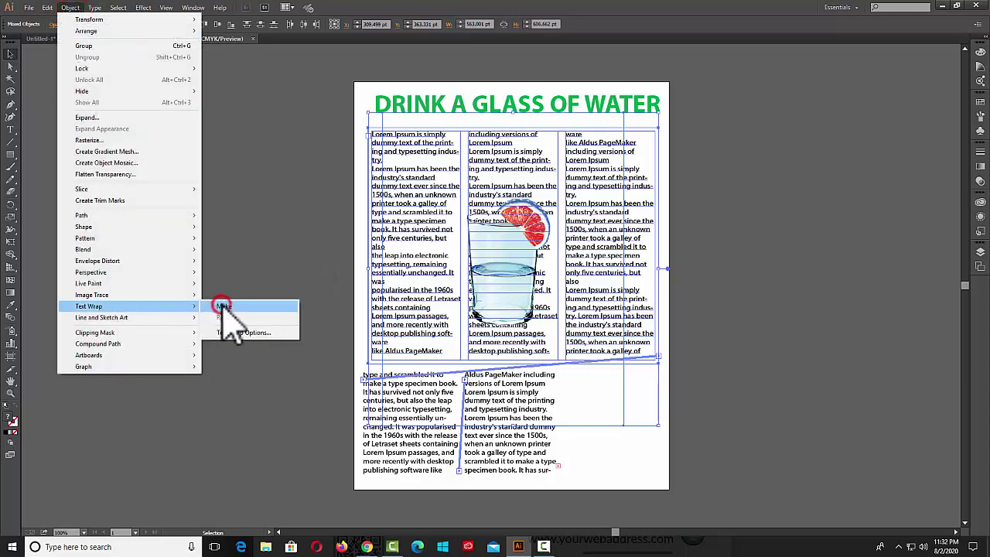
left_click(547, 286)
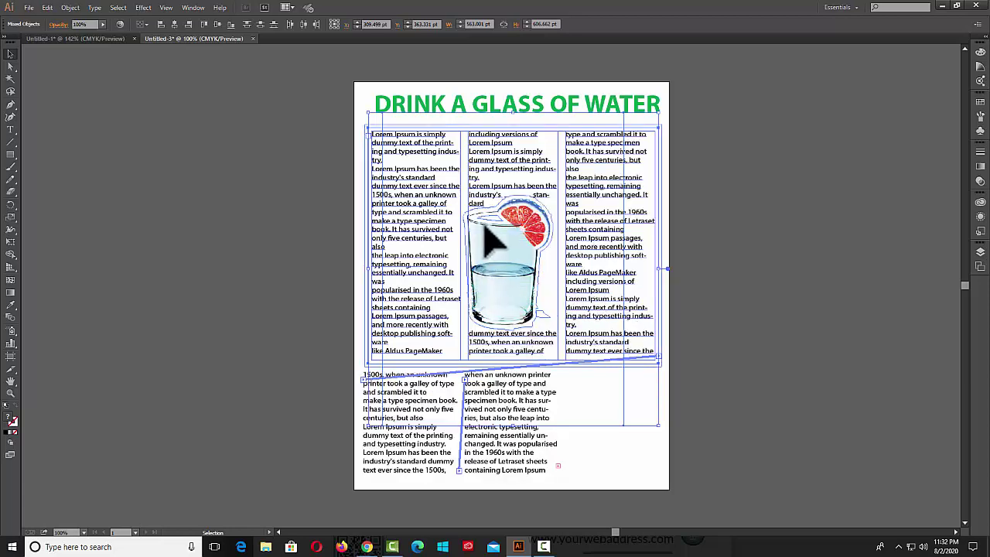
left_click(288, 207)
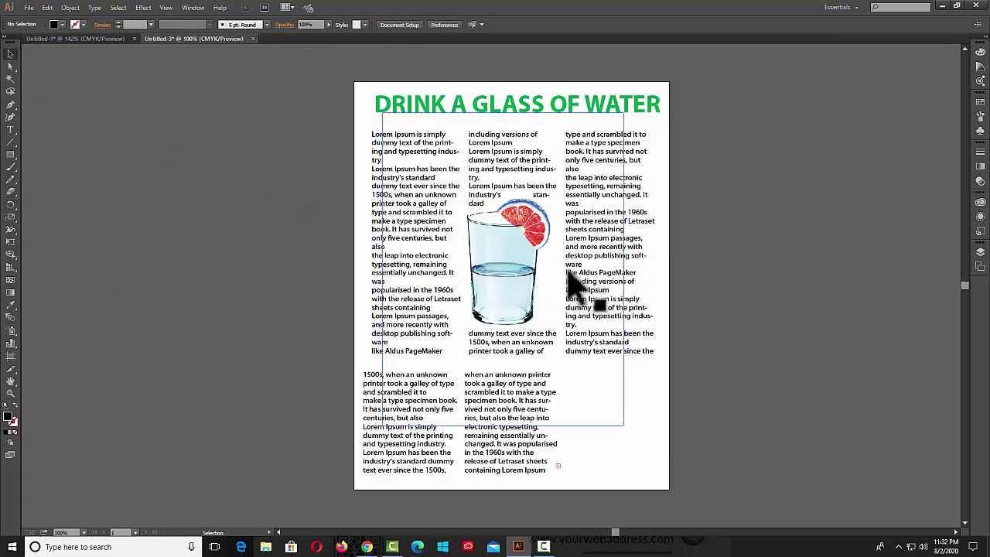
Step: Move the glass image into the middle column and lower it by about 18 pt
left_click(504, 284)
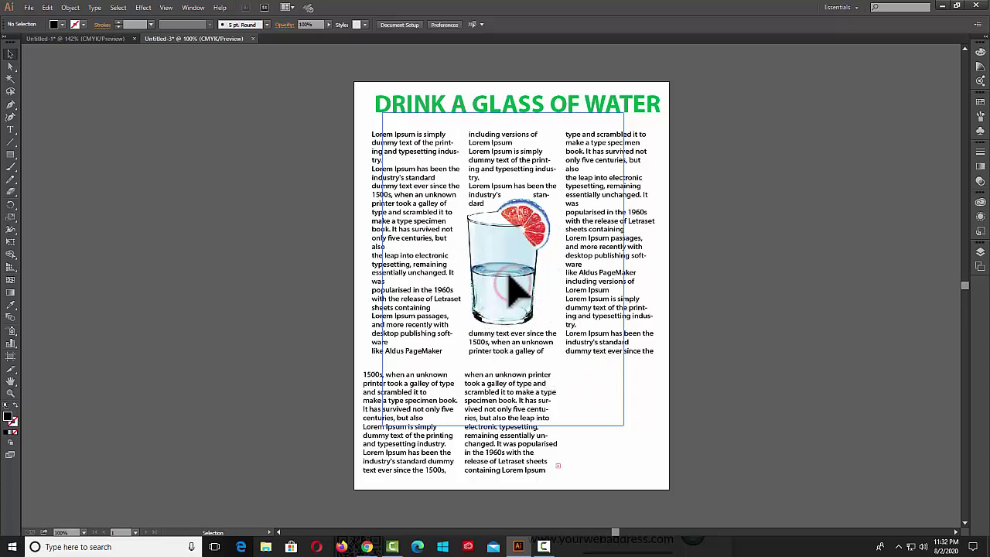
mouse_move(509, 277)
left_mouse_down()
mouse_move(488, 288)
mouse_move(424, 264)
mouse_move(531, 302)
left_mouse_up()
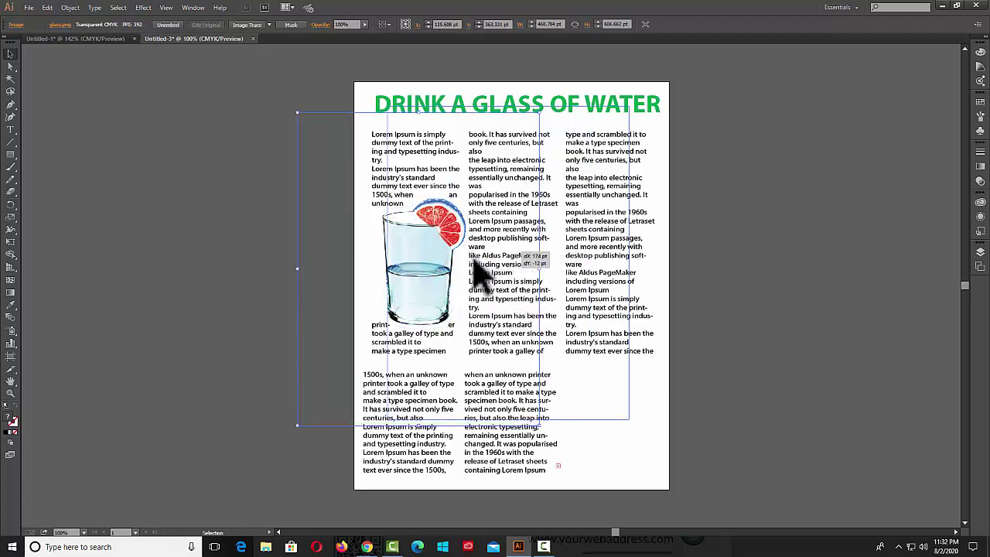
mouse_move(515, 255)
left_mouse_down()
mouse_move(609, 283)
mouse_move(628, 314)
left_mouse_up()
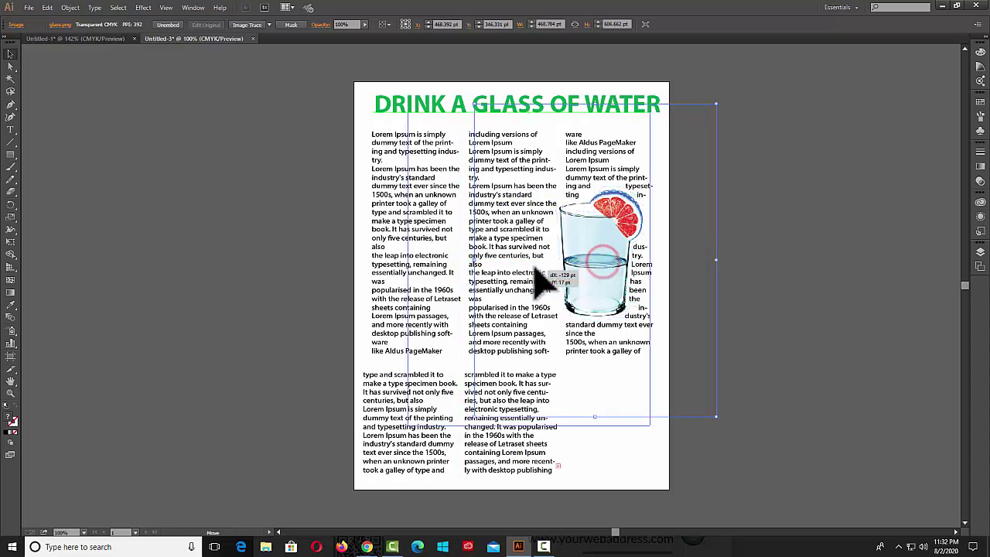
mouse_move(619, 275)
left_mouse_down()
mouse_move(542, 279)
mouse_move(498, 302)
mouse_move(564, 261)
mouse_move(489, 256)
left_mouse_up()
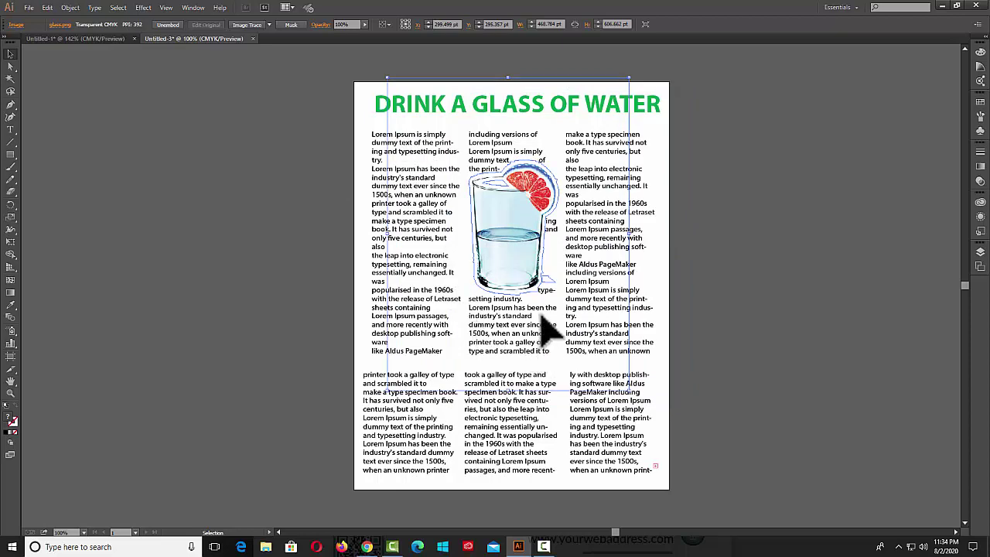
left_click_drag(513, 251, 512, 299)
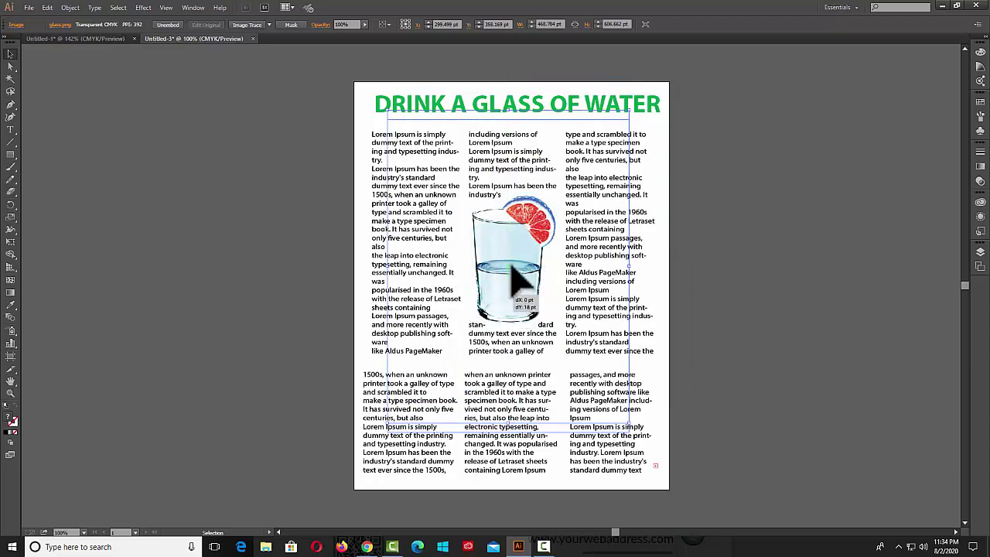
left_click_drag(492, 339, 498, 329)
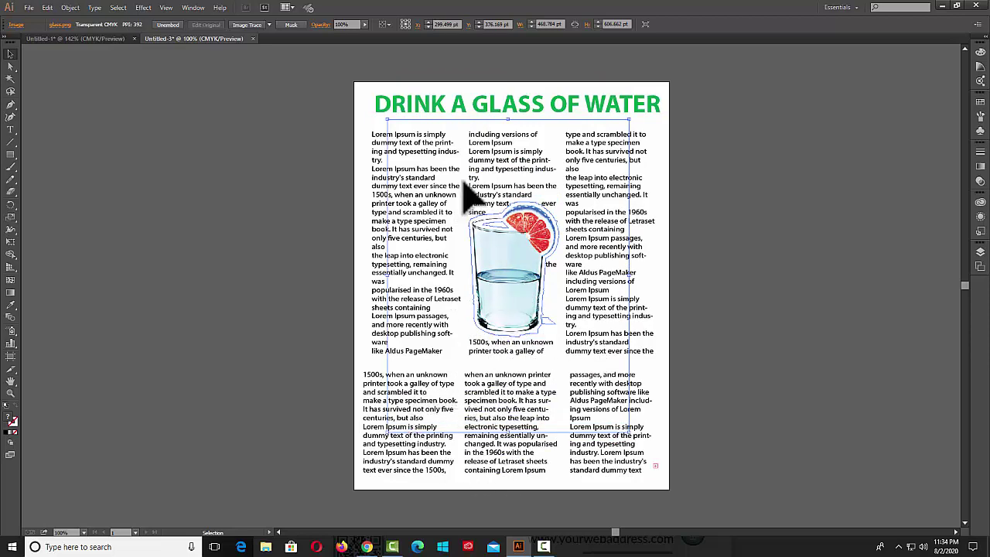
left_click_drag(619, 532, 631, 535)
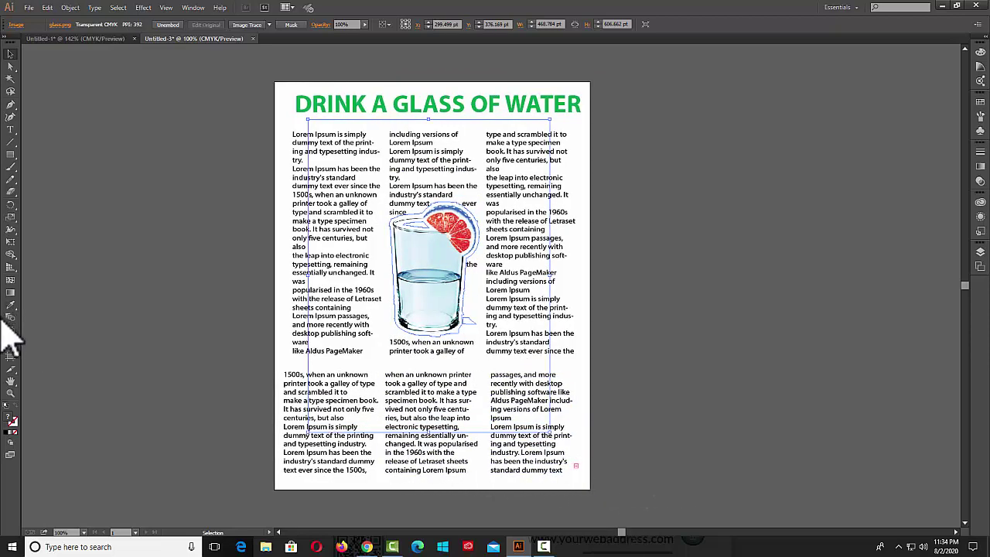
Step: Draw a second artboard to the right of the first one
left_click(10, 356)
left_click_drag(626, 80, 929, 489)
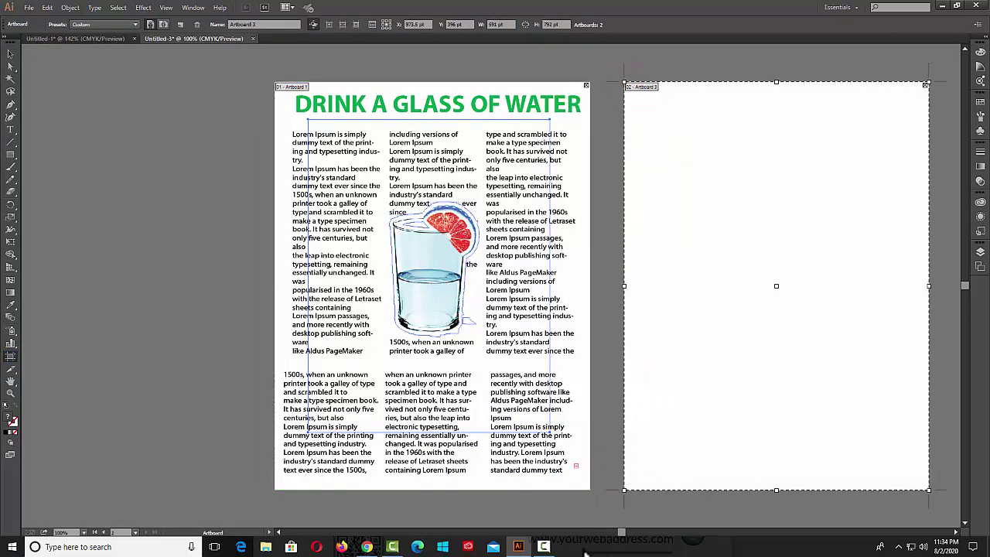
left_click_drag(624, 533, 635, 533)
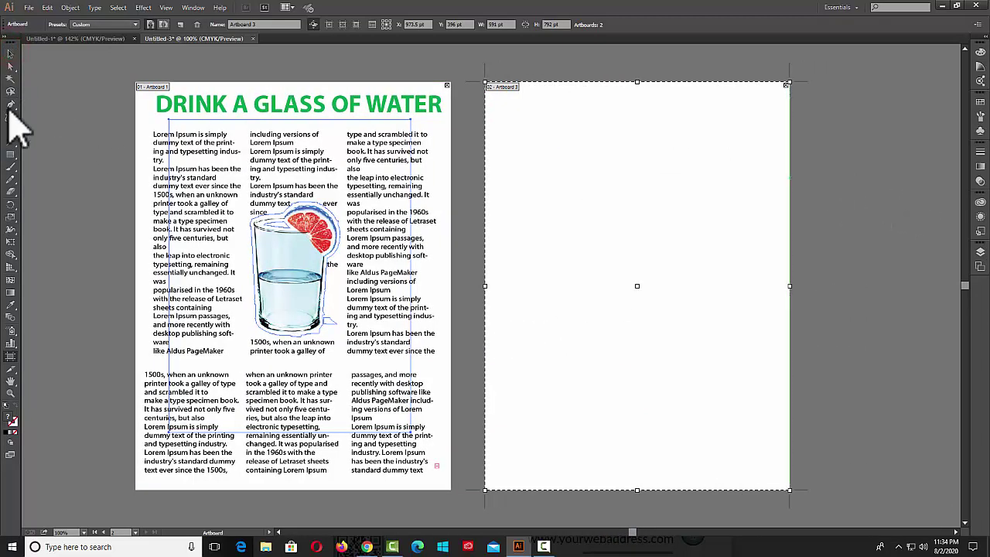
left_click(11, 53)
Step: On Artboard 2, fill a tall text frame with Lorem Ipsum pasted twice, then duplicate it as a second column
left_click(875, 194)
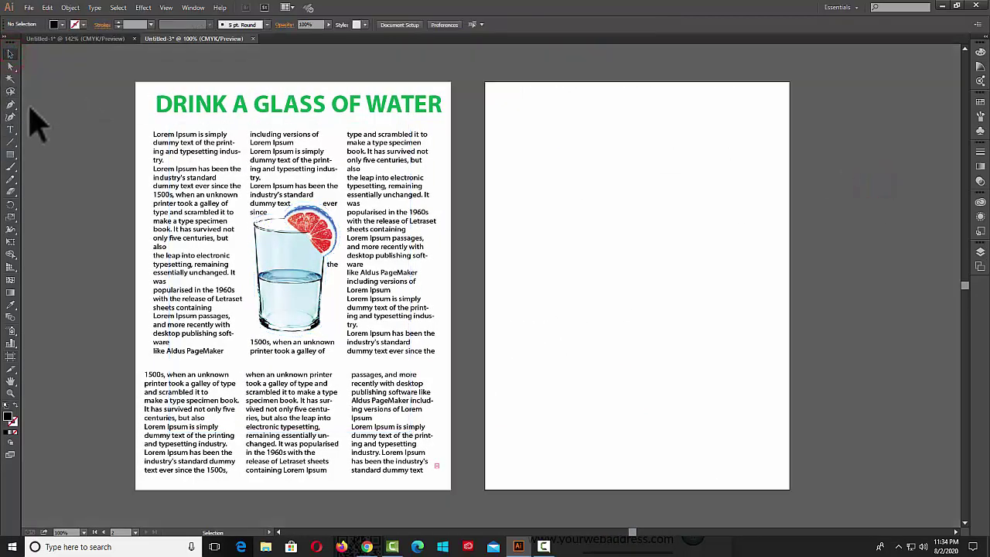
left_click(10, 130)
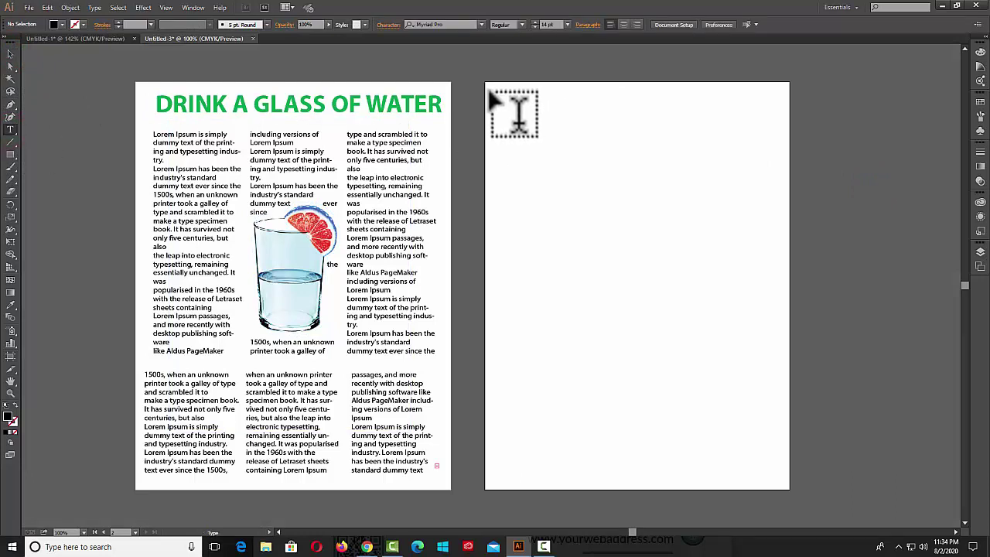
left_click_drag(494, 107, 603, 454)
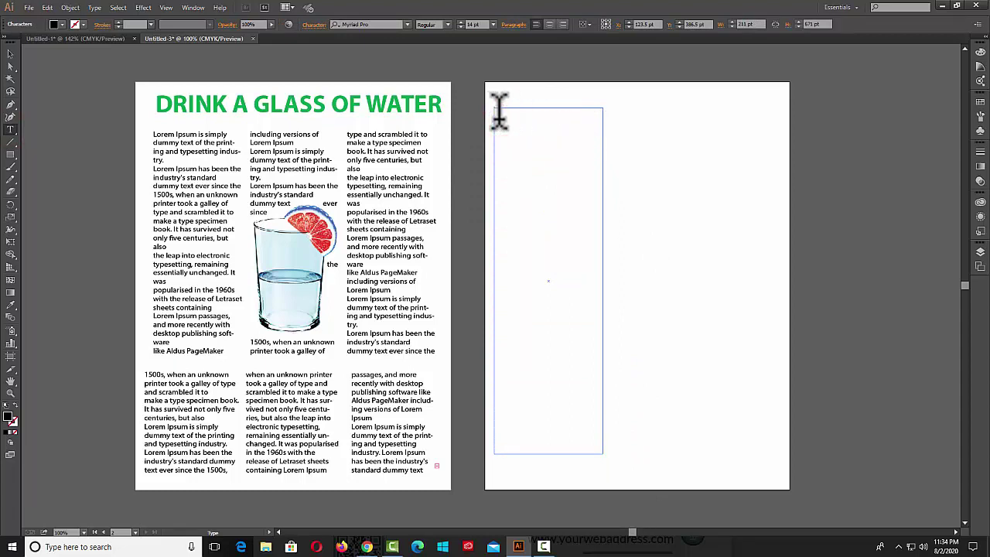
key("ctrl+v")
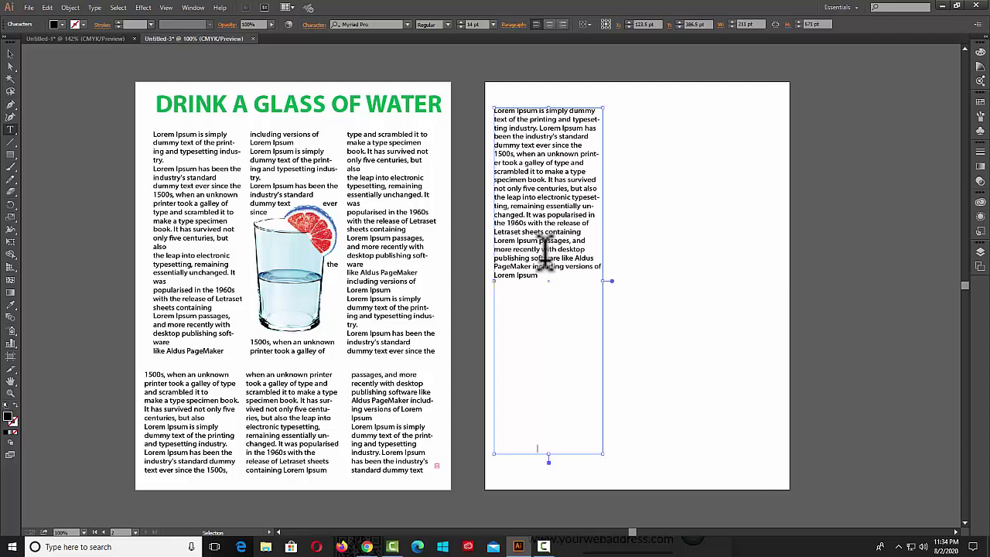
key("ctrl+v")
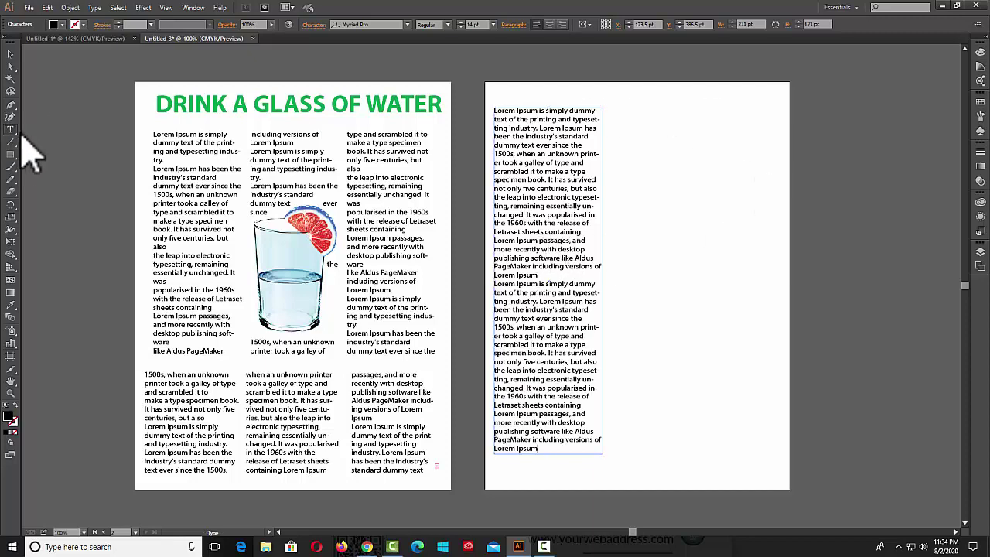
left_click(10, 53)
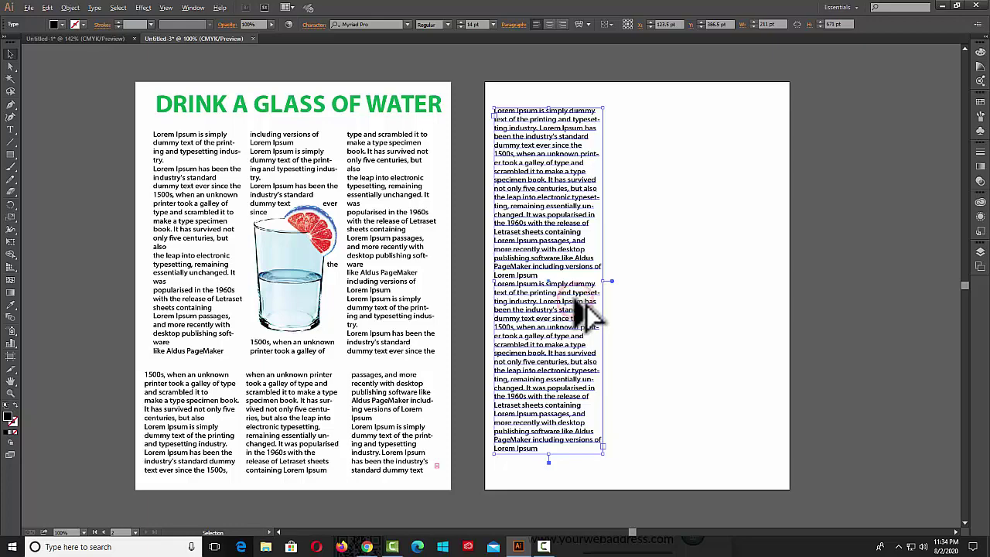
mouse_move(586, 313)
left_mouse_down()
mouse_move(707, 325)
mouse_move(693, 311)
mouse_move(704, 312)
mouse_move(713, 326)
left_mouse_up()
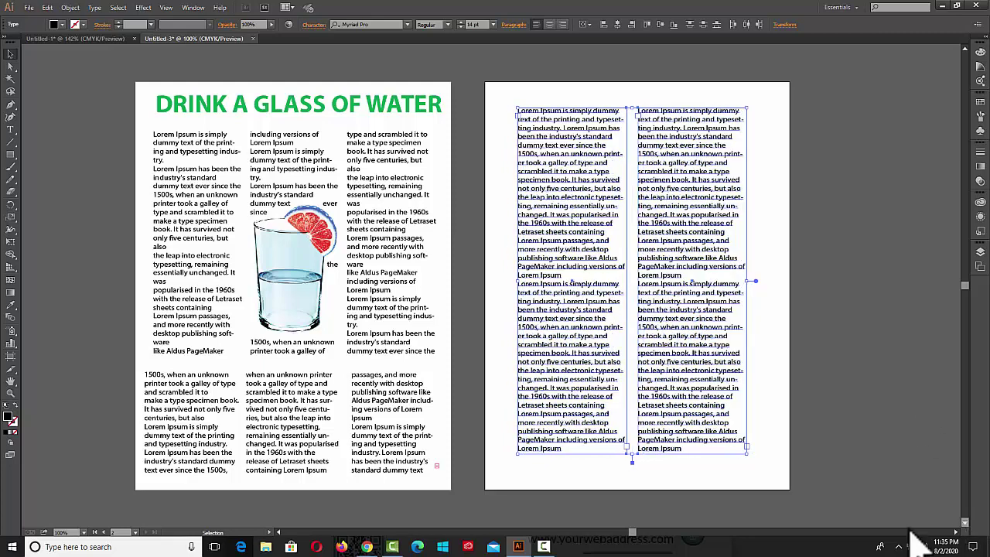
left_click(96, 9)
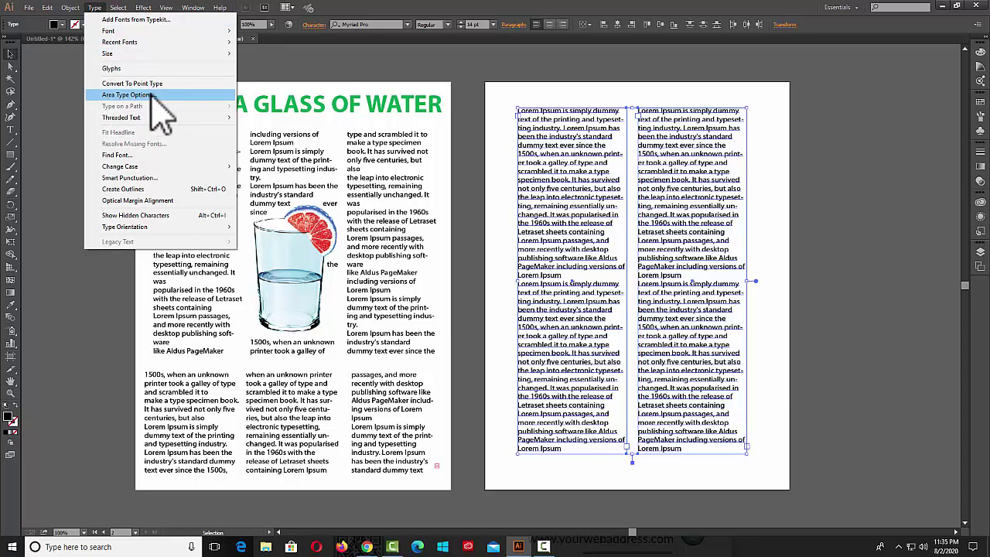
left_click(153, 96)
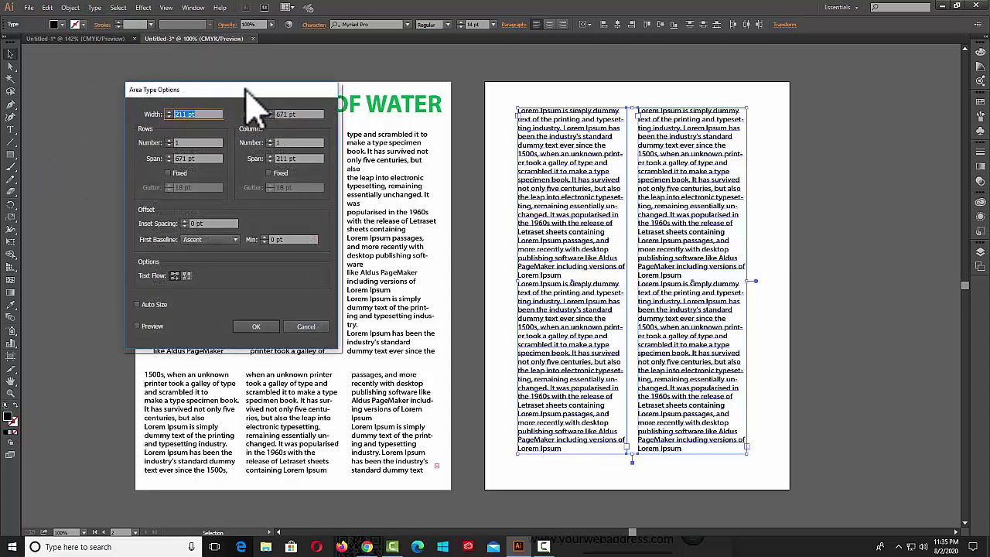
left_click_drag(246, 88, 185, 75)
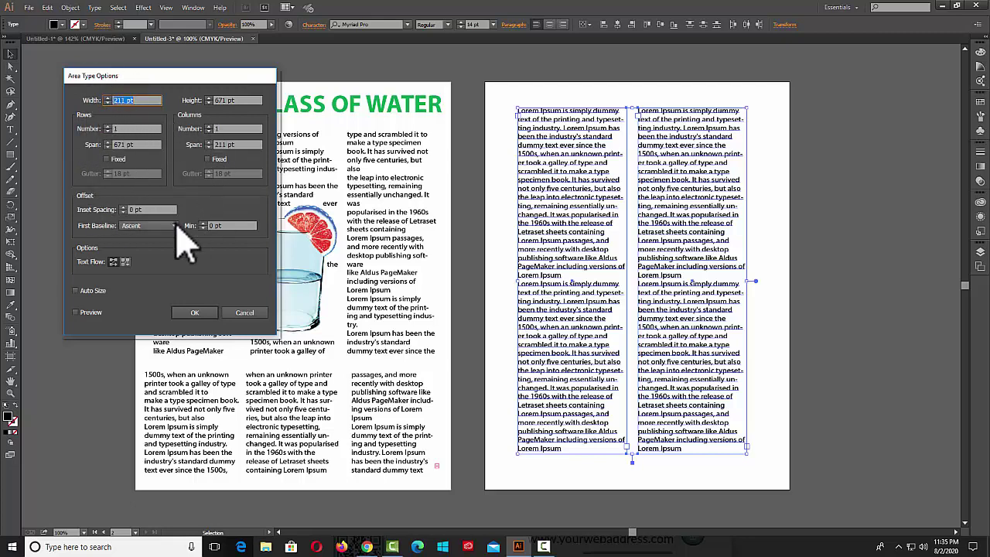
left_click(245, 314)
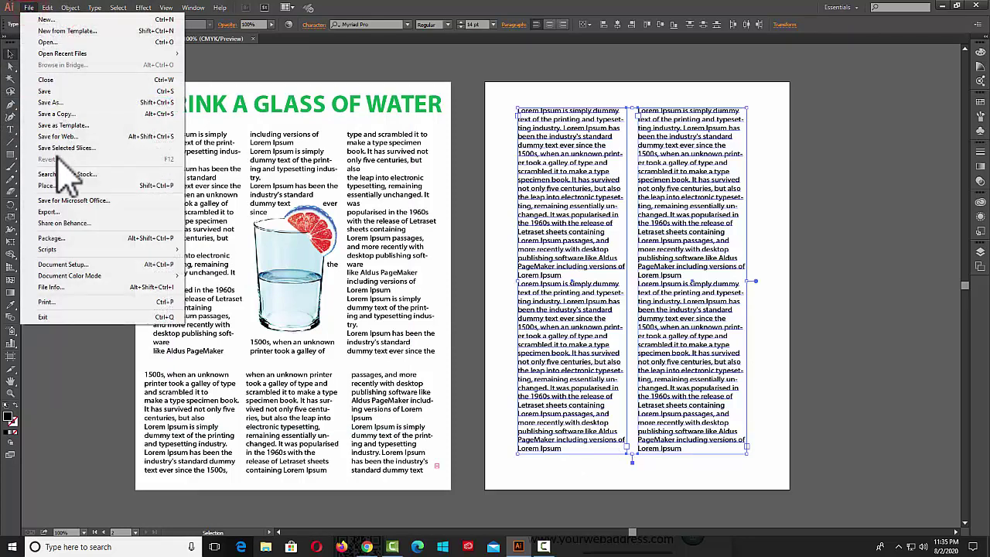
Step: Place the second glass image on Artboard 2 and enlarge it slightly
left_click(51, 185)
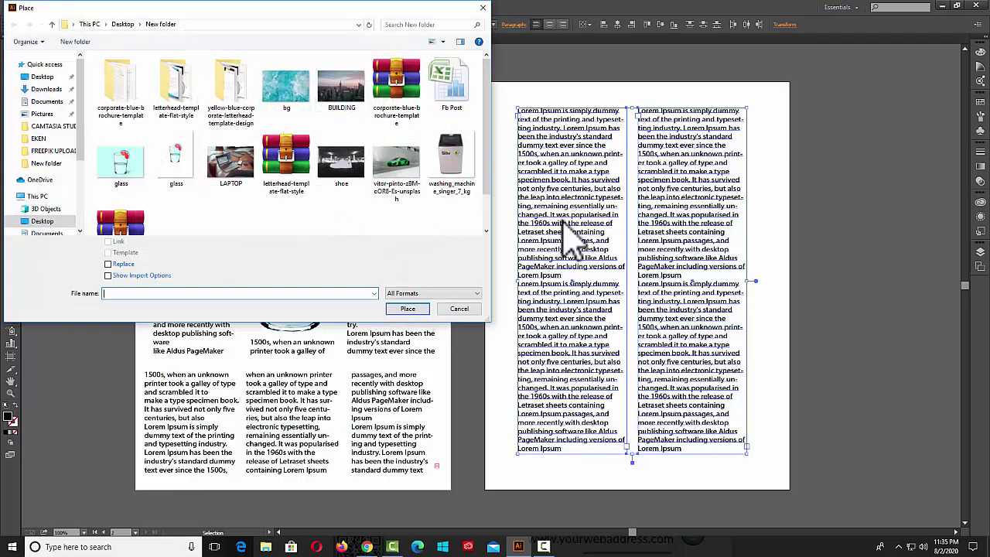
left_click(189, 181)
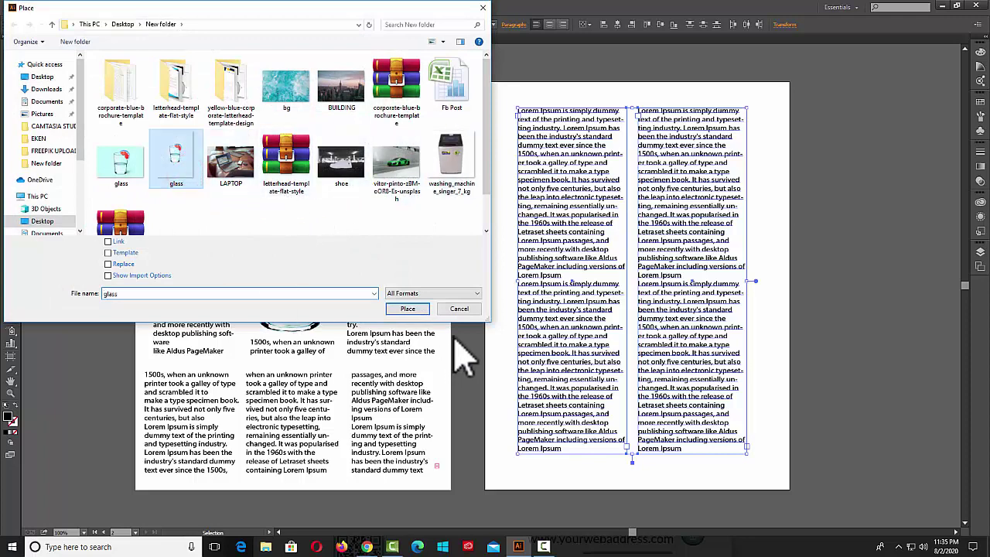
left_click(408, 309)
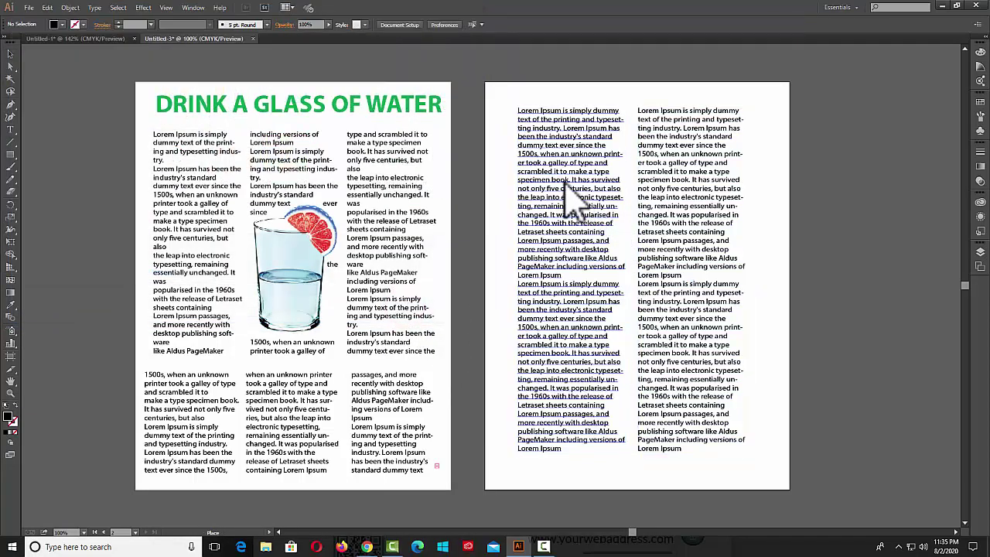
left_click(731, 403)
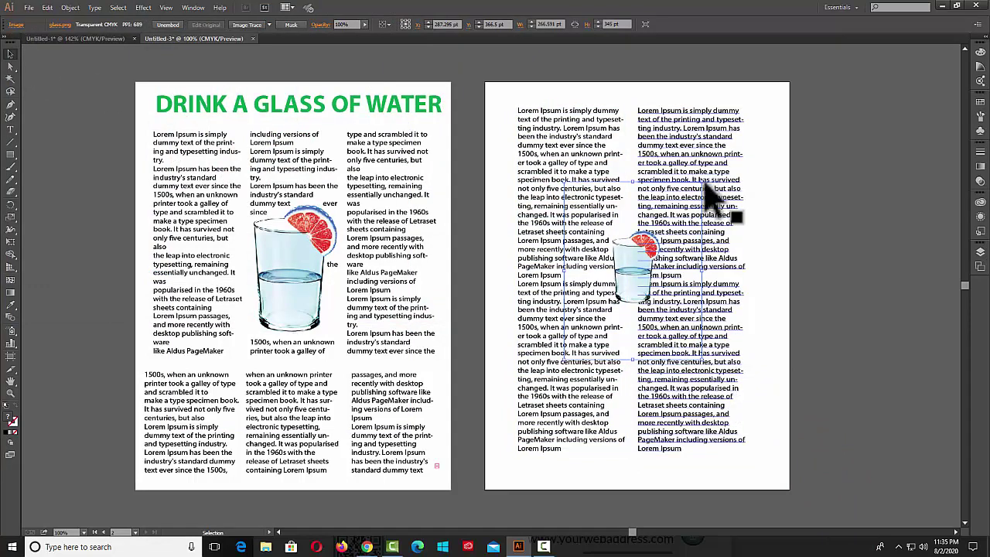
mouse_move(701, 181)
left_mouse_down()
mouse_move(735, 129)
mouse_move(673, 216)
left_mouse_up()
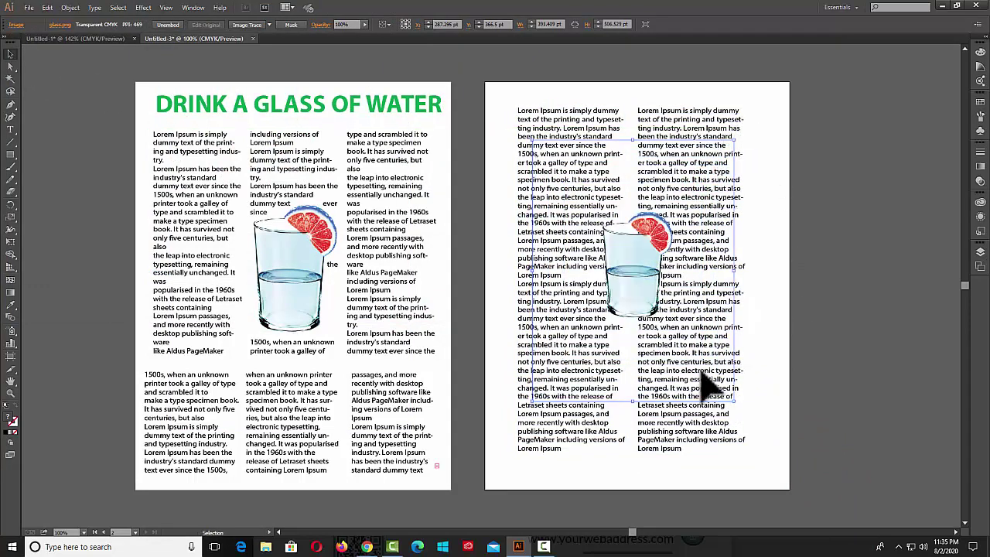
Step: Apply Text Wrap to the glass with both text columns selected
left_click(692, 421)
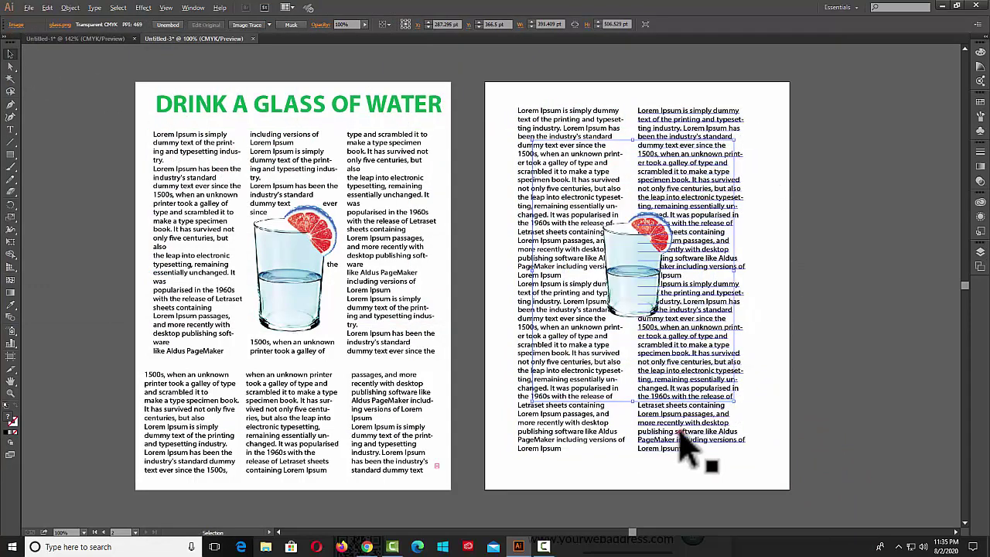
left_click(586, 439)
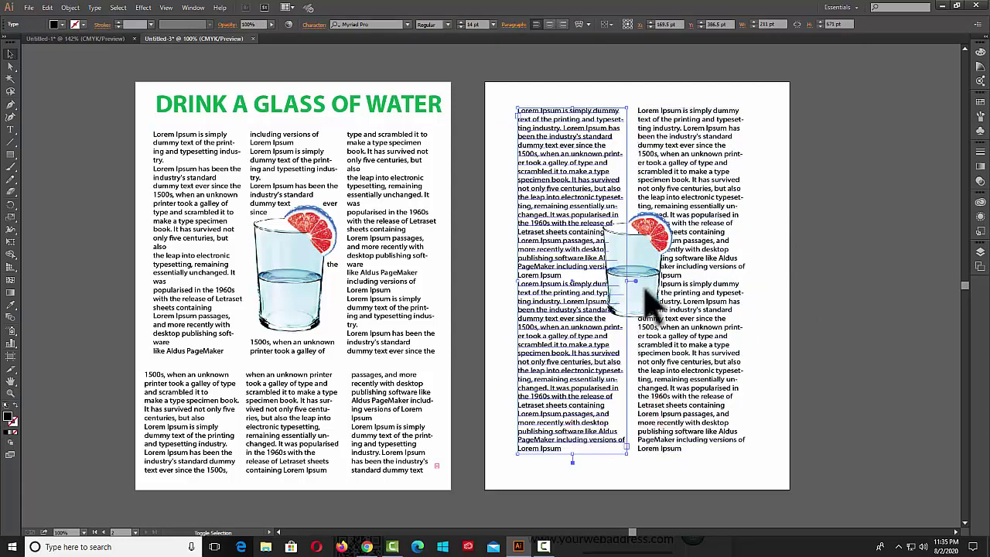
left_click(671, 233, "shift")
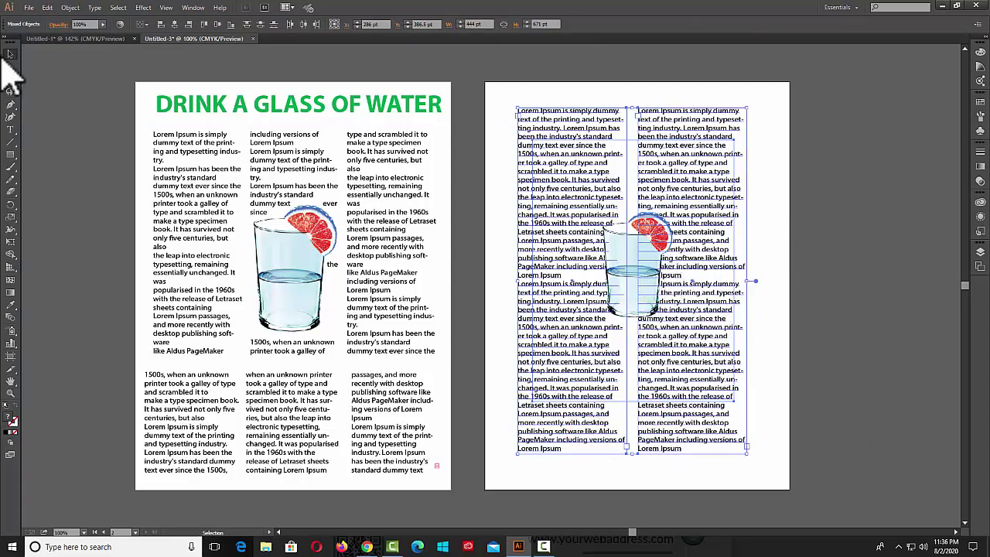
left_click(70, 8)
mouse_move(88, 307)
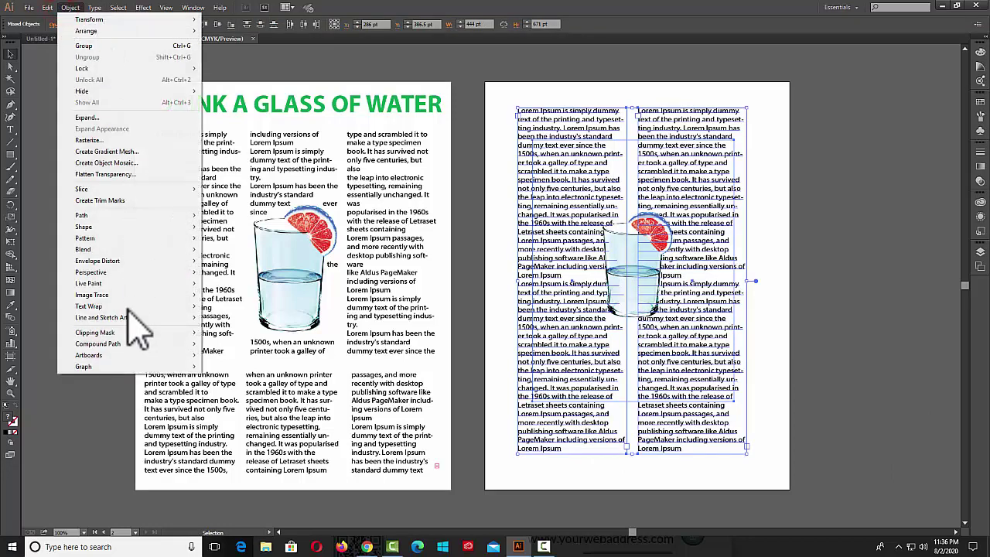
left_click(224, 306)
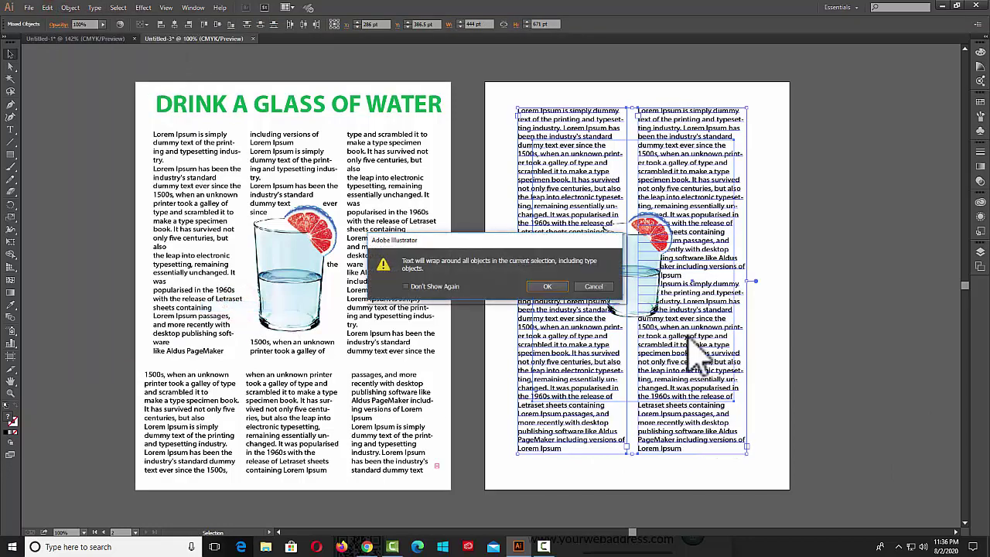
left_click(592, 294)
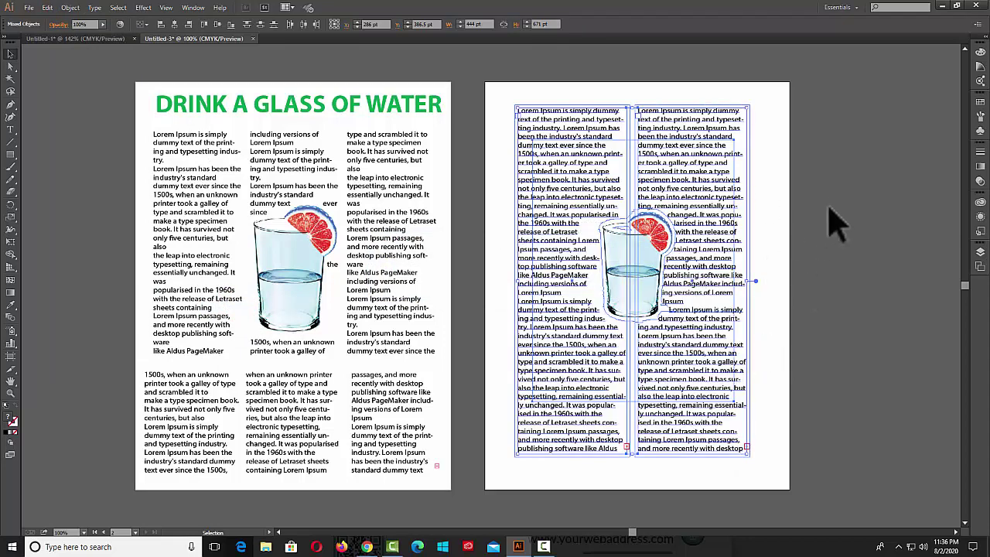
Step: Position the glass centred between the two wrapping text columns
mouse_move(638, 318)
left_mouse_down()
mouse_move(716, 297)
mouse_move(628, 285)
mouse_move(646, 337)
left_mouse_up()
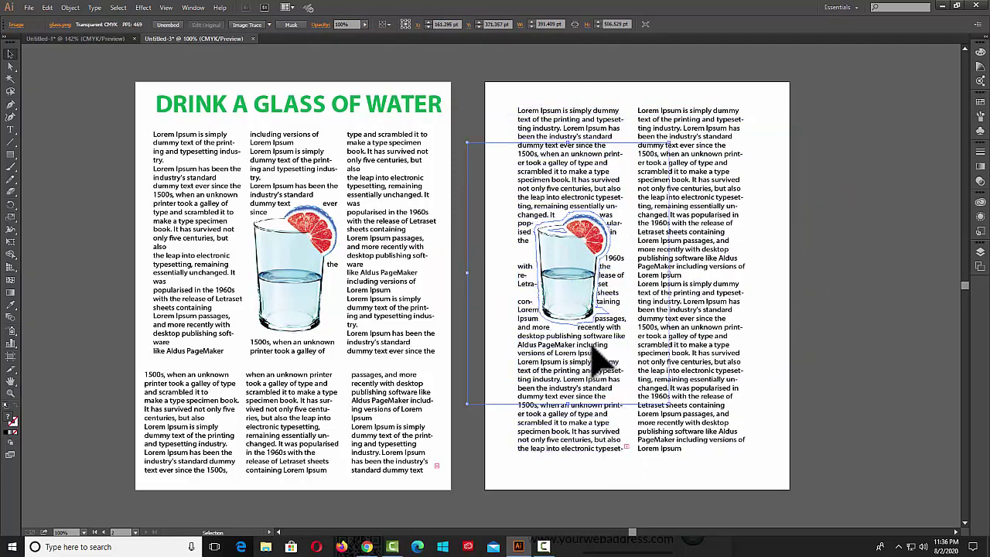
left_click_drag(588, 364, 619, 321)
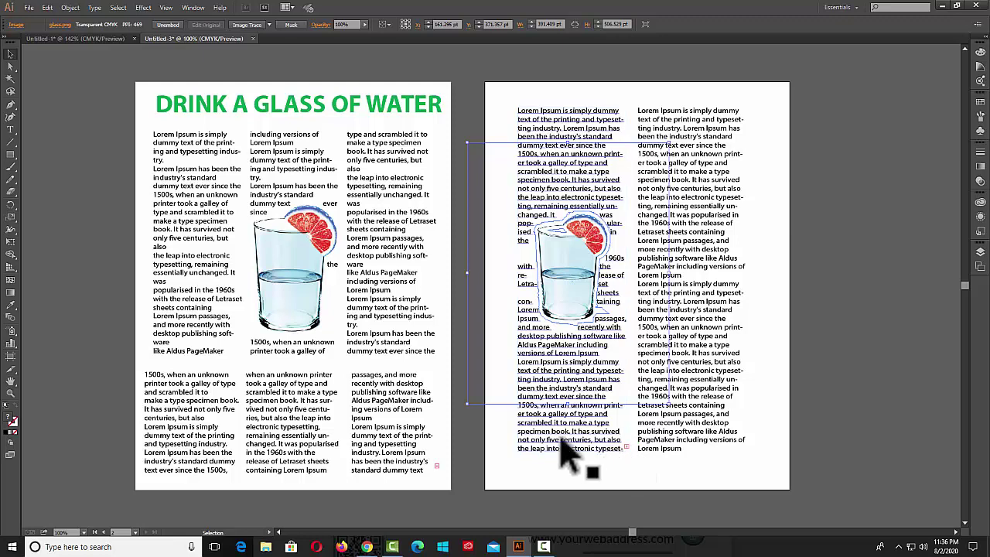
left_click(628, 450)
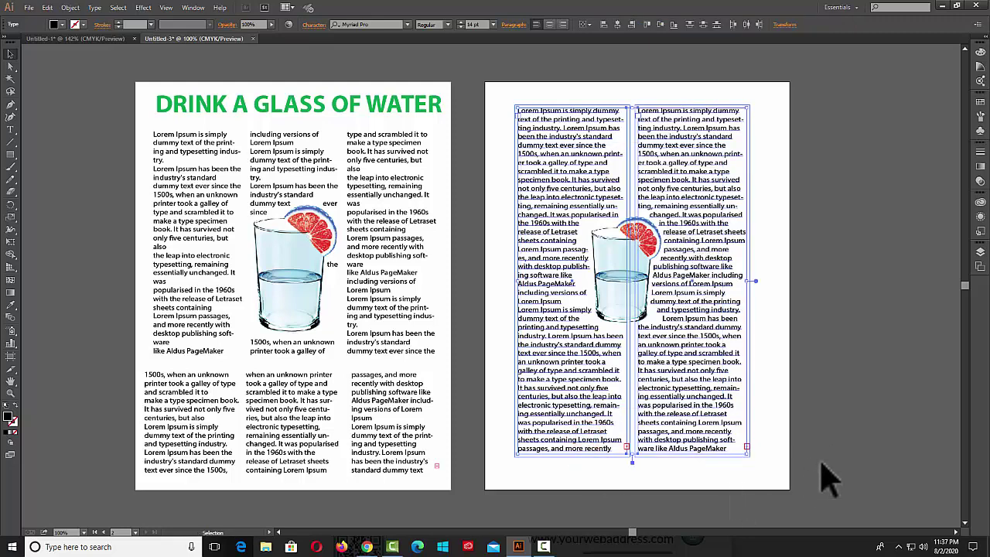
Step: Create threaded text between the left and right Lorem Ipsum frames on Artboard 2
left_click(831, 472)
left_click(667, 449)
left_click(575, 433, "shift")
left_click(94, 8)
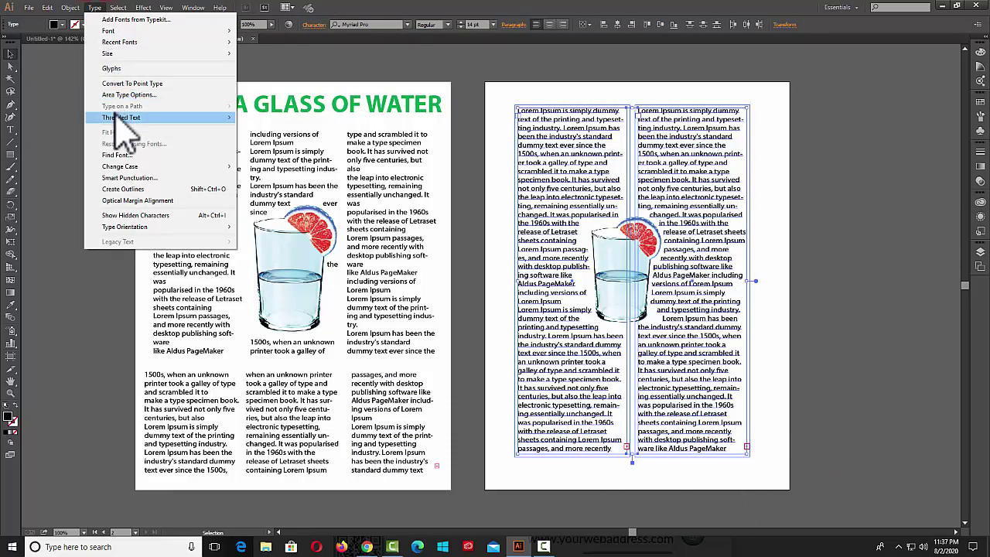
mouse_move(121, 118)
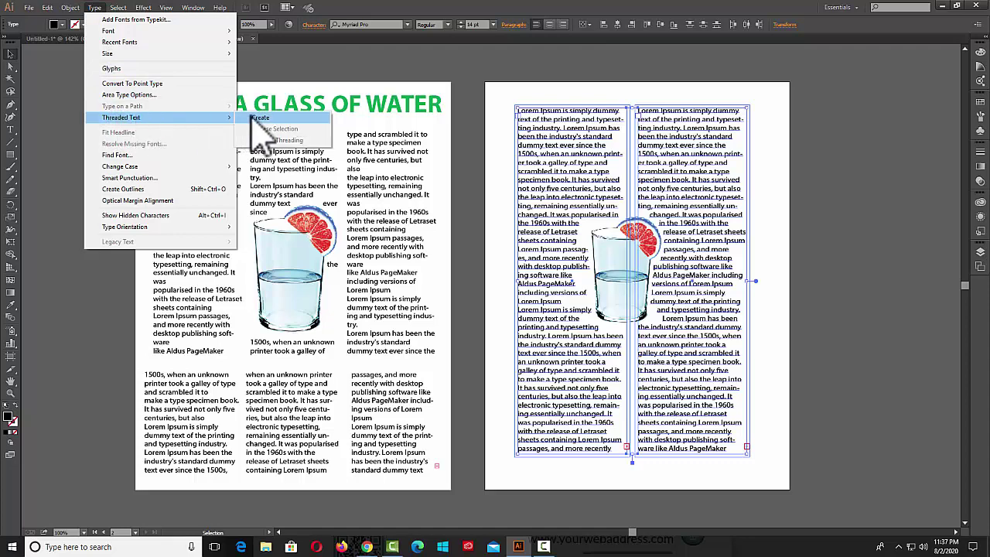
left_click(260, 118)
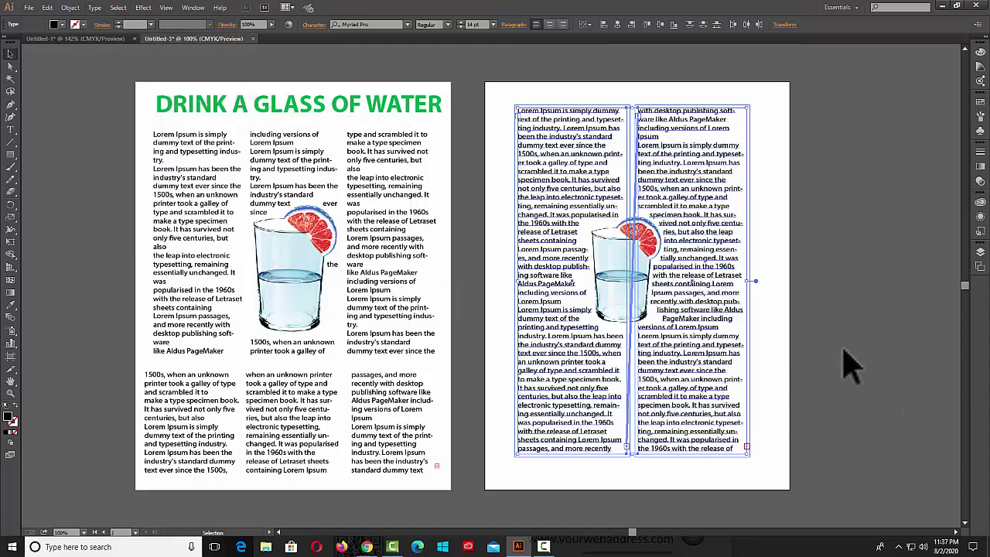
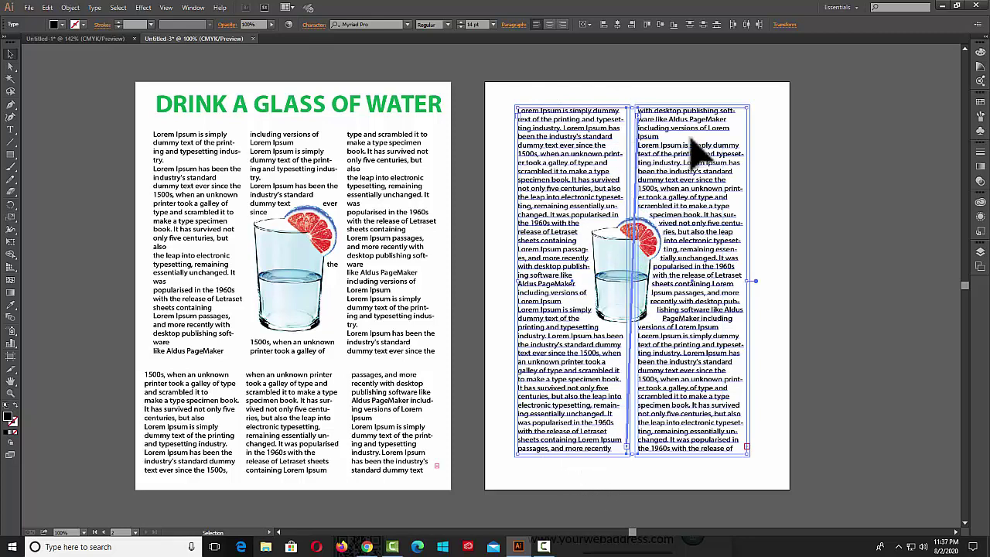
Step: Move the glass image up into the right page's text columns, then select both frames with it
left_click_drag(667, 321, 664, 290)
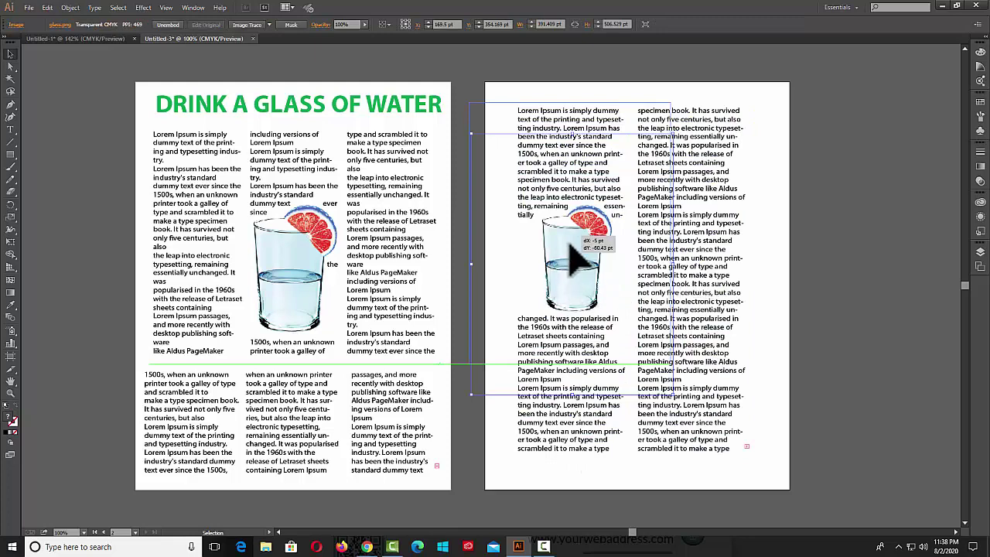
left_click_drag(596, 350, 596, 421)
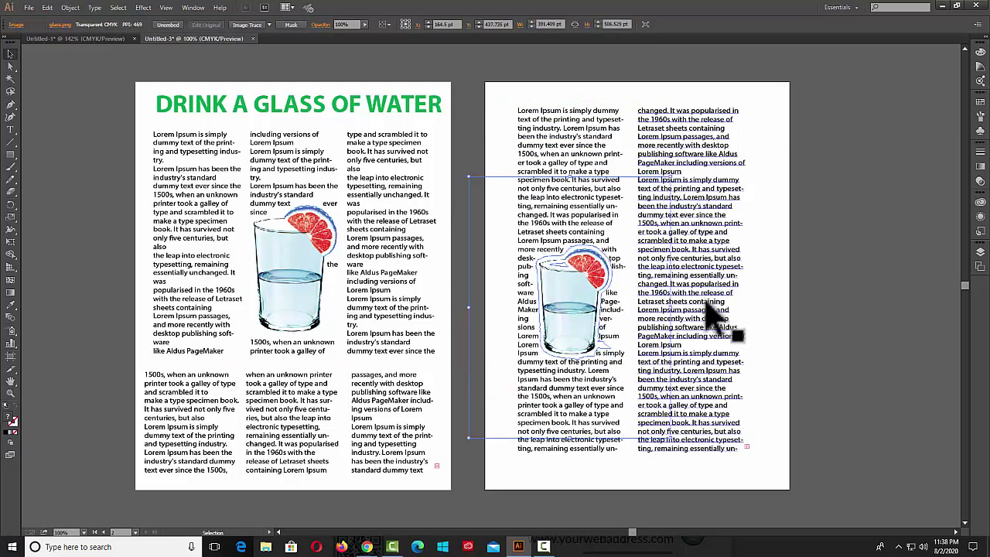
left_click_drag(678, 335, 677, 313)
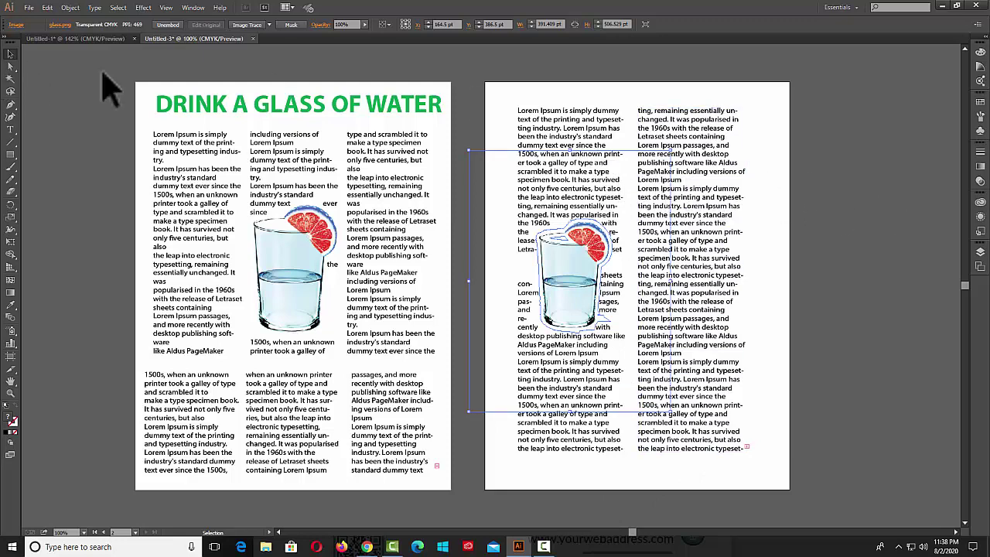
left_click_drag(512, 94, 783, 468)
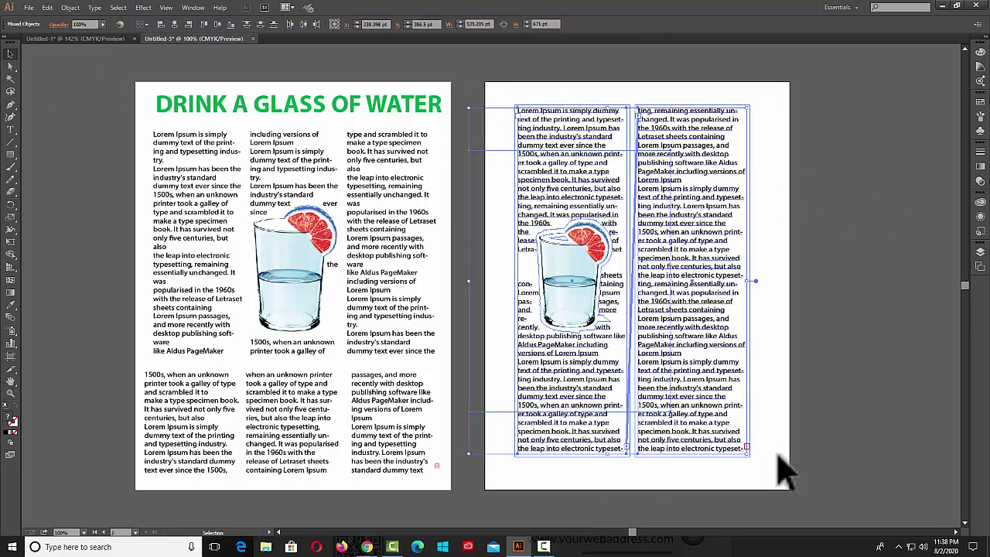
Step: Replace the old content with a new text frame holding the pasted Lorem Ipsum text
key("Delete")
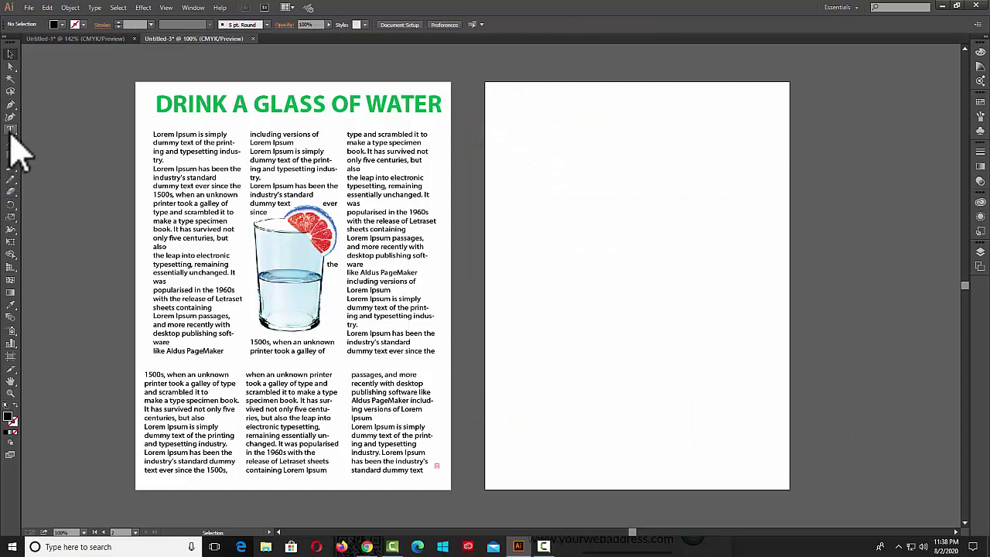
left_click(10, 129)
left_click_drag(501, 110, 588, 343)
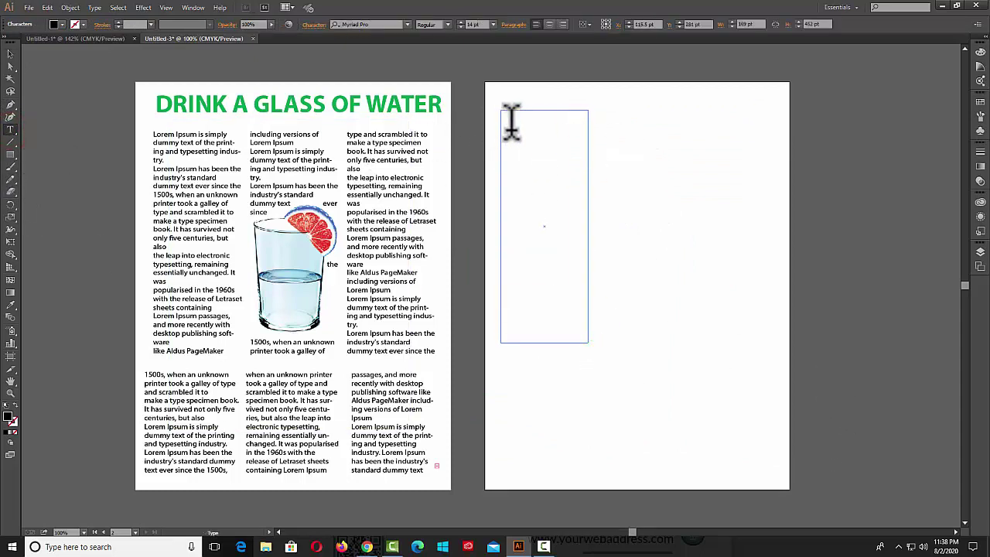
key("ctrl+v")
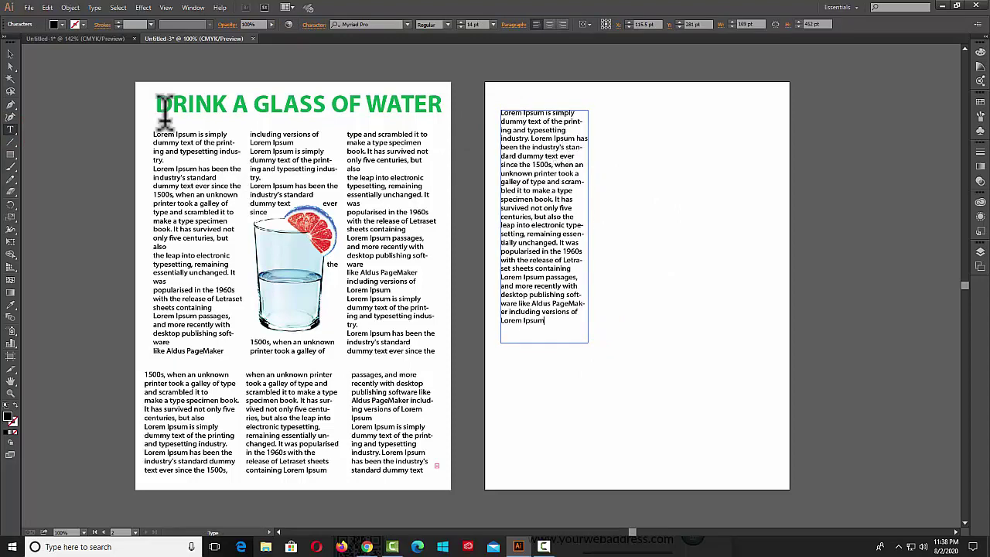
Step: Duplicate the Lorem Ipsum frame twice into three side-by-side columns and select them all
left_click(11, 55)
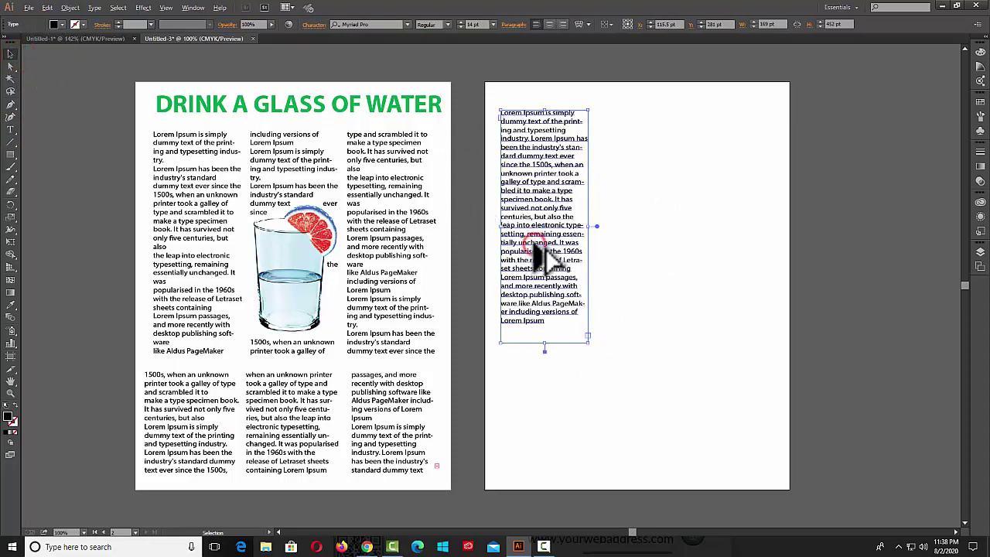
mouse_move(535, 241)
left_mouse_down()
mouse_move(633, 248)
mouse_move(654, 261)
mouse_move(762, 260)
mouse_move(744, 251)
left_mouse_up()
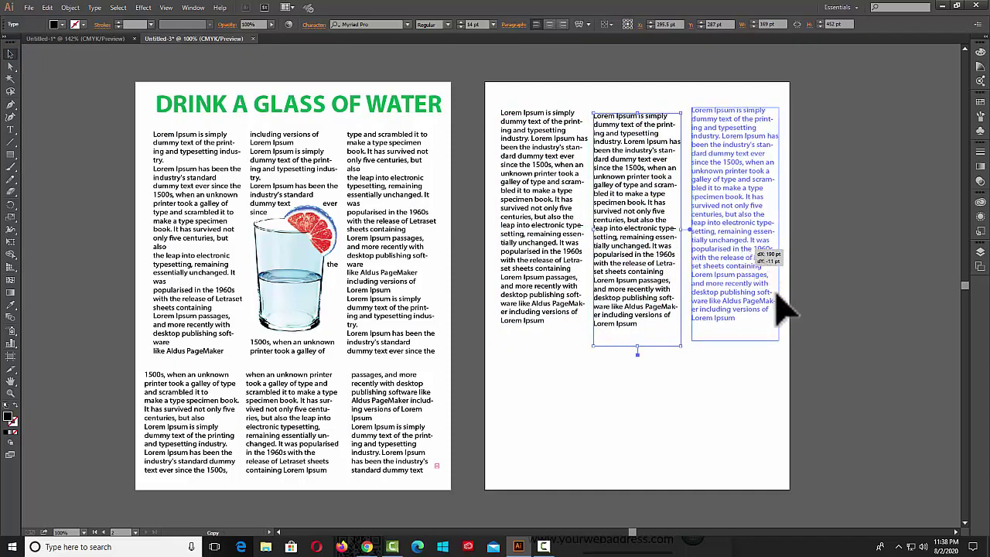
left_click_drag(781, 309, 781, 310)
left_click_drag(489, 93, 812, 391)
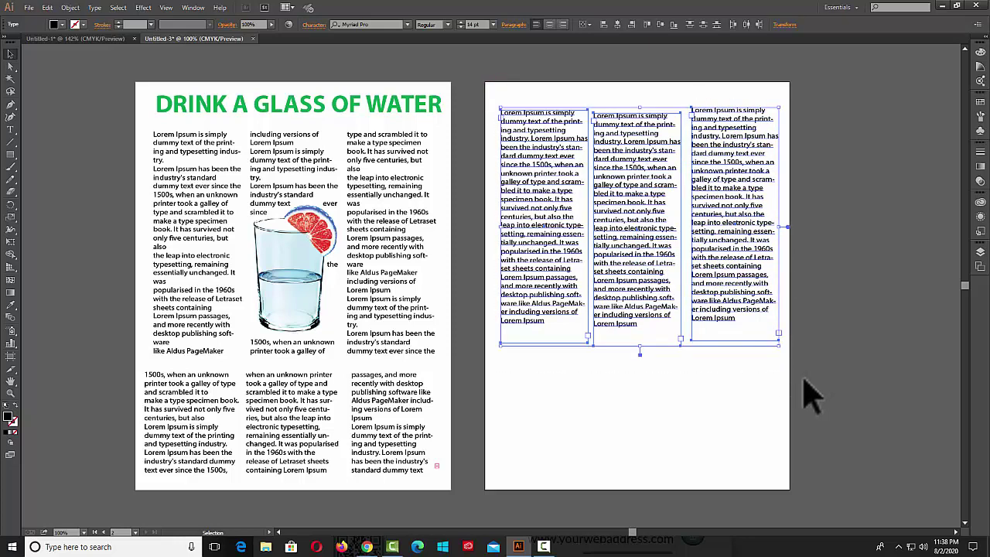
Step: Thread the three columns together and flow their overflow text into a new linked frame below
left_click(96, 8)
mouse_move(155, 118)
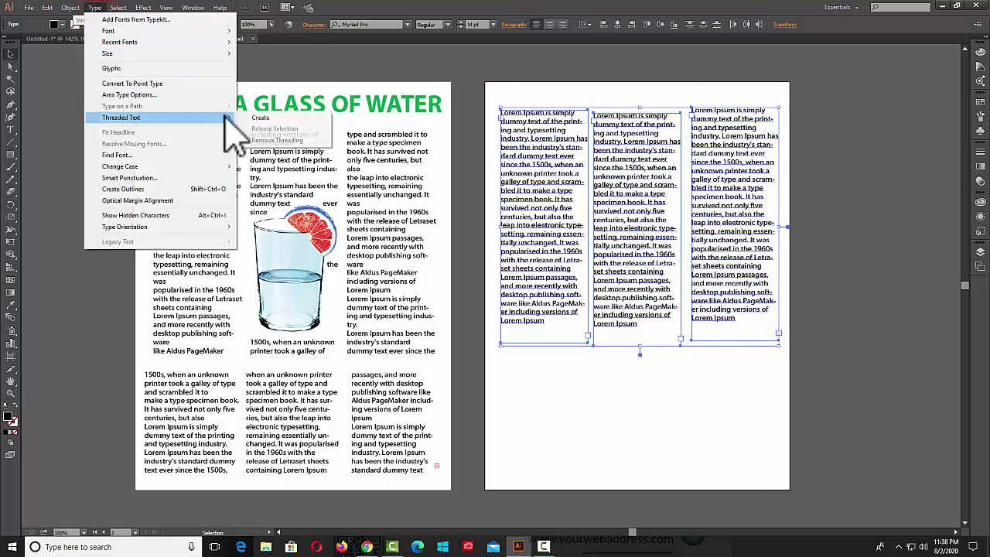
left_click(260, 117)
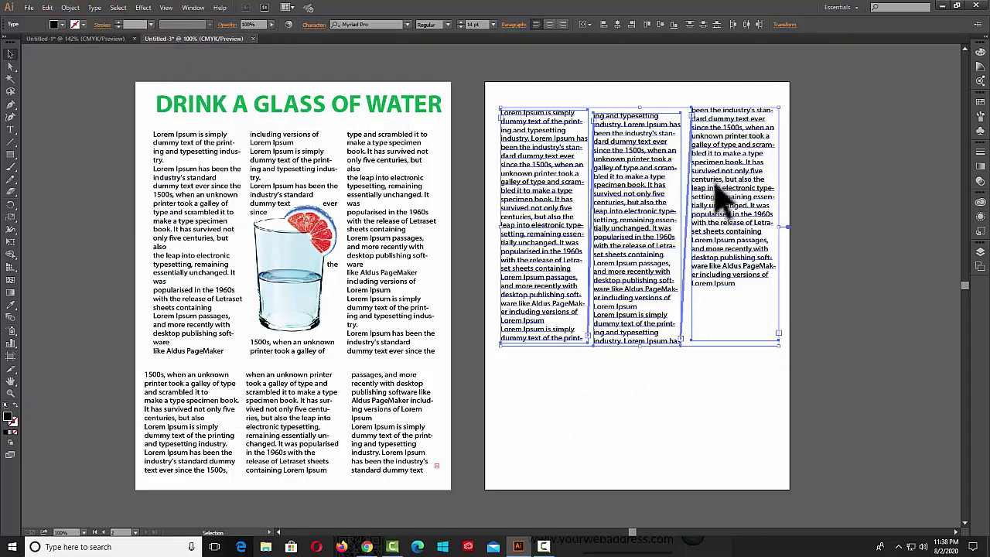
left_click(438, 466)
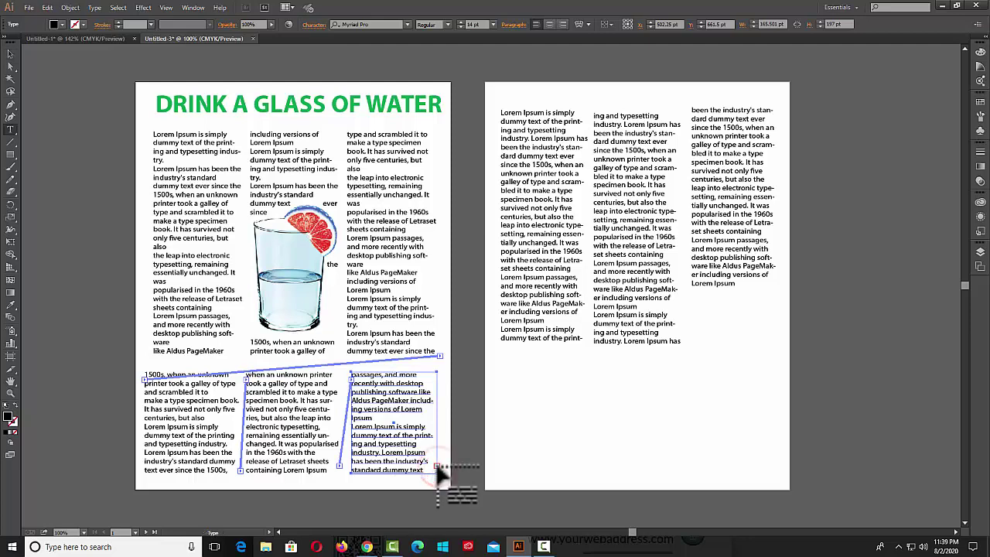
left_click_drag(501, 400, 719, 483)
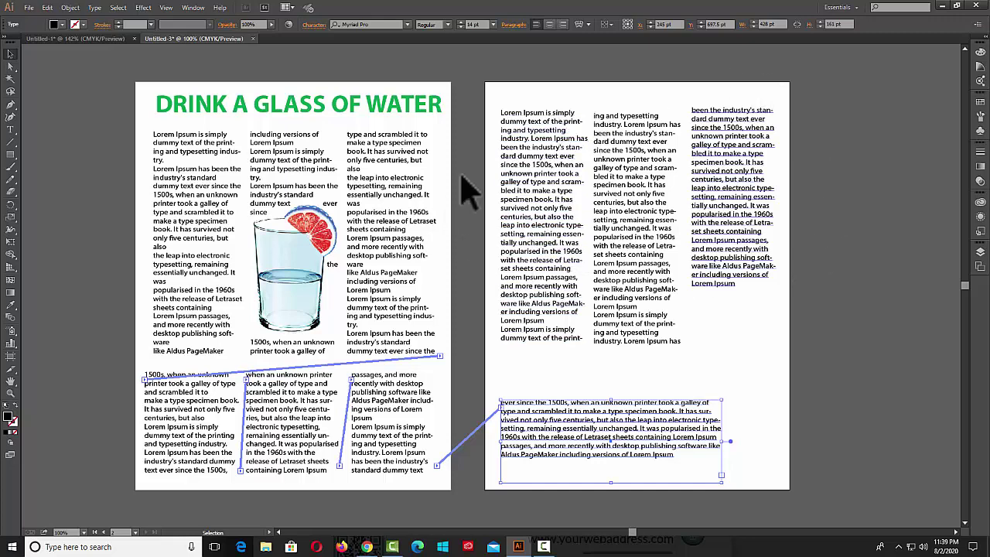
left_click_drag(711, 290, 707, 279)
left_click(94, 7)
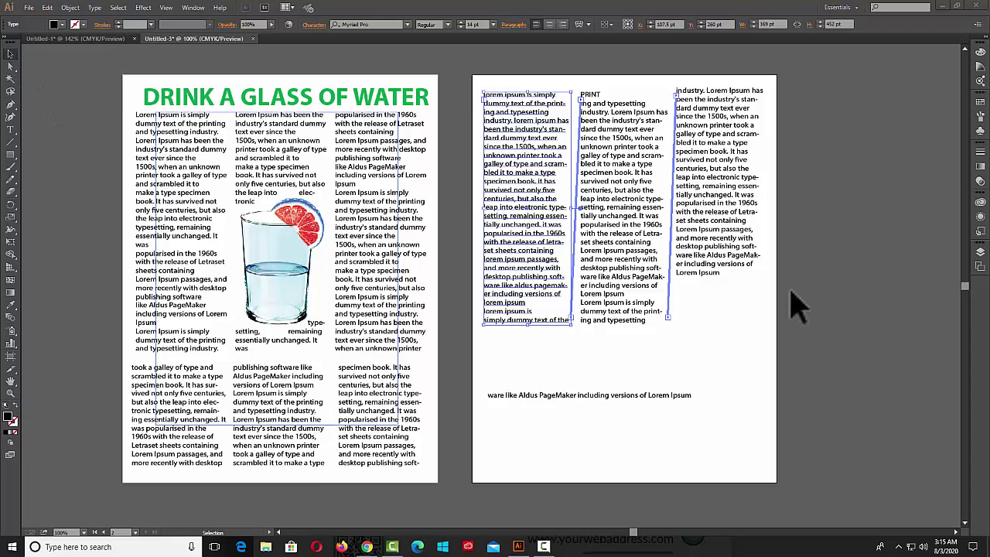
Step: Set the Letraset sentence in the first column to 21 pt instead of 14 pt
left_click(735, 312)
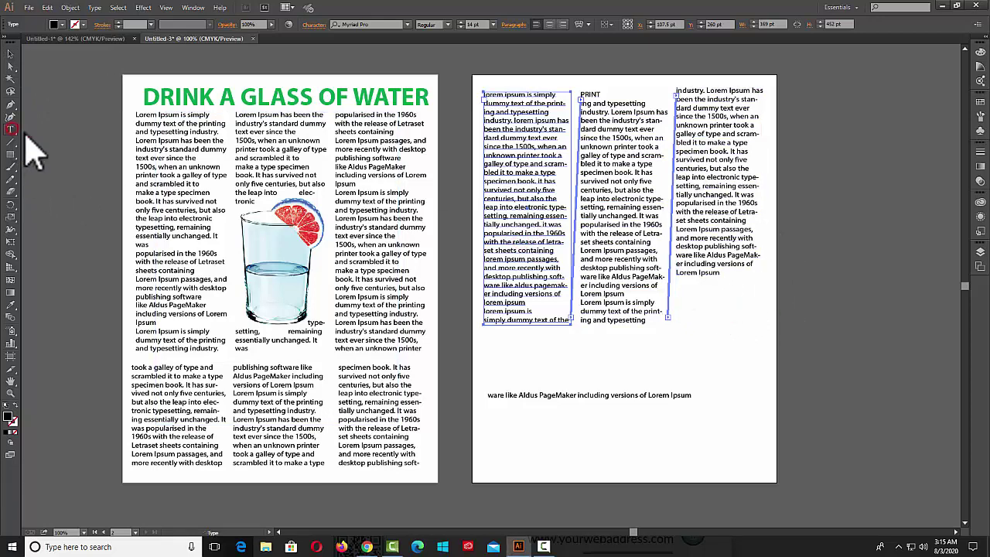
left_click_drag(557, 260, 501, 258)
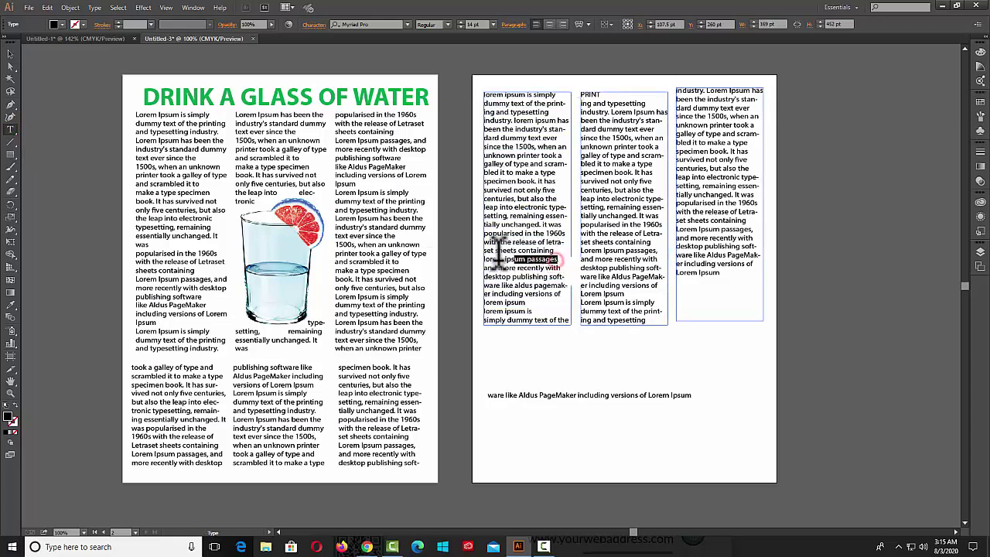
left_click(493, 24)
left_click(507, 152)
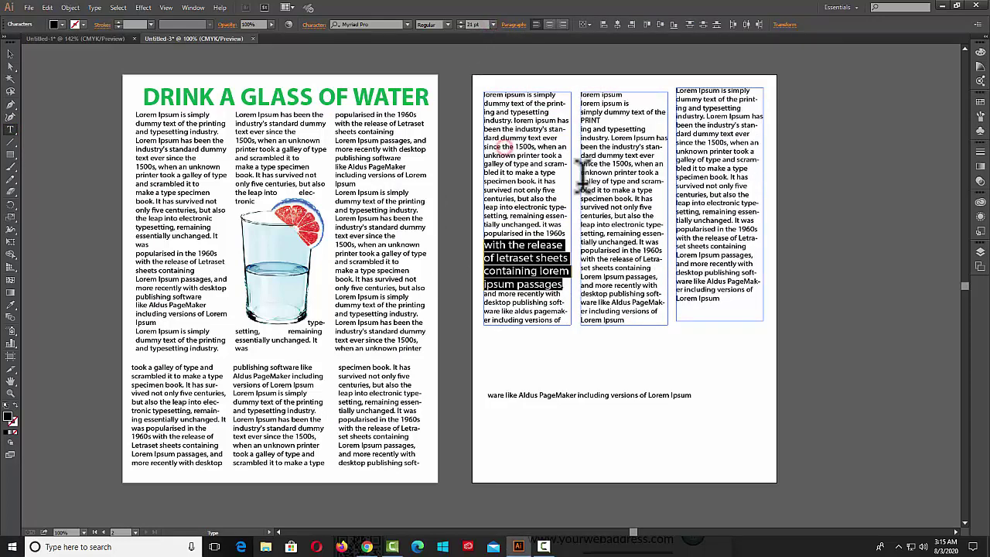
left_click(10, 53)
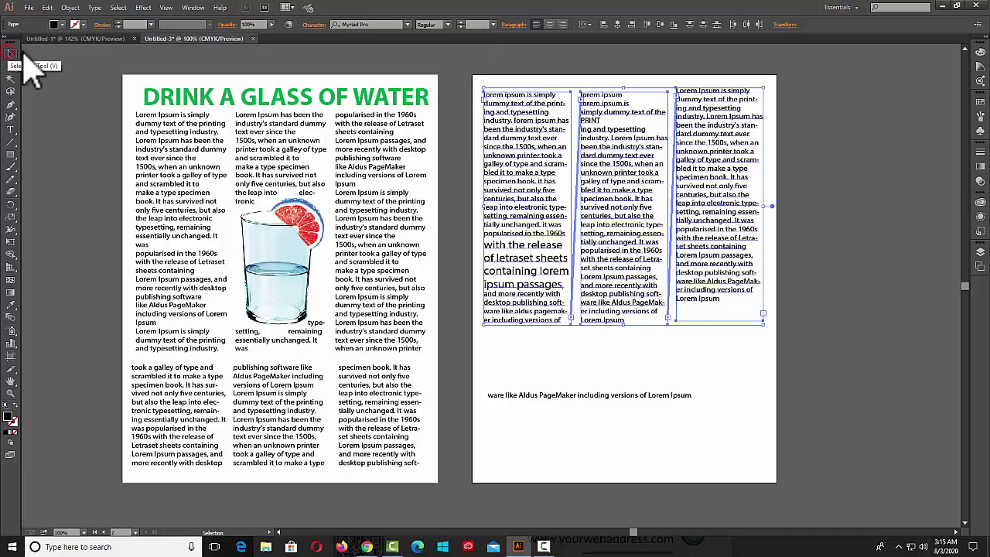
left_click(863, 130)
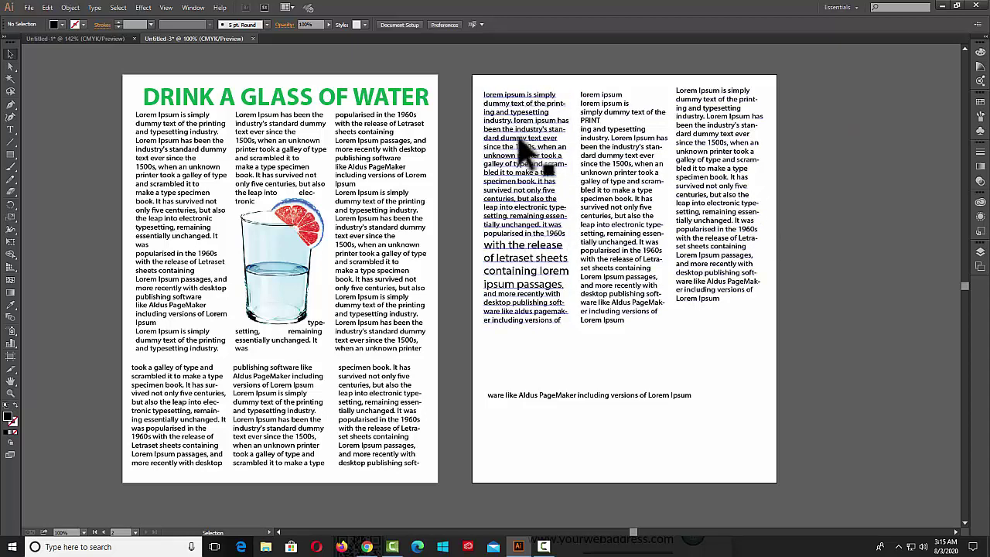
left_click(520, 138)
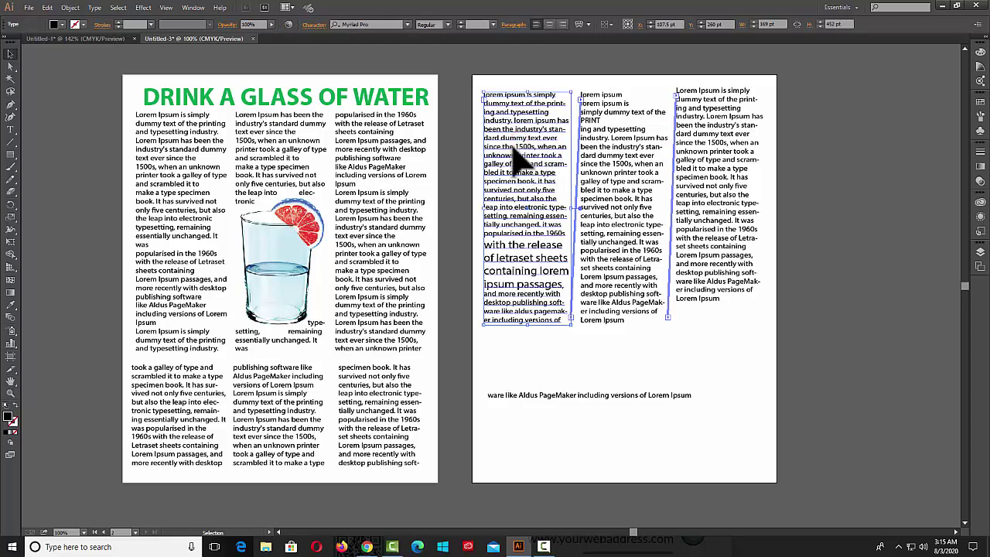
left_click(95, 8)
mouse_move(122, 118)
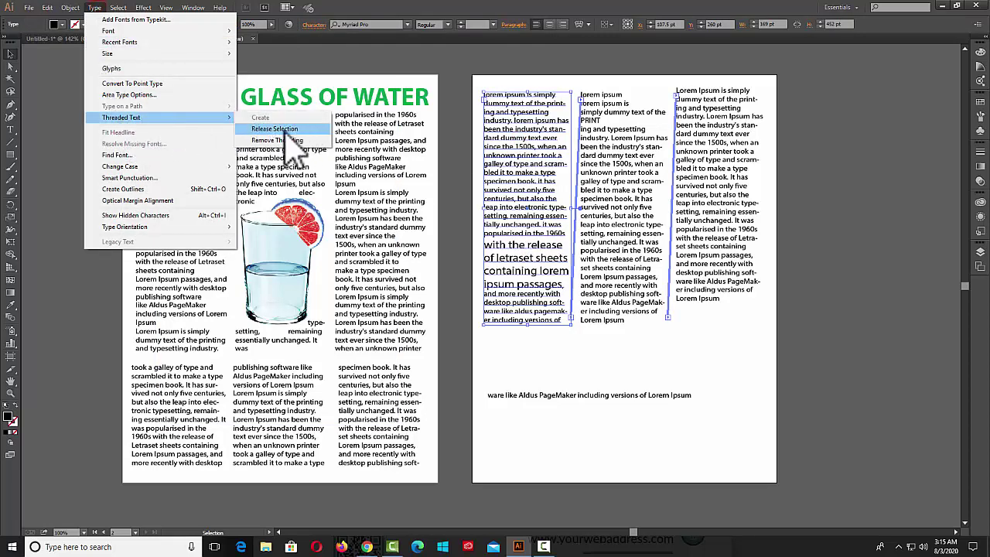
left_click(286, 130)
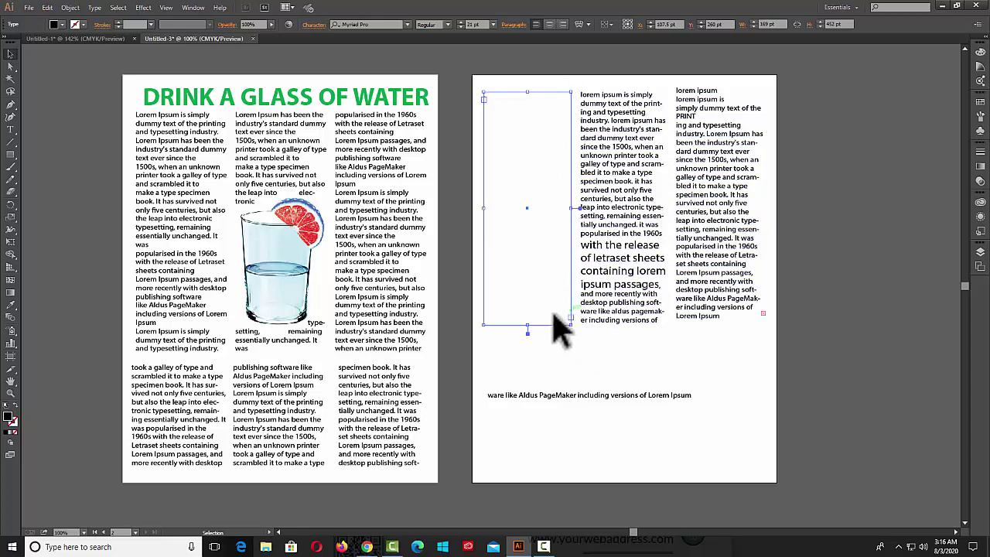
left_click(657, 229)
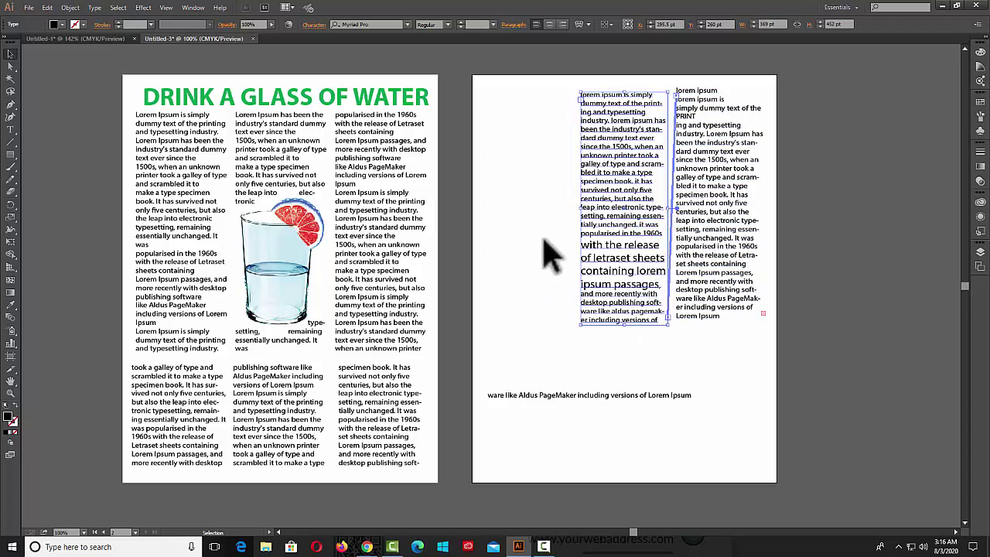
key("ctrl+z")
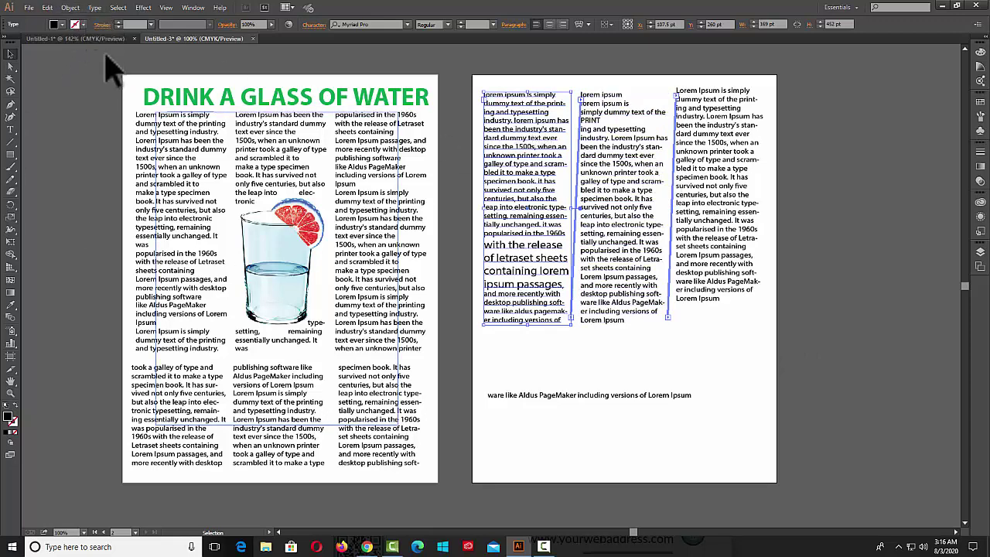
Step: Remove Threading from the text columns and click each column to confirm it is independent
left_click(94, 8)
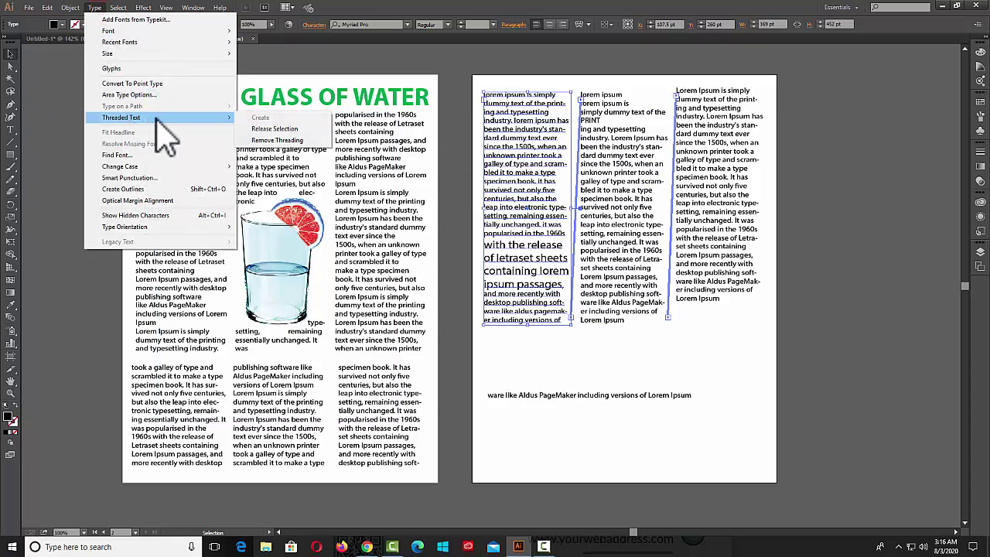
mouse_move(122, 118)
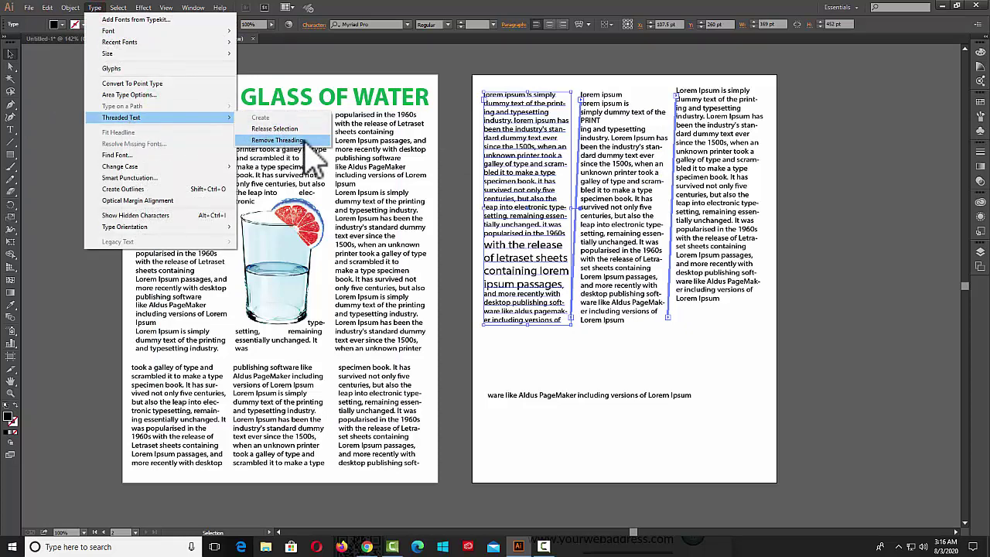
left_click(308, 140)
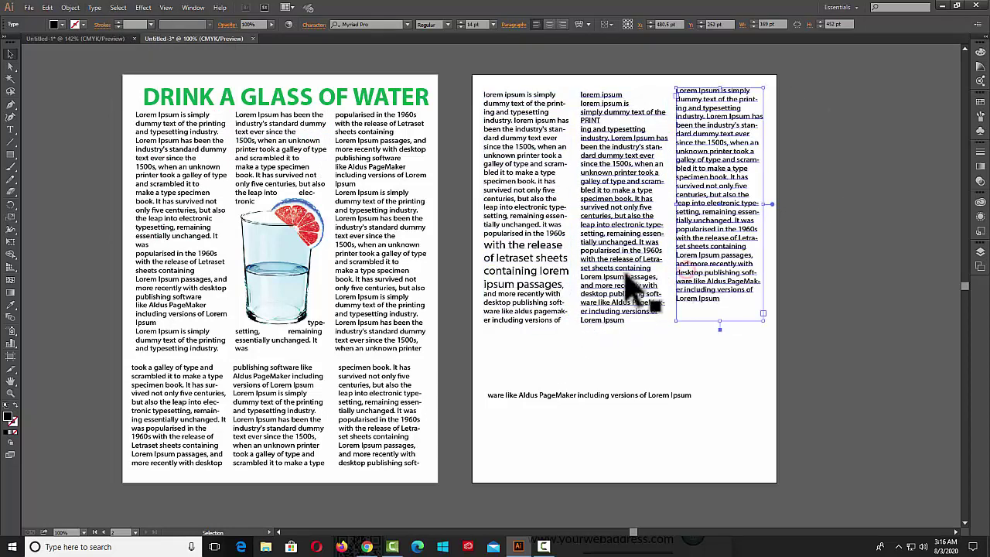
left_click(517, 289)
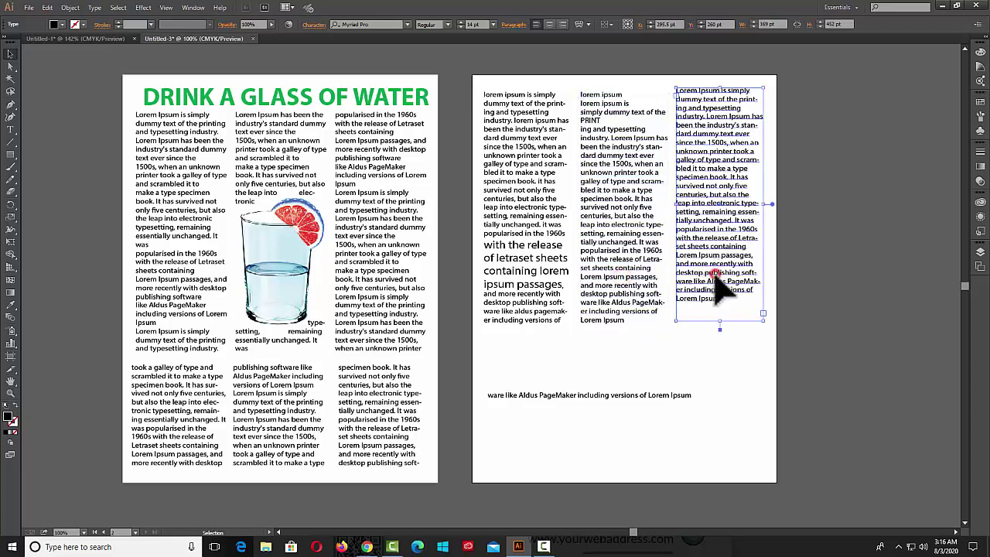
left_click(522, 286)
left_click(607, 292)
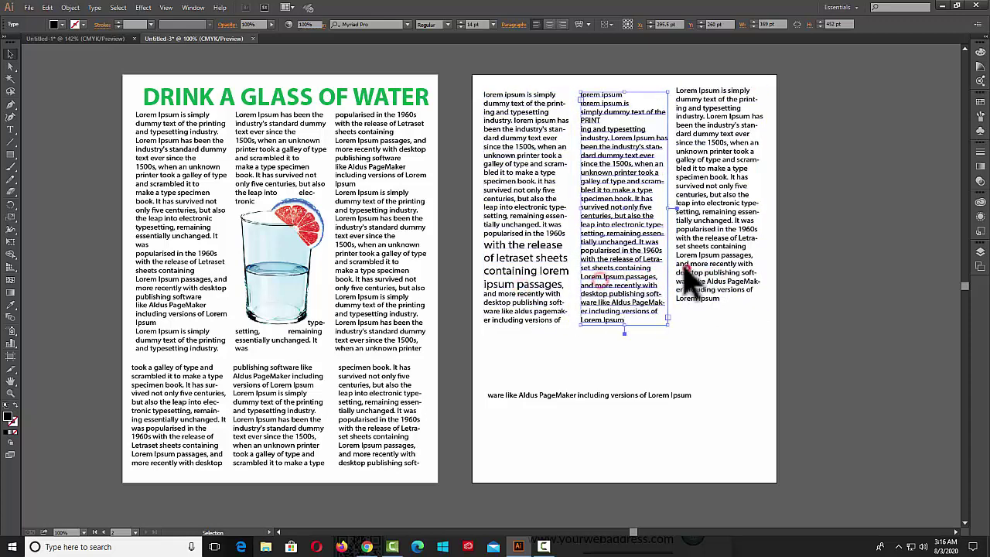
left_click(524, 289)
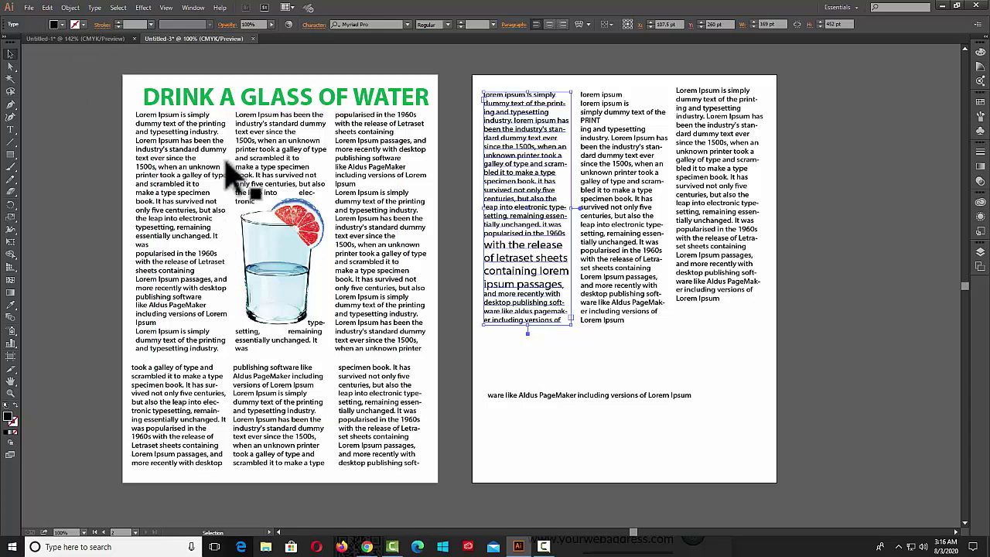
left_click(94, 8)
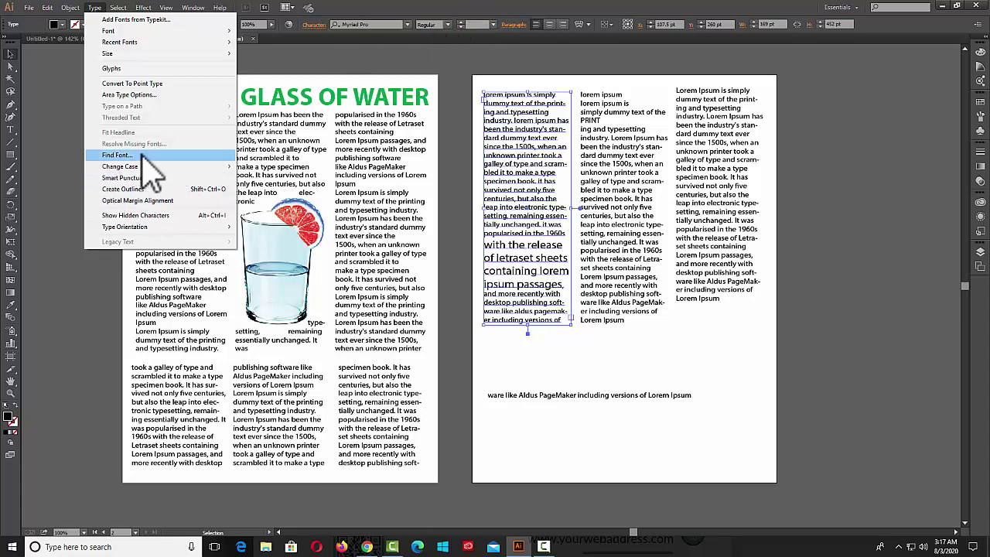
Step: Set a selected passage of the first right-page column in Nexa-Bold
left_click(534, 11)
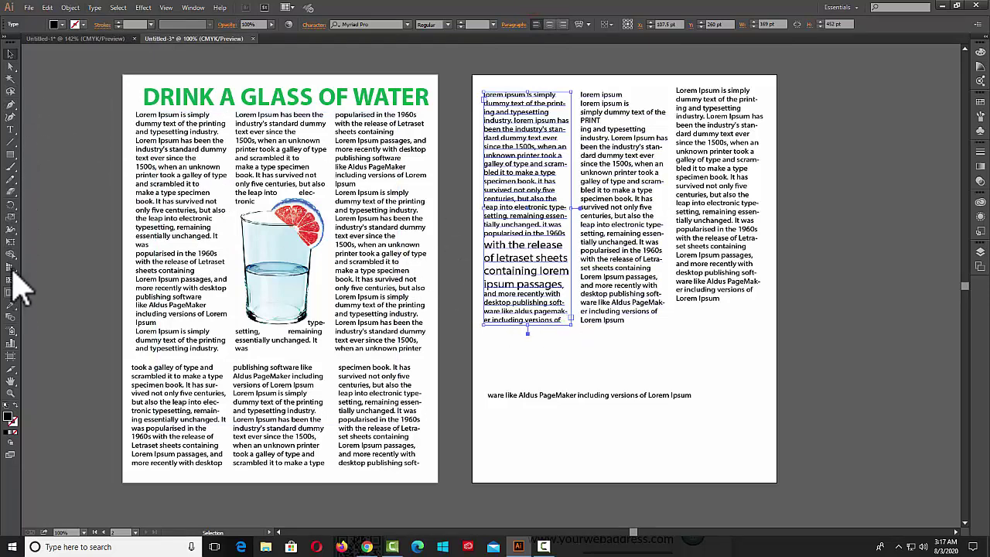
left_click(10, 130)
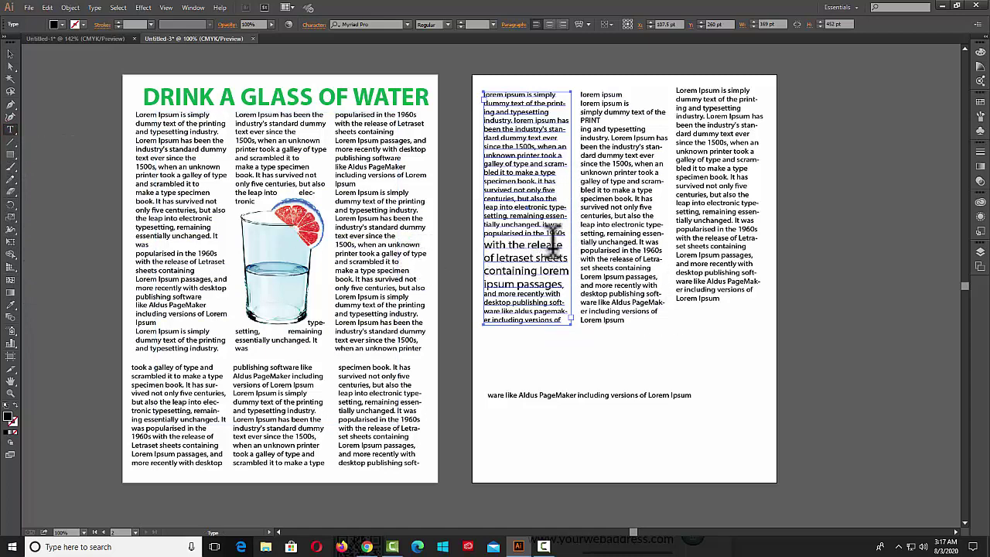
left_click_drag(564, 232, 477, 141)
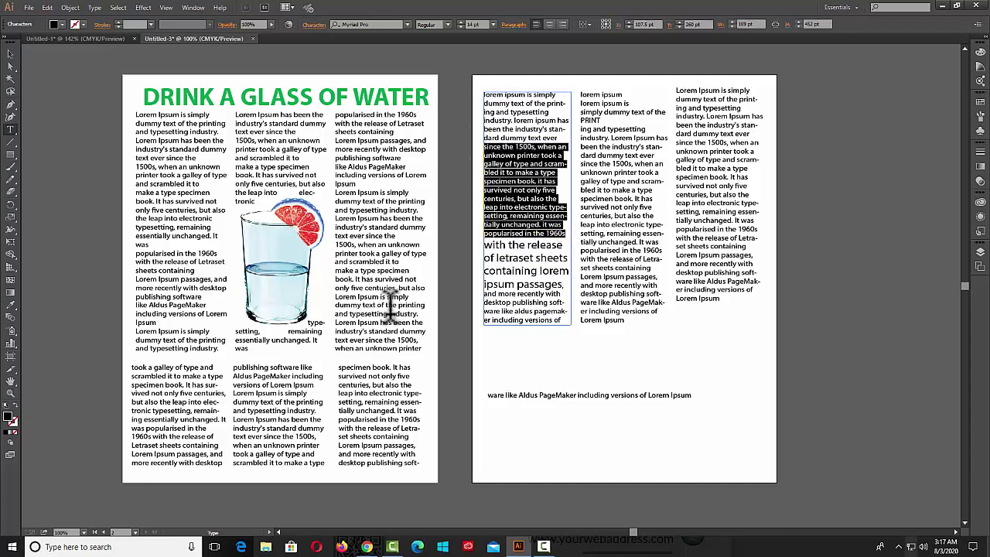
left_click(408, 24)
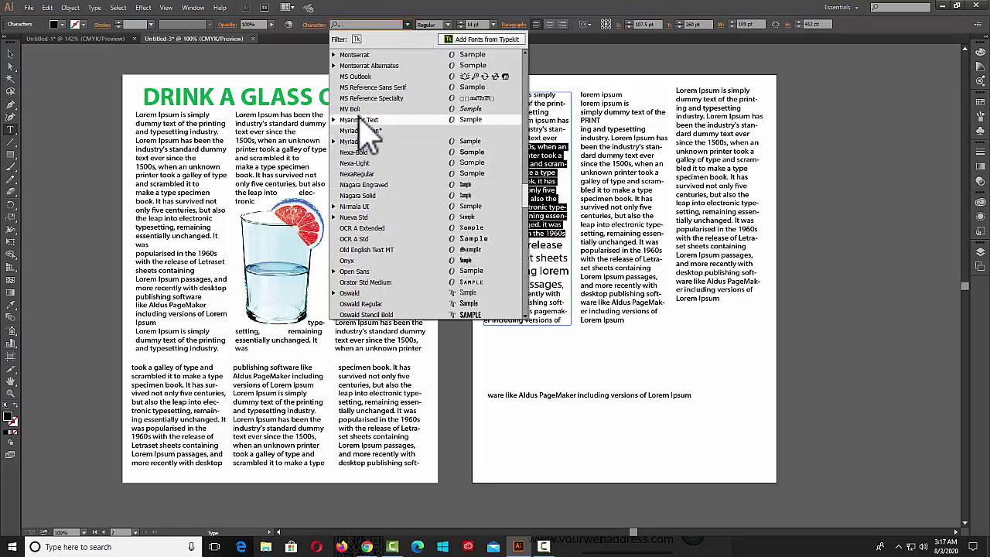
scroll(368, 143, "down", 3)
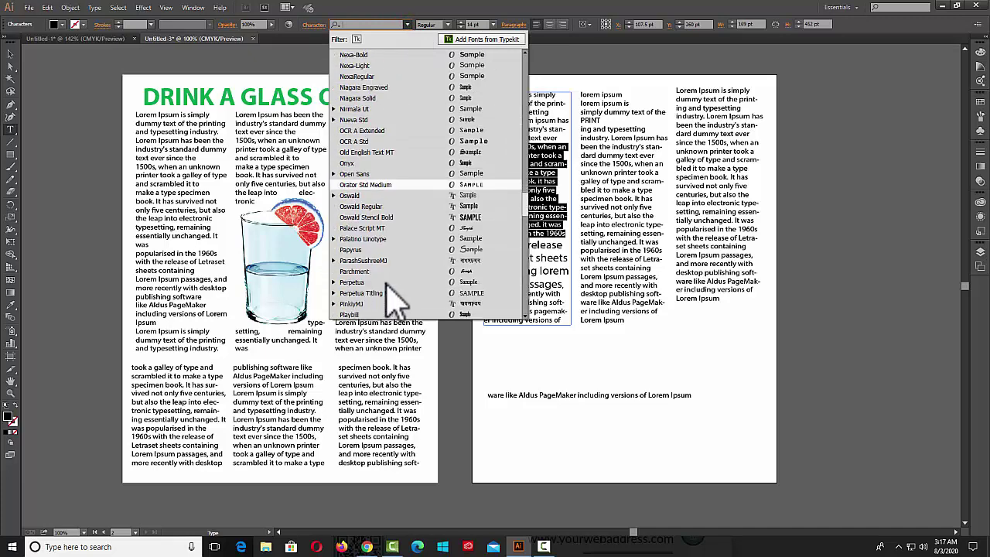
left_click(354, 55)
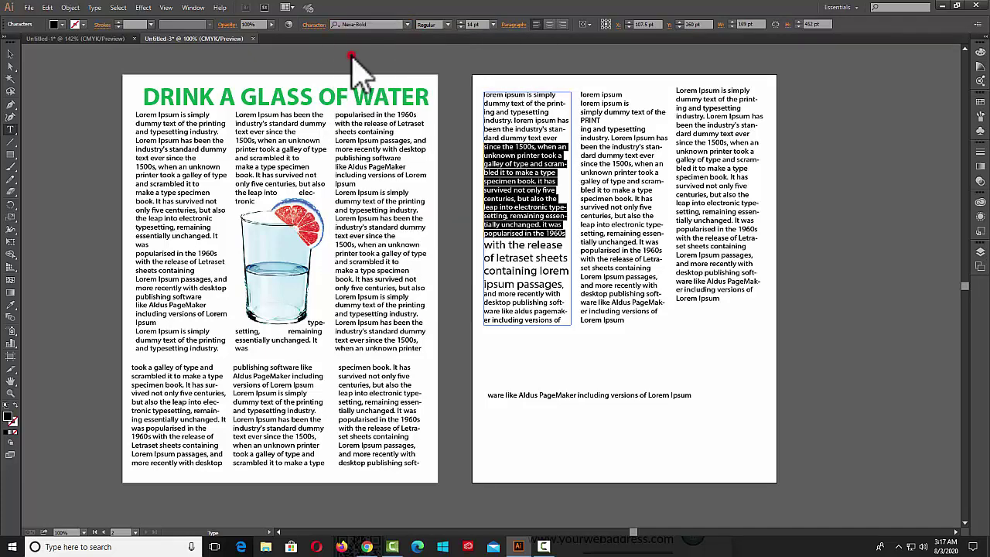
left_click(11, 54)
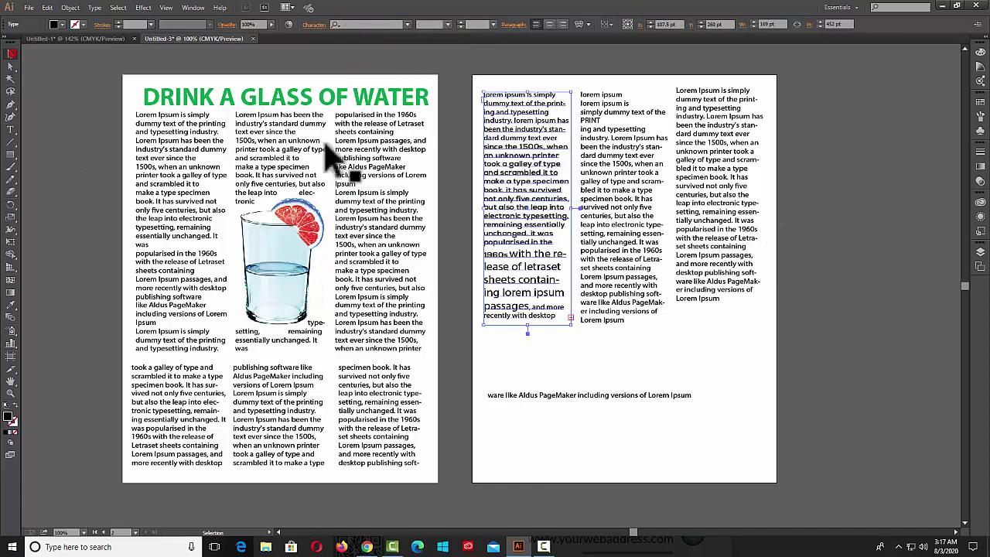
Step: Set the upper lines of the middle column in Imprint MT Shadow
left_click(631, 208)
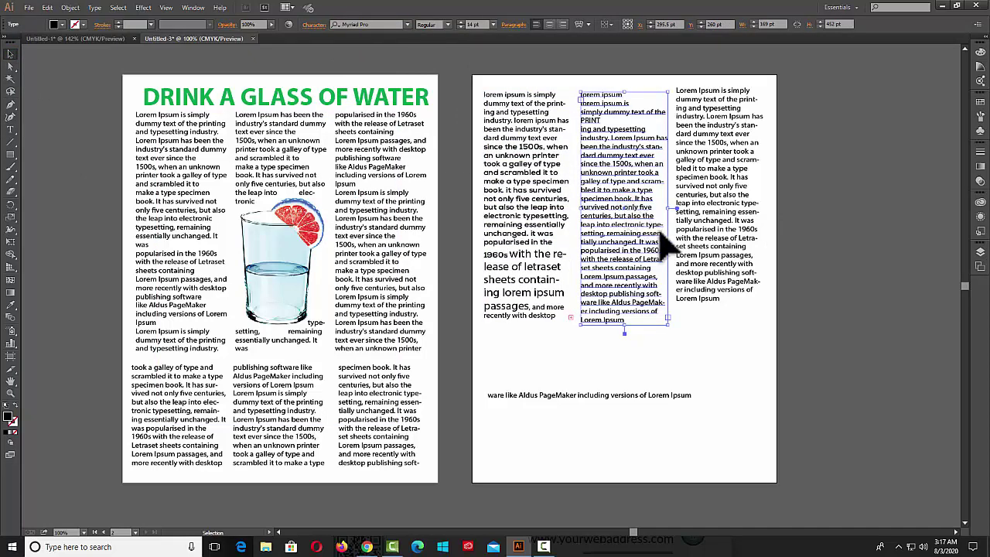
left_click(10, 129)
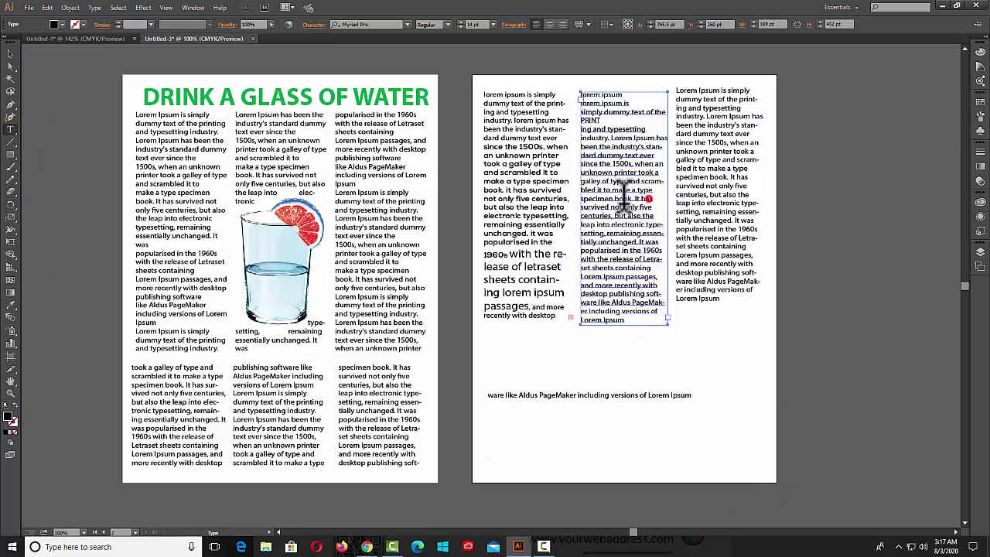
left_click_drag(654, 199, 580, 128)
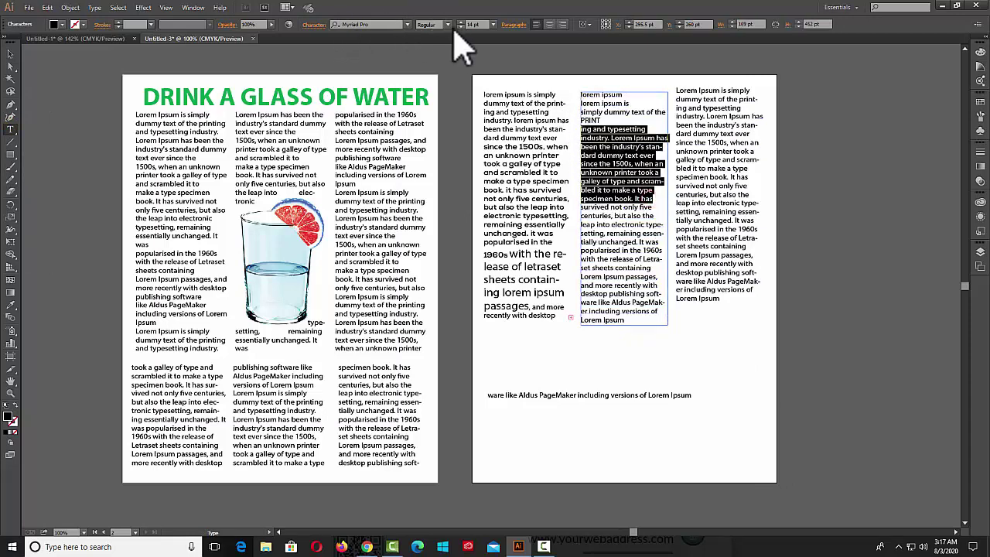
left_click(407, 24)
scroll(464, 194, "down", 5)
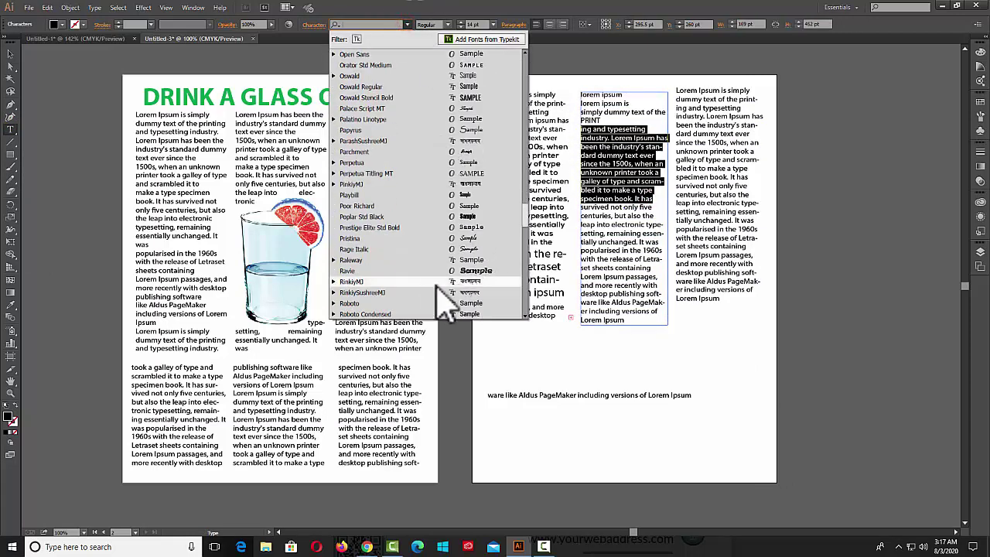
scroll(425, 282, "down", 5)
scroll(438, 294, "up", 20)
type("IM")
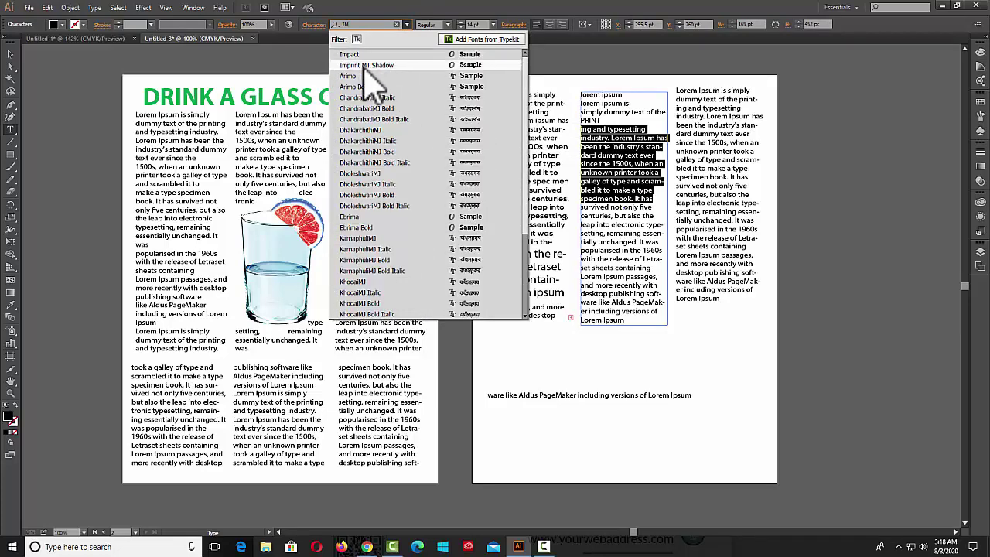
left_click(391, 68)
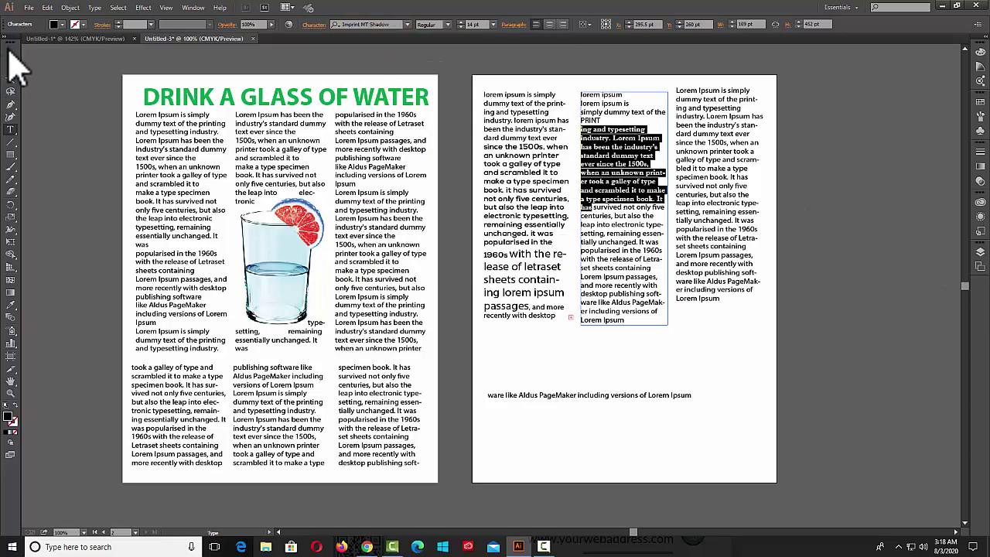
left_click(11, 52)
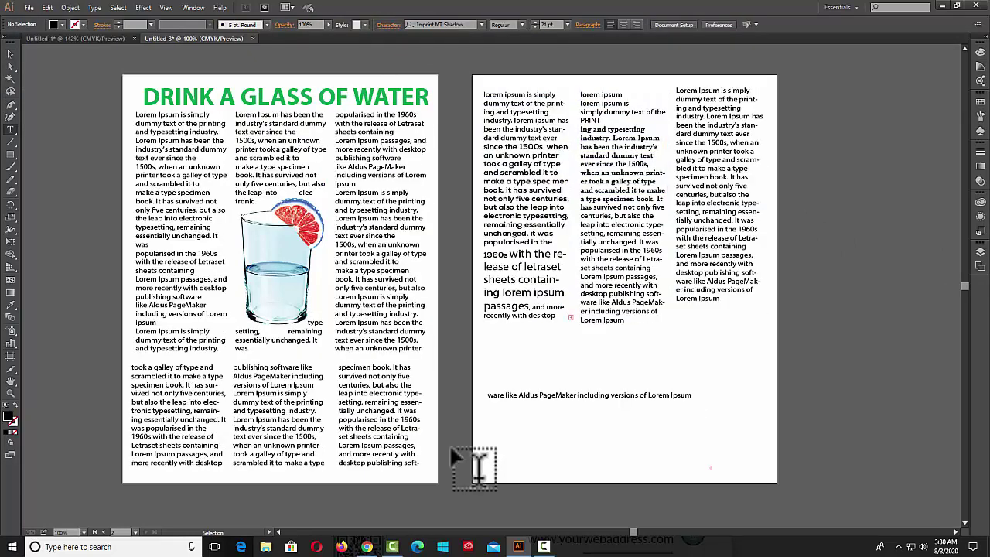
Step: In Find Font, select Myriad Pro as the document font to replace
left_click(94, 7)
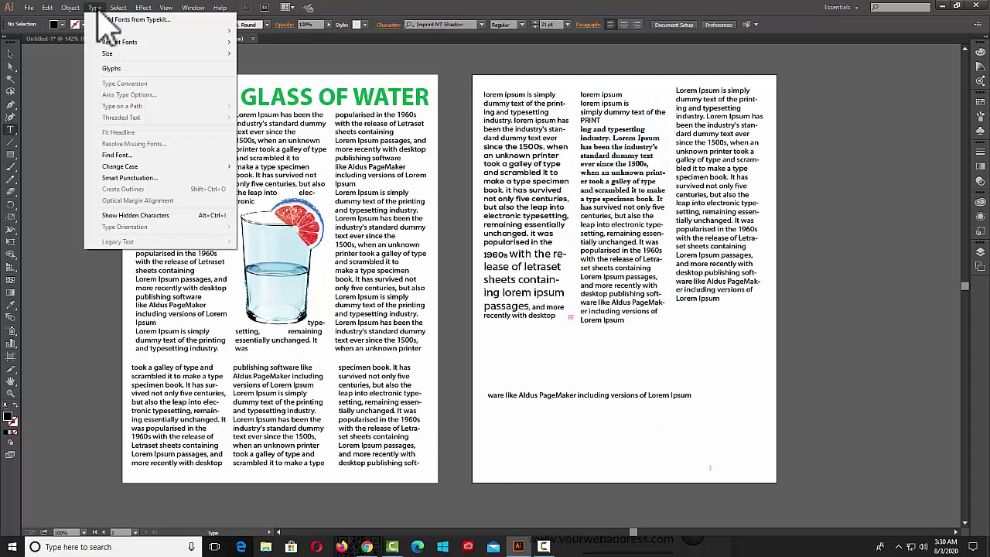
left_click(117, 155)
left_click_drag(389, 196, 419, 164)
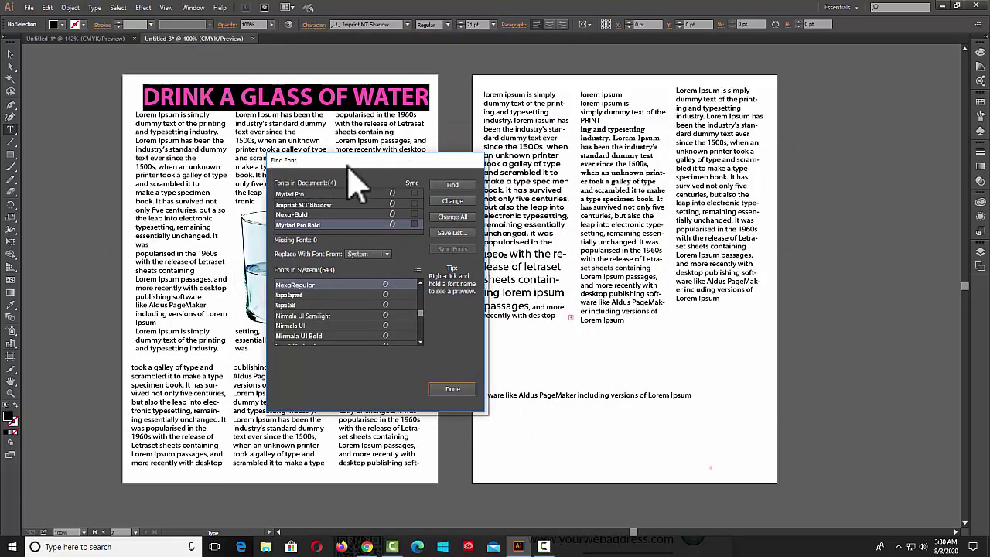
left_click(298, 204)
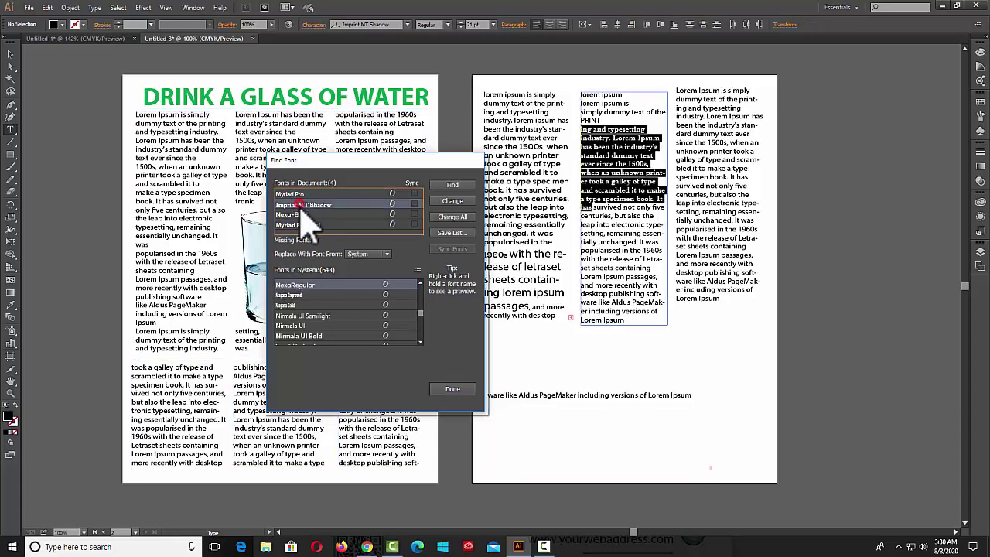
left_click(289, 194)
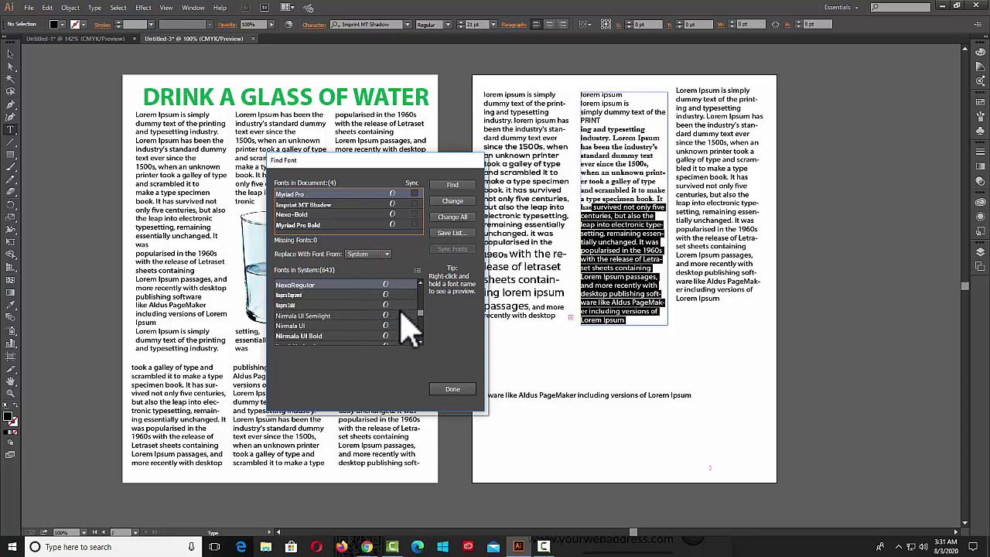
scroll(422, 314, "up", 5)
scroll(431, 316, "up", 5)
scroll(436, 328, "up", 5)
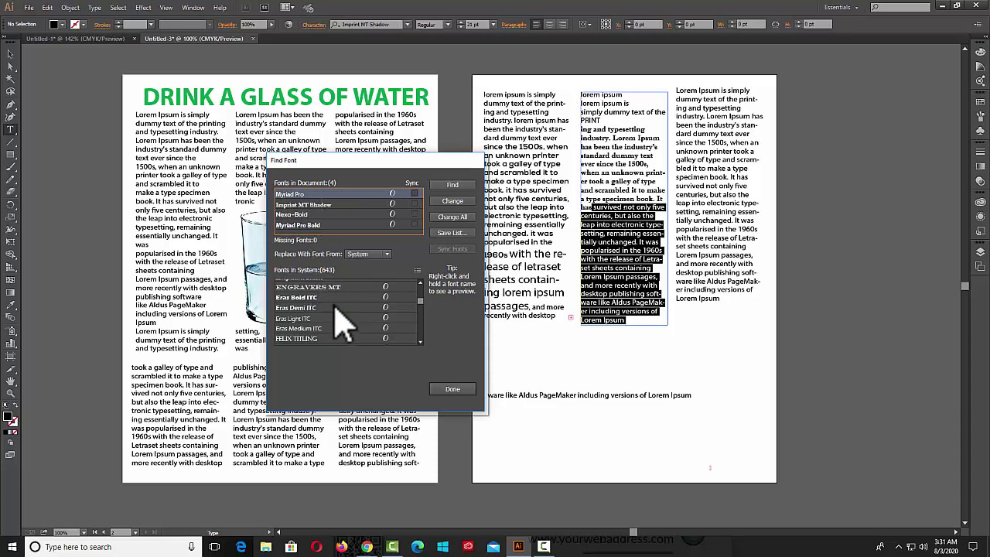
Step: Replace Myriad Pro with Myriad Pro Bold from the Document font list and close the dialog
left_click(387, 254)
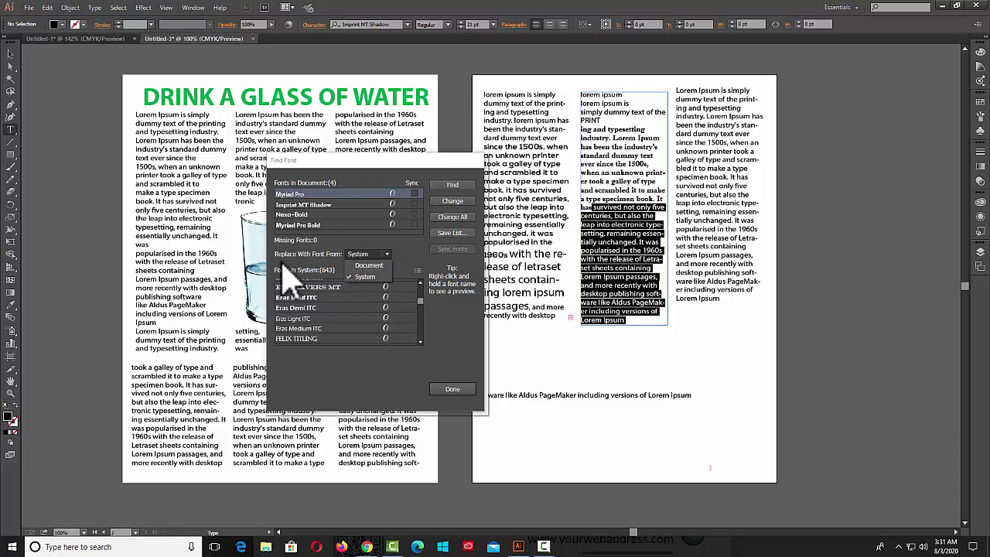
left_click(379, 265)
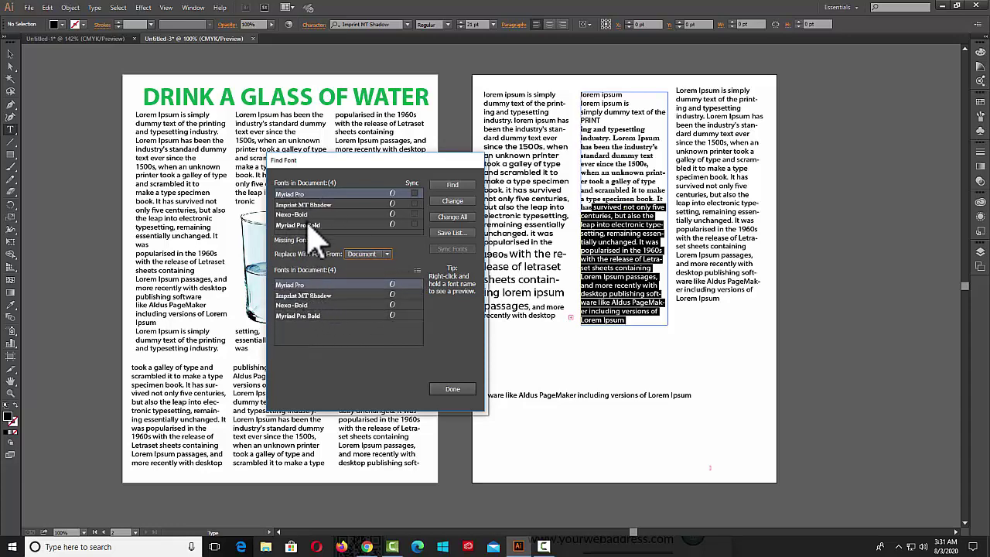
left_click(297, 317)
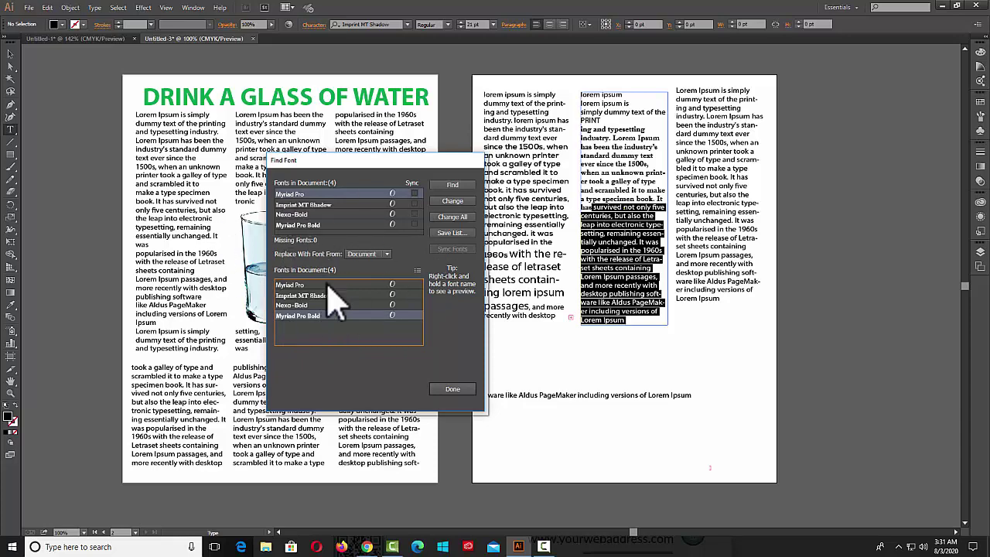
left_click(454, 202)
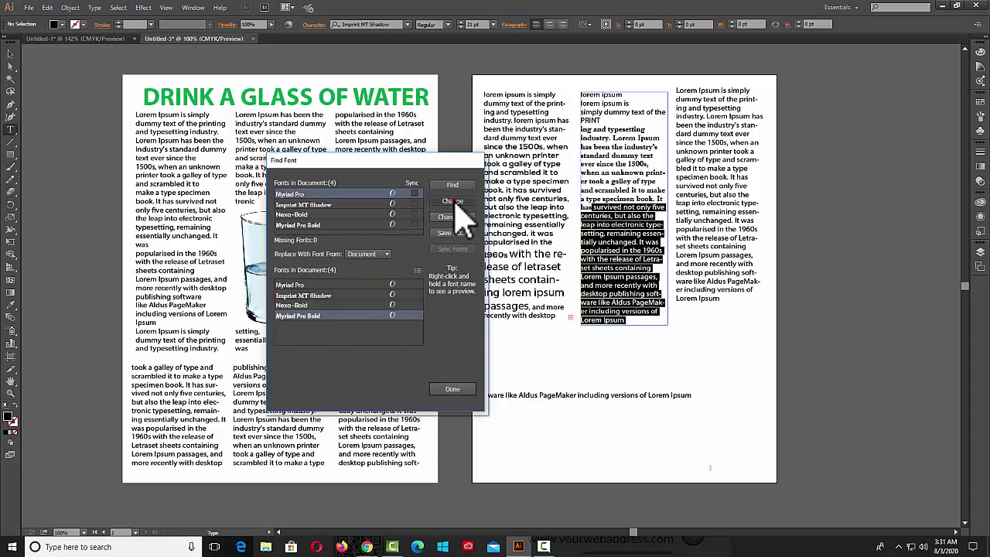
left_click(455, 390)
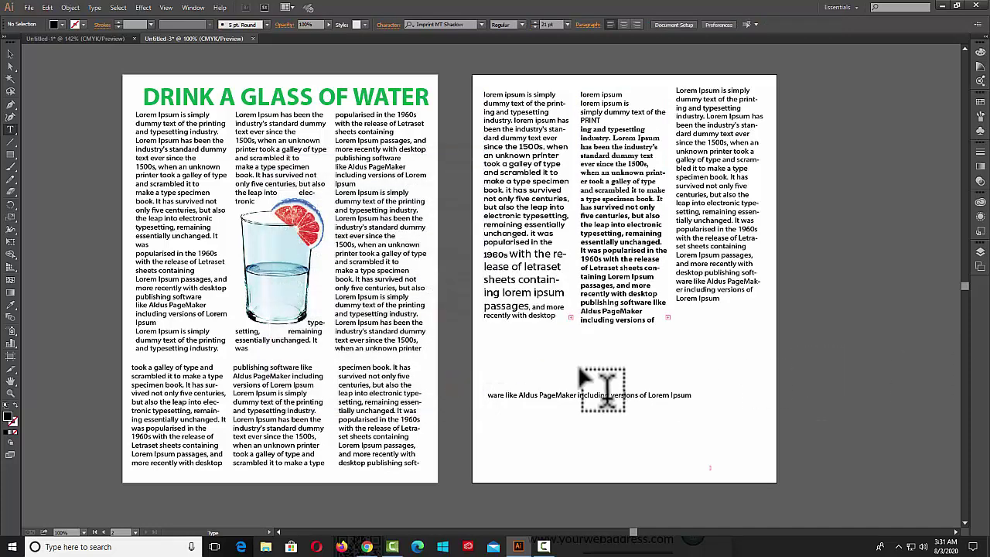
Step: Select all three right-page text columns
left_click(95, 8)
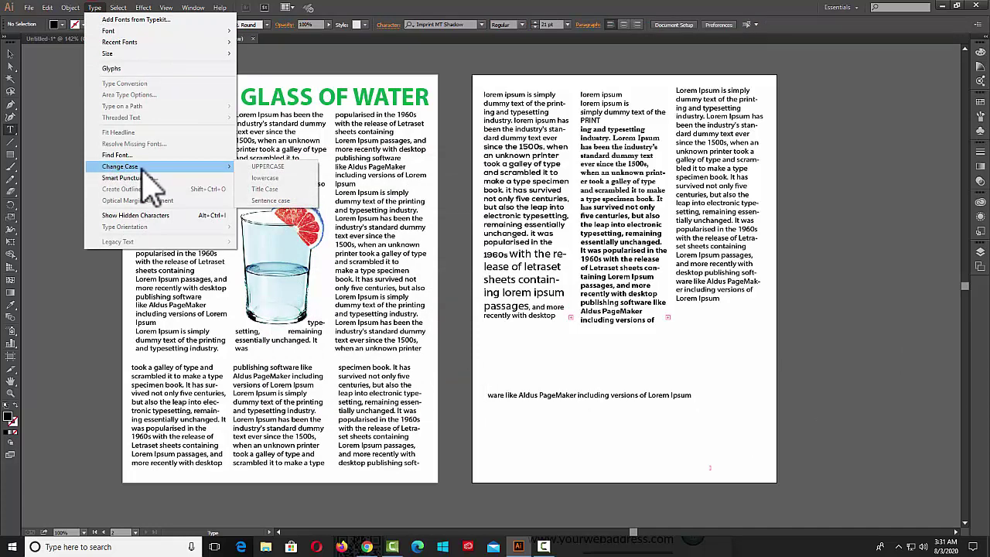
mouse_move(120, 166)
left_click(670, 9)
left_click(11, 52)
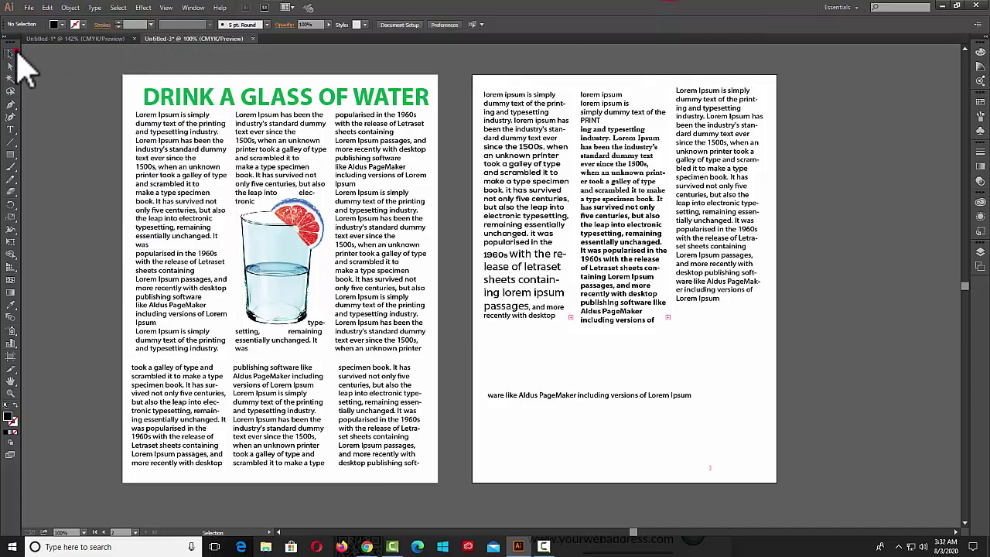
left_click(490, 167)
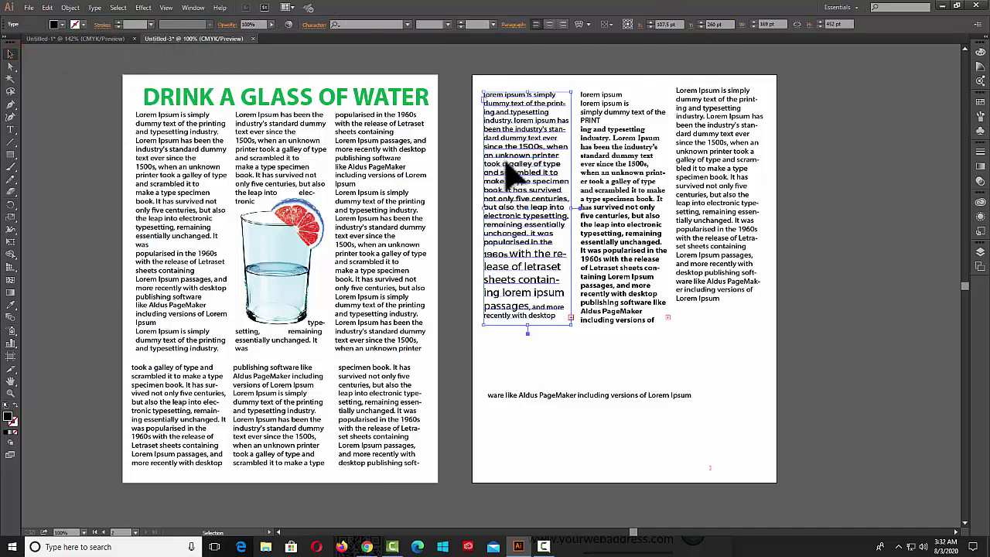
left_click(631, 194, "shift")
left_click(725, 200, "shift")
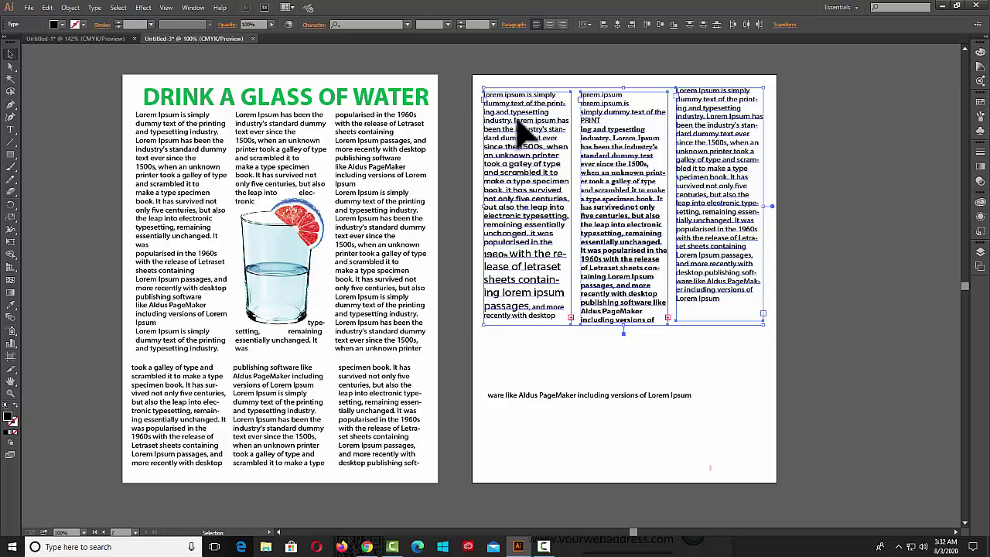
Step: Cycle the columns' text through UPPERCASE and lowercase to Title Case, then go to Untitled-1
left_click(94, 8)
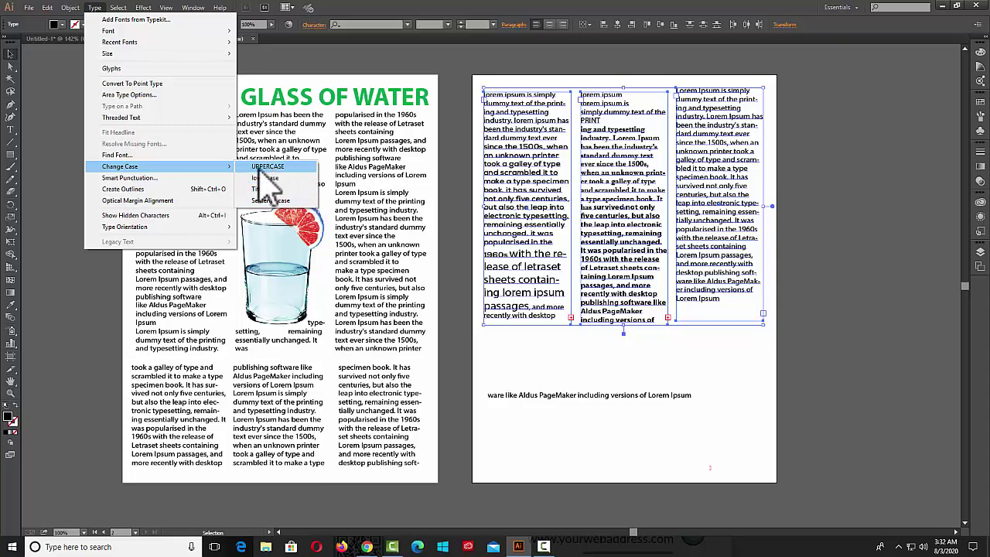
left_click(281, 168)
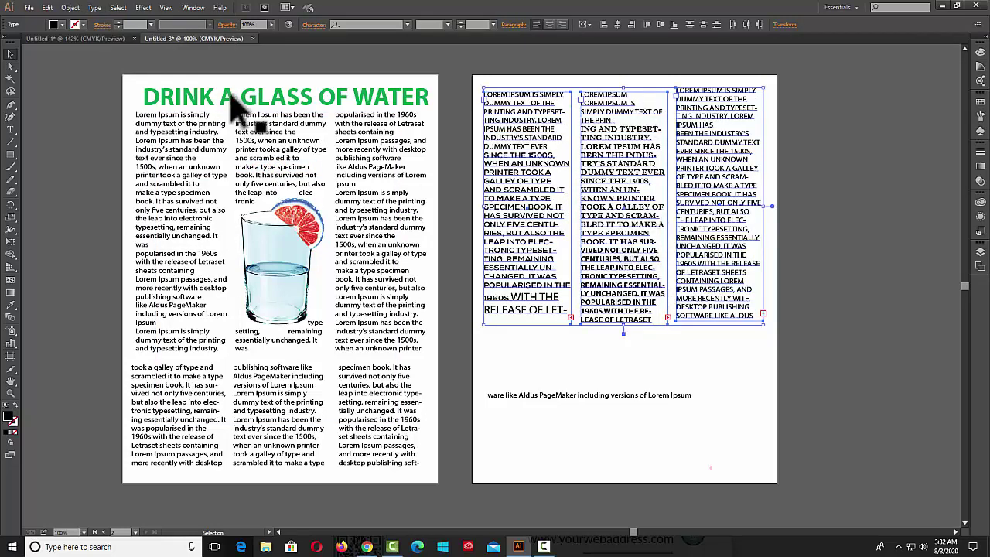
left_click(94, 8)
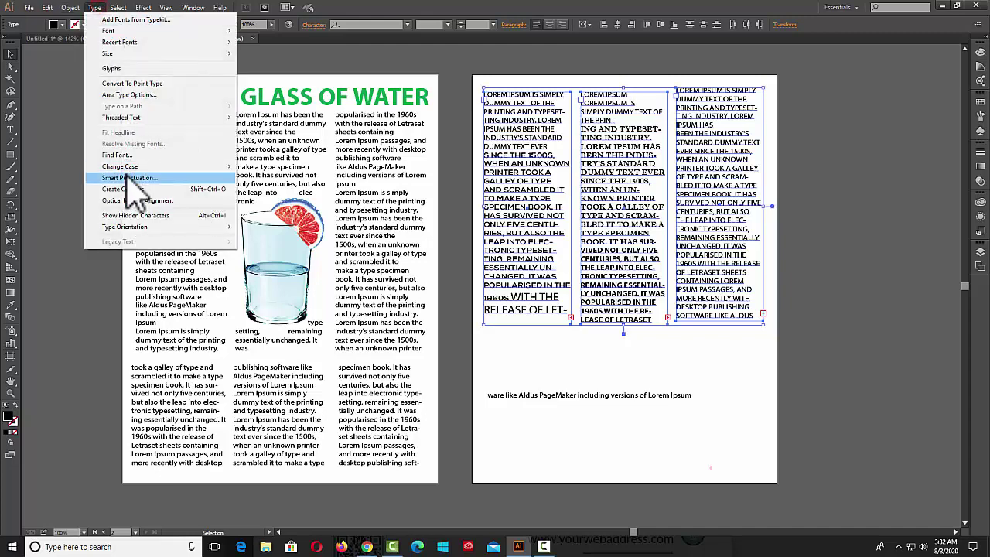
mouse_move(120, 166)
left_click(265, 179)
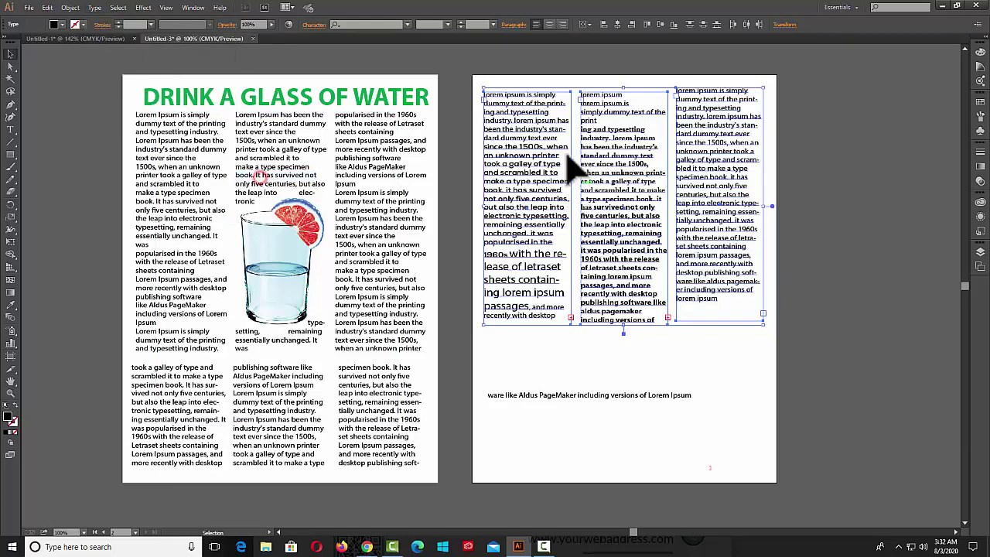
left_click(94, 8)
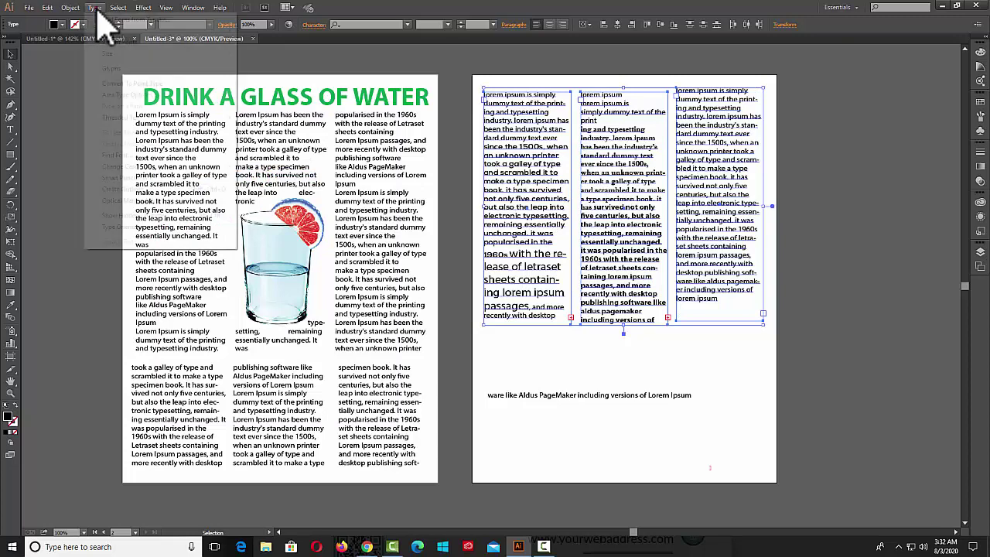
left_click(265, 188)
left_click(117, 8)
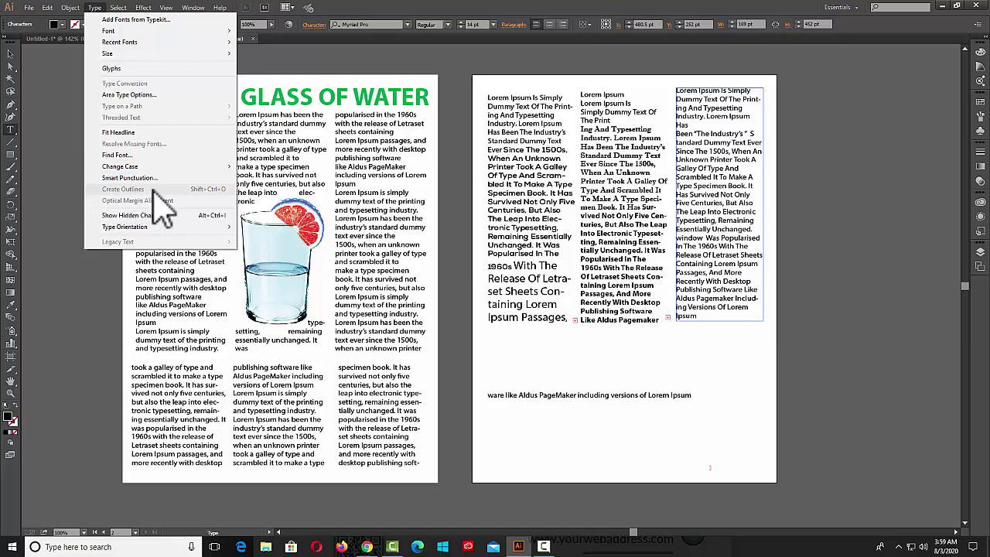
left_click(552, 4)
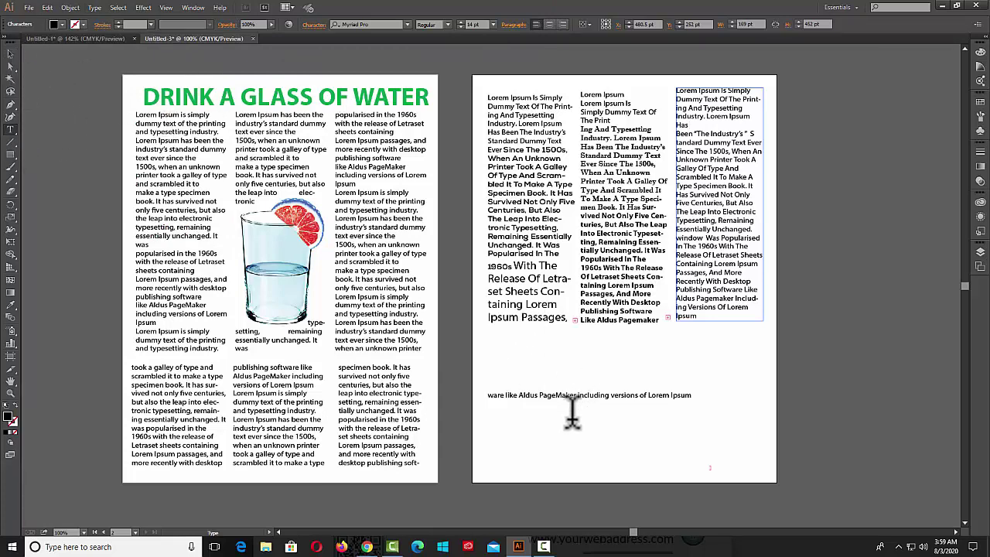
left_click(81, 42)
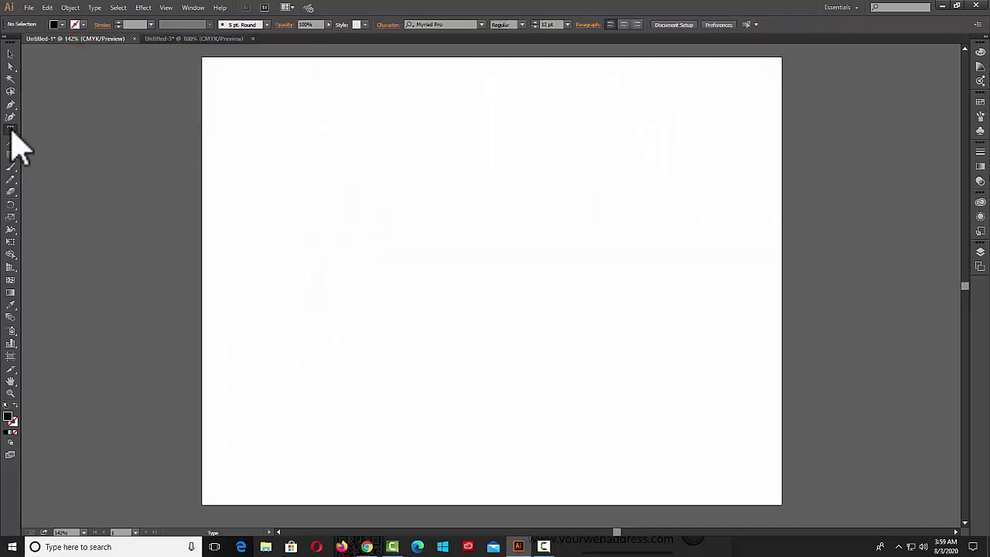
Step: Type 'CREATE OUTLINE' on the artboard, scale it up, shift it left and make it Bold
left_click(391, 205)
type("CREATE OUTLINE")
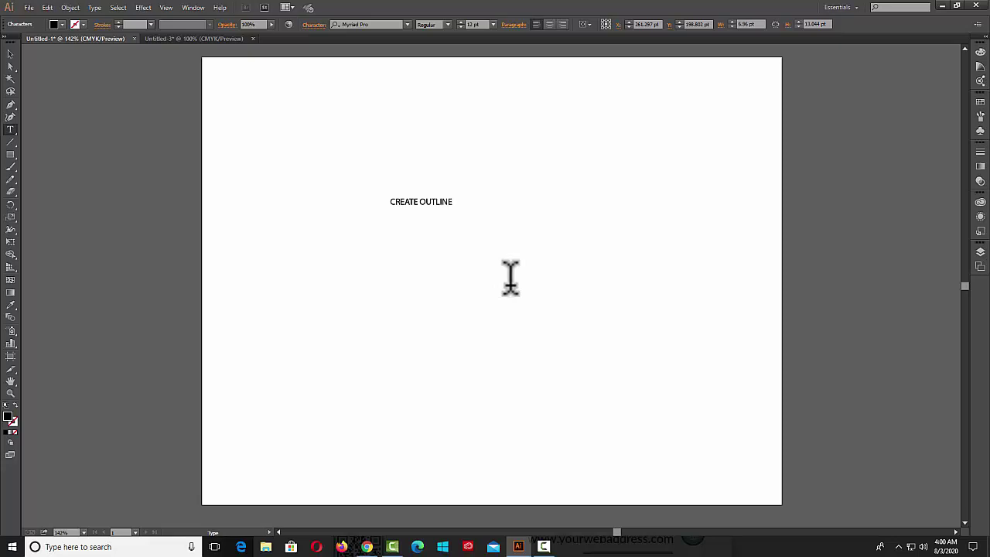
left_click(10, 53)
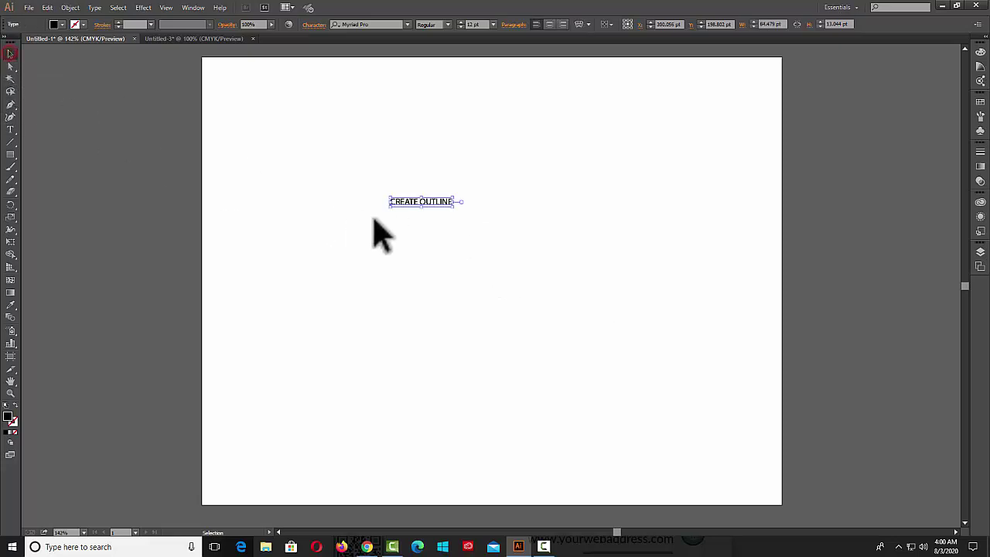
left_click_drag(462, 203, 656, 295)
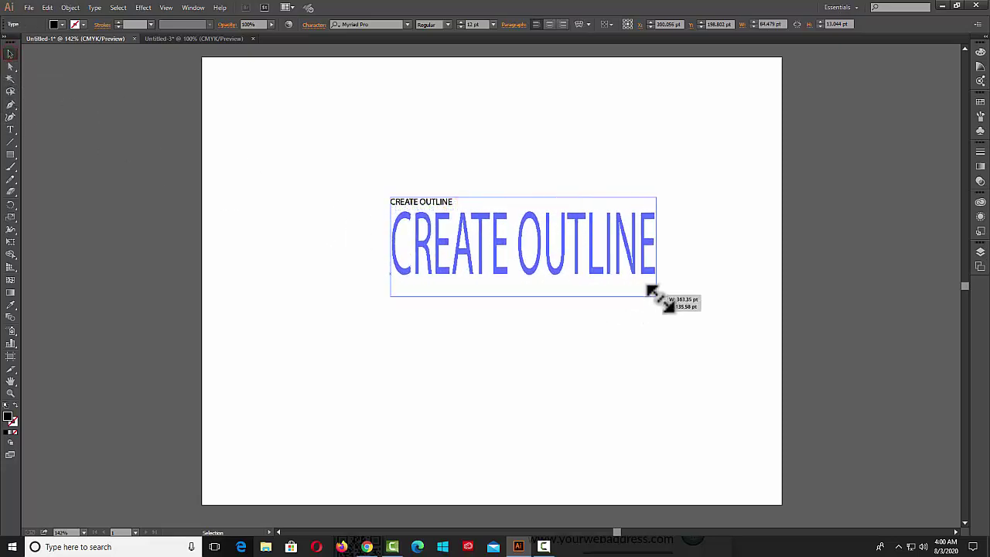
mouse_move(575, 271)
left_mouse_down()
mouse_move(519, 269)
mouse_move(535, 266)
left_mouse_up()
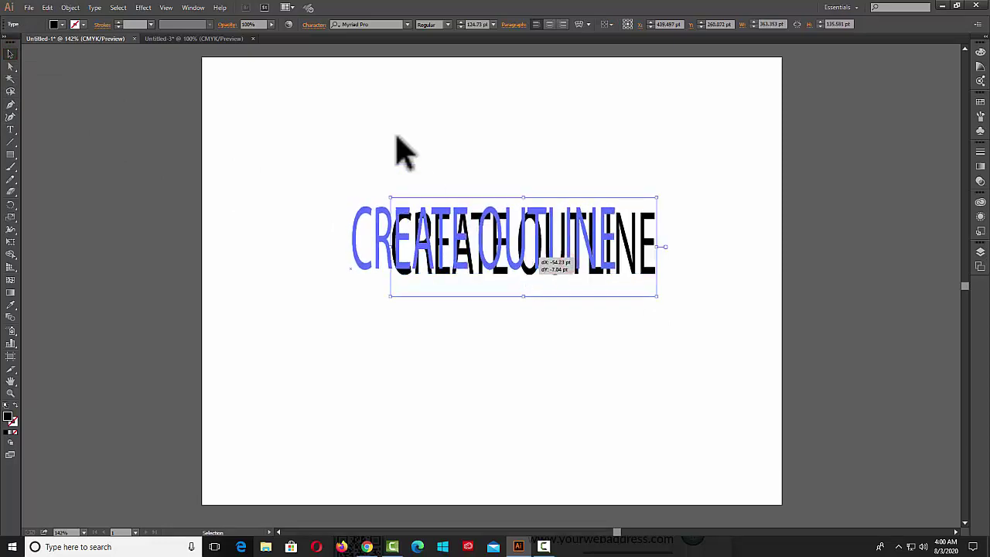
left_click(447, 24)
left_click(432, 126)
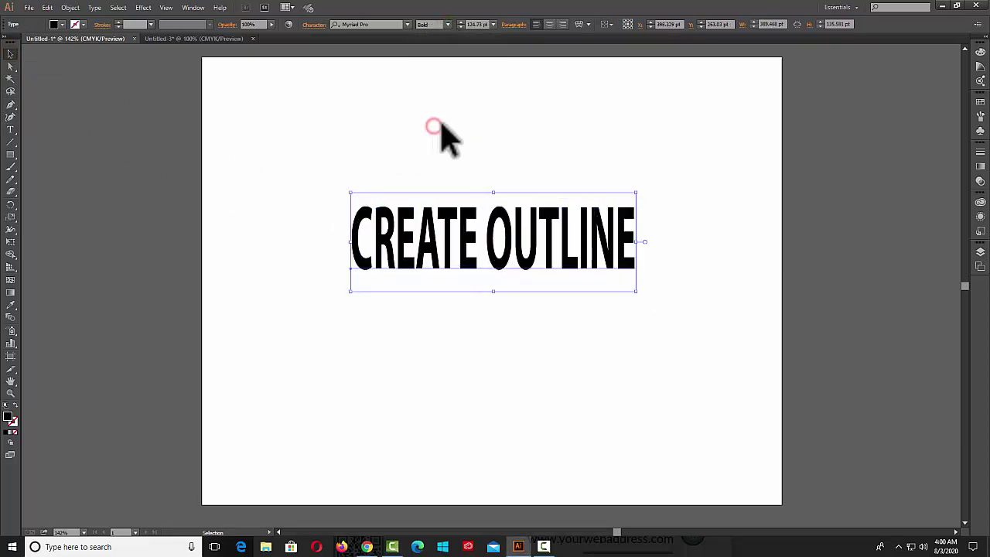
left_click(95, 8)
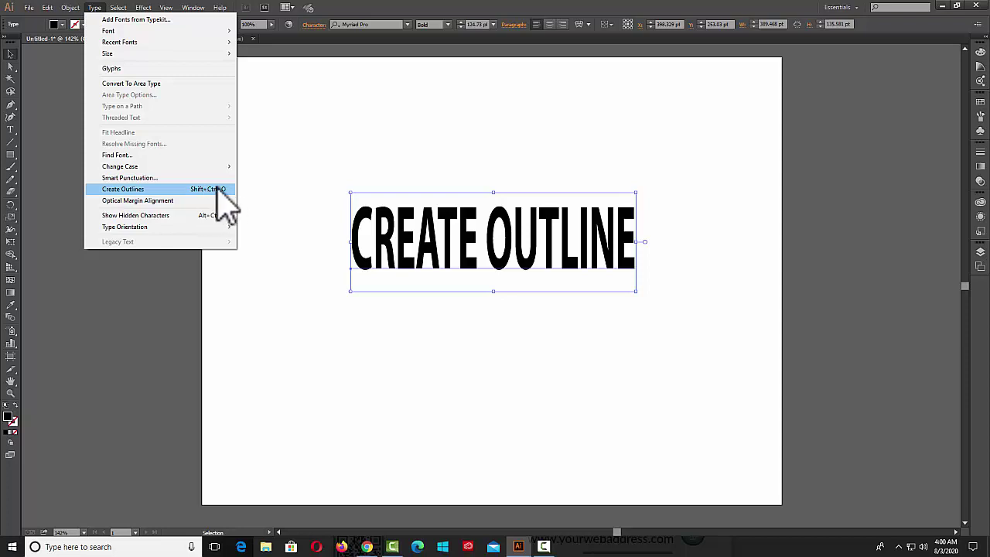
Step: Convert CREATE OUTLINE to outlines and ungroup it into separate letter shapes
left_click(149, 190)
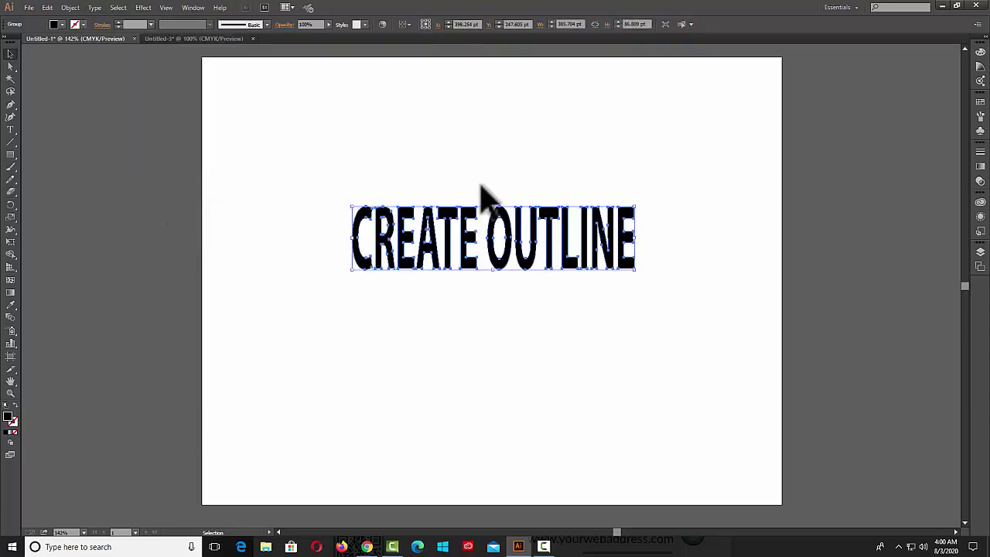
left_click(456, 303)
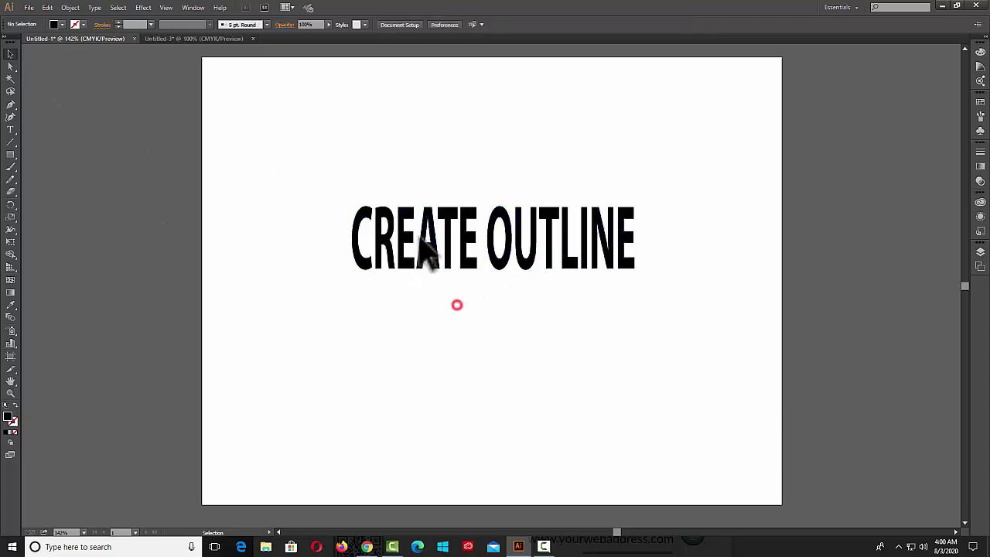
left_click(520, 258)
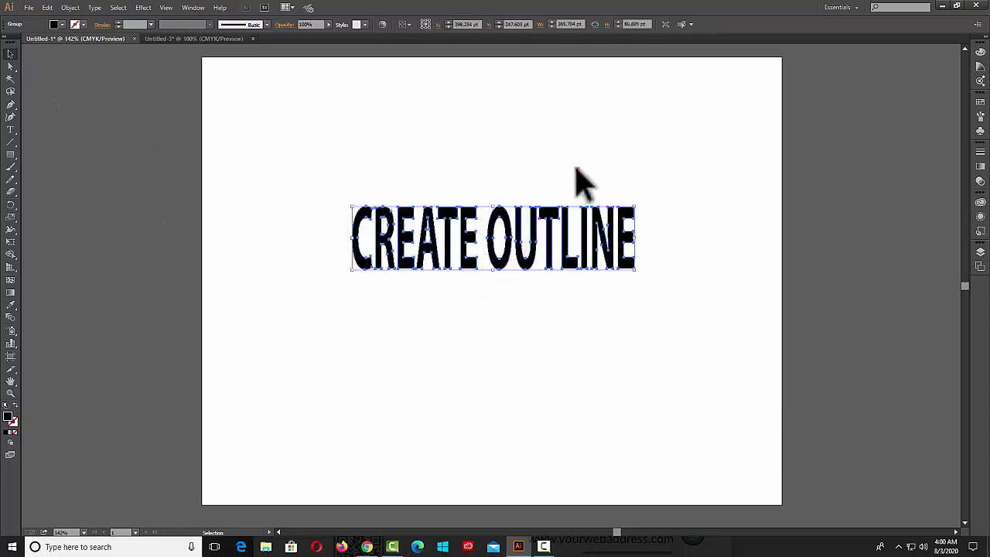
left_click(577, 170)
left_click(453, 256)
right_click(449, 247)
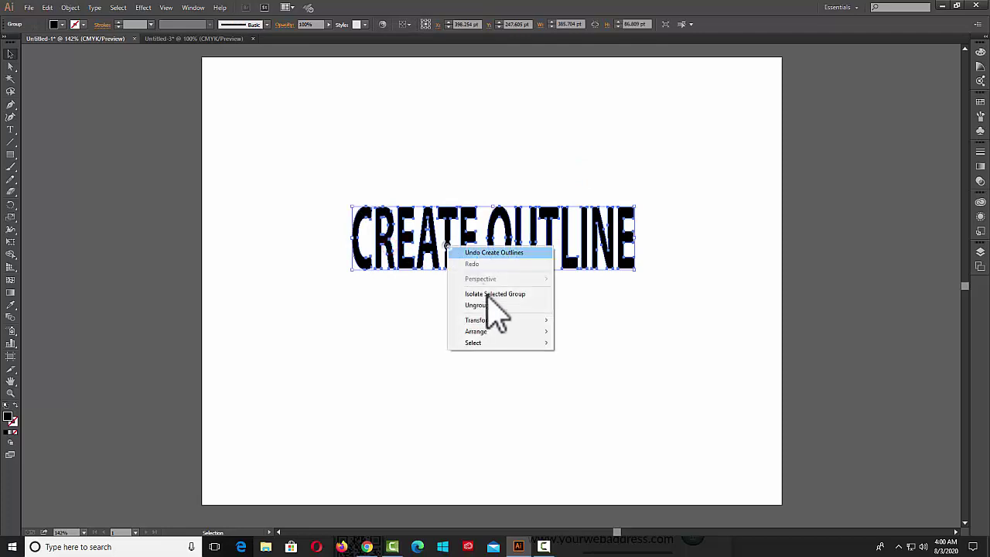
left_click(480, 305)
left_click(604, 307)
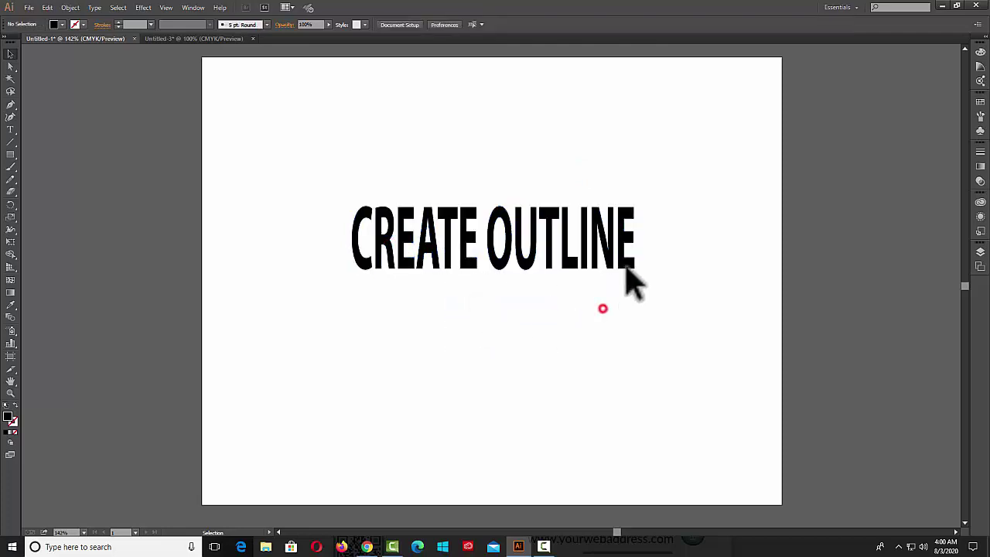
Step: Fill the letter C with a green swatch
left_click(626, 263)
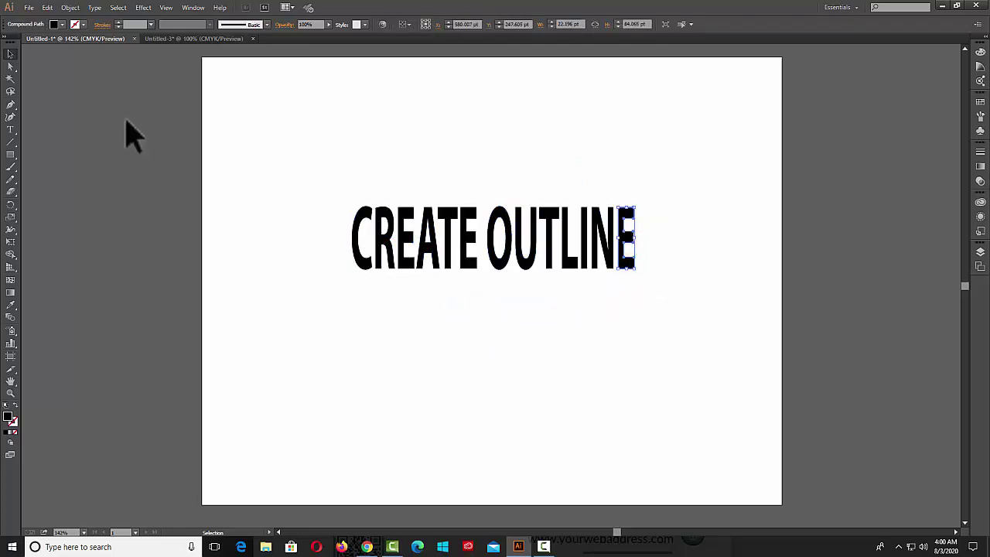
left_click(363, 264)
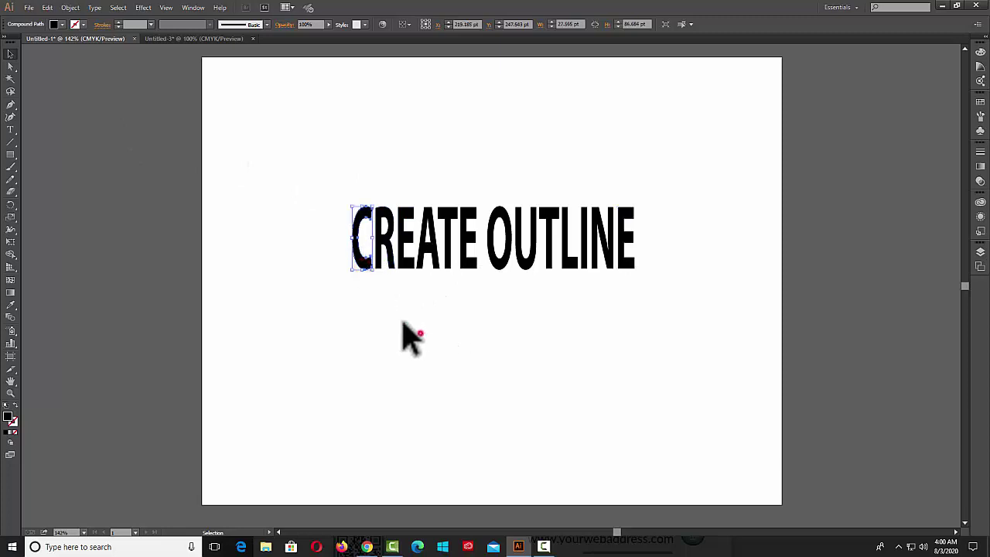
left_click(411, 338)
left_click(361, 266)
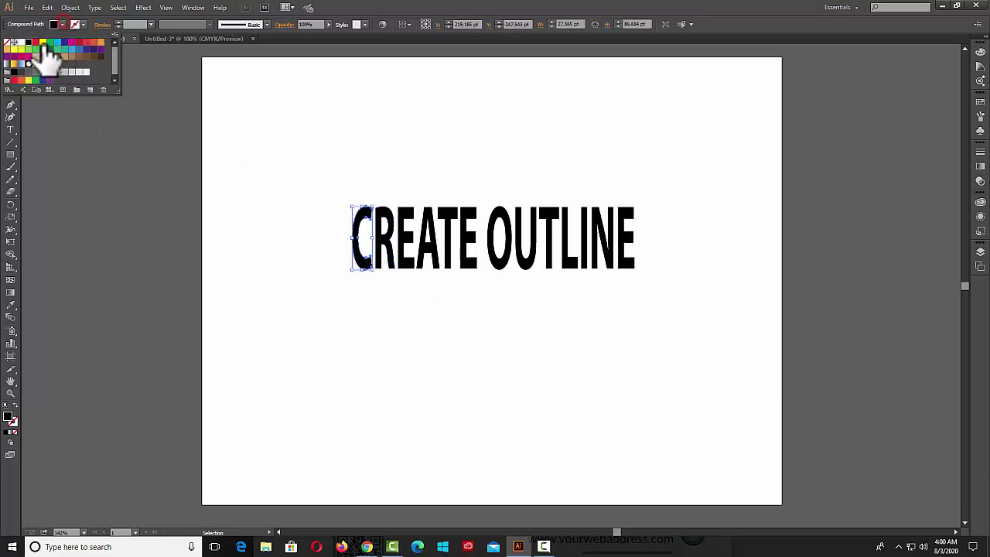
left_click(67, 65)
left_click(335, 102)
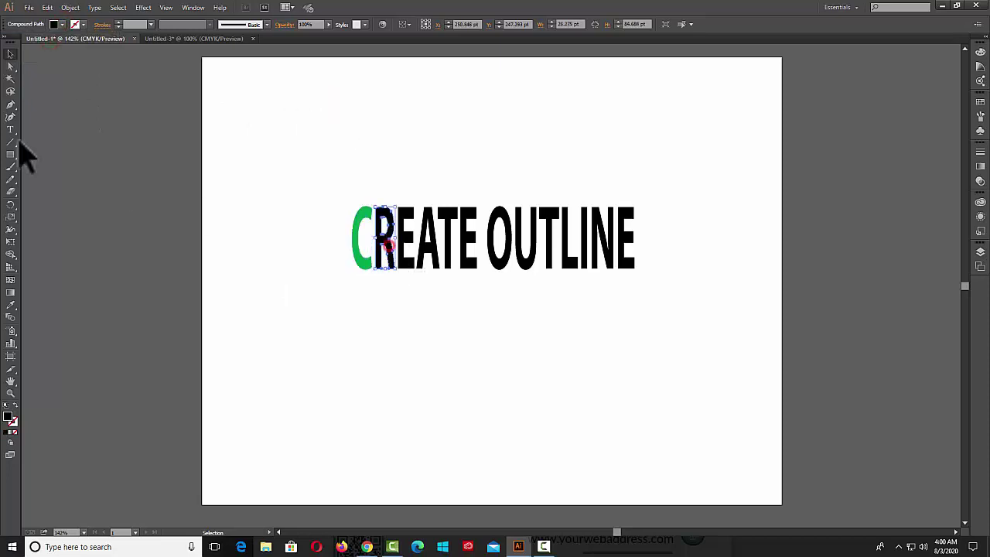
Step: Reshape the green C with Direct Selection, then return to the Untitled-3 water layout
left_click(11, 65)
left_click(356, 328)
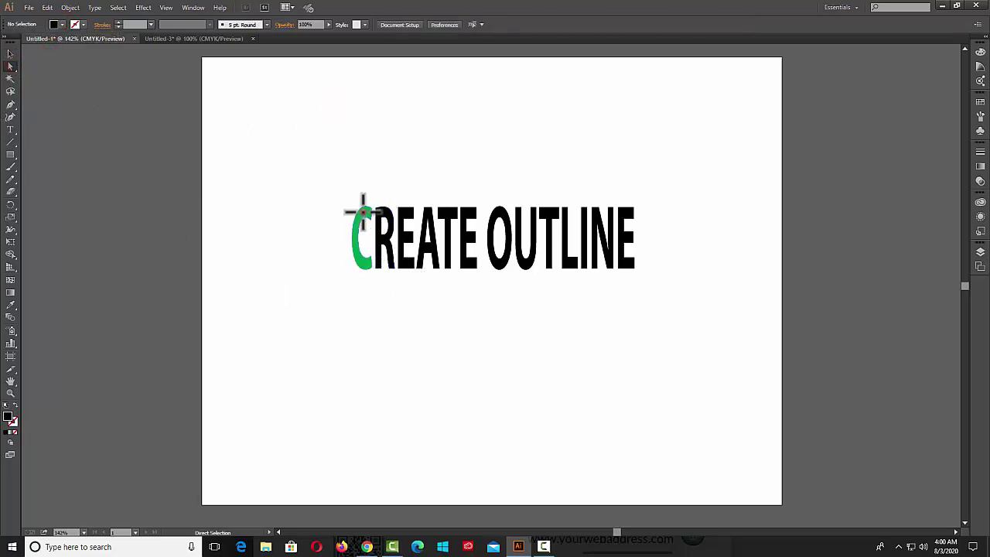
left_click(362, 210)
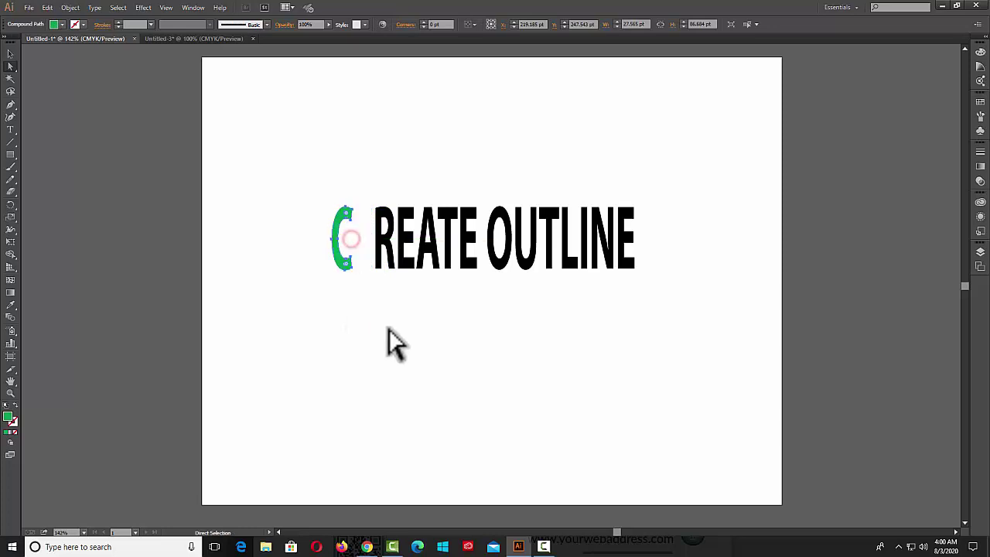
mouse_move(345, 248)
left_mouse_down()
mouse_move(338, 241)
mouse_move(353, 270)
left_mouse_up()
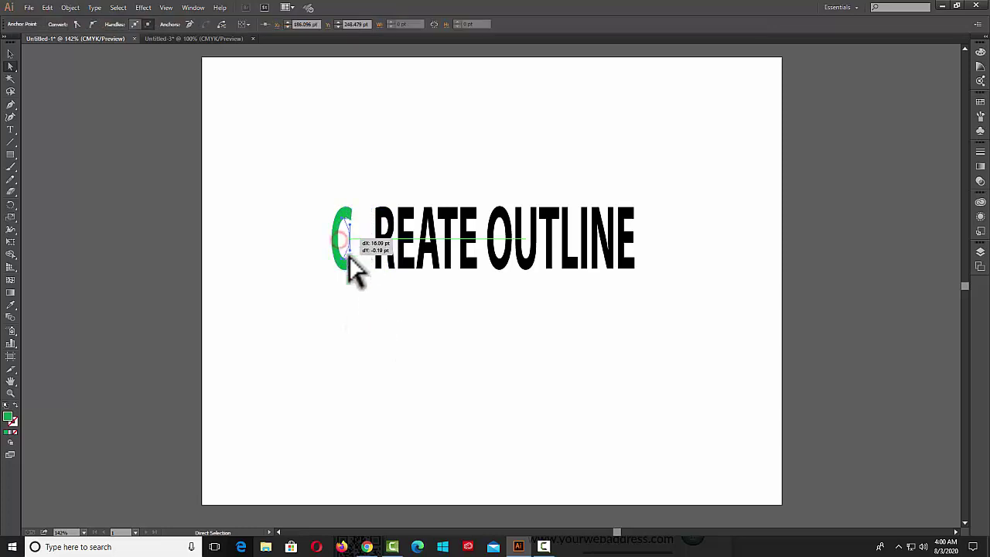
mouse_move(299, 181)
left_mouse_down()
mouse_move(410, 341)
mouse_move(627, 294)
left_mouse_up()
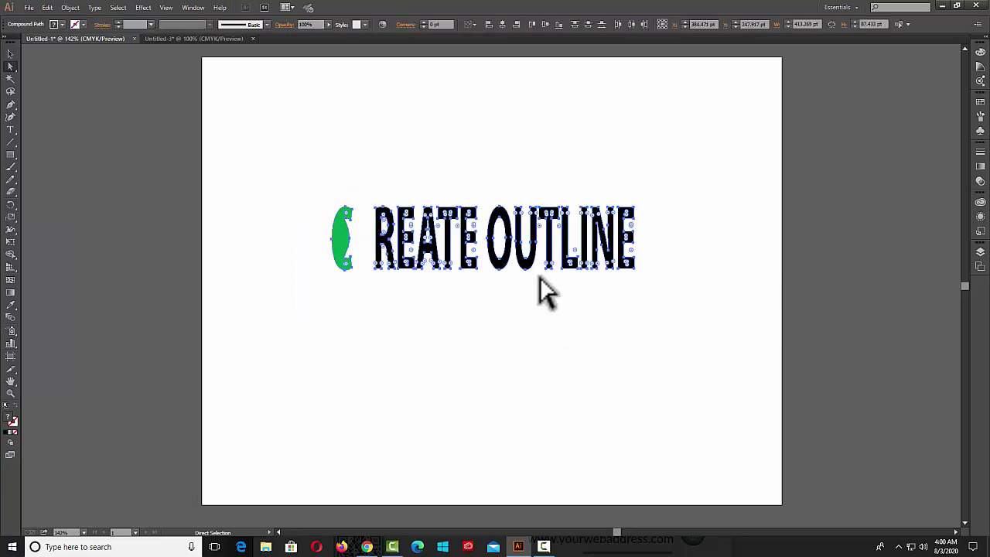
left_click_drag(303, 158, 723, 329)
left_click(631, 263)
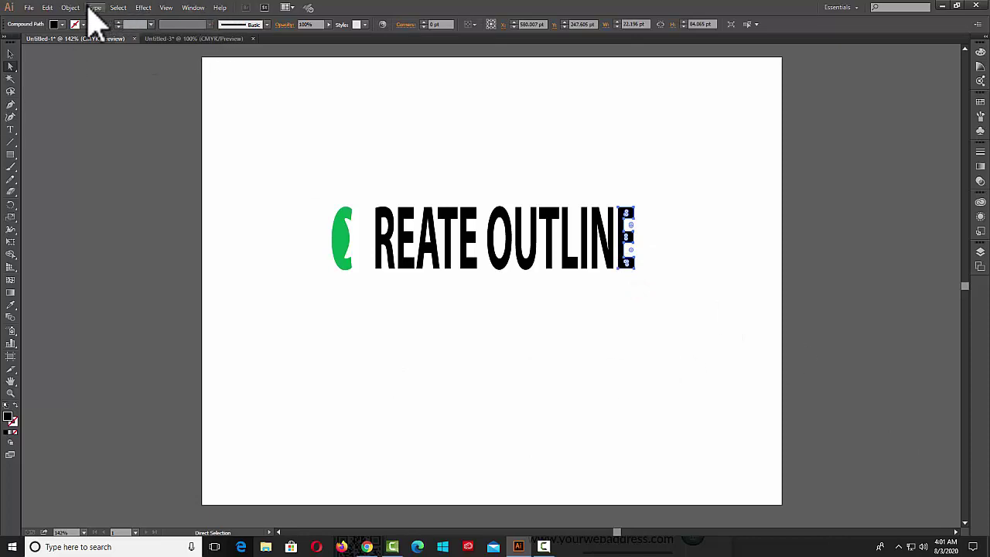
left_click(186, 36)
left_click(96, 8)
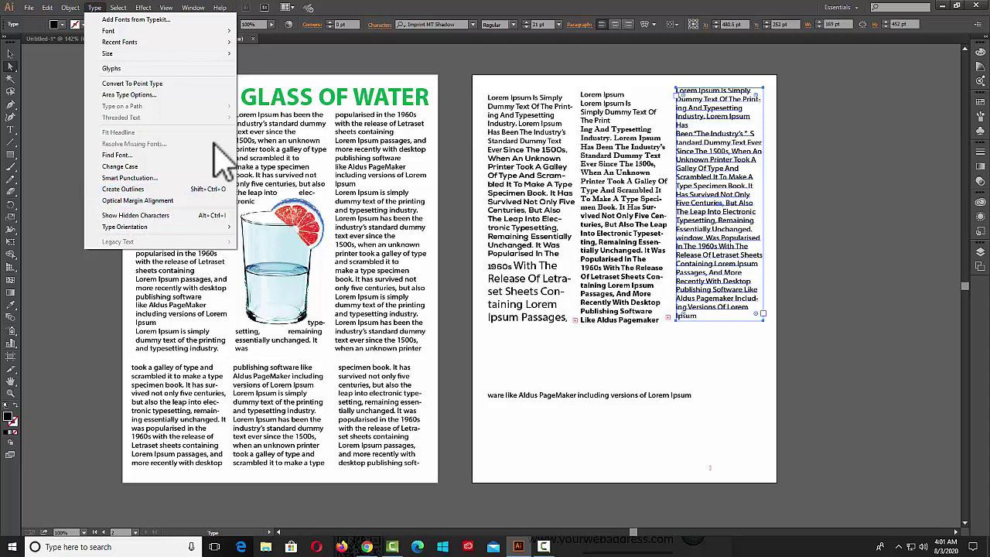
Step: Zoom to 300% on the first text column of the right-hand page
left_click(17, 70)
left_click(11, 393)
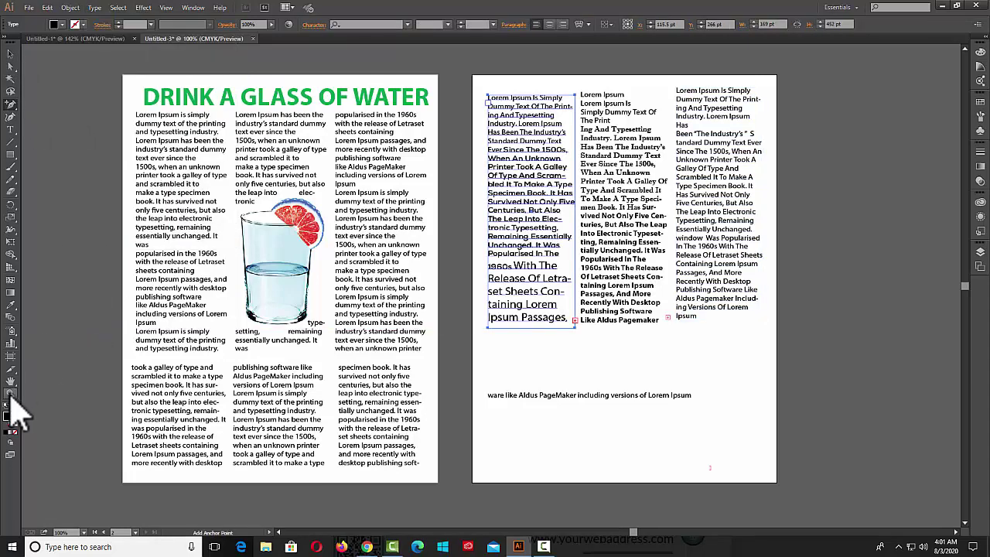
left_click_drag(878, 503, 464, 64)
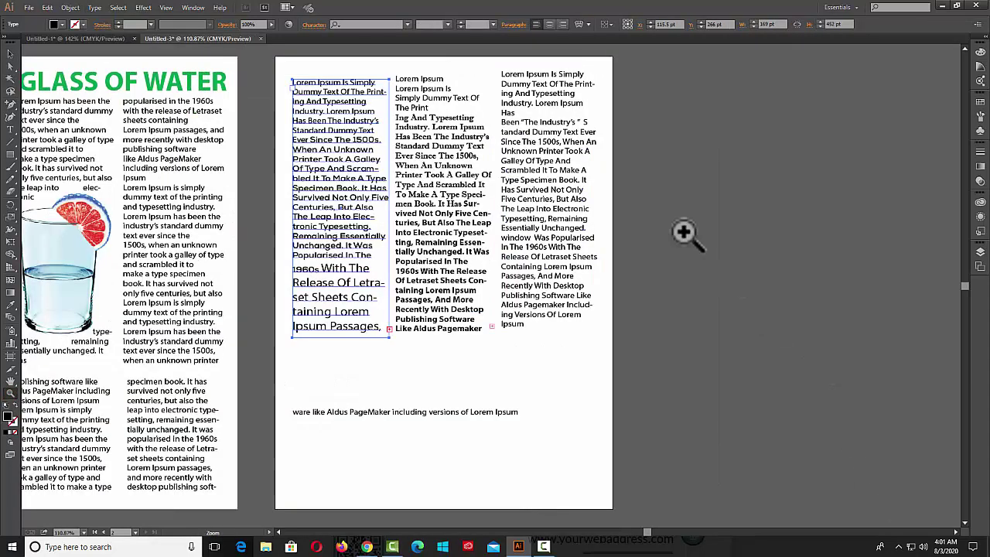
left_click_drag(260, 62, 691, 315)
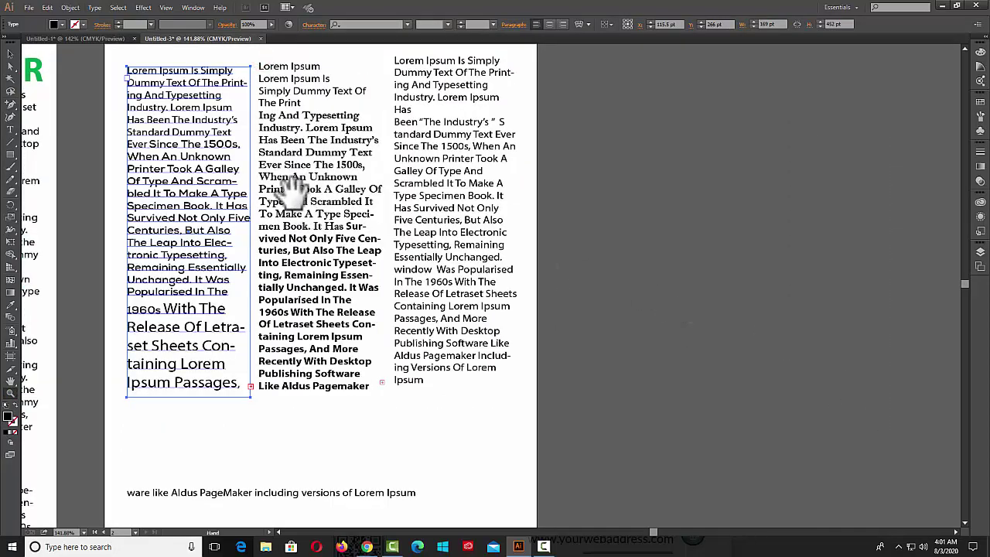
mouse_move(550, 239)
left_mouse_down()
mouse_move(739, 263)
mouse_move(602, 212)
left_mouse_up()
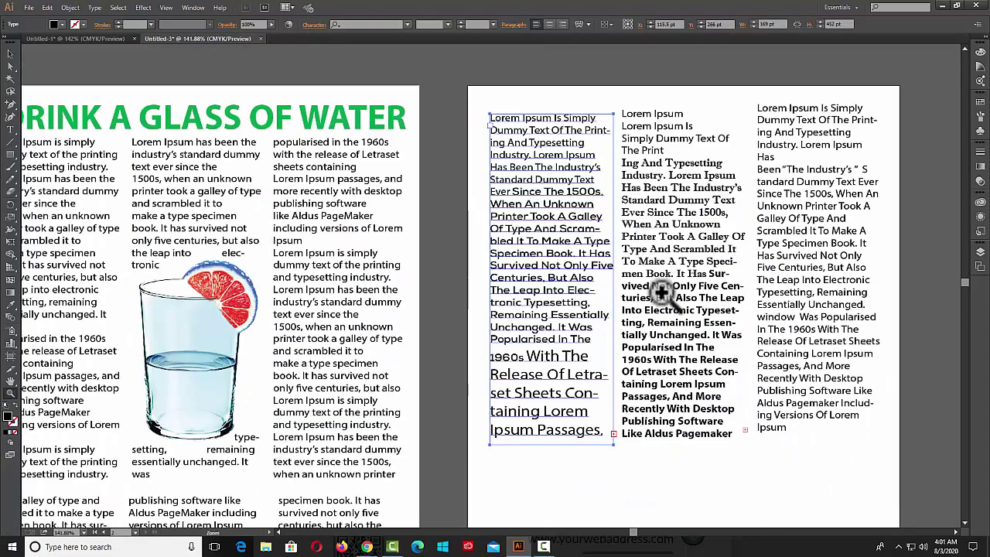
key("ctrl+plus")
key("ctrl+plus")
key("ctrl+plus")
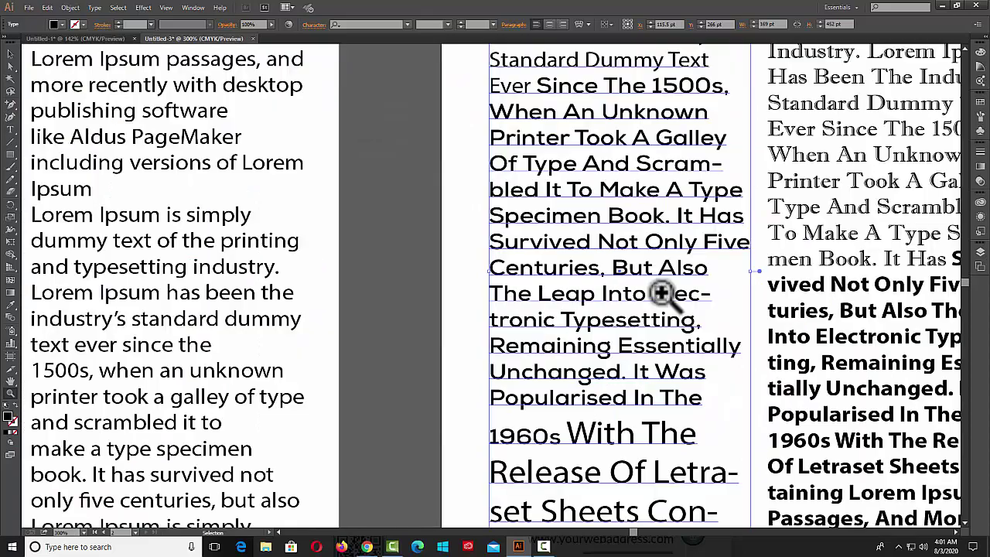
mouse_move(689, 188)
left_mouse_down()
mouse_move(602, 304)
mouse_move(576, 359)
left_mouse_up()
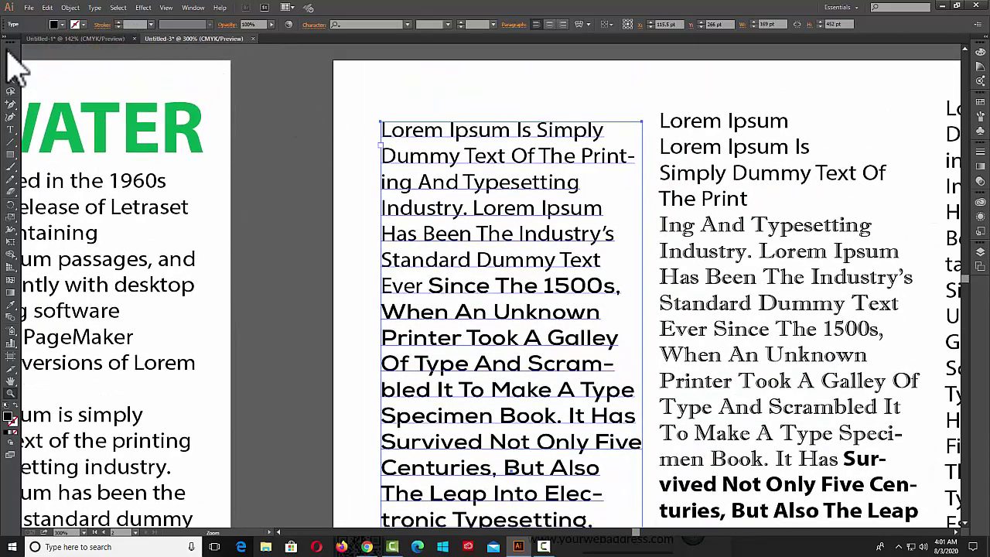
Step: Apply Optical Margin Alignment to the selected left column, then take the Direct Selection tool
left_click(11, 55)
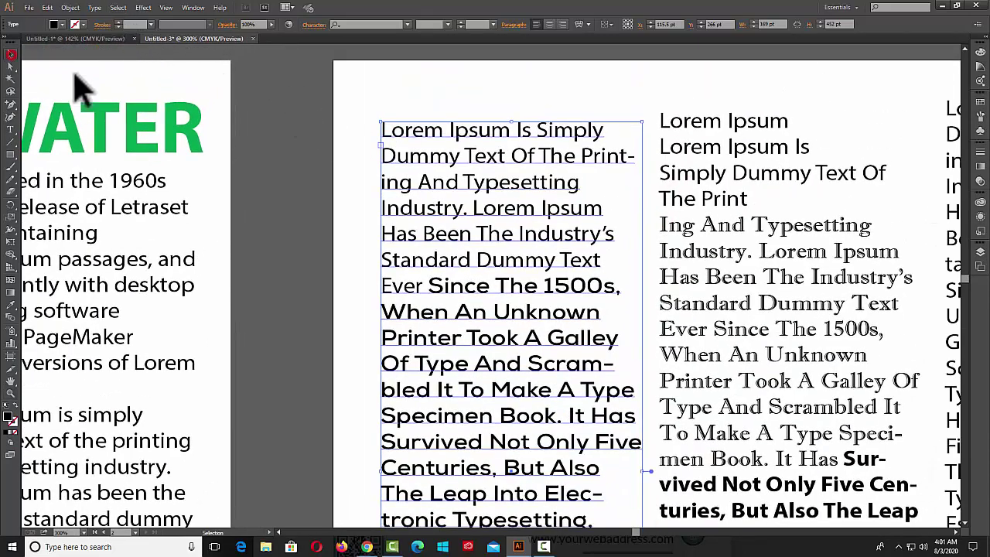
left_click(95, 7)
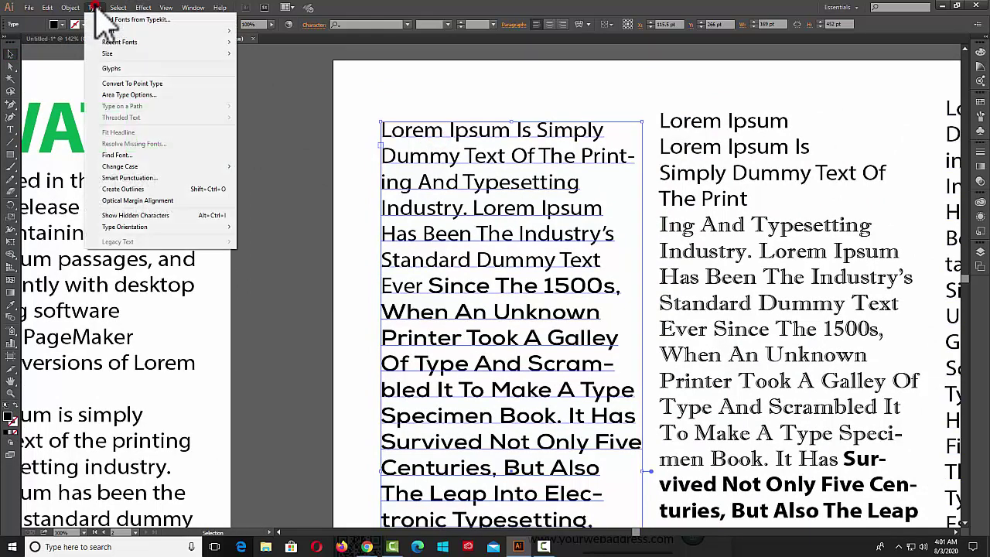
left_click(144, 200)
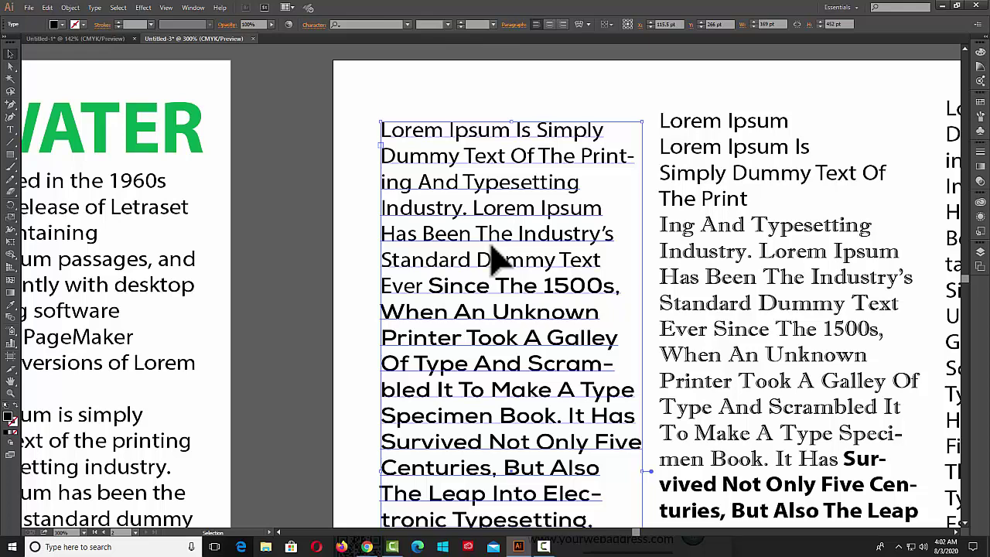
key("a")
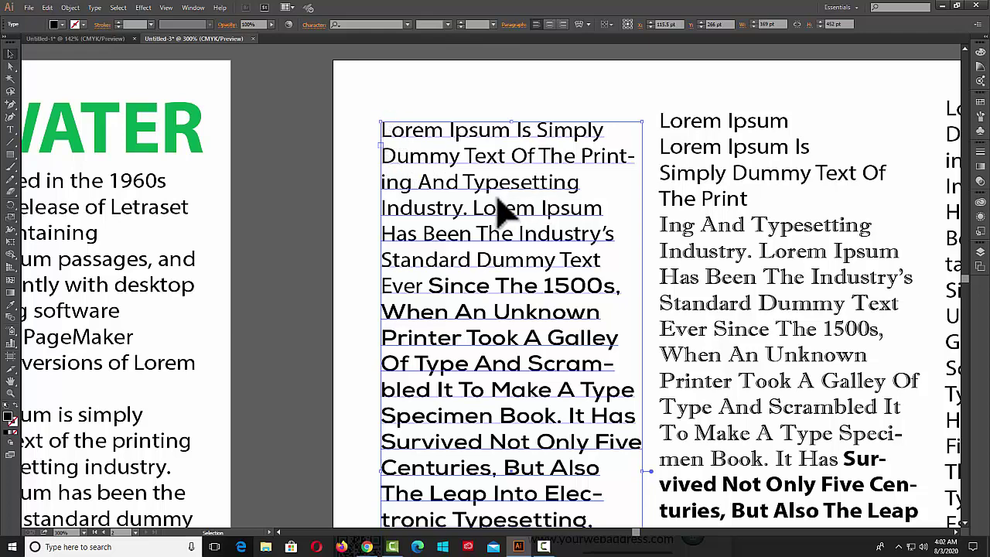
left_click(95, 8)
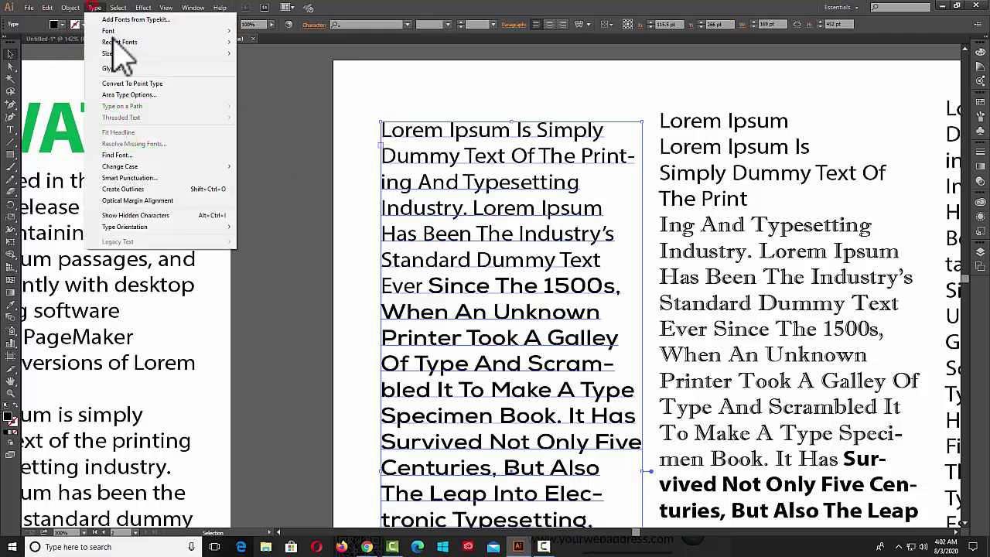
left_click(150, 200)
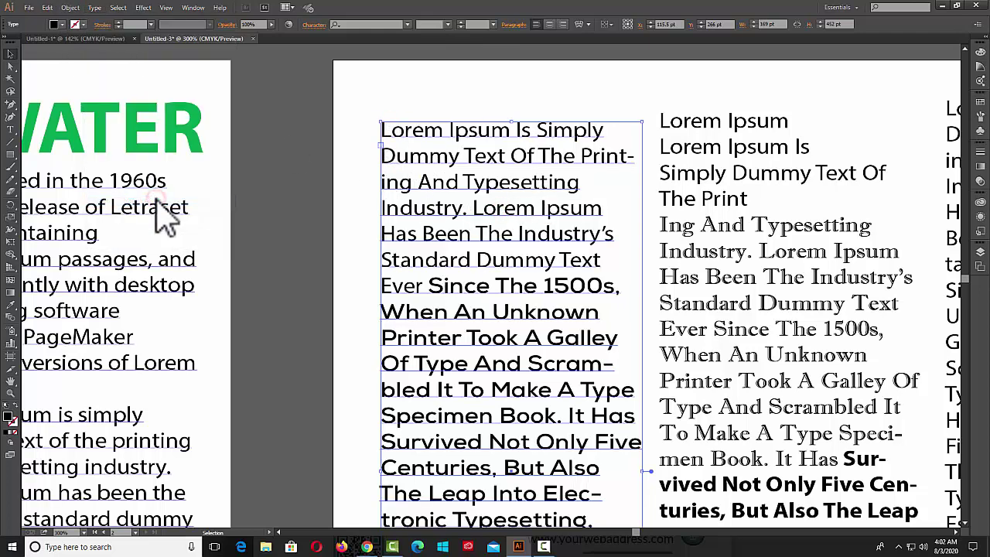
left_click(94, 8)
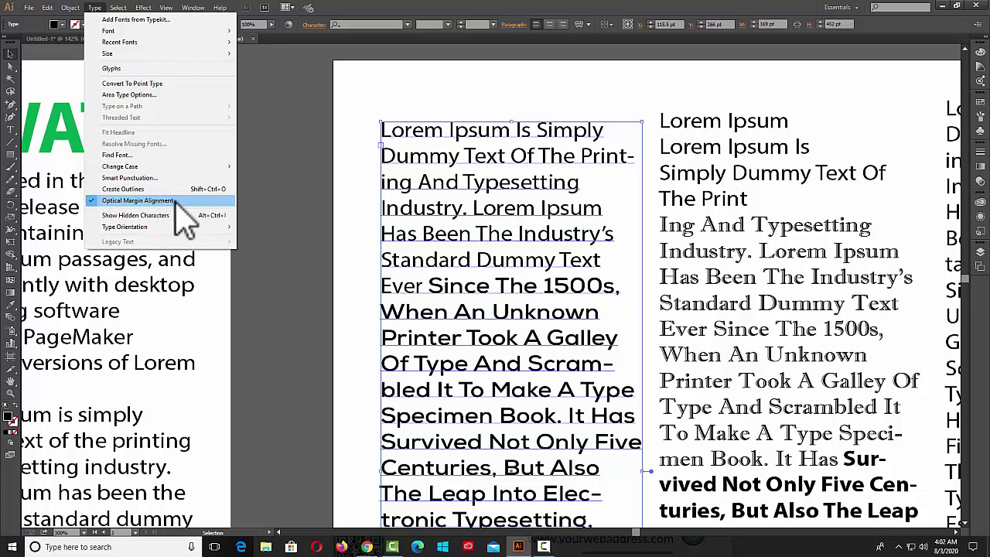
left_click(153, 216)
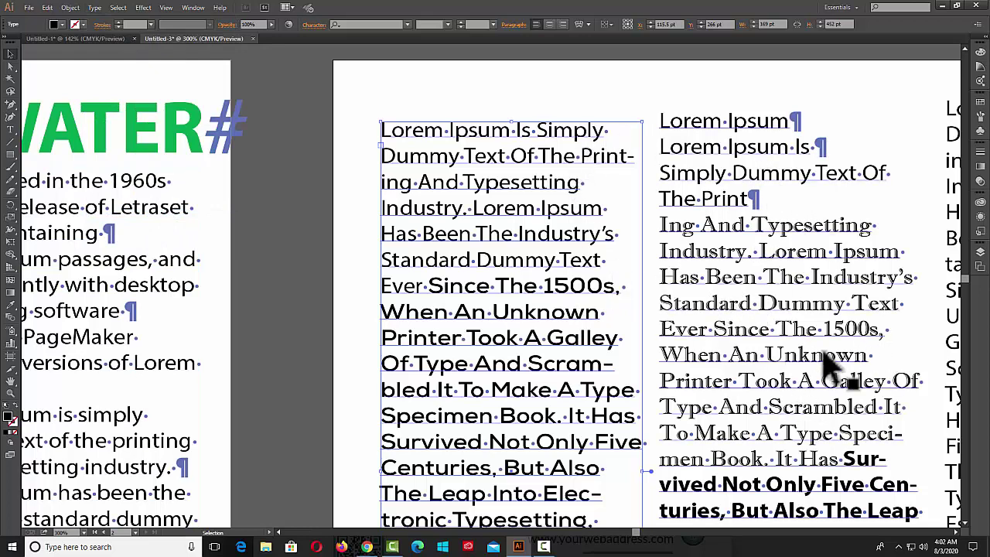
left_click(97, 8)
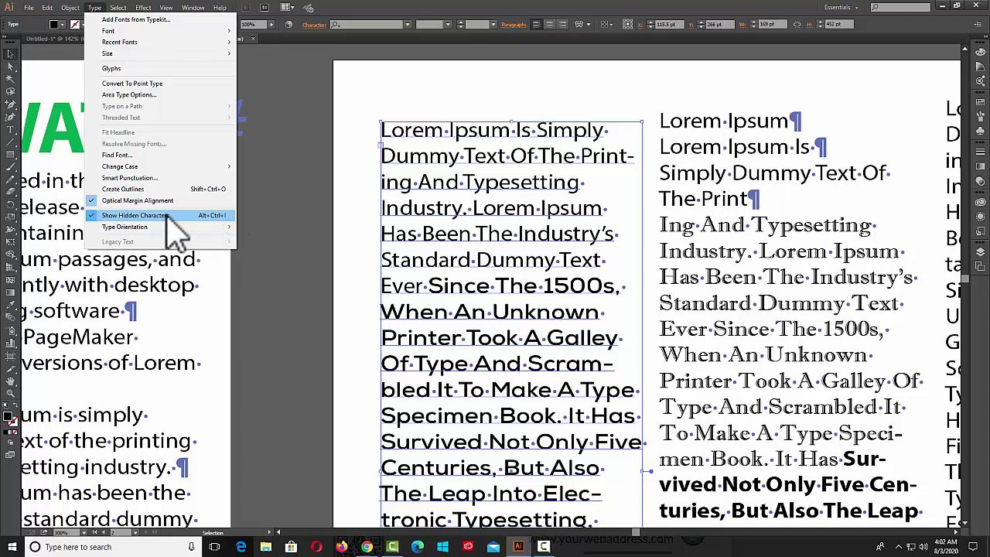
left_click(95, 216)
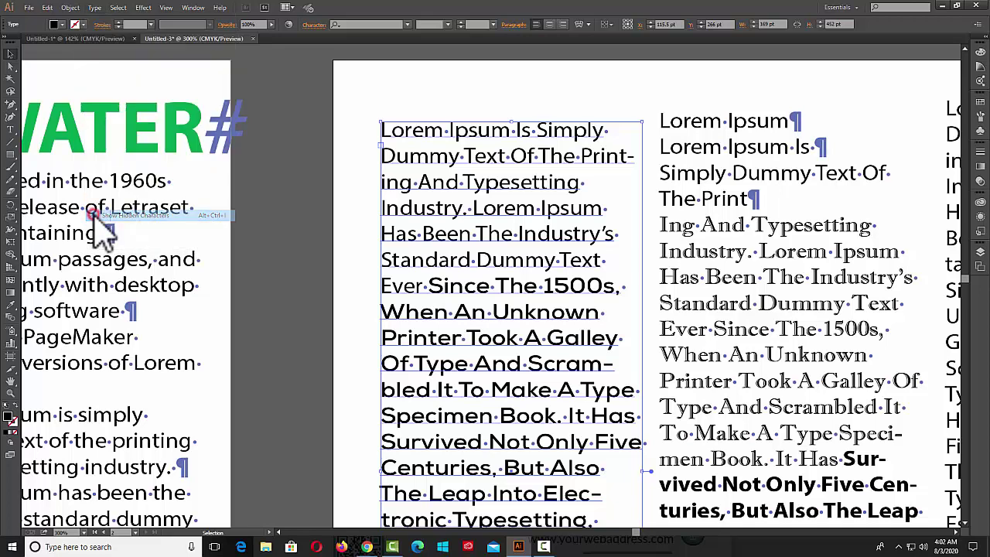
Step: Set the left column's type orientation to Vertical and zoom out to see both pages
left_click(94, 9)
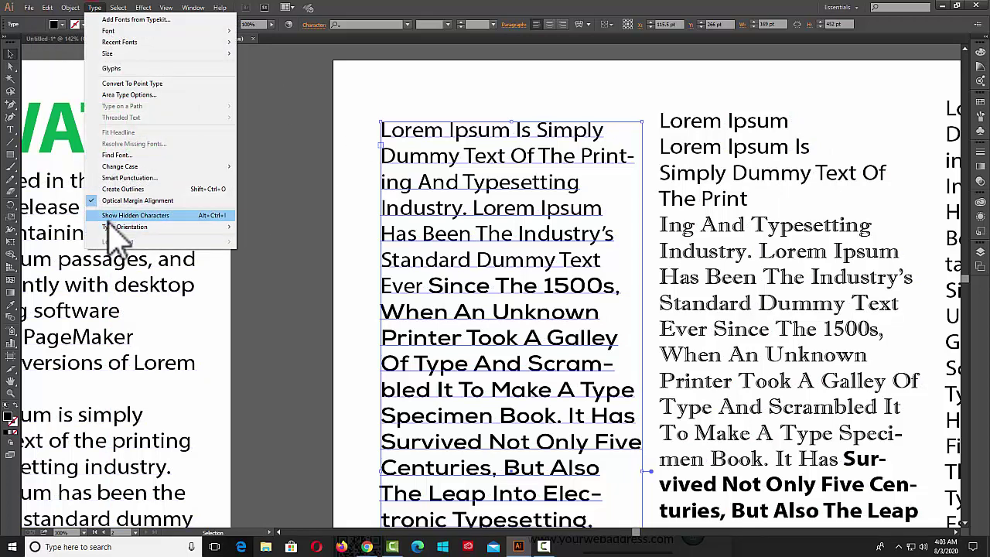
mouse_move(125, 226)
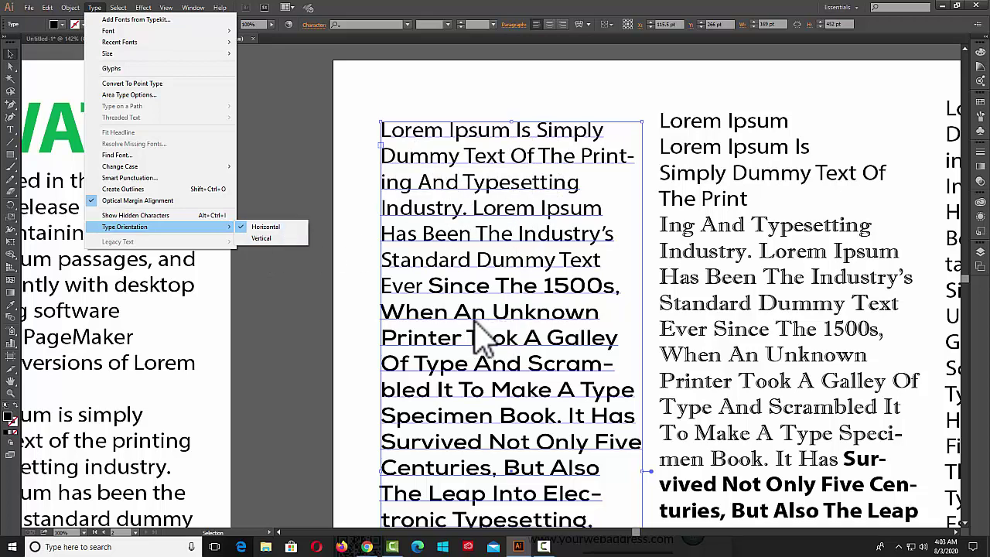
left_click(267, 239)
scroll(552, 242, "down", 1)
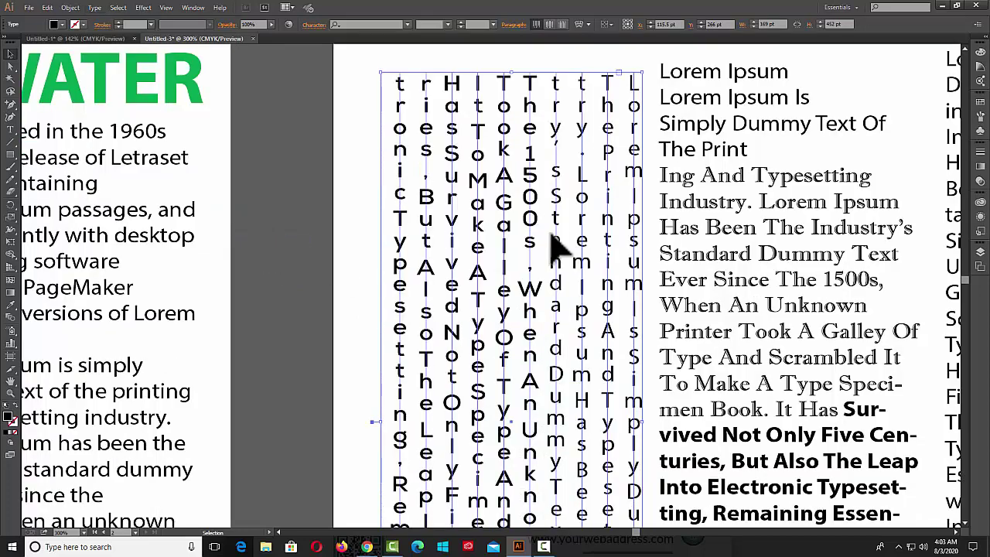
scroll(553, 246, "down", 2)
scroll(554, 246, "down", 2)
scroll(555, 248, "up", 2)
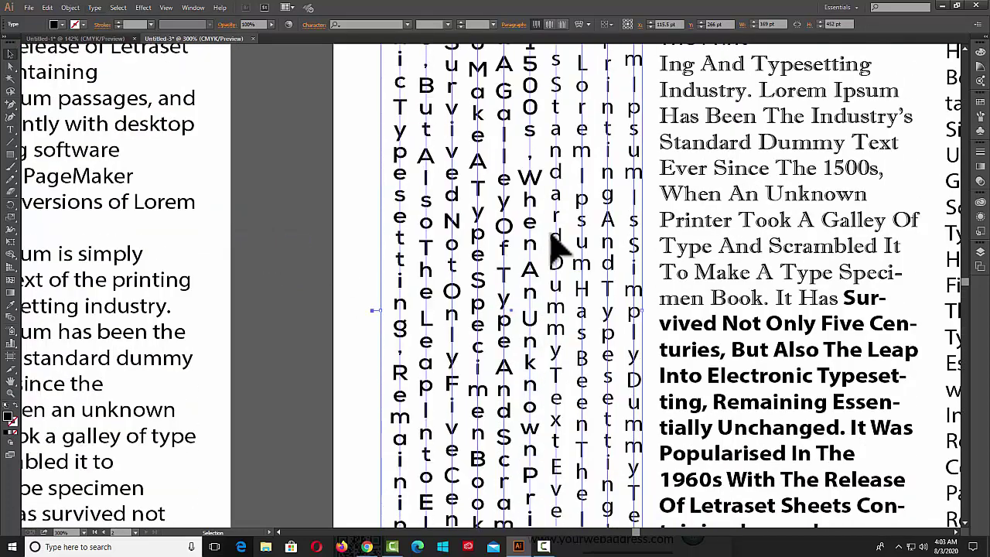
key("ctrl+minus")
key("ctrl+minus")
key("ctrl+minus")
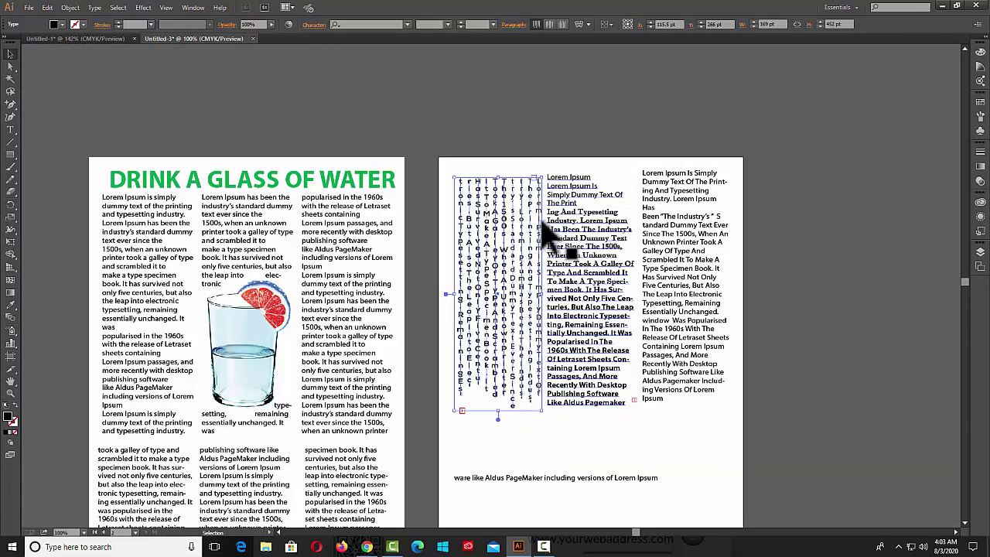
Step: Switch the column's type orientation back to Horizontal
left_click(96, 9)
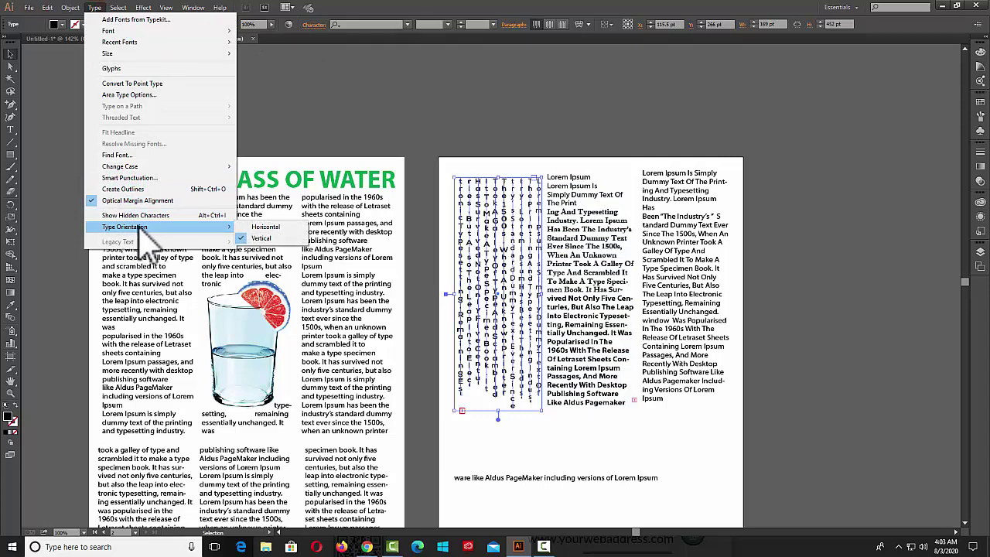
left_click(267, 227)
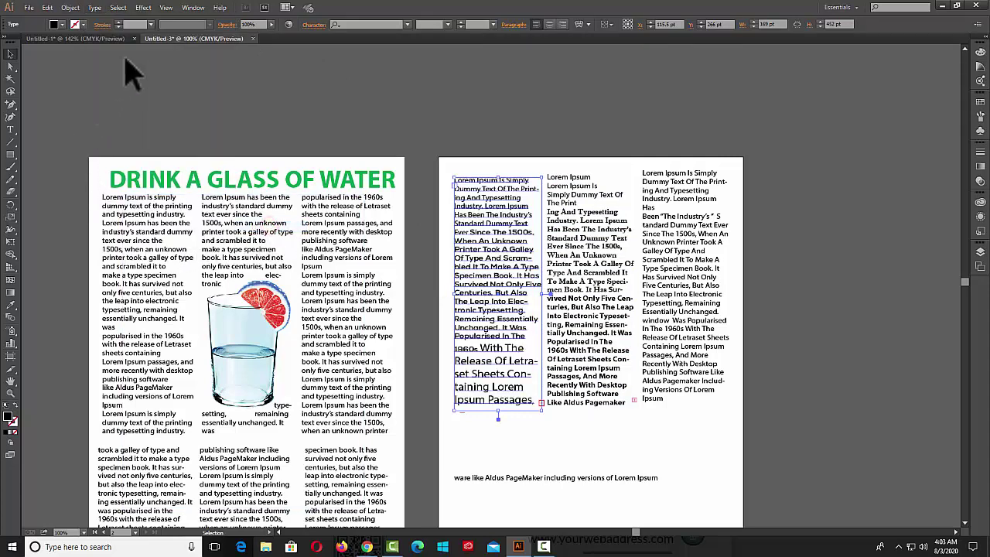
left_click(94, 7)
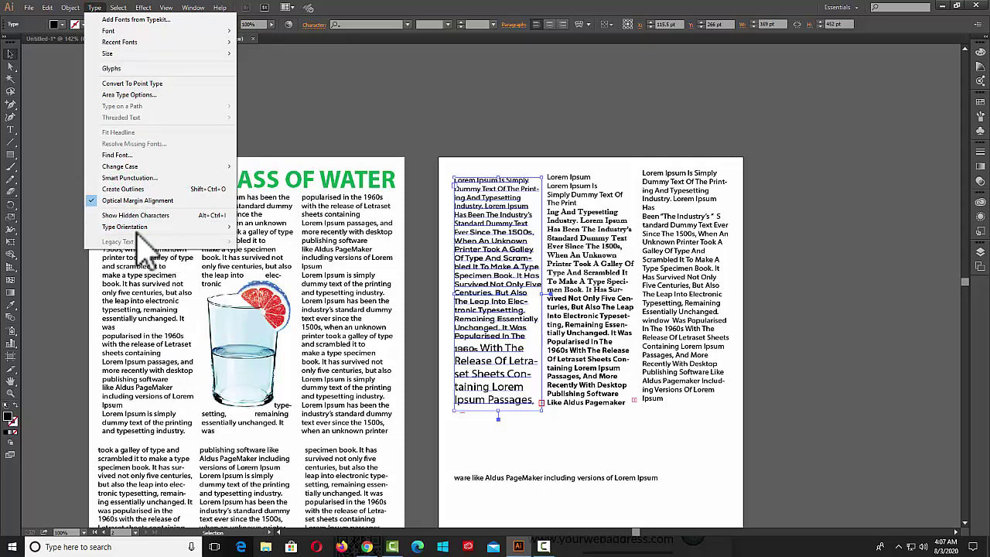
scroll(100, 194, "down", 2)
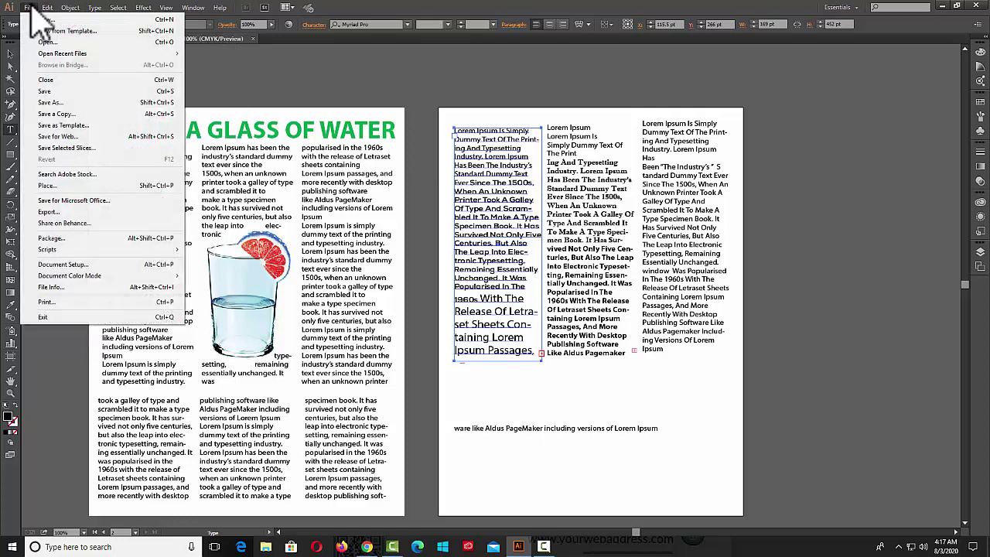
Step: Open the 2987.eps letterhead template and close the Montserrat-Italic missing-font warning
left_click(36, 43)
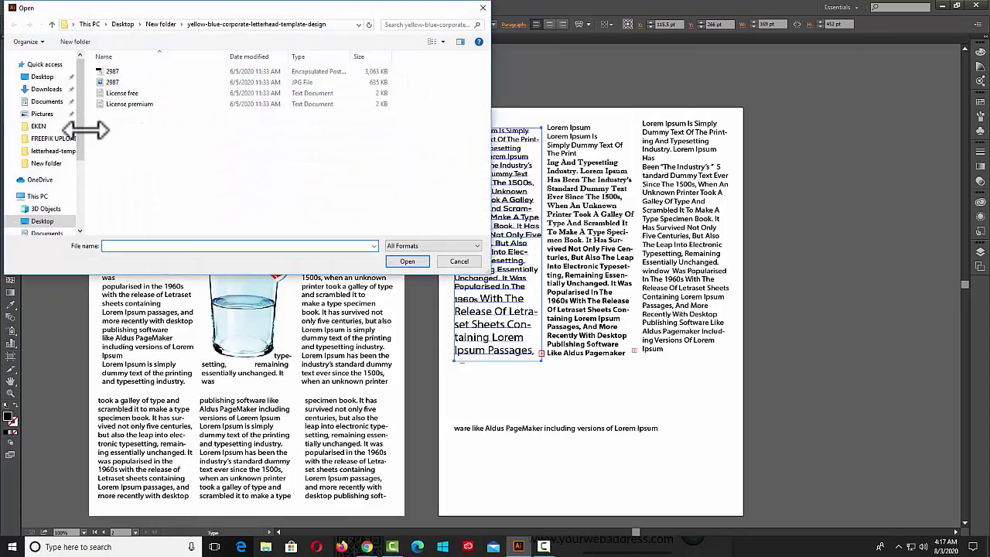
left_click(110, 70)
left_click(404, 261)
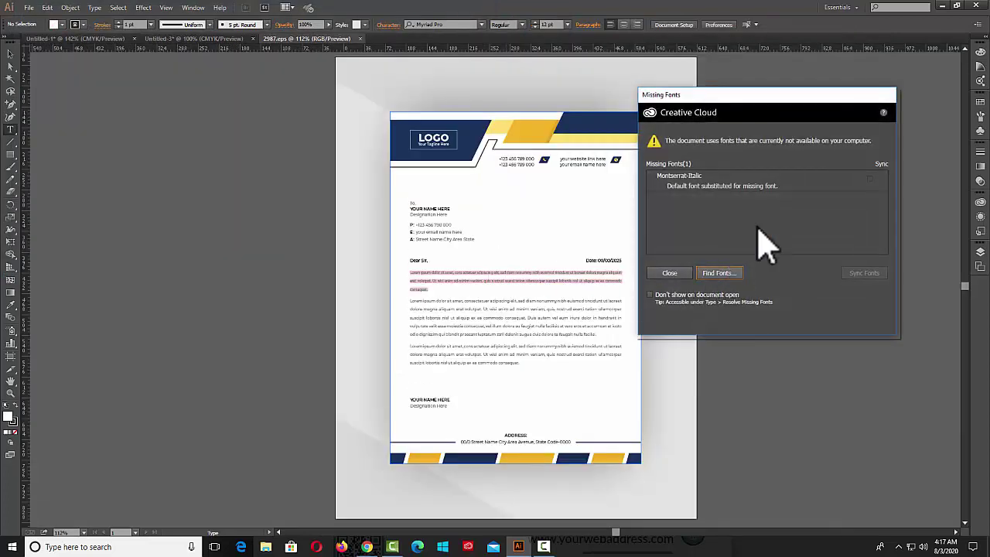
mouse_move(777, 97)
left_mouse_down()
mouse_move(303, 151)
mouse_move(260, 113)
mouse_move(799, 116)
left_mouse_up()
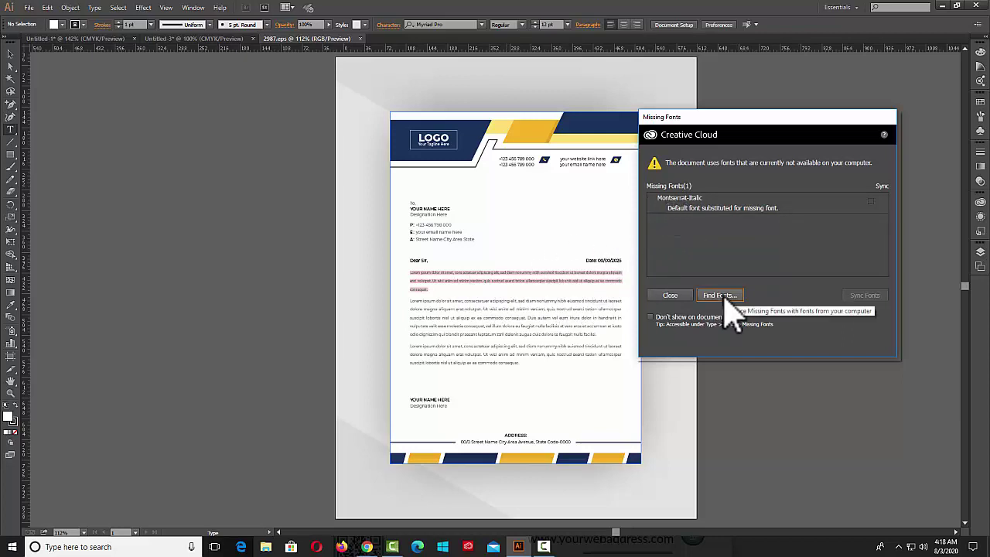
left_click(672, 295)
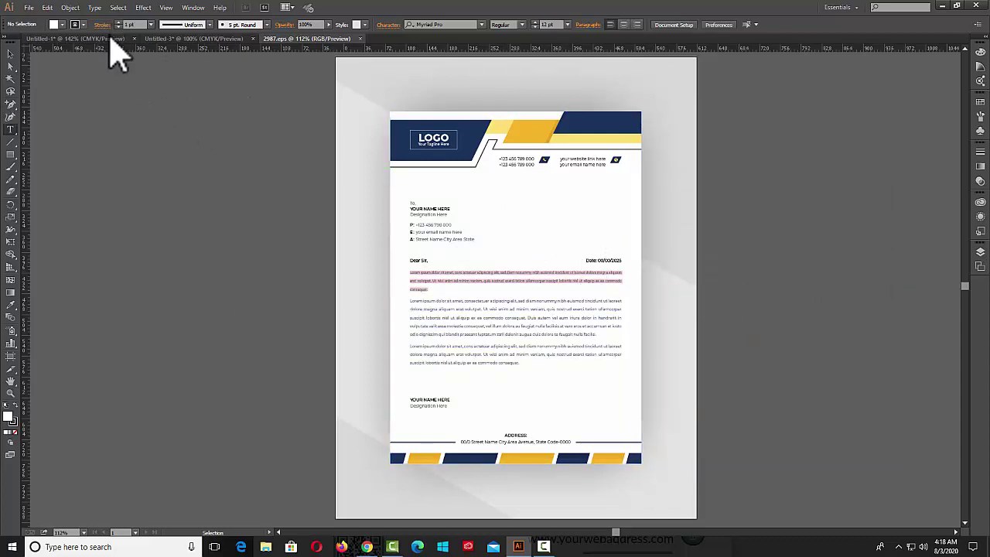
Step: Use Find Font to replace missing Montserrat Italic with the system's Montserrat Light
left_click(94, 8)
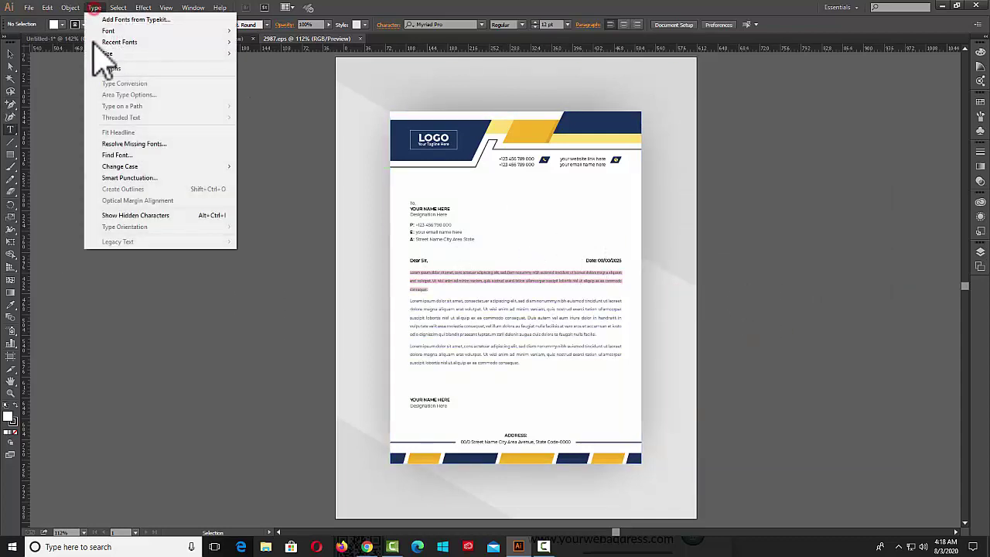
left_click(143, 147)
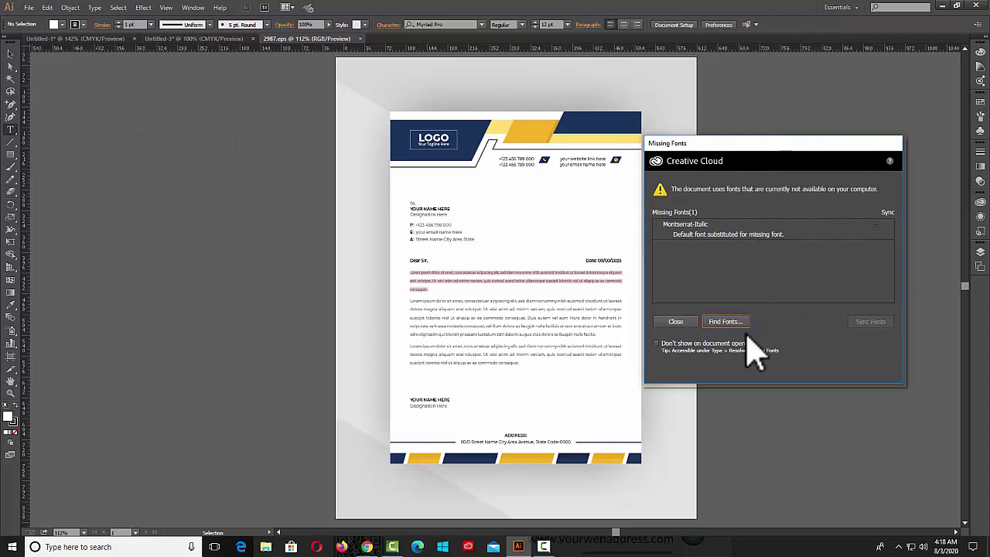
left_click(725, 322)
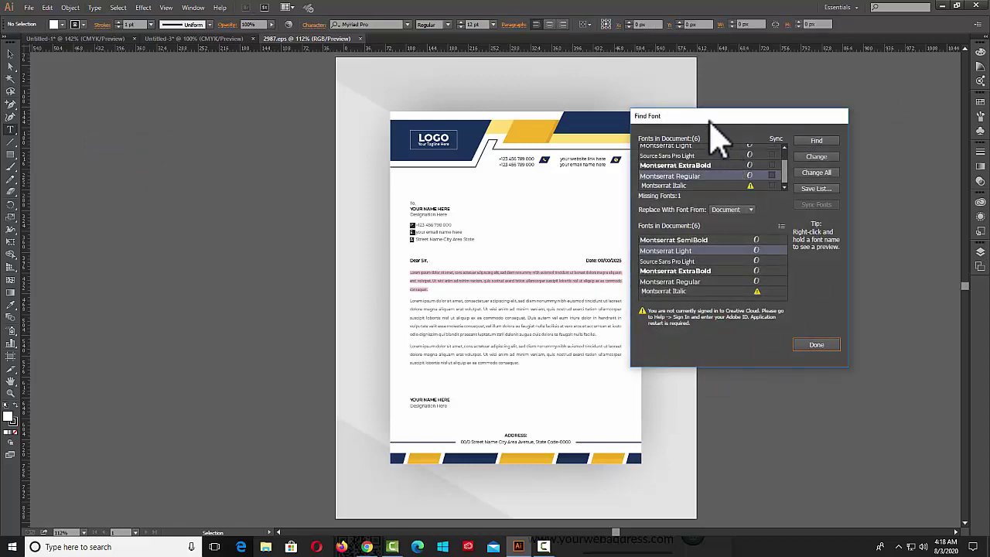
left_click_drag(710, 119, 760, 110)
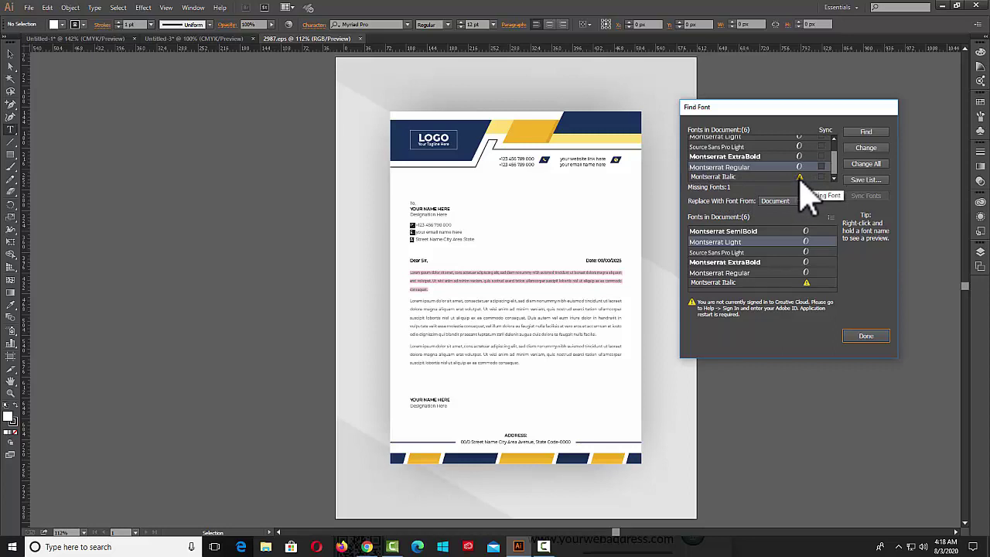
left_click(723, 176)
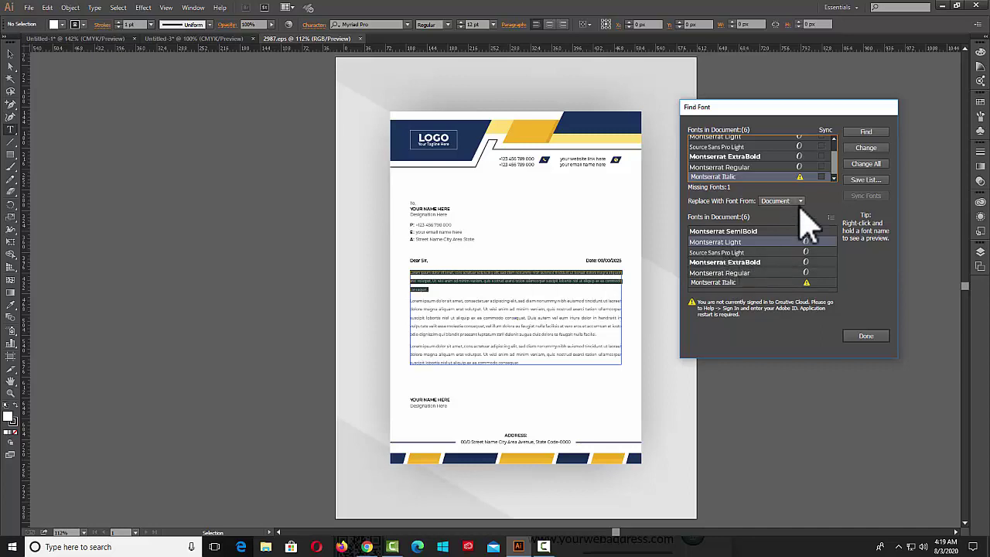
left_click(801, 201)
left_click(777, 214)
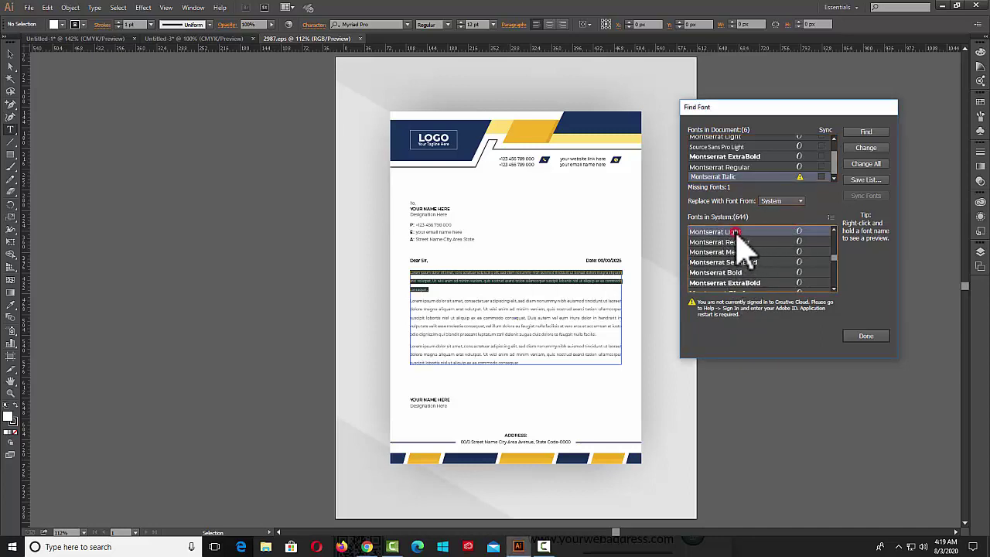
left_click(866, 148)
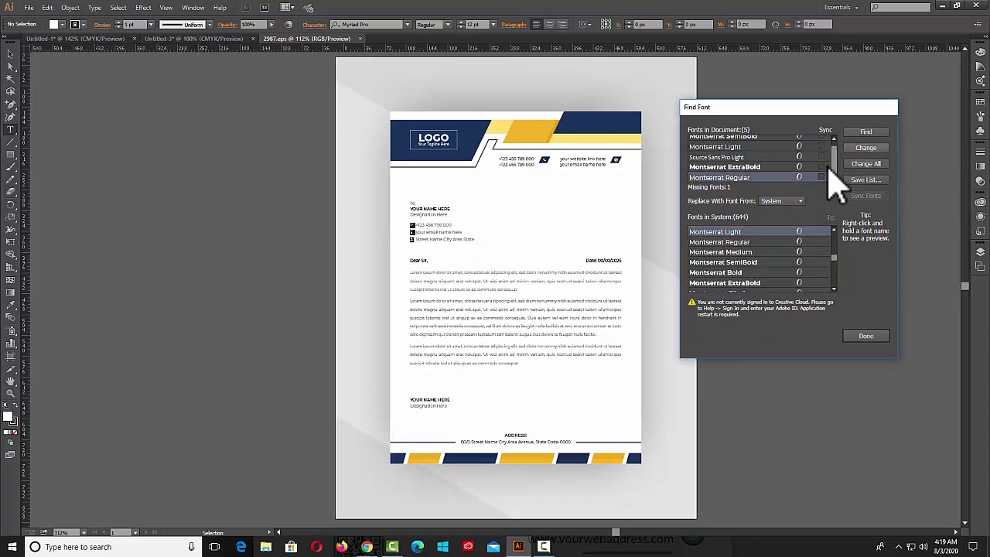
left_click(866, 335)
left_click(94, 7)
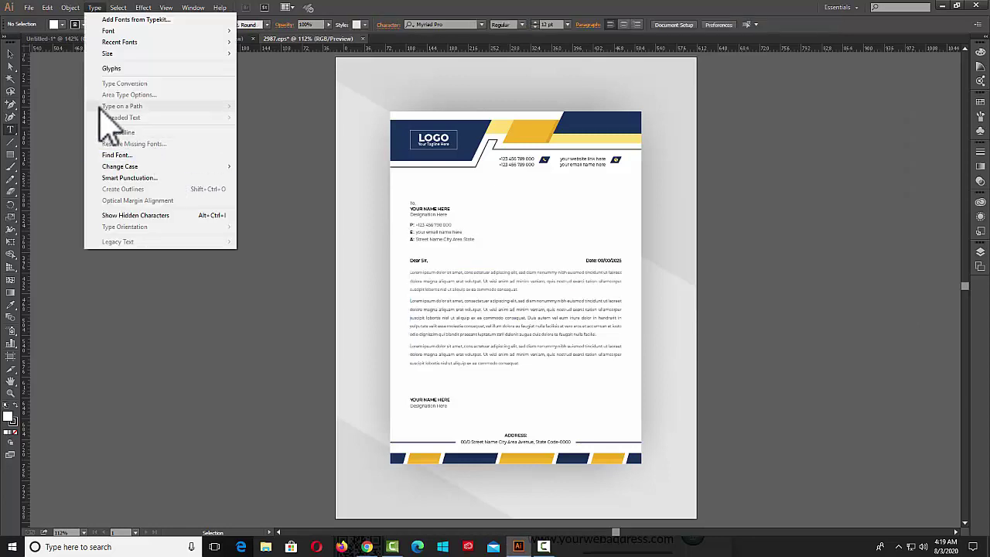
Step: Show the Type tool flyout and the Window > Type list of Character, Paragraph and Glyphs panels
left_click(302, 106)
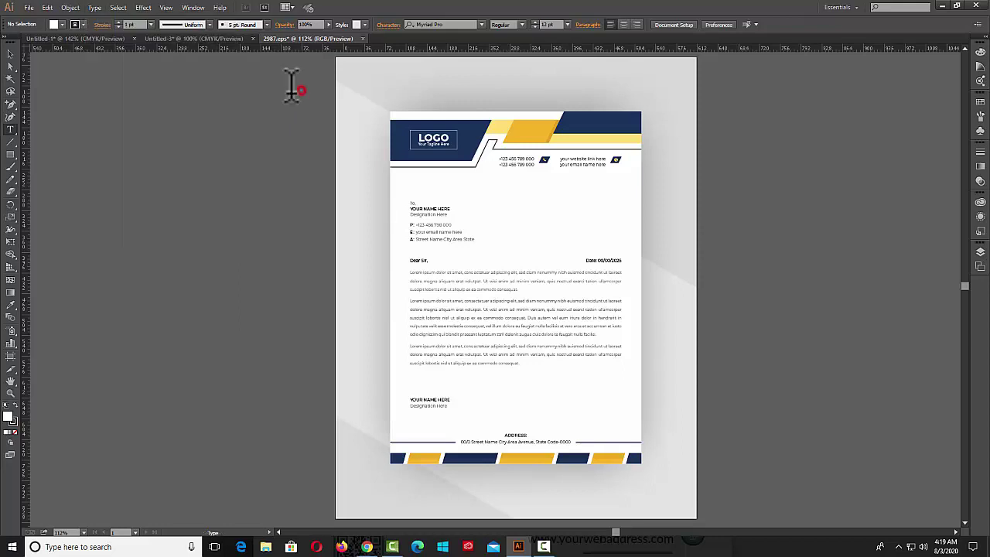
left_click(10, 130)
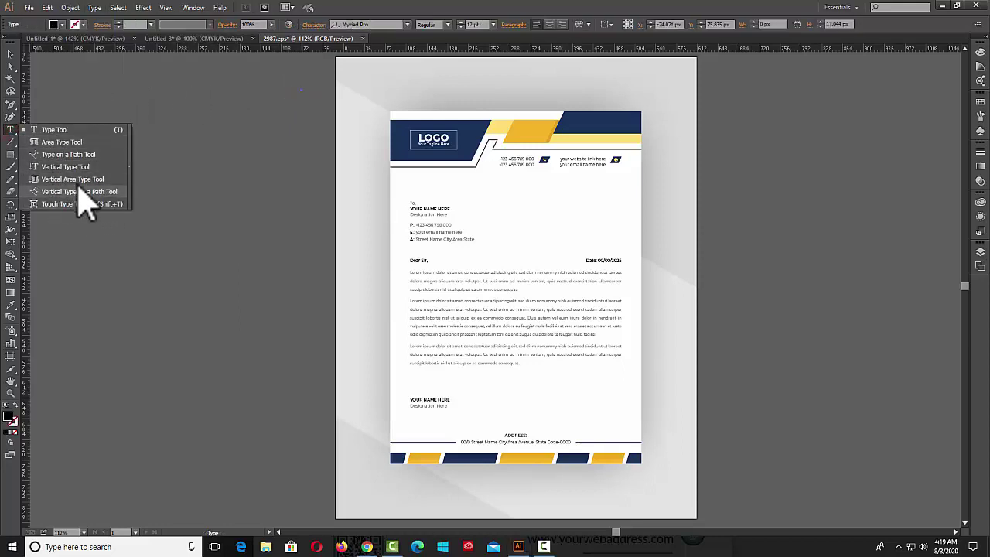
left_click(193, 8)
mouse_move(234, 431)
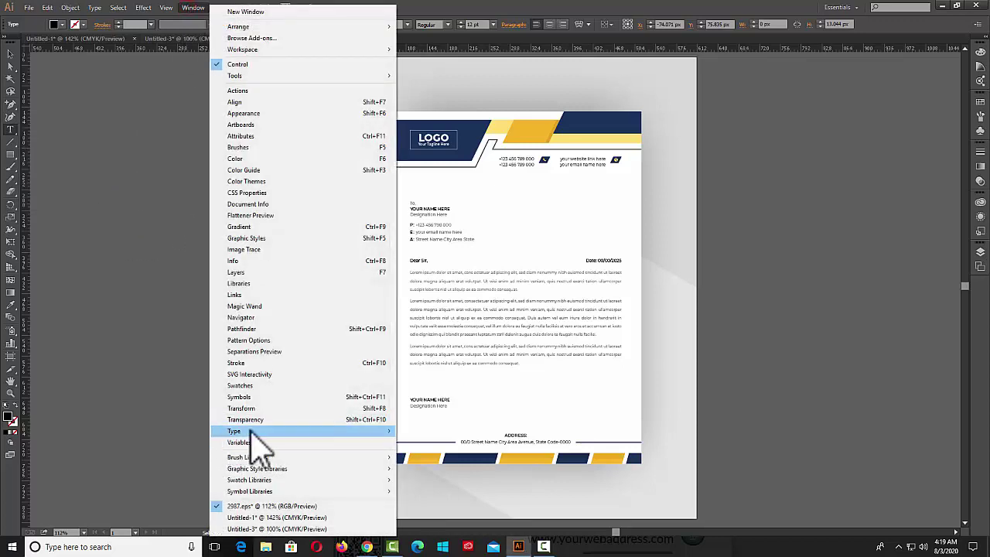